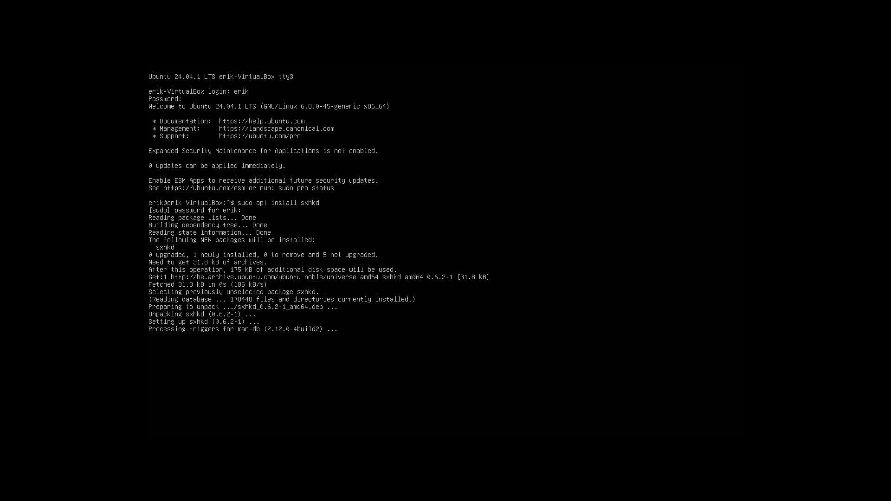
Leave the text console and return to the graphical login screen
{"action": "key", "text": "ctrl+alt+F2"}
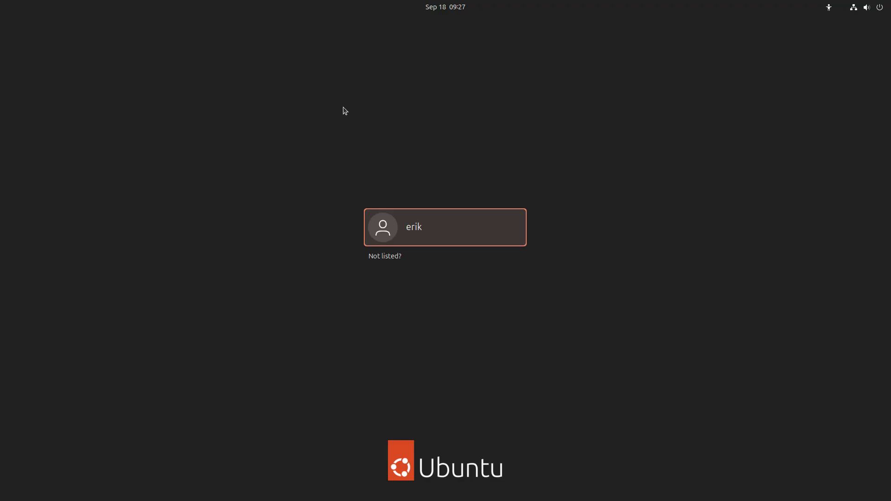
Sign in to chadwm with the account password and switch to another workspace in the bar
{"action": "key", "text": "Return"}
{"action": "type", "text": "****"}
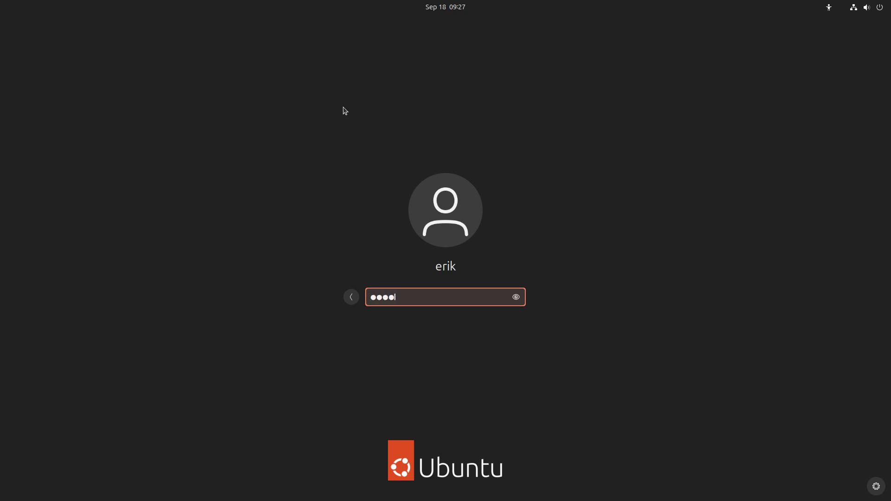
{"action": "key", "text": "Return"}
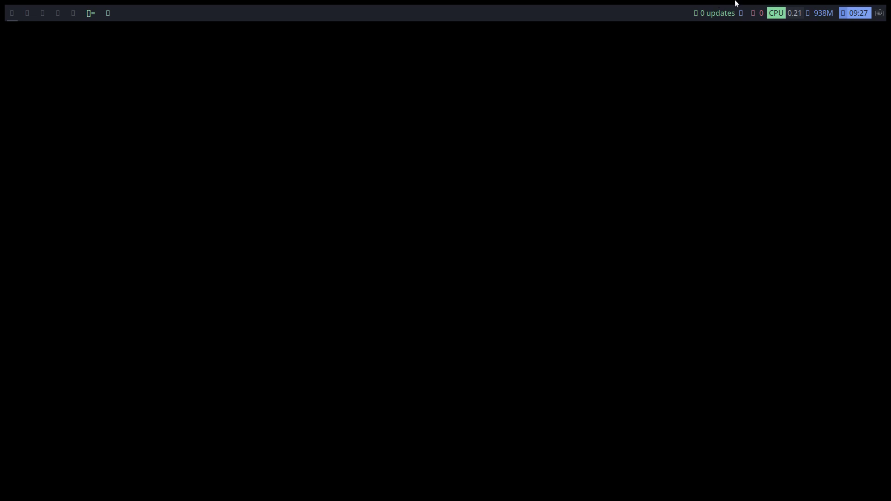
{"action": "mouse_move", "coordinate": [882, 19]}
{"action": "left_click", "coordinate": [72, 13]}
Log in on the tty3 console and check running processes with top
{"action": "key", "text": "ctrl+alt+F3"}
{"action": "type", "text": "erik-VirtualBox login: erik"}
{"action": "key", "text": "Return"}
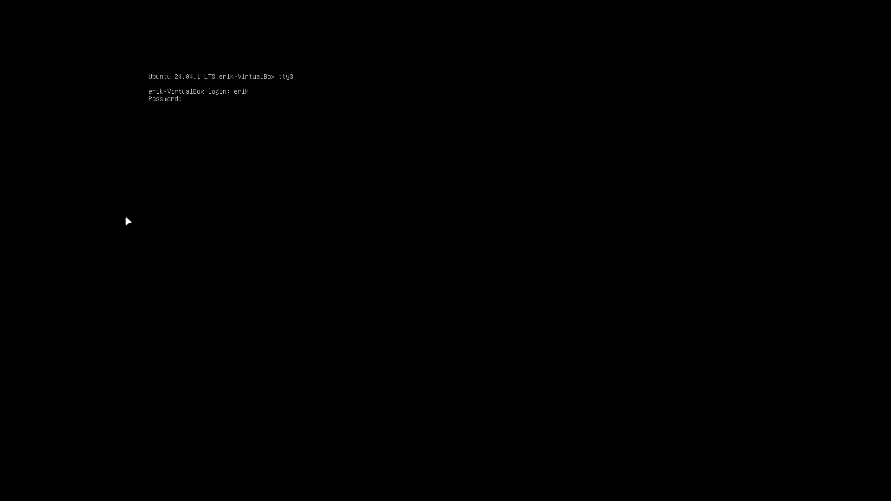
{"action": "key", "text": "Return"}
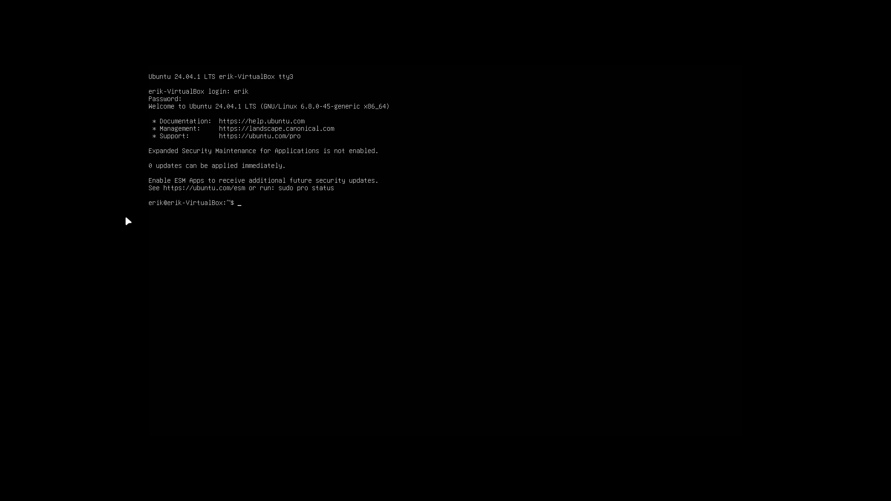
{"action": "type", "text": "top"}
{"action": "key", "text": "Return"}
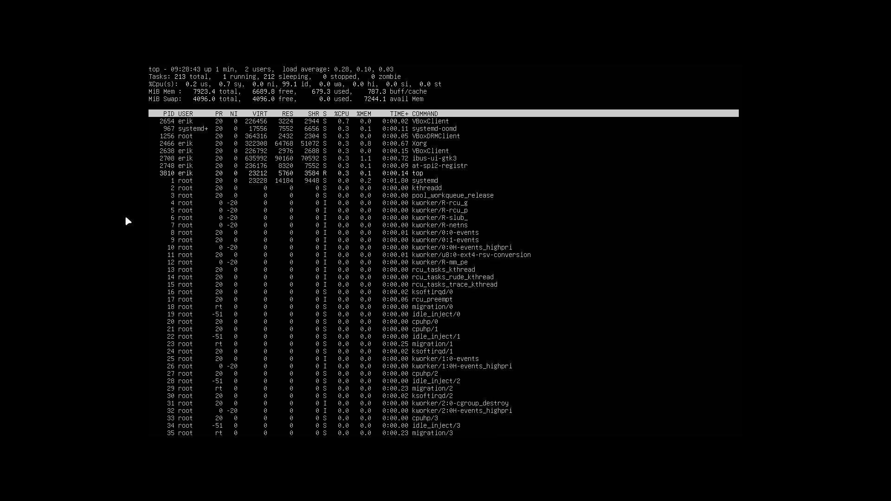
{"action": "key", "text": "q"}
Change into ~/.config/chadwm and list its contents
{"action": "type", "text": "cd "}
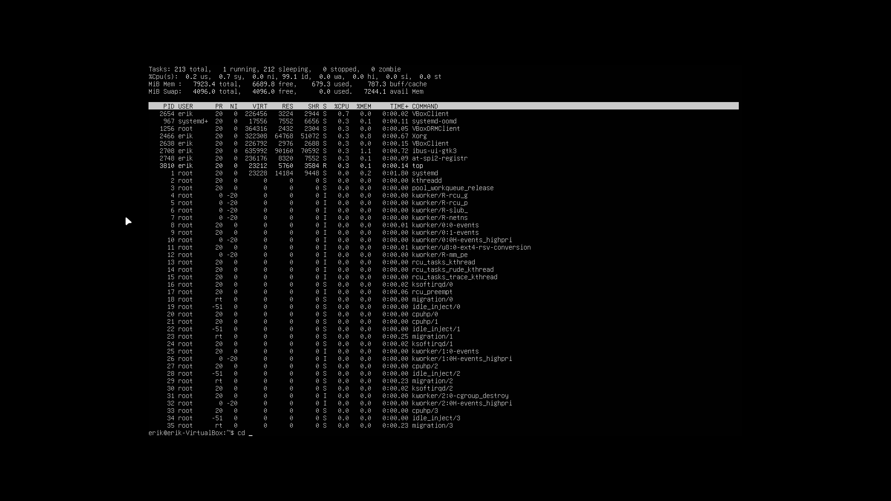
{"action": "type", "text": ".config/chadwm/"}
{"action": "key", "text": "Return"}
{"action": "type", "text": "ls"}
{"action": "key", "text": "Return"}
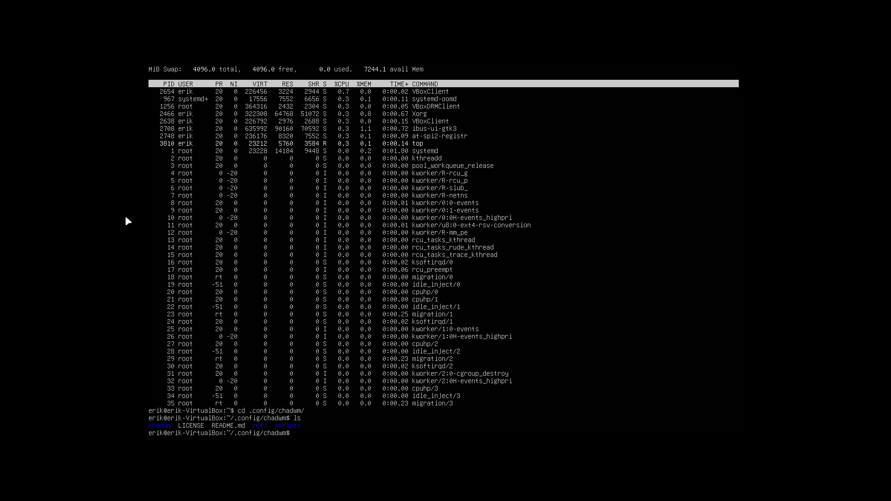
Reopen /usr/bin/exec-chadwm in nano as root from the command history
{"action": "key", "text": "Up"}
{"action": "key", "text": "Up"}
{"action": "key", "text": "Up"}
{"action": "key", "text": "Up"}
{"action": "key", "text": "Down"}
{"action": "key", "text": "Return"}
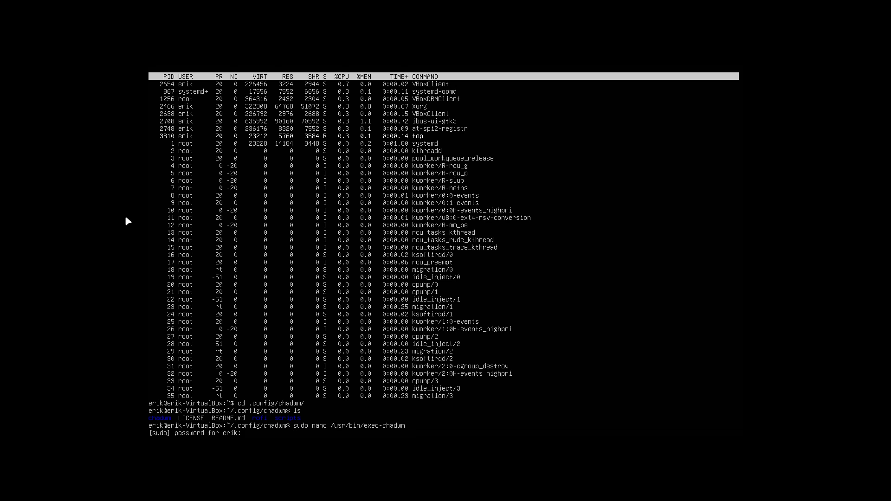
{"action": "key", "text": "Return"}
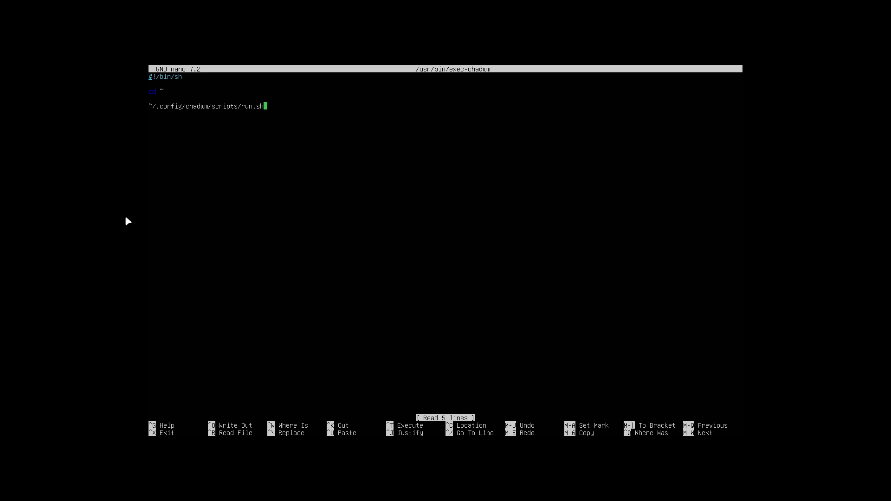
Quit nano and list the files in the current folder
{"action": "key", "text": "ctrl+x"}
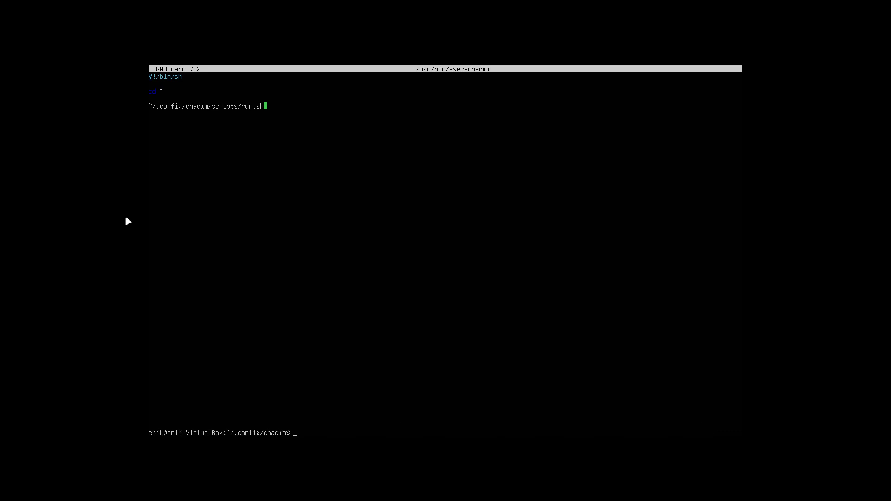
{"action": "type", "text": "ls"}
{"action": "key", "text": "Return"}
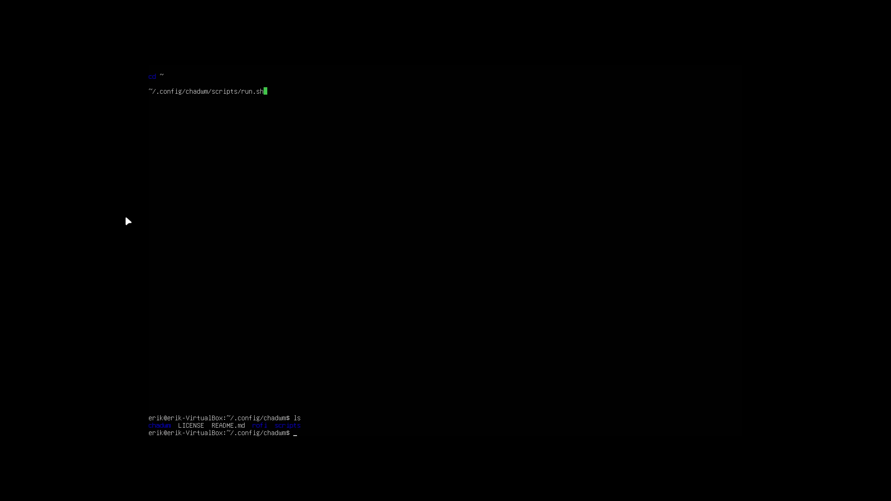
Insert /chadwm into the run.sh path in /usr/bin/exec-chadwm and save the file
{"action": "type", "text": "sudo nano /usr/bin/exec-chadum"}
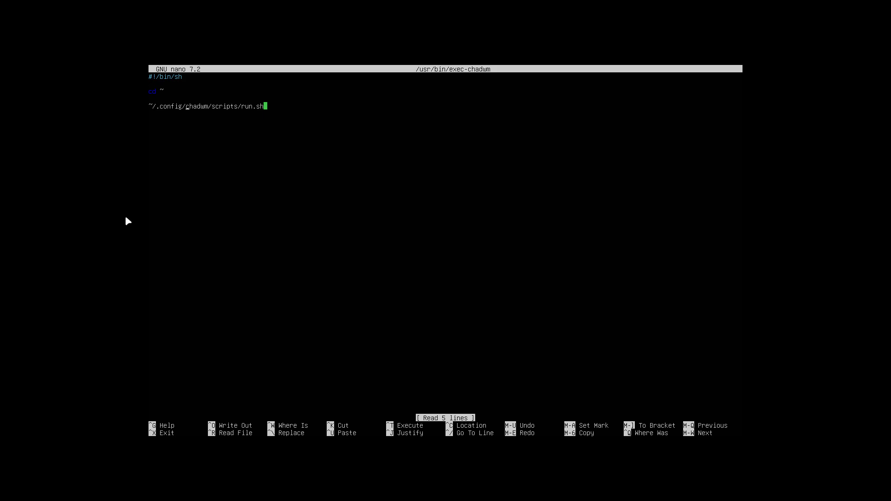
{"action": "key", "text": "Right"}
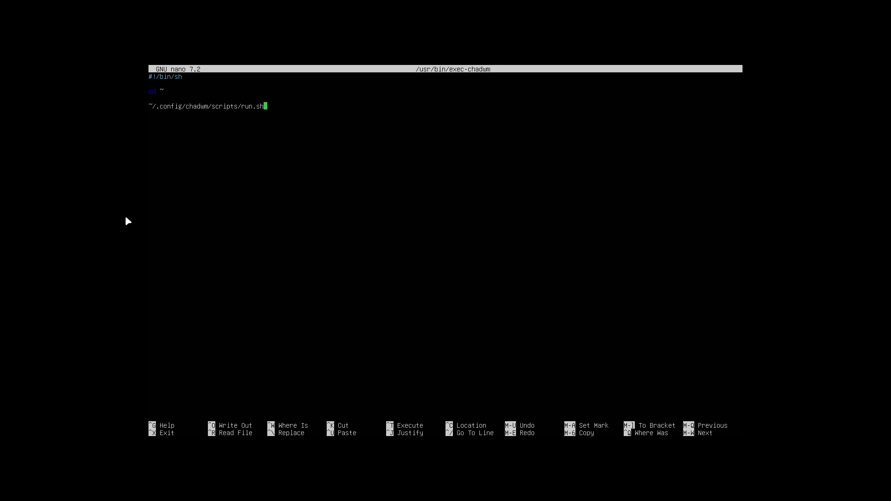
{"action": "type", "text": "/chadw"}
{"action": "type", "text": "m"}
{"action": "key", "text": "ctrl+x"}
{"action": "key", "text": "y"}
{"action": "key", "text": "Return"}
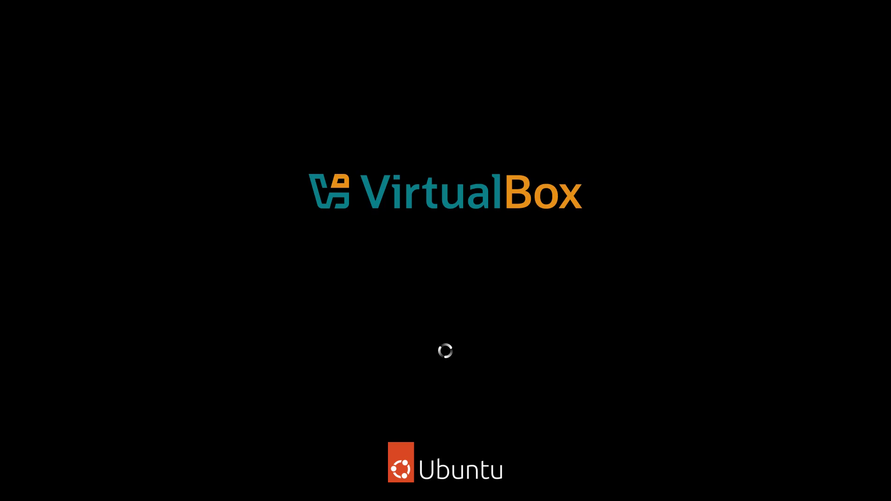
Sign in at the login screen, then log in on the tty2 console
{"action": "key", "text": "Return"}
{"action": "type", "text": "****"}
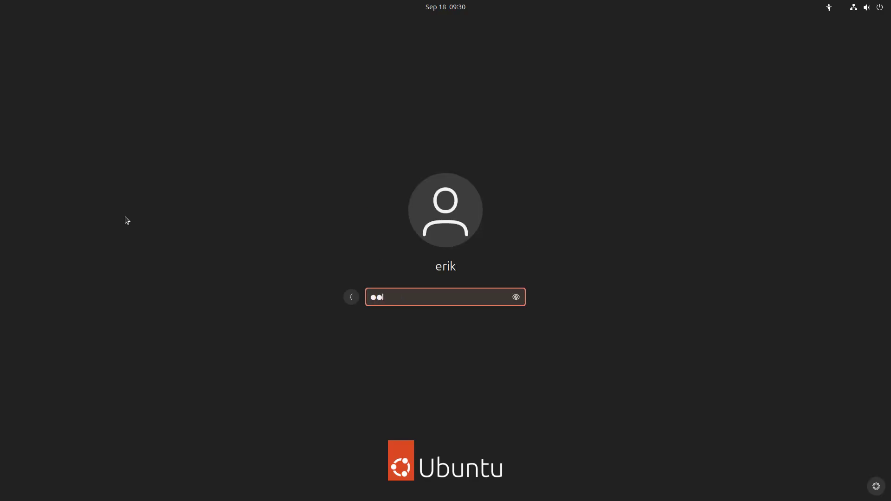
{"action": "key", "text": "Return"}
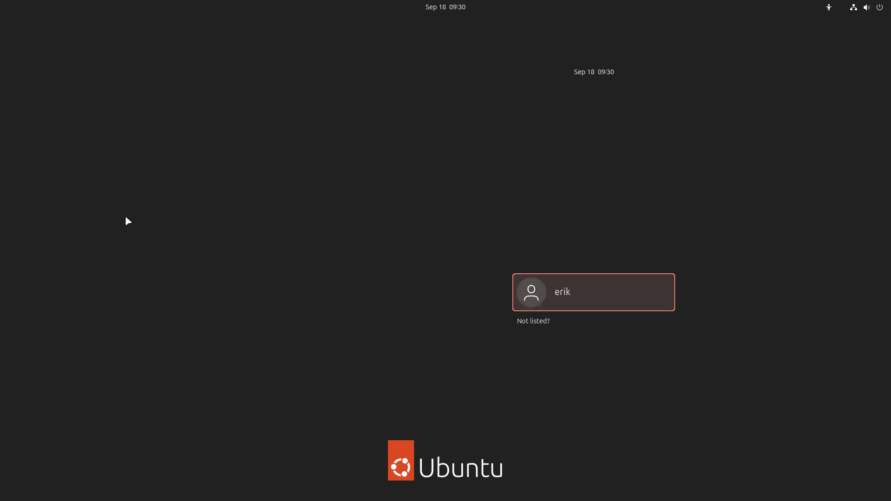
{"action": "key", "text": "ctrl+alt+F2"}
{"action": "type", "text": "erik-VirtualBox login: erik"}
{"action": "key", "text": "Return"}
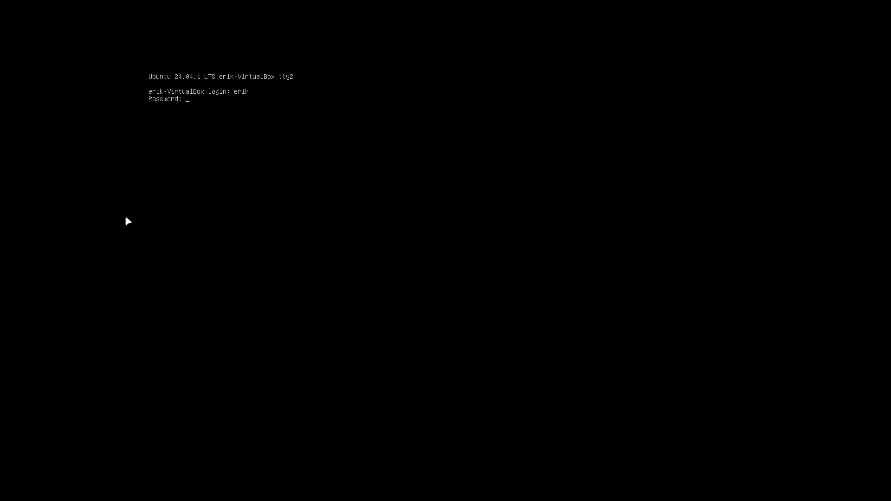
{"action": "type", "text": "****"}
{"action": "key", "text": "Return"}
Open /usr/bin/exec-chadwm with sudo nano, accepting the edit-lock prompt
{"action": "type", "text": "sudo nano /usr/bin/exec-chadwm"}
{"action": "key", "text": "Return"}
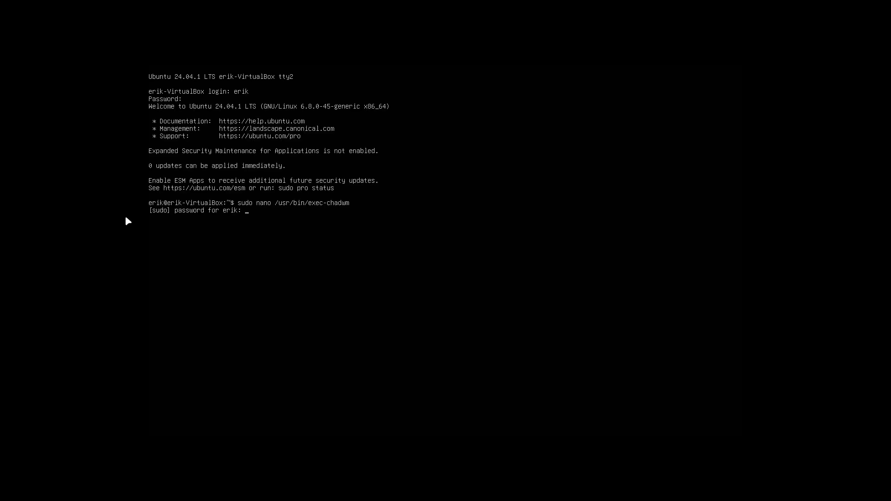
{"action": "type", "text": "****"}
{"action": "key", "text": "Return"}
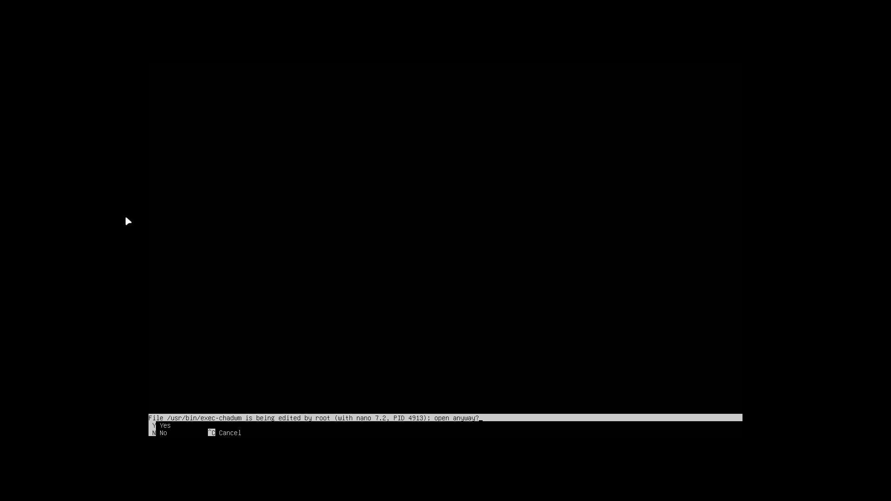
{"action": "key", "text": "n"}
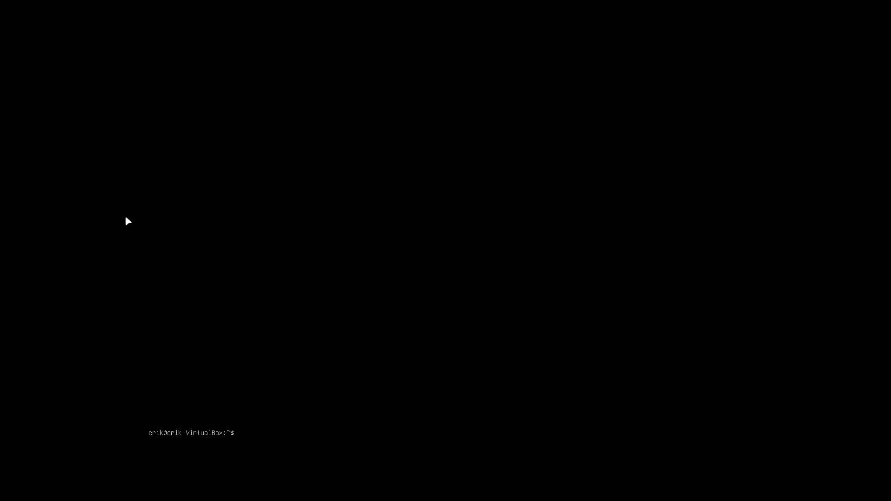
{"action": "key", "text": "Up"}
{"action": "key", "text": "Return"}
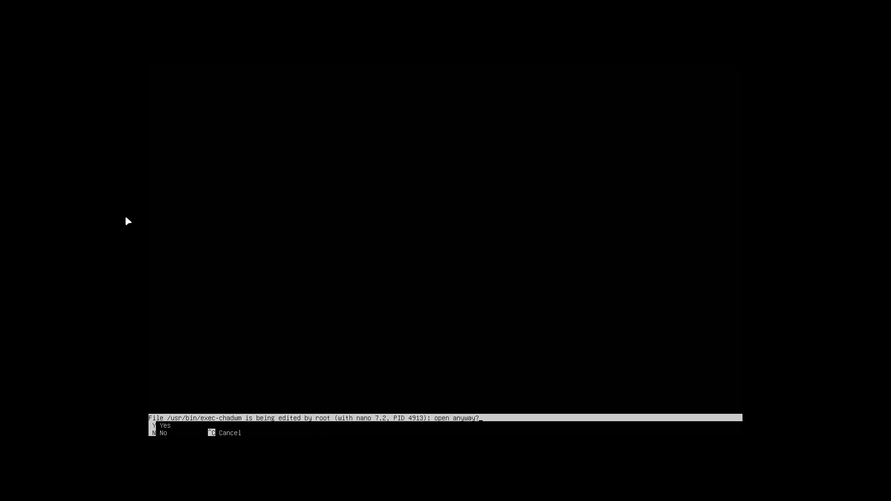
{"action": "key", "text": "y"}
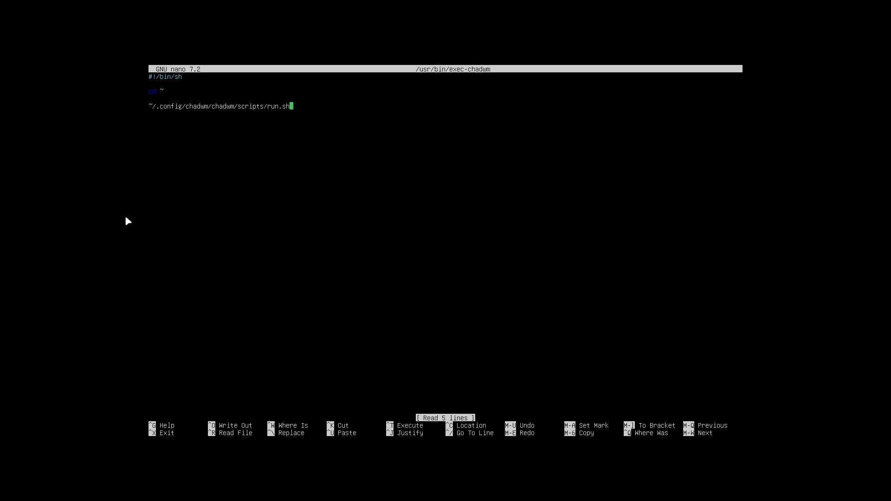
Remove the extra chadwm/ so the path reads ~/.config/chadwm/scripts/run.sh, and save
{"action": "key", "text": "Delete"}
{"action": "key", "text": "Delete"}
{"action": "key", "text": "Delete"}
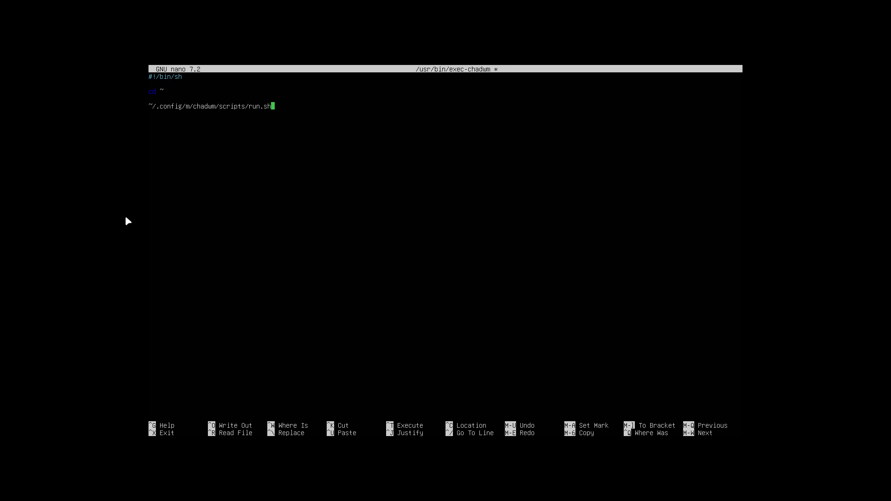
{"action": "key", "text": "Delete"}
{"action": "key", "text": "ctrl+x"}
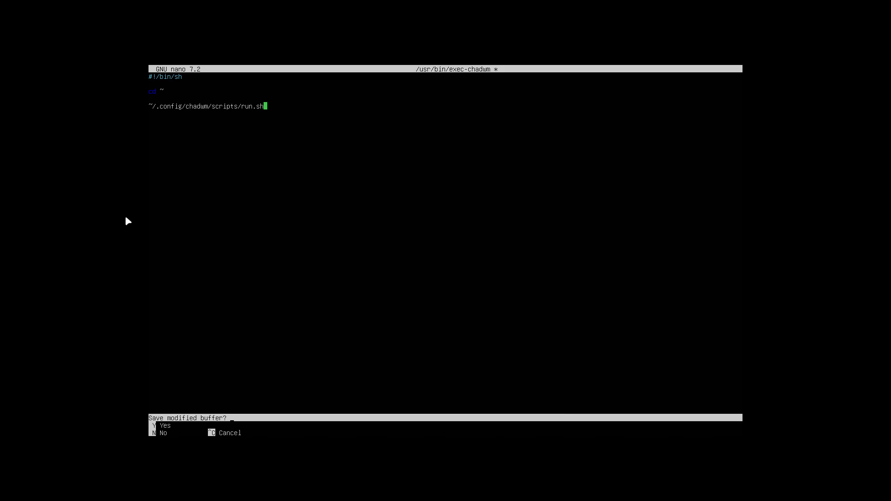
{"action": "key", "text": "y"}
{"action": "key", "text": "Return"}
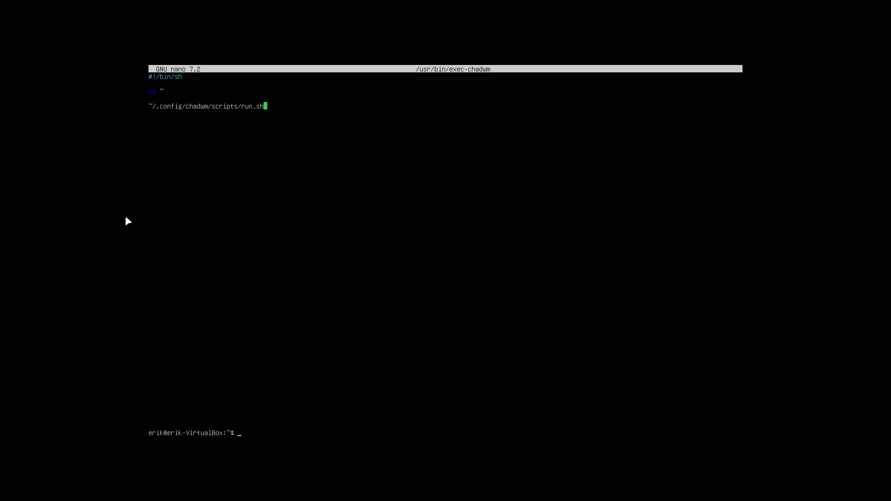
Move into ~/.config/chadwm and list its contents
{"action": "type", "text": "cd .config/c"}
{"action": "key", "text": "Tab"}
{"action": "key", "text": "Return"}
{"action": "type", "text": "ls"}
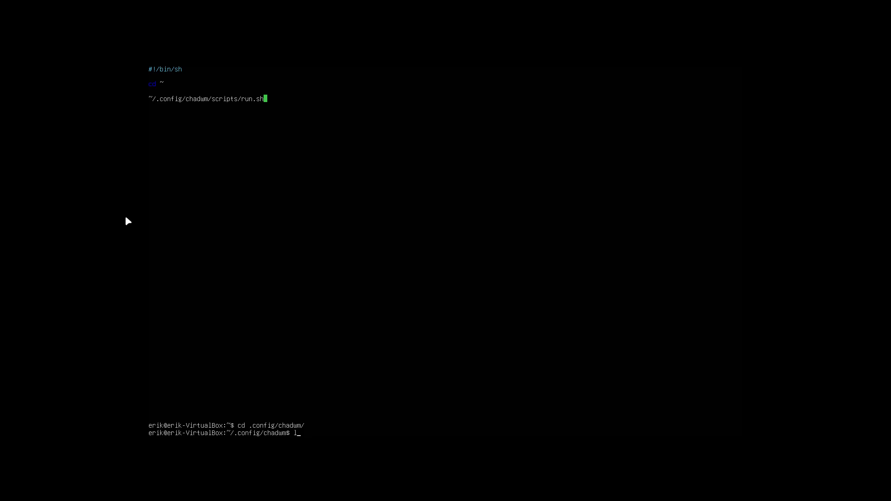
{"action": "key", "text": "Return"}
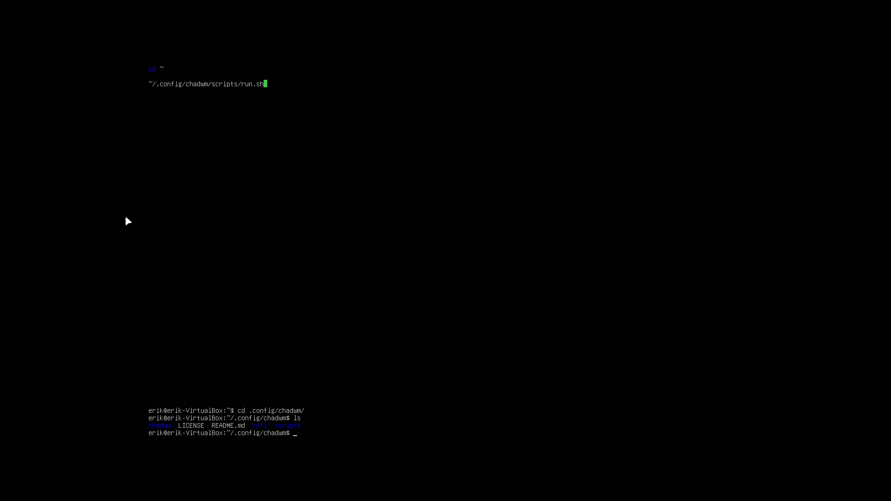
Enter the scripts folder, list it, and open run.sh in nano
{"action": "type", "text": "cd sc"}
{"action": "key", "text": "Tab"}
{"action": "key", "text": "Return"}
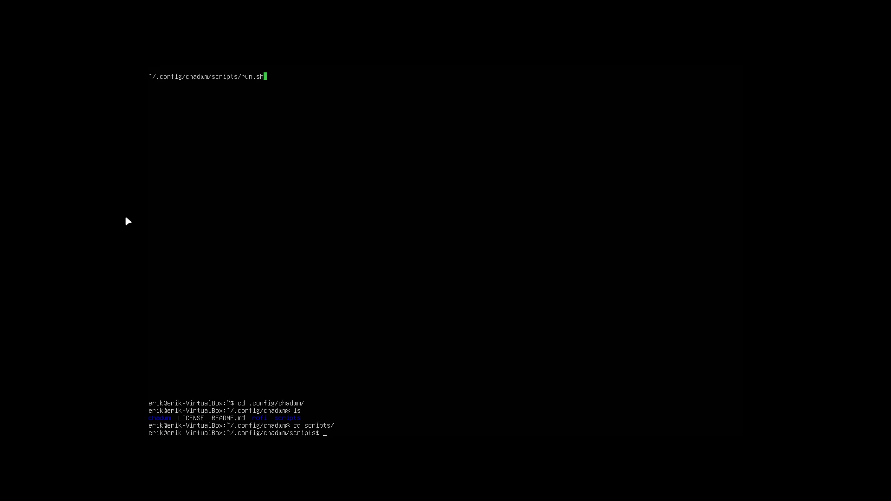
{"action": "type", "text": "ls"}
{"action": "key", "text": "Return"}
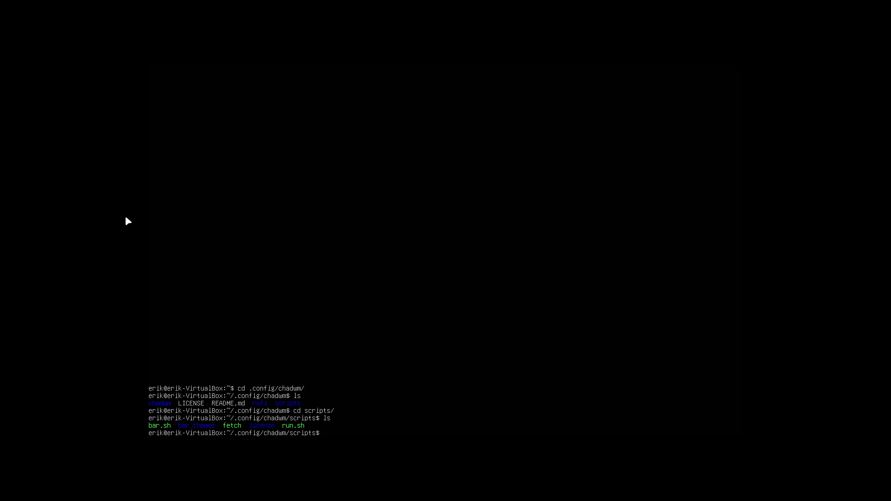
{"action": "type", "text": "nano run.sh"}
{"action": "key", "text": "Return"}
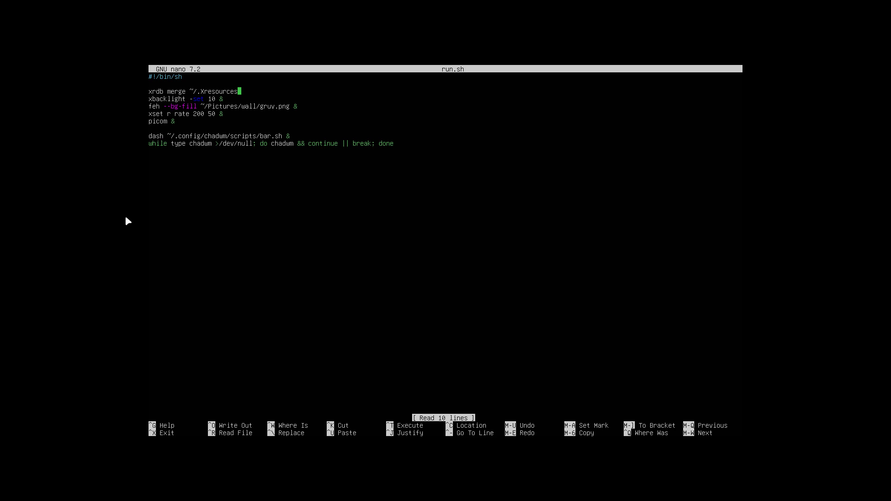
{"action": "key", "text": "ctrl+x"}
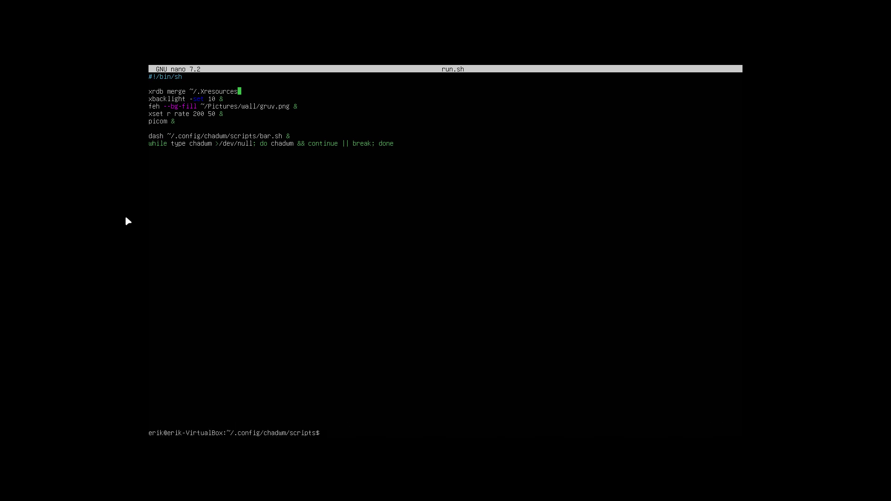
{"action": "type", "text": "cd .."}
{"action": "key", "text": "Return"}
{"action": "type", "text": "ls"}
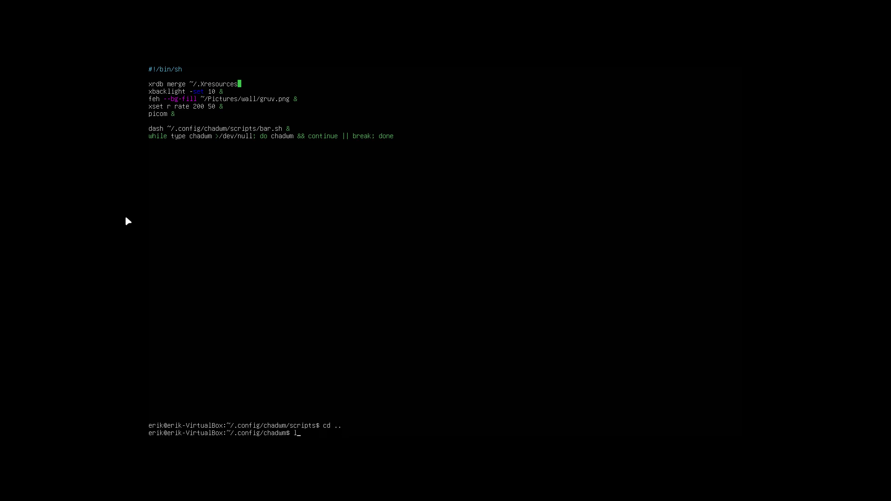
{"action": "key", "text": "Return"}
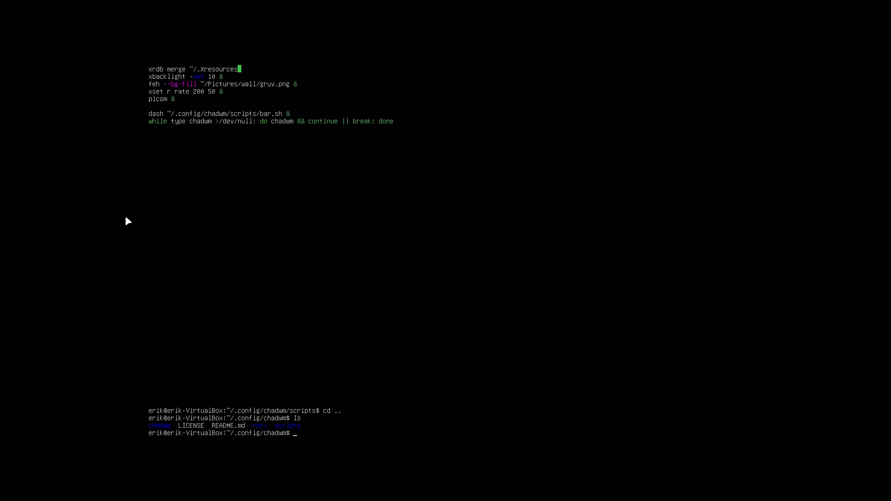
{"action": "type", "text": "cd chadwm/"}
{"action": "key", "text": "Return"}
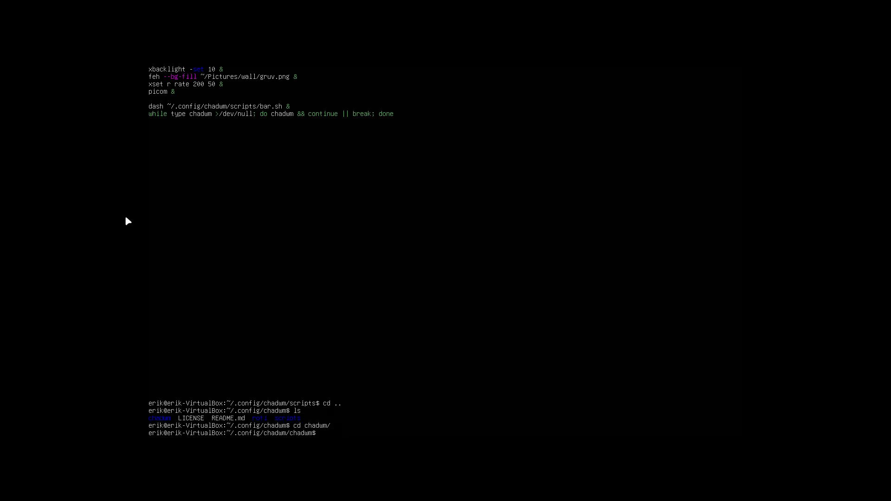
{"action": "type", "text": "ls"}
{"action": "key", "text": "Return"}
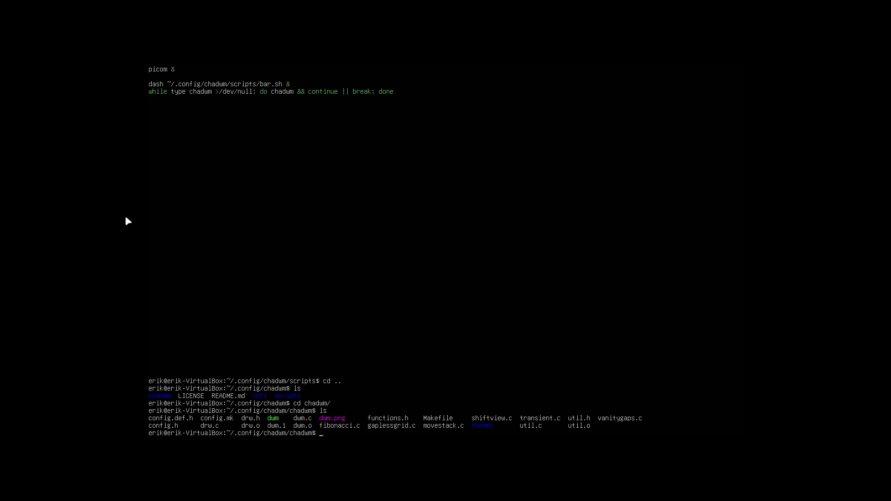
{"action": "key", "text": "Up"}
{"action": "key", "text": "Return"}
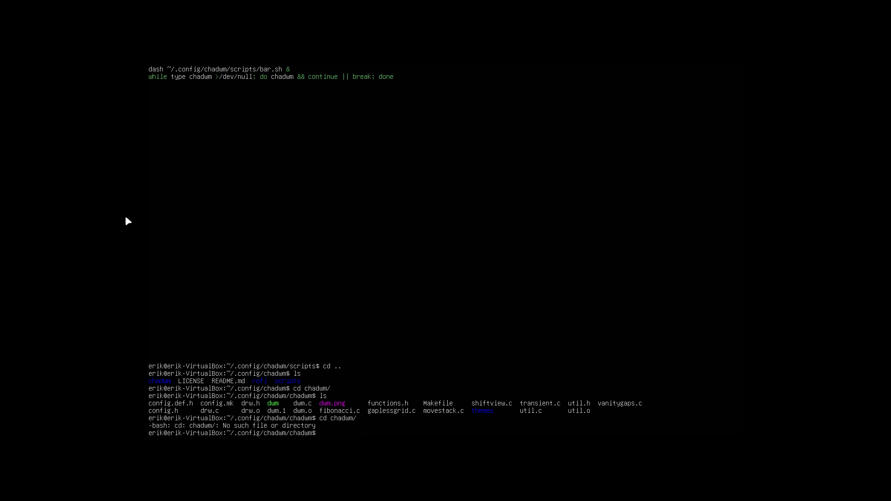
{"action": "type", "text": "ls"}
{"action": "key", "text": "Return"}
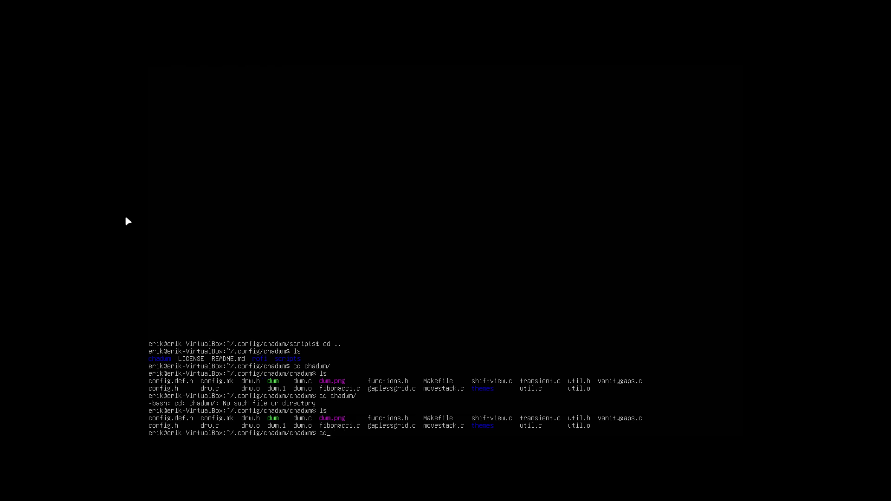
{"action": "type", "text": "cd .."}
{"action": "key", "text": "Return"}
{"action": "type", "text": "ls"}
{"action": "key", "text": "Return"}
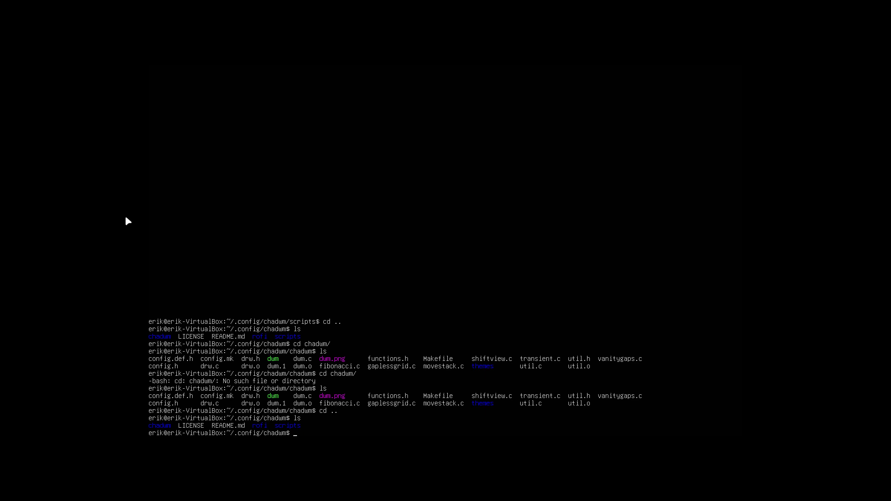
{"action": "type", "text": "cd scripts/"}
{"action": "key", "text": "Return"}
{"action": "type", "text": "ls"}
{"action": "key", "text": "Return"}
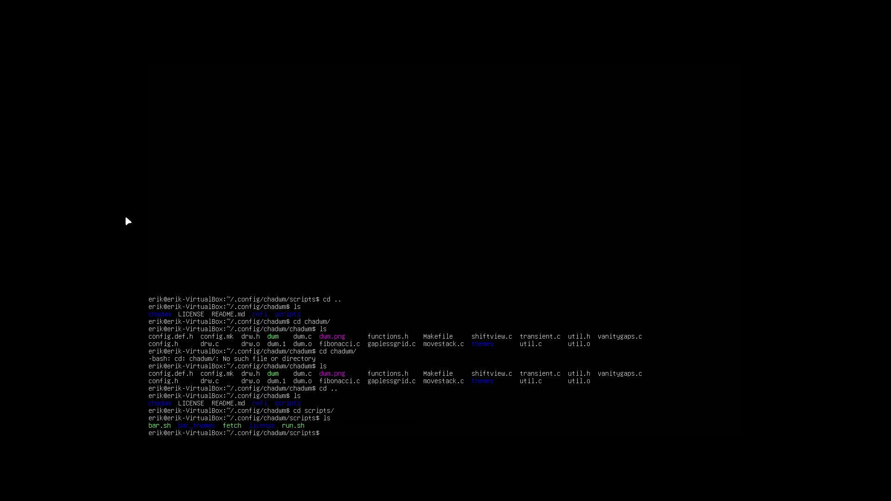
{"action": "type", "text": "nano run.sh"}
{"action": "key", "text": "Return"}
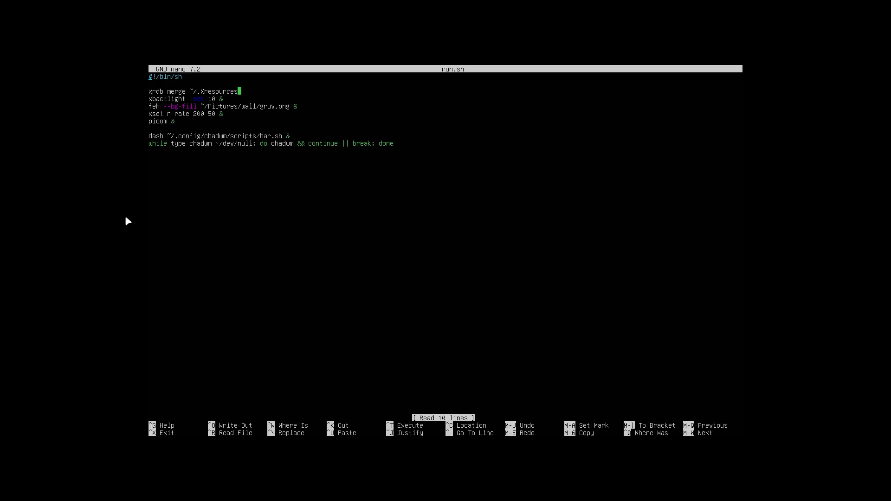
Add 'sxhkd -c ~/.config/chadwm/sxhkd/sxhkdrc &' on a new line below picom &
{"action": "key", "text": "Down"}
{"action": "key", "text": "Down"}
{"action": "key", "text": "Down"}
{"action": "key", "text": "Down"}
{"action": "key", "text": "Down"}
{"action": "key", "text": "Down"}
{"action": "key", "text": "Return"}
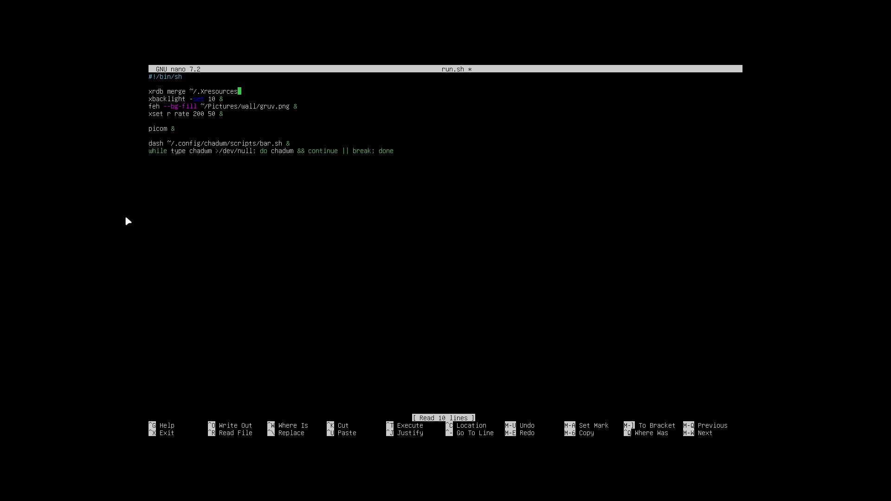
{"action": "key", "text": "BackSpace"}
{"action": "key", "text": "Down"}
{"action": "key", "text": "Return"}
{"action": "type", "text": "sxhkd"}
{"action": "type", "text": "-c "}
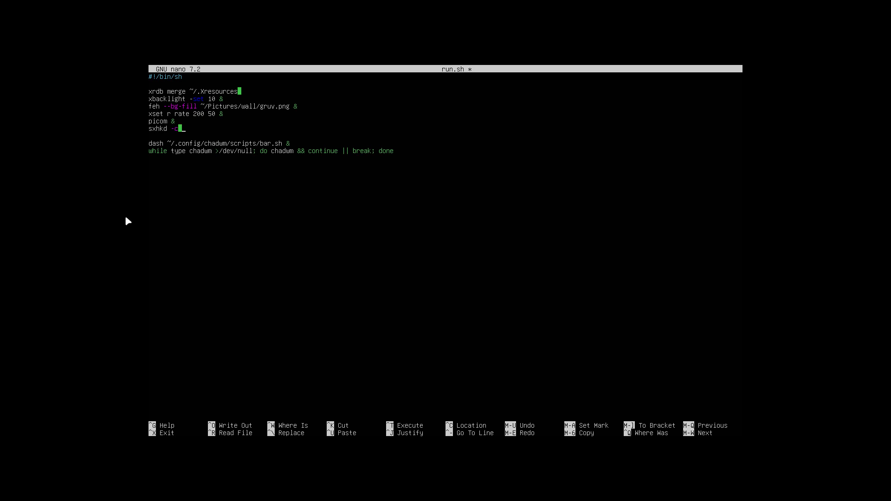
{"action": "type", "text": "~/.confi"}
{"action": "type", "text": "g/chad"}
{"action": "key", "text": "BackSpace"}
{"action": "type", "text": "wm"}
{"action": "type", "text": "xhkdrc"}
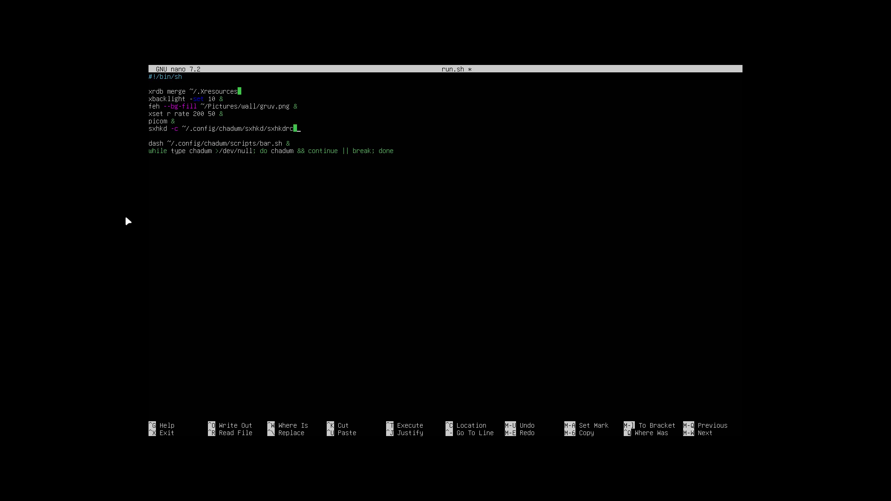
{"action": "type", "text": " &"}
Save the edited run.sh under its name and exit nano
{"action": "key", "text": "ctrl+x"}
{"action": "key", "text": "y"}
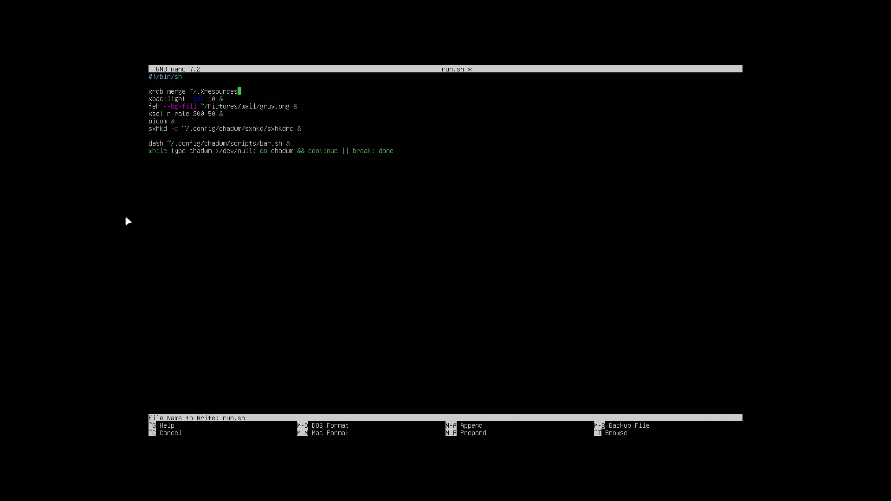
{"action": "key", "text": "Return"}
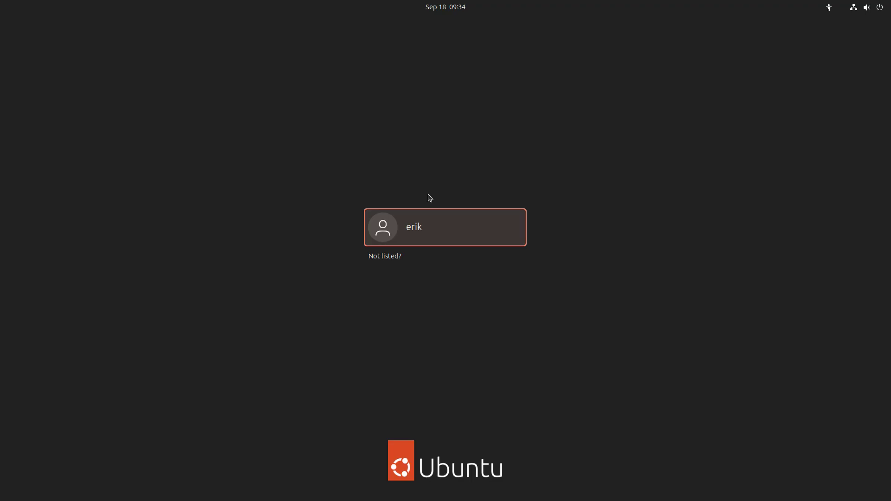
Select the user account, choose the Ubuntu on Xorg session, and sign in with the password
{"action": "left_click", "coordinate": [453, 227]}
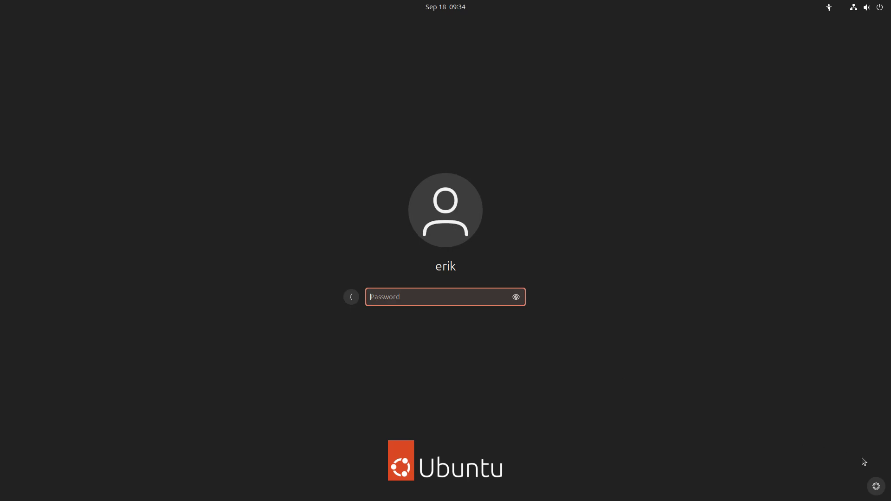
{"action": "left_click", "coordinate": [877, 487]}
{"action": "left_click", "coordinate": [854, 456]}
{"action": "type", "text": "erik"}
{"action": "key", "text": "Return"}
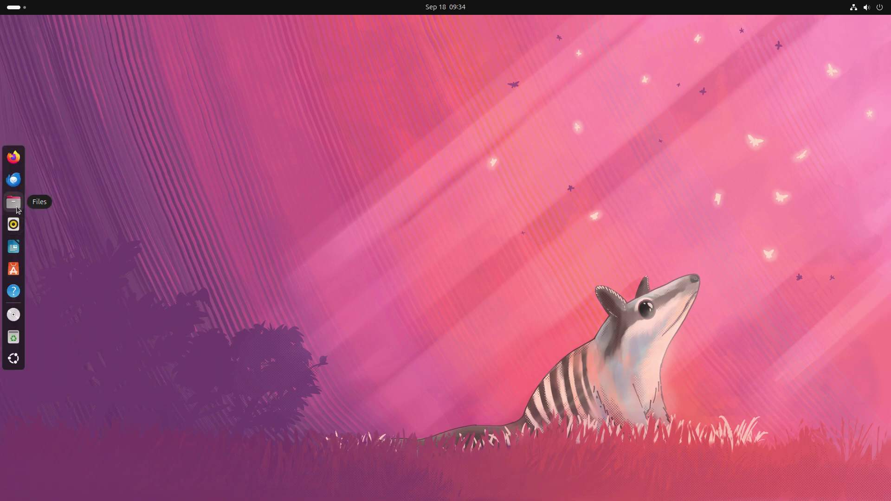
Open a terminal in the DATA folder and git clone github.com/arcolinux/arcolinux-chadwm
{"action": "left_click", "coordinate": [13, 203]}
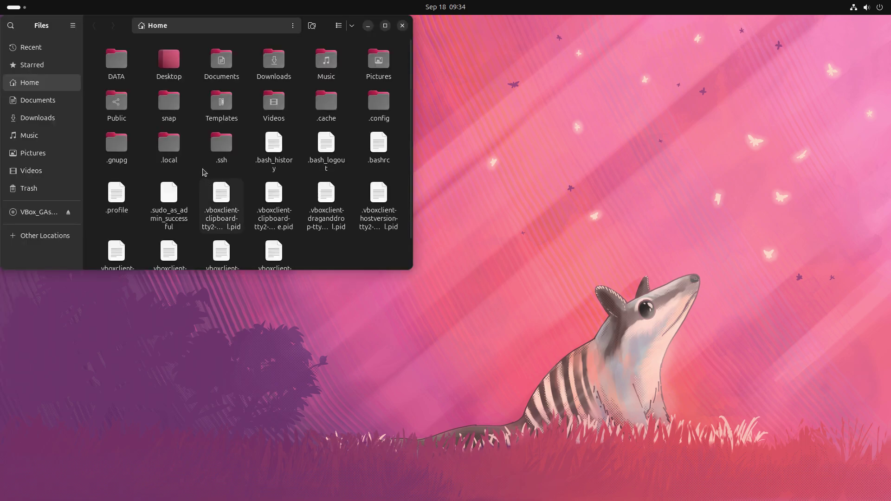
{"action": "double_click", "coordinate": [116, 57]}
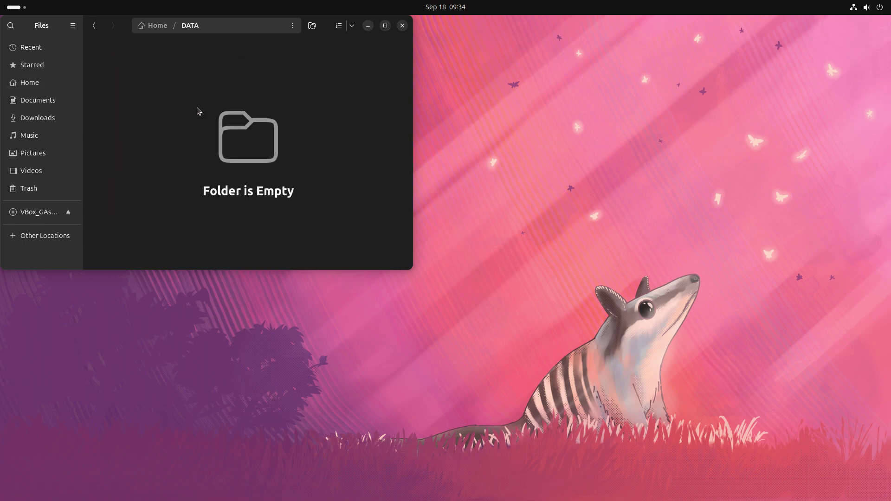
{"action": "right_click", "coordinate": [150, 96]}
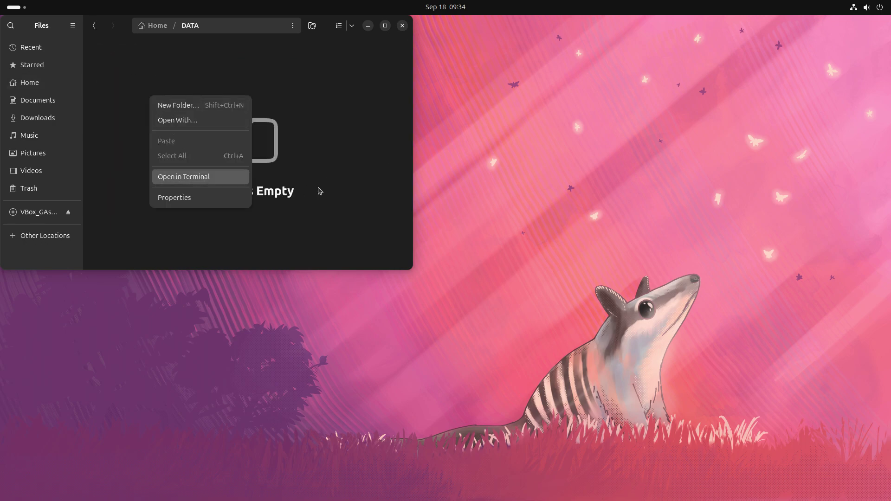
{"action": "key", "text": "Return"}
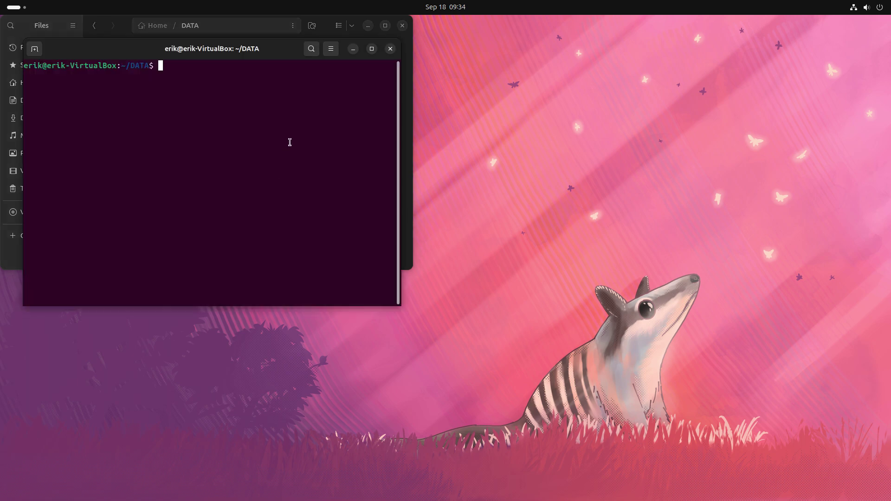
{"action": "type", "text": "git clone https://github.co"}
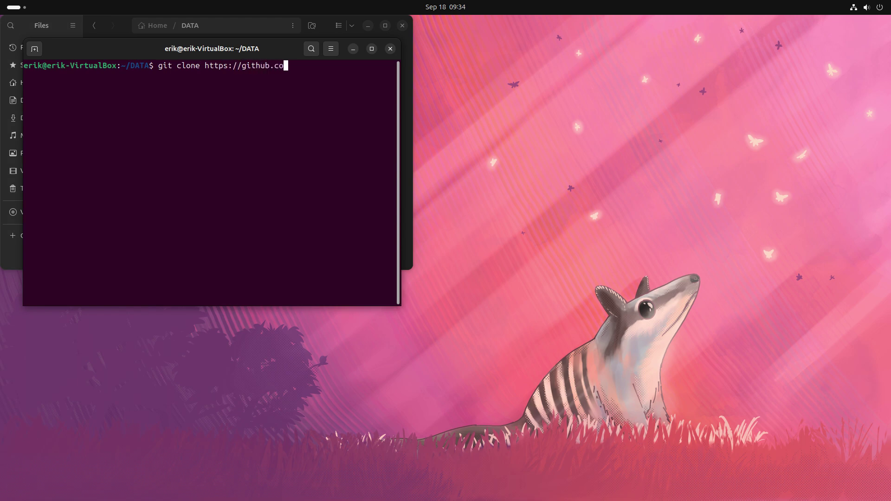
{"action": "type", "text": "m/arcolinux/arcolinux-chadwm"}
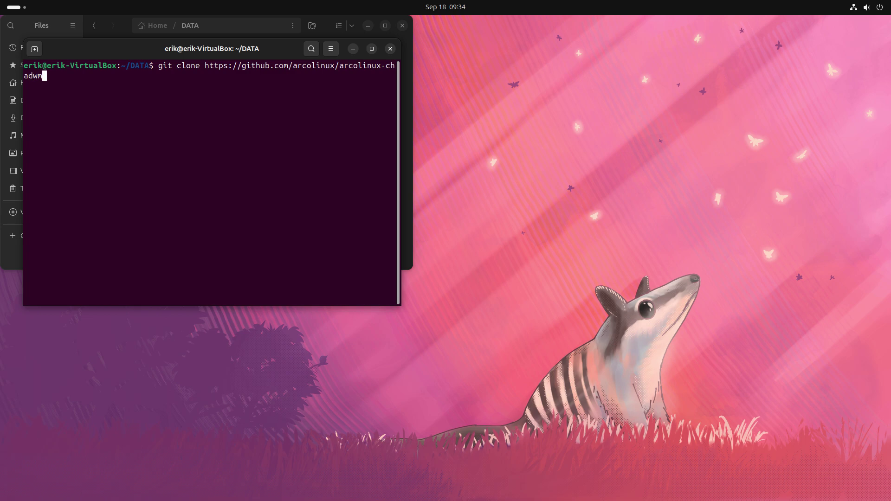
{"action": "key", "text": "Return"}
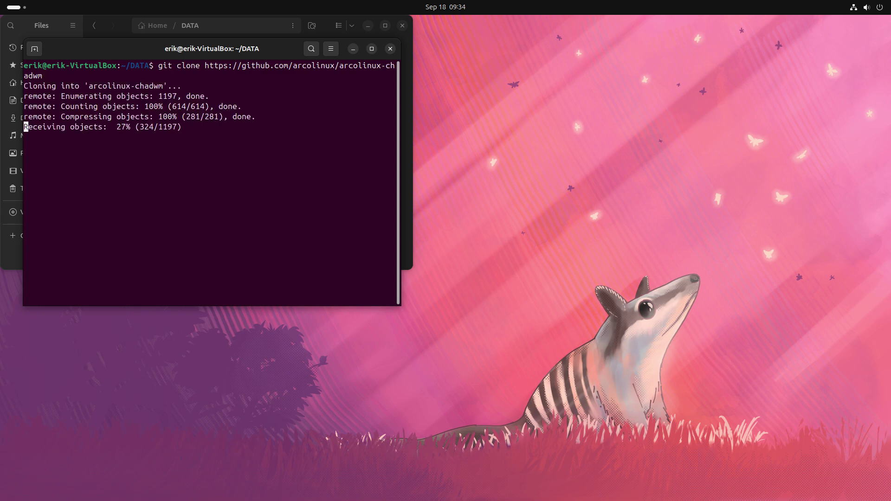
Browse to /etc/skel/.config/arco-chadwm and copy the sxhkd folder
{"action": "left_click", "coordinate": [392, 50]}
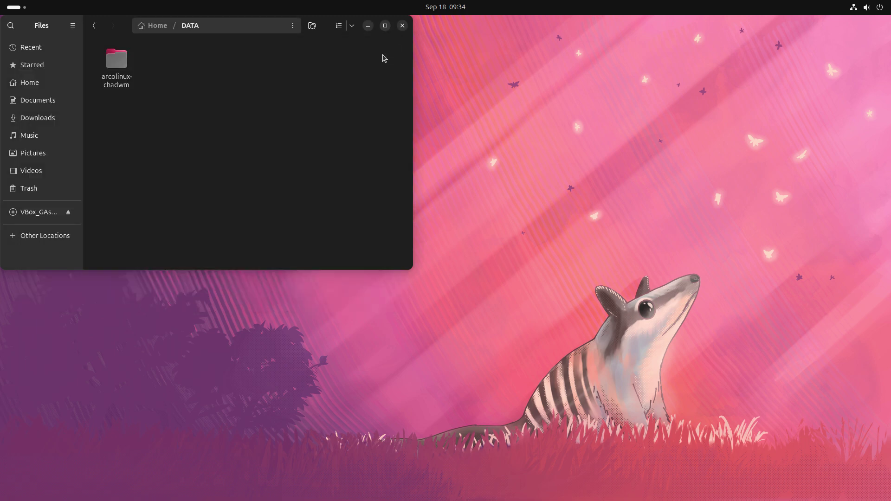
{"action": "double_click", "coordinate": [122, 71]}
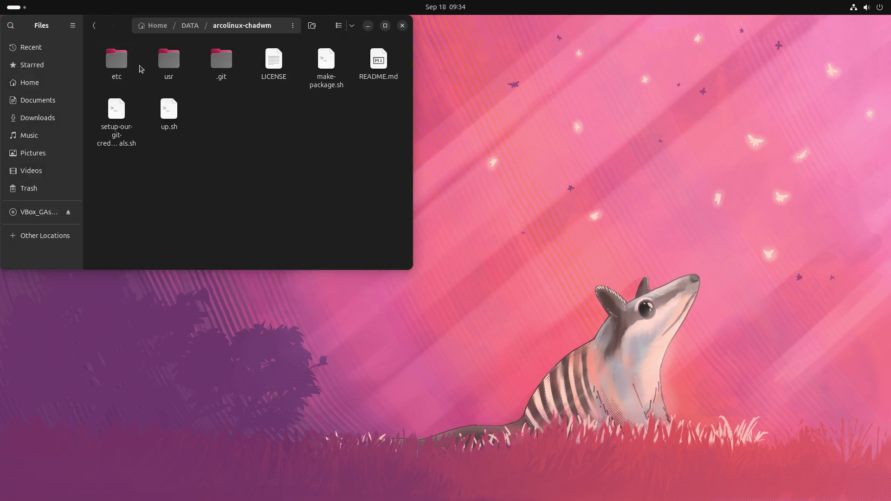
{"action": "double_click", "coordinate": [121, 71]}
{"action": "double_click", "coordinate": [124, 71]}
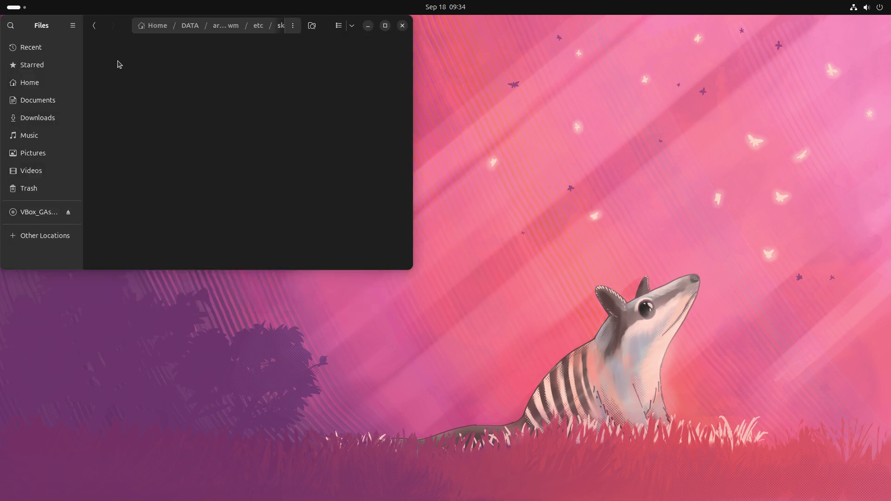
{"action": "double_click", "coordinate": [168, 63]}
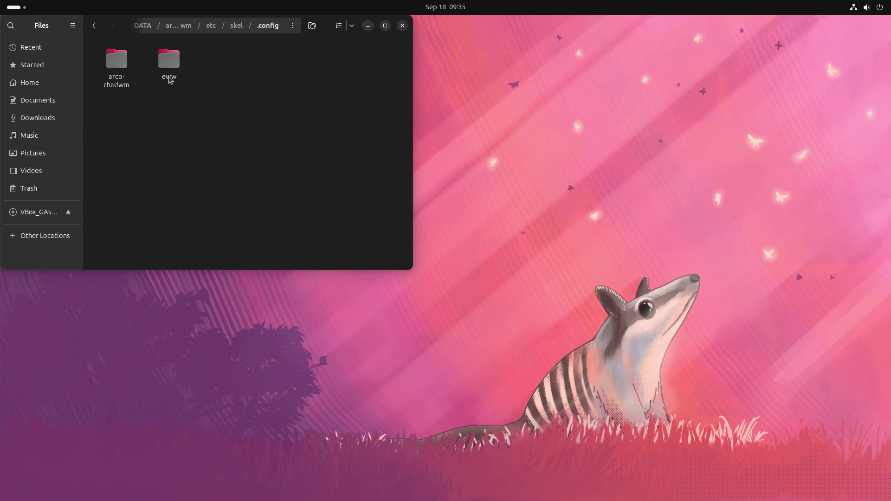
{"action": "double_click", "coordinate": [122, 65]}
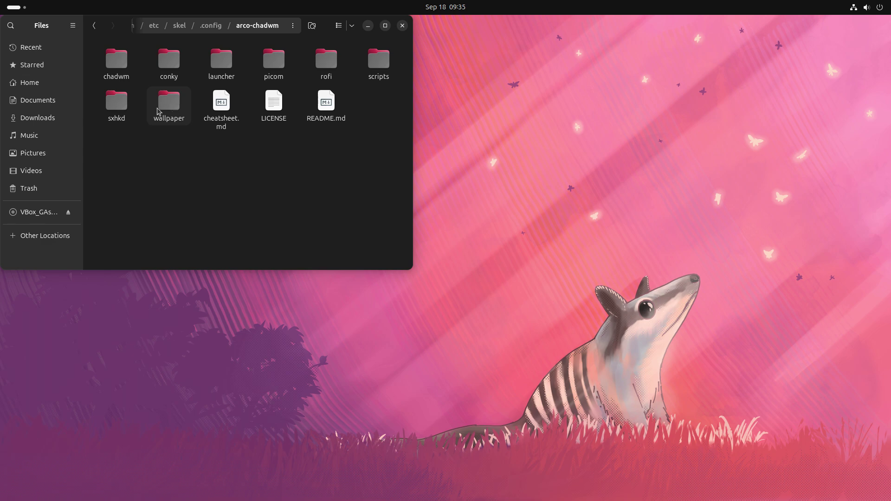
{"action": "left_click", "coordinate": [119, 103]}
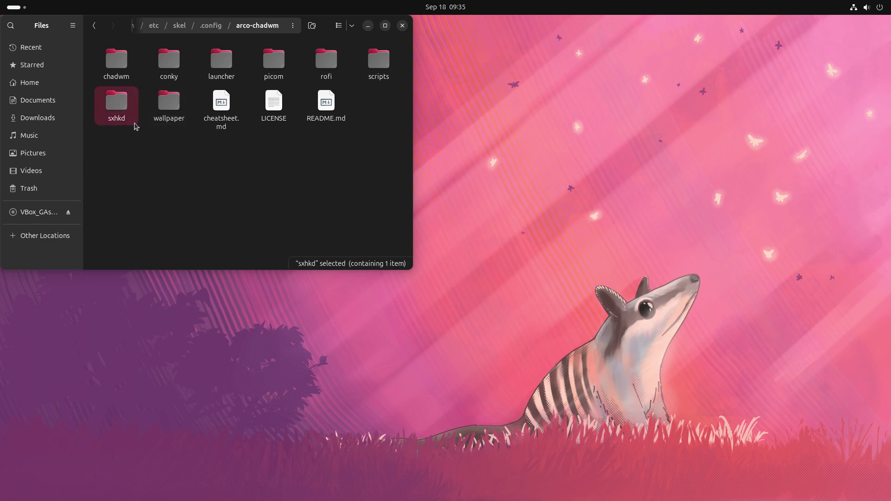
{"action": "left_click", "coordinate": [538, 219]}
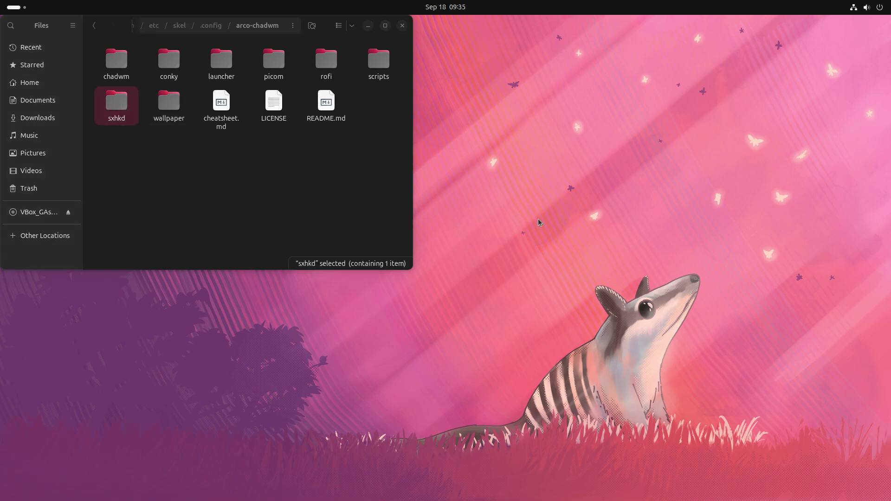
Open Home in a separate window and paste sxhkd into ~/.config/chadwm
{"action": "right_click", "coordinate": [40, 88]}
{"action": "left_click", "coordinate": [82, 128]}
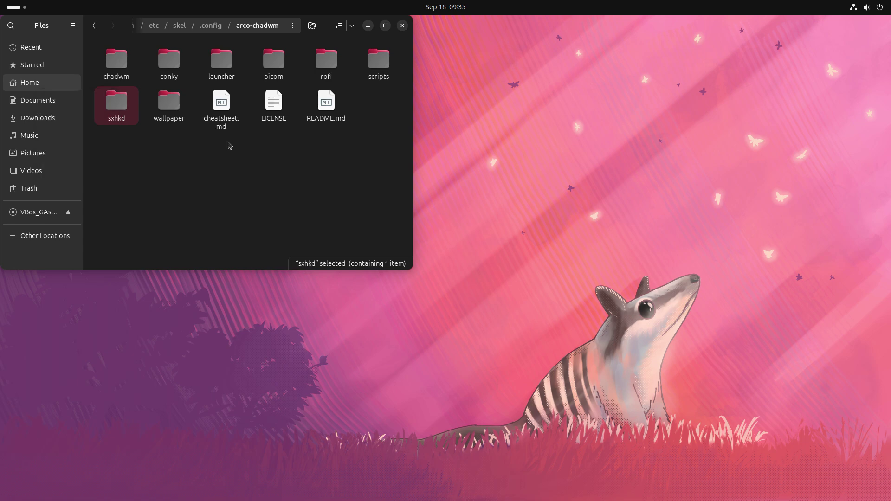
{"action": "left_click_drag", "start_coordinate": [282, 62], "coordinate": [433, 100]}
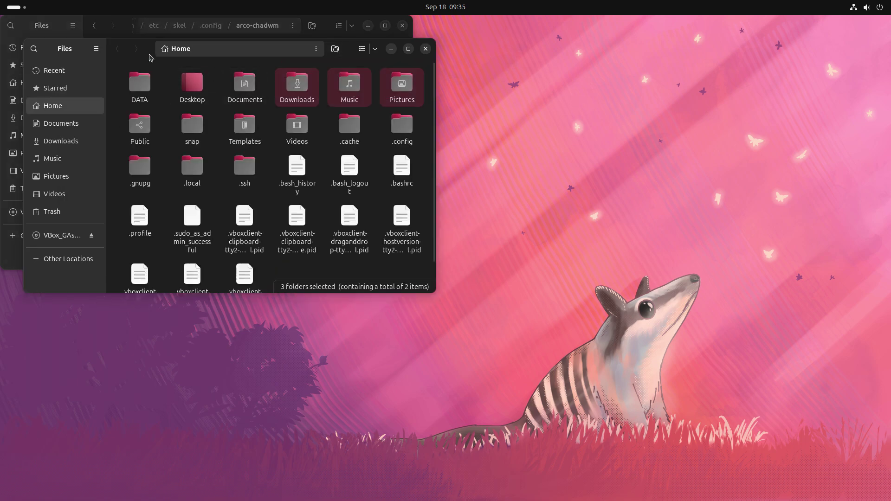
{"action": "left_click_drag", "start_coordinate": [177, 53], "coordinate": [589, 106]}
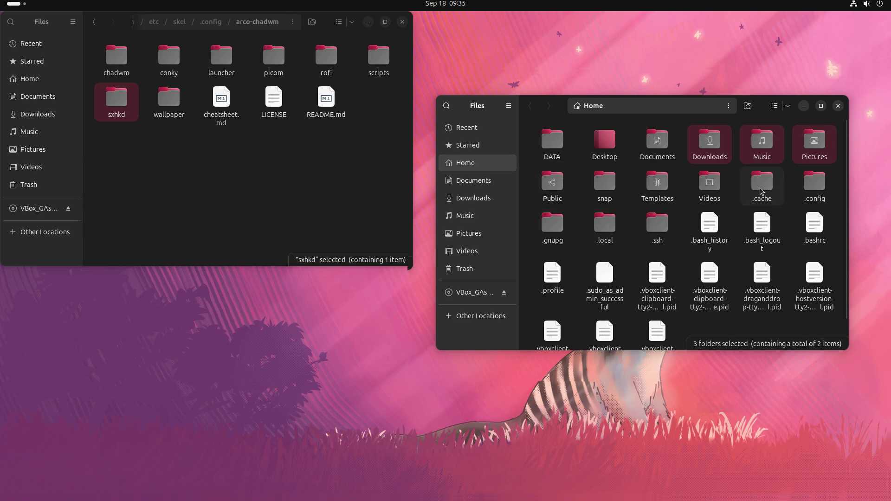
{"action": "double_click", "coordinate": [813, 186]}
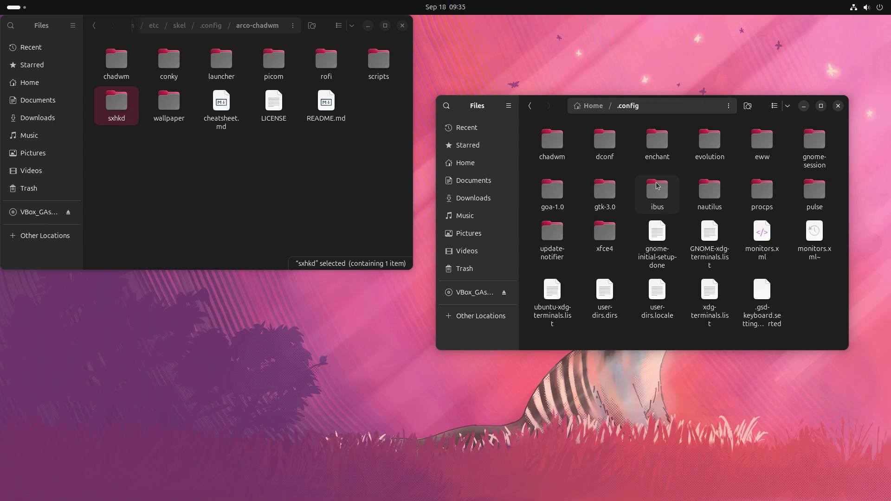
{"action": "double_click", "coordinate": [553, 146]}
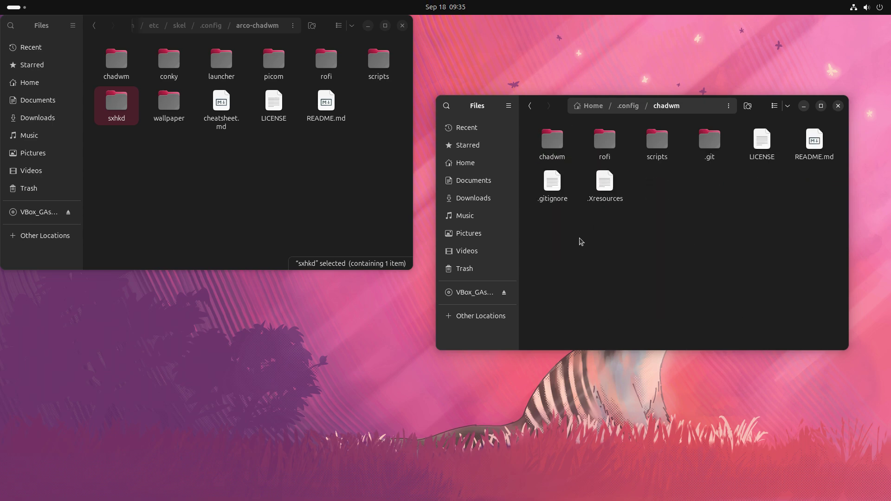
{"action": "key", "text": "ctrl+v"}
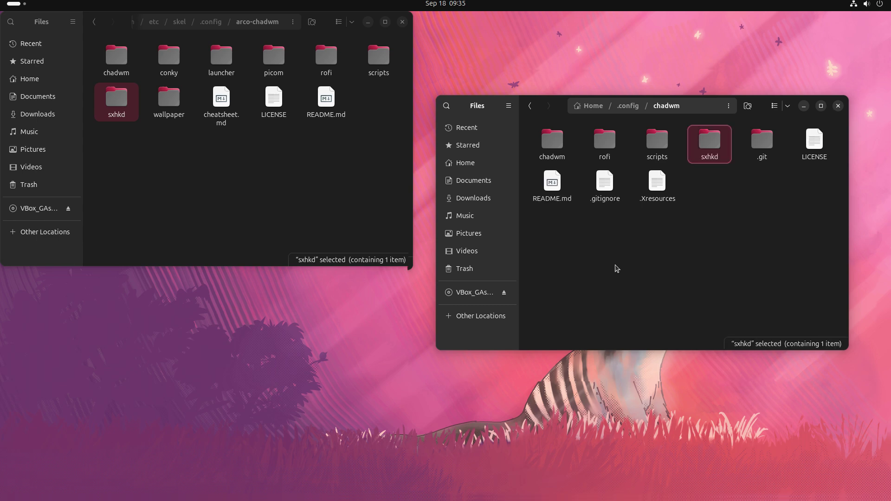
Open the pasted sxhkd folder's sxhkdrc file in the text editor
{"action": "double_click", "coordinate": [709, 147]}
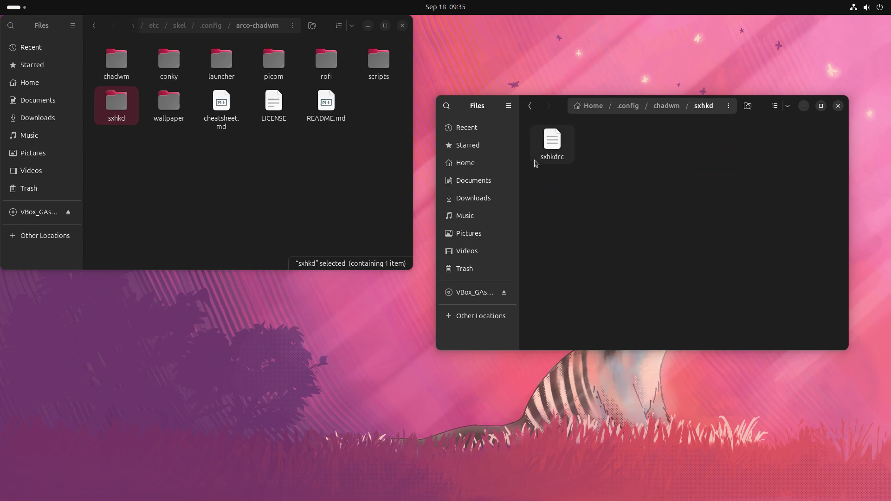
{"action": "left_click", "coordinate": [565, 146]}
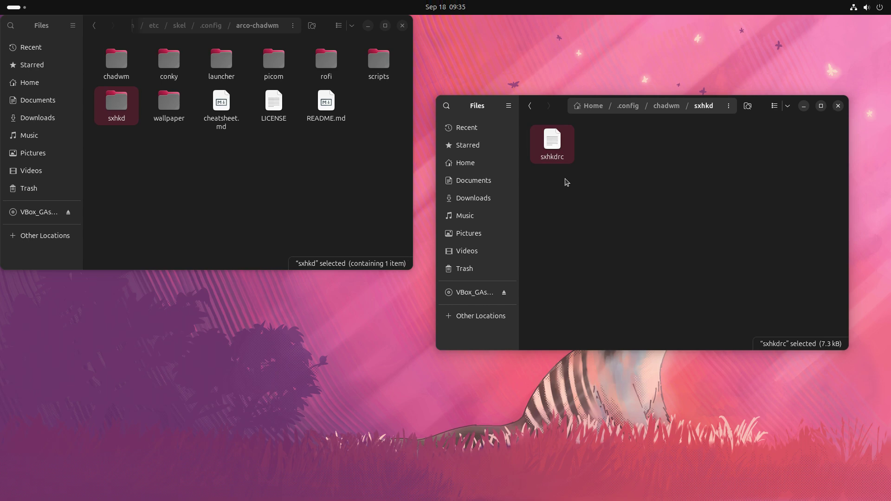
{"action": "key", "text": "Return"}
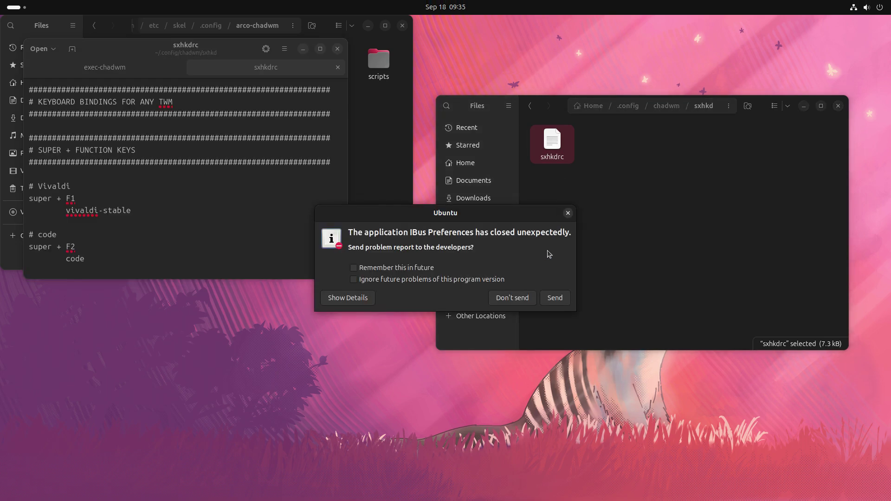
Decline the IBus crash report, remembering to ignore it, and skim sxhkdrc's key bindings
{"action": "left_click", "coordinate": [365, 280]}
{"action": "left_click", "coordinate": [390, 268]}
{"action": "left_click", "coordinate": [513, 294]}
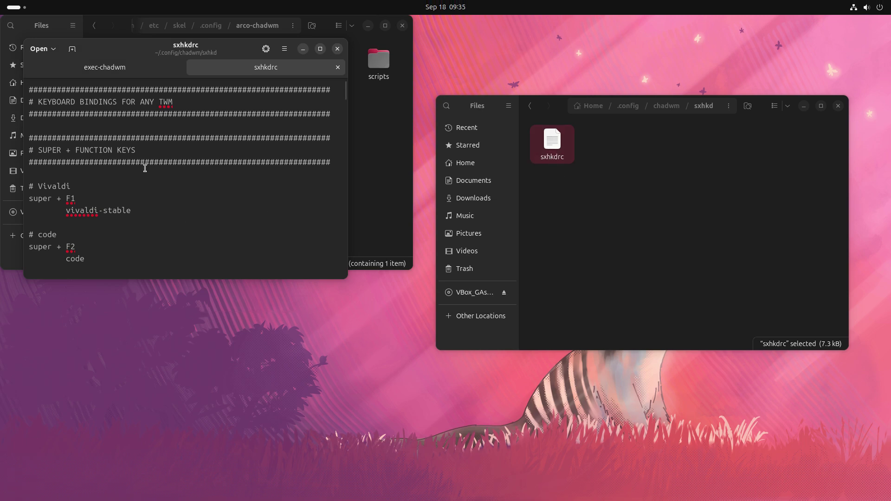
{"action": "scroll", "coordinate": [148, 172], "scroll_direction": "down", "scroll_amount": 10}
{"action": "scroll", "coordinate": [146, 171], "scroll_direction": "down", "scroll_amount": 5}
{"action": "scroll", "coordinate": [145, 167], "scroll_direction": "up", "scroll_amount": 14}
{"action": "scroll", "coordinate": [145, 170], "scroll_direction": "up", "scroll_amount": 2}
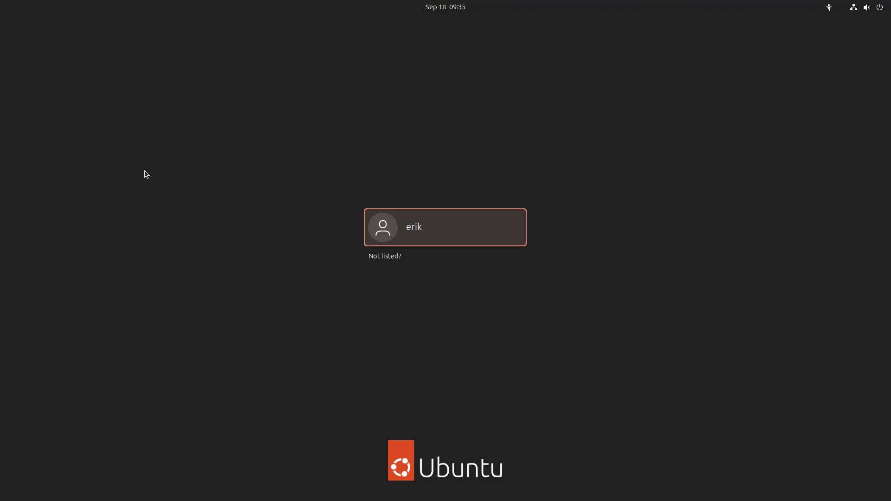
Pick the user, choose the Chadwm session, and sign in with the account password
{"action": "key", "text": "Return"}
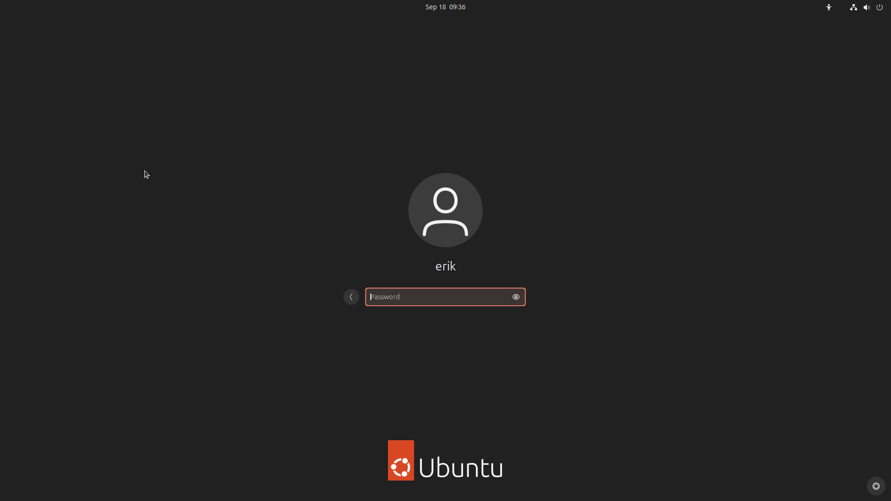
{"action": "left_click", "coordinate": [876, 486]}
{"action": "left_click", "coordinate": [824, 424]}
{"action": "type", "text": "••••"}
{"action": "key", "text": "Return"}
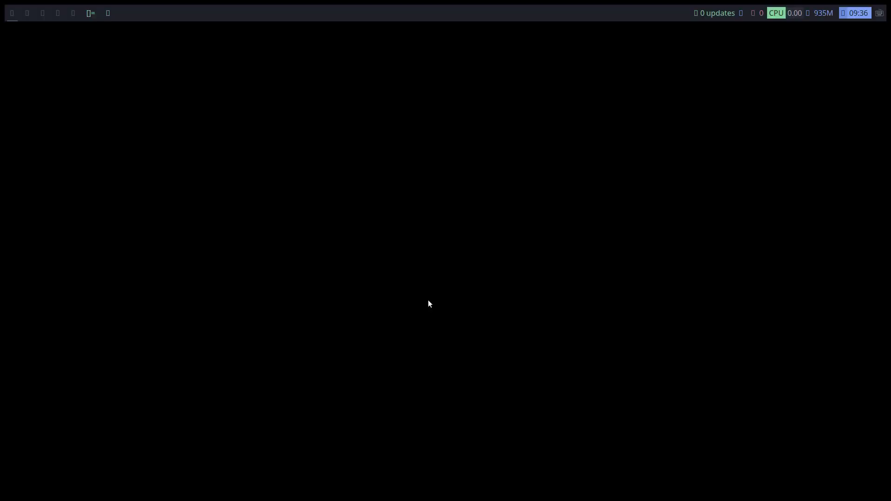
Test-launch a terminal and file manager, then close them both
{"action": "key", "text": "super+Return"}
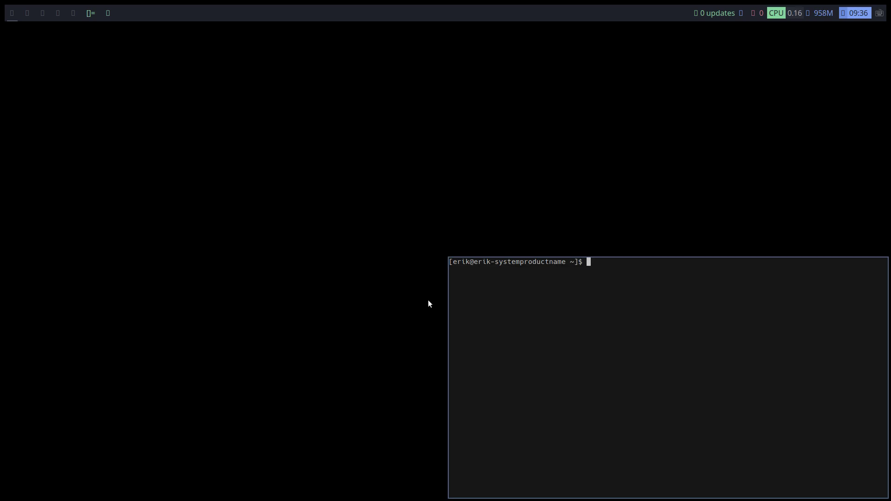
{"action": "key", "text": "super+e"}
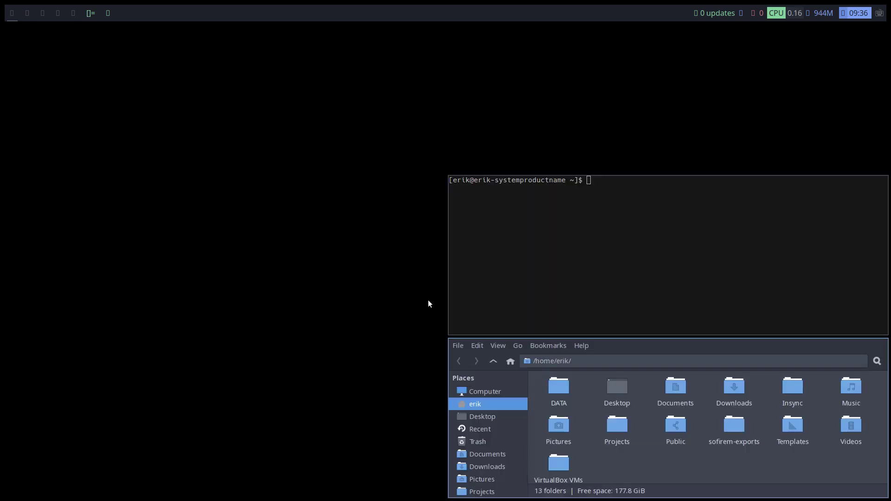
{"action": "key", "text": "super+shift+c"}
{"action": "key", "text": "super+shift+c"}
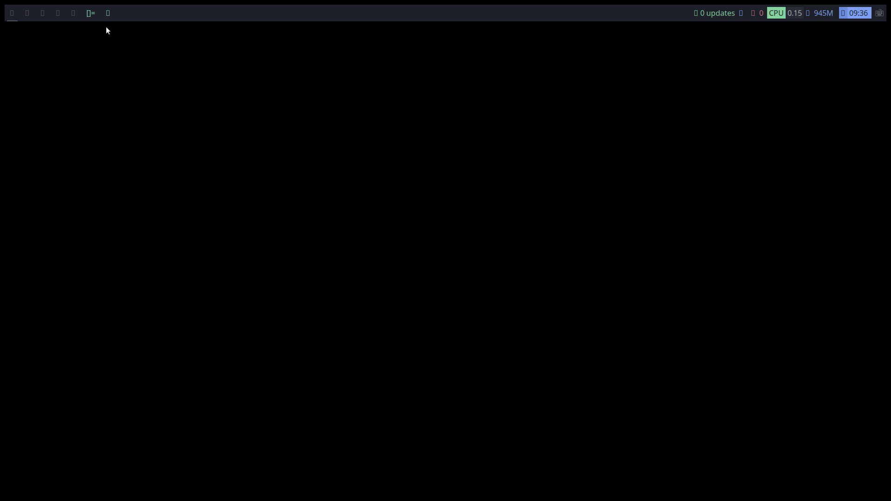
On workspace 4, open a terminal beside Thunar and start typing 'sudo apt install'
{"action": "left_click", "coordinate": [55, 13]}
{"action": "key", "text": "super+shift+Return"}
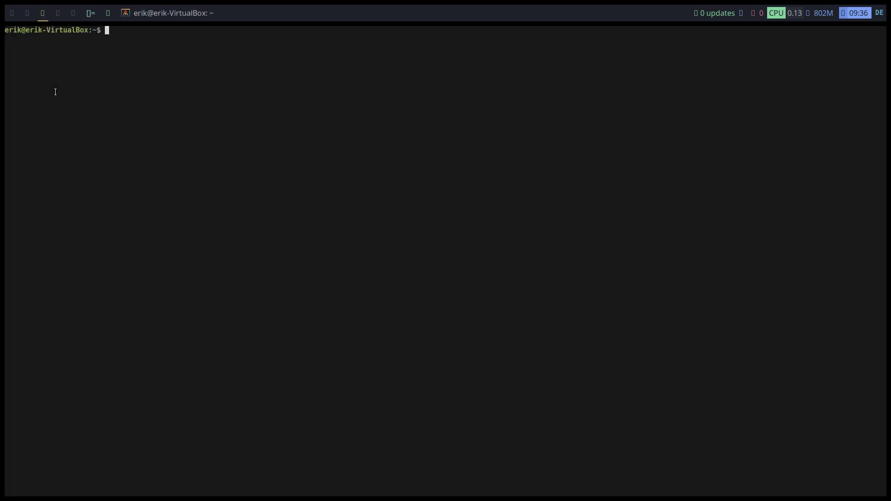
{"action": "key", "text": "super+e"}
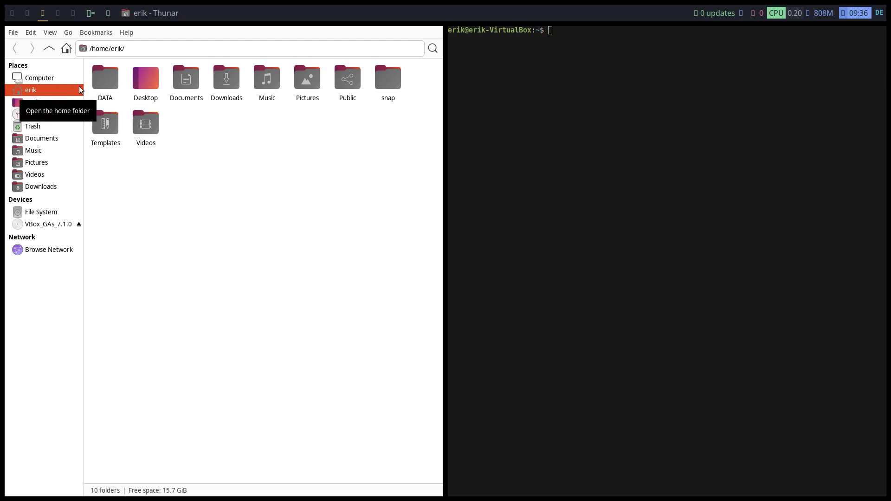
{"action": "left_click", "coordinate": [523, 138]}
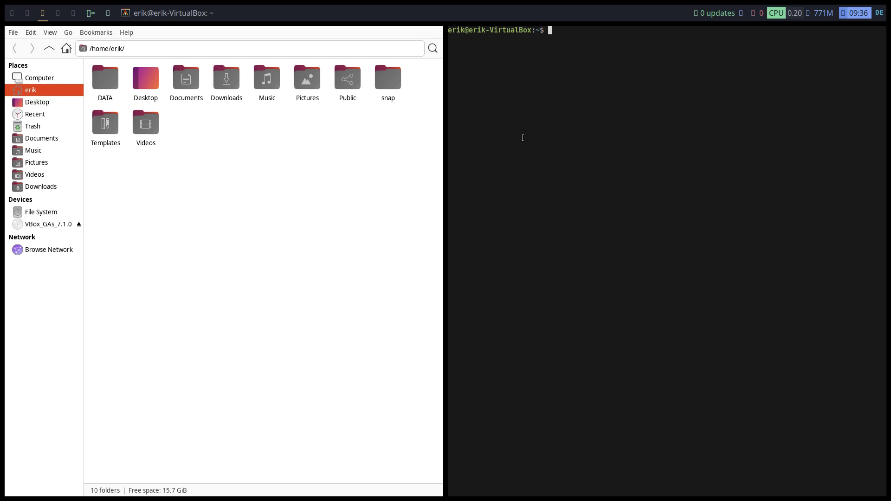
{"action": "type", "text": "sudo apt install"}
Install lxappearance with sudo apt install lxappearance, authorising with the password
{"action": "type", "text": "lxappear"}
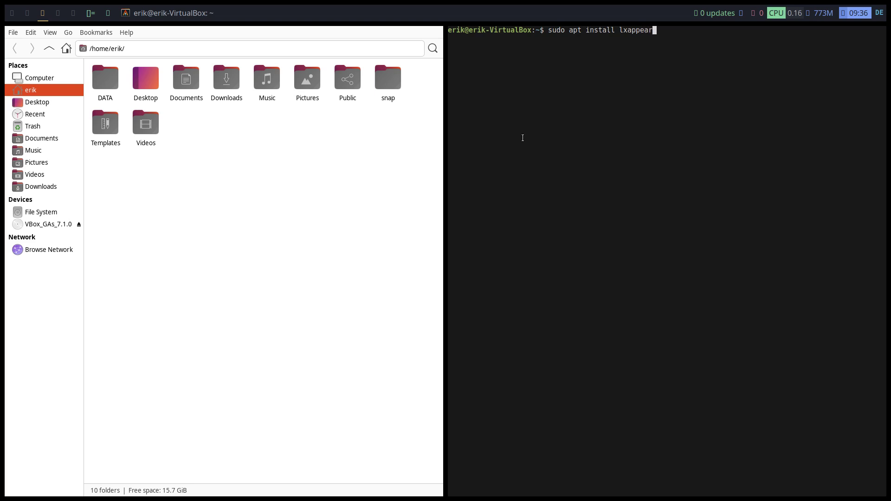
{"action": "type", "text": "ance"}
{"action": "key", "text": "Return"}
{"action": "key", "text": "Return"}
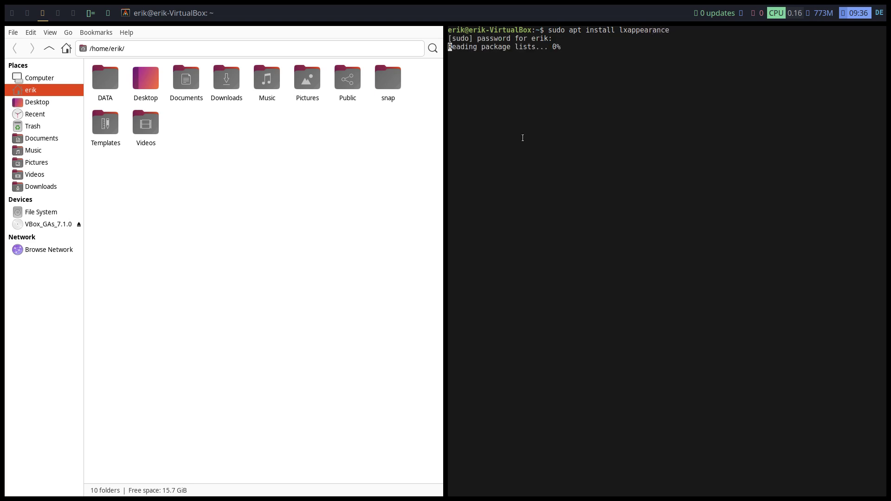
{"action": "key", "text": "Return"}
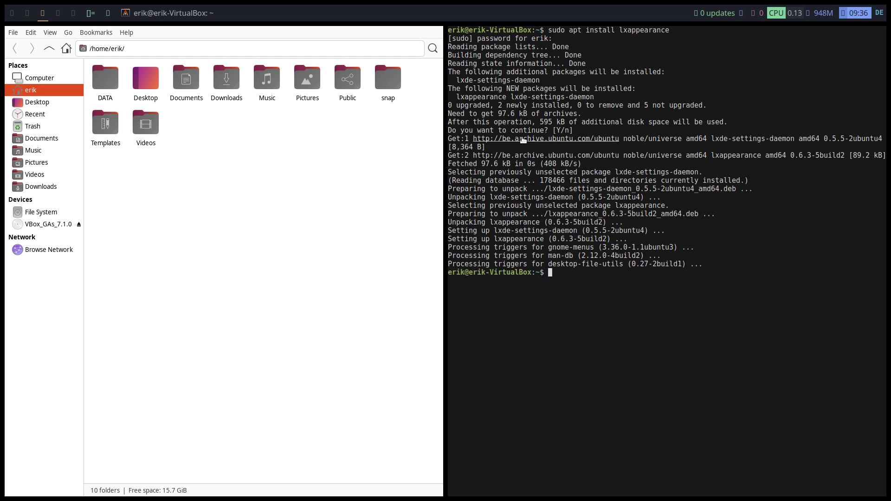
Install arc-theme with sudo apt install arc-theme, then launch lxappearance
{"action": "type", "text": "sudo apt install arc"}
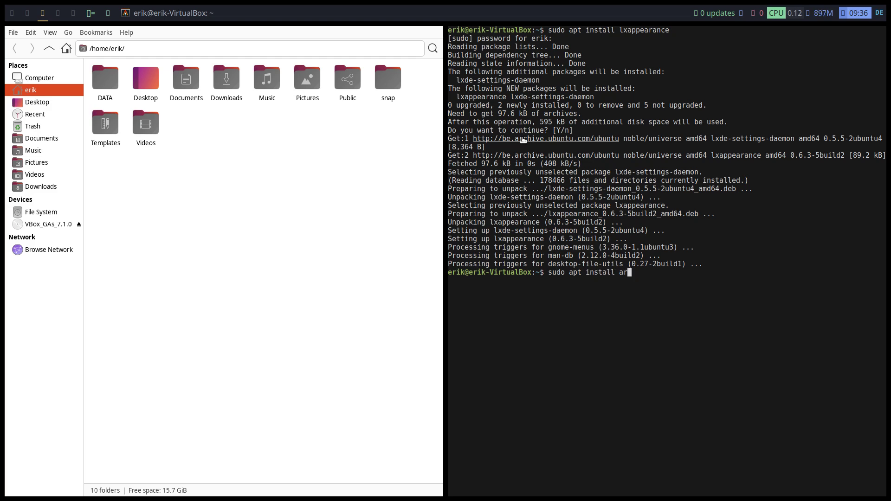
{"action": "key", "text": "Tab"}
{"action": "key", "text": "Tab"}
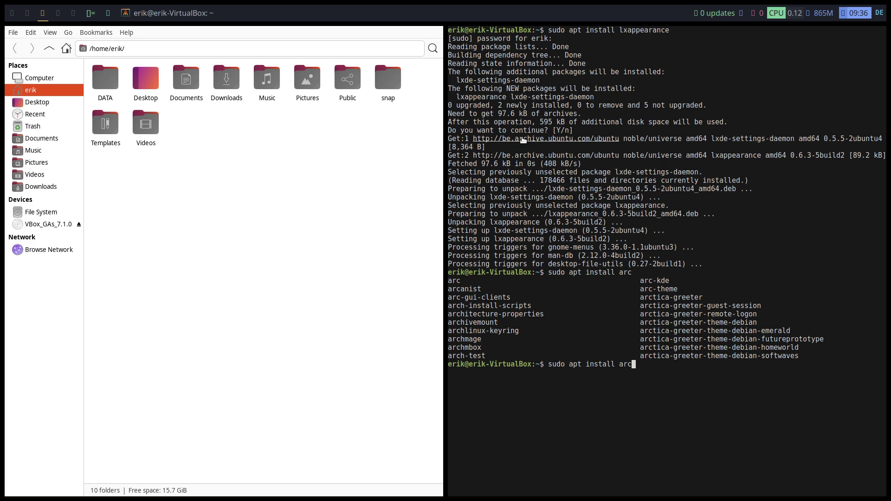
{"action": "type", "text": "-theme"}
{"action": "key", "text": "Return"}
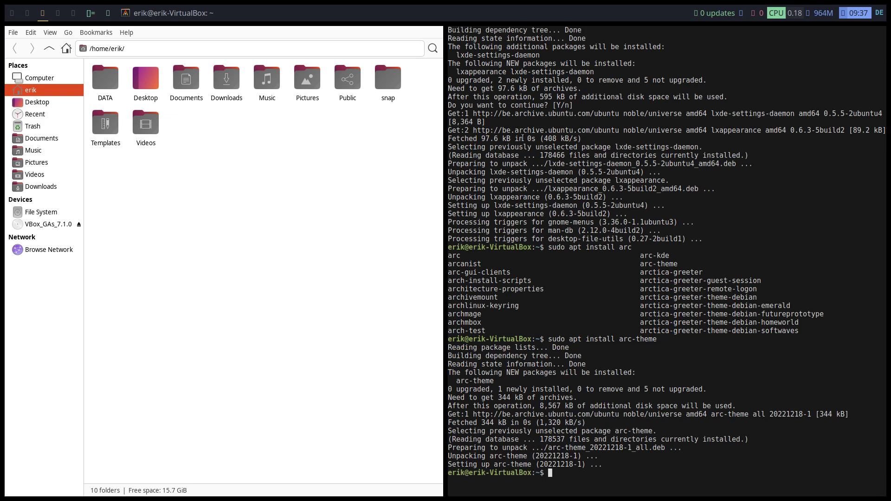
{"action": "type", "text": "lxappearance"}
{"action": "key", "text": "Return"}
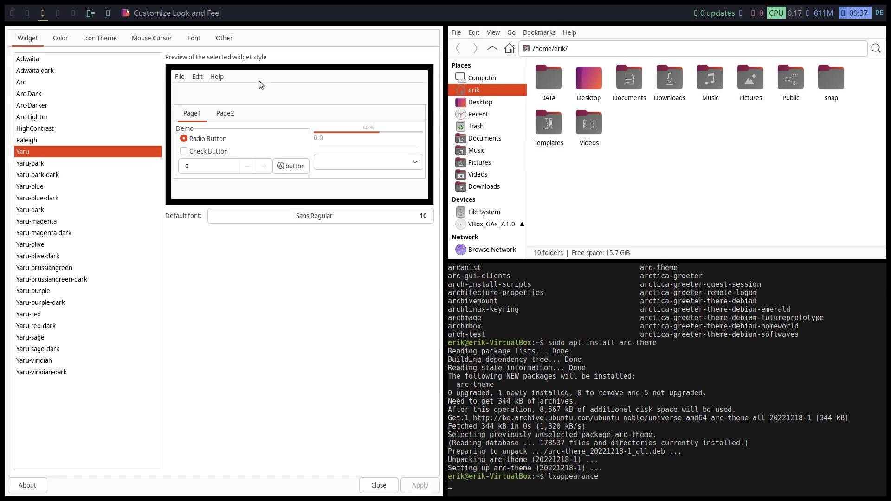
Pick the Arc-Dark widget theme and DMZ (White) cursor theme, then apply them
{"action": "left_click", "coordinate": [52, 95]}
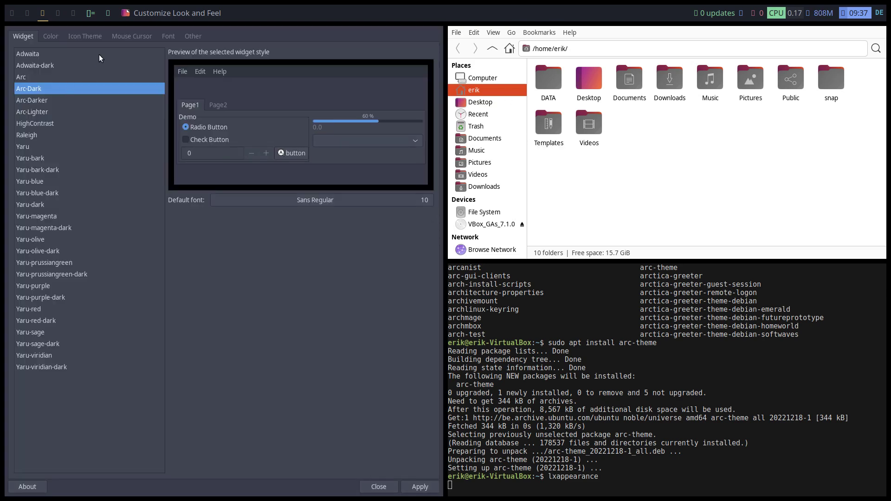
{"action": "left_click", "coordinate": [98, 35]}
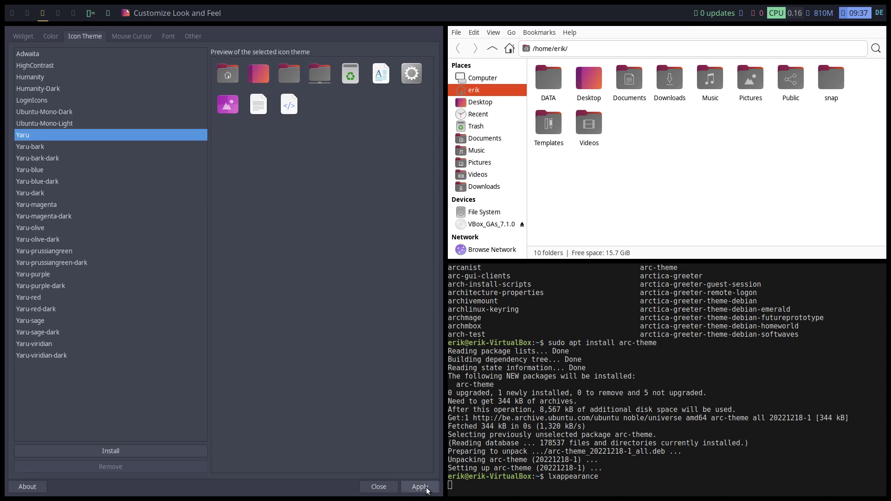
{"action": "left_click", "coordinate": [133, 37]}
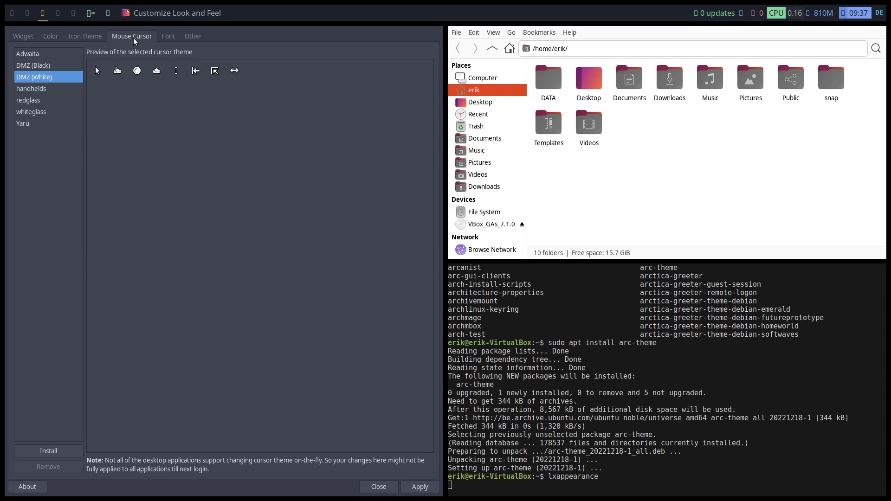
{"action": "left_click", "coordinate": [49, 112]}
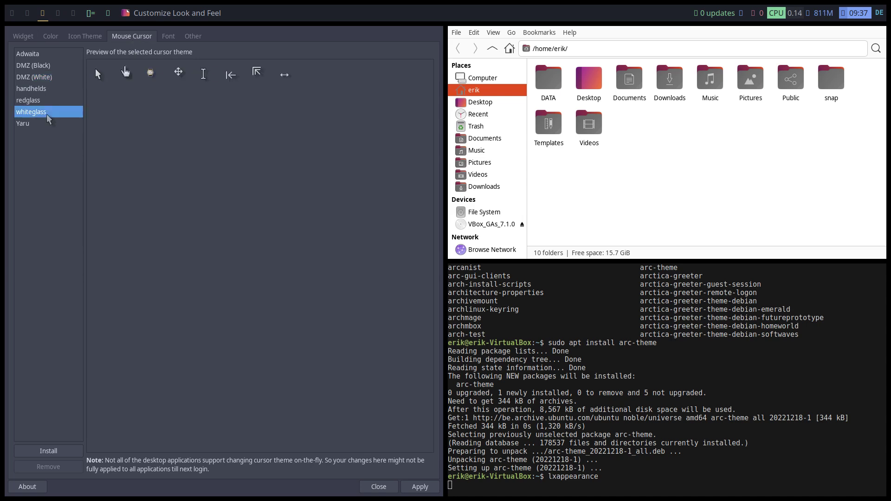
{"action": "left_click", "coordinate": [69, 101]}
{"action": "left_click", "coordinate": [65, 89]}
{"action": "left_click", "coordinate": [65, 78]}
{"action": "left_click", "coordinate": [64, 66]}
{"action": "left_click", "coordinate": [66, 56]}
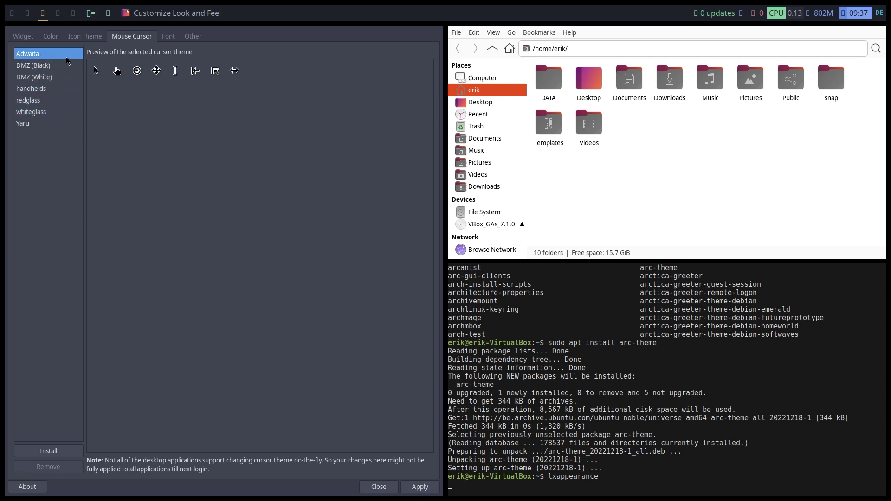
{"action": "left_click", "coordinate": [62, 124]}
{"action": "left_click", "coordinate": [63, 113]}
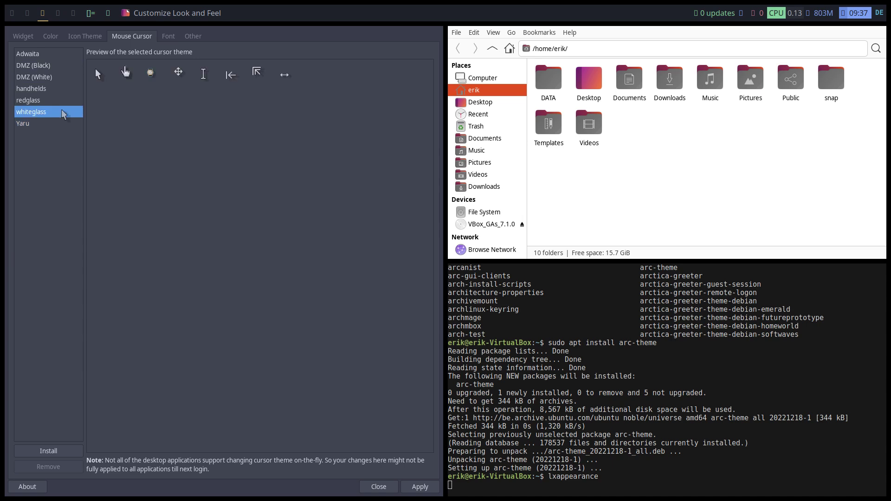
{"action": "left_click", "coordinate": [64, 89]}
{"action": "left_click", "coordinate": [59, 78]}
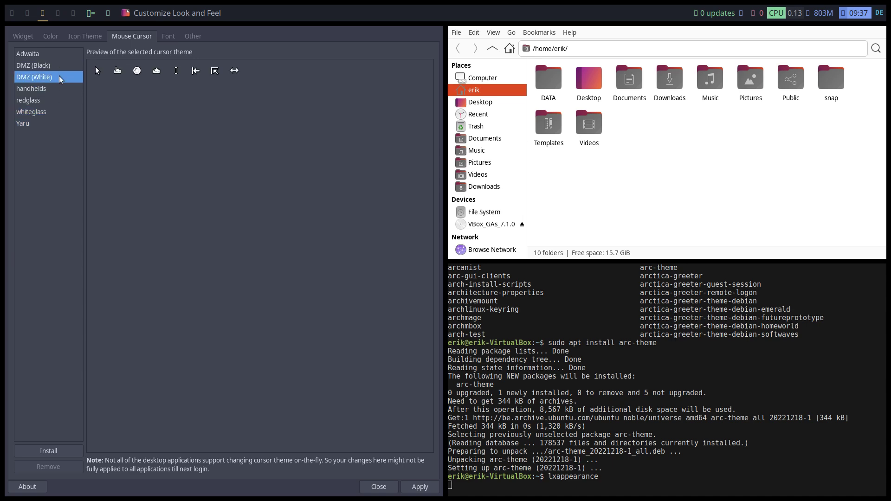
{"action": "left_click", "coordinate": [419, 486]}
Close LXAppearance, reload chadwm, and open a file manager and a new terminal
{"action": "key", "text": "super+shift+q"}
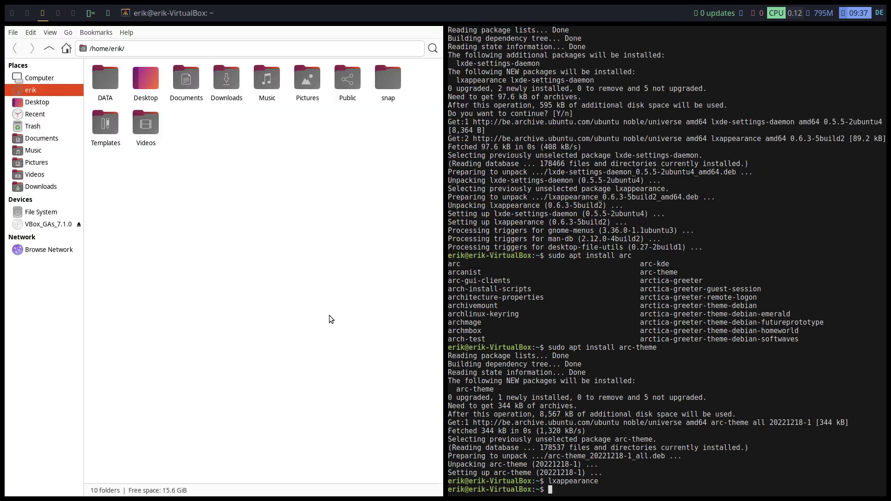
{"action": "key", "text": "super+shift+Return"}
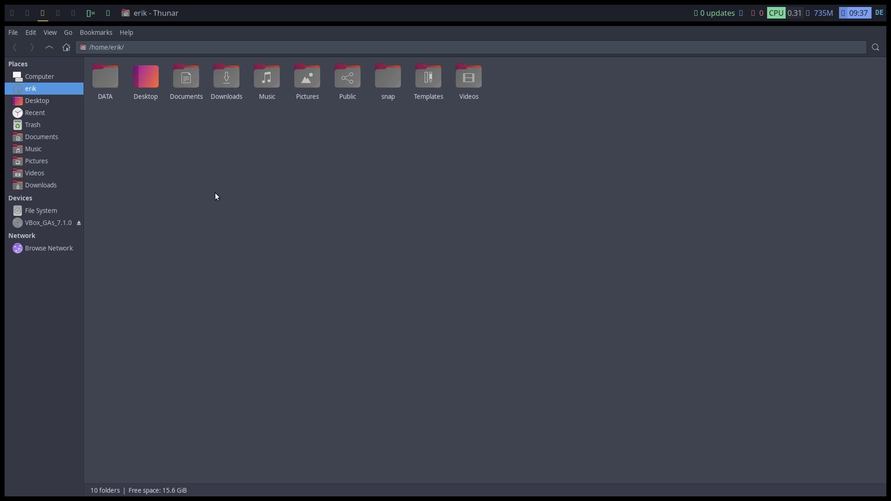
{"action": "key", "text": "super+Return"}
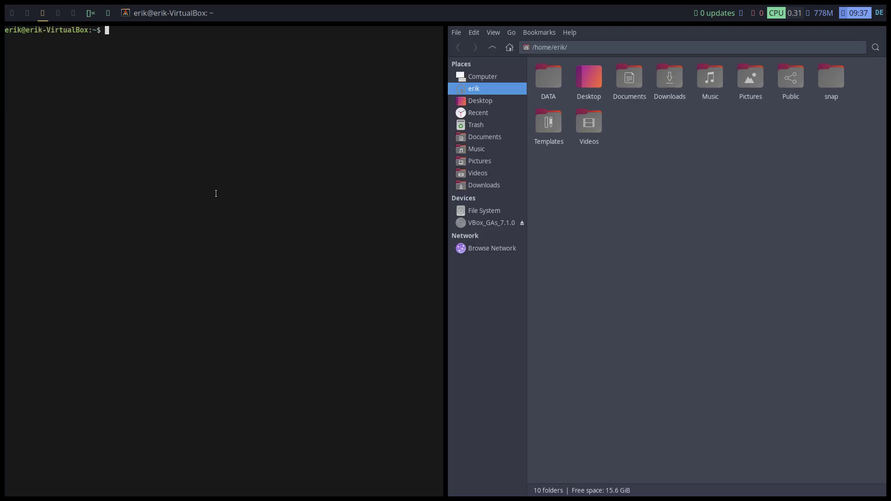
Install picom with sudo apt install picom, then type the variety launch command
{"action": "type", "text": "sudo apt install picom"}
{"action": "key", "text": "Return"}
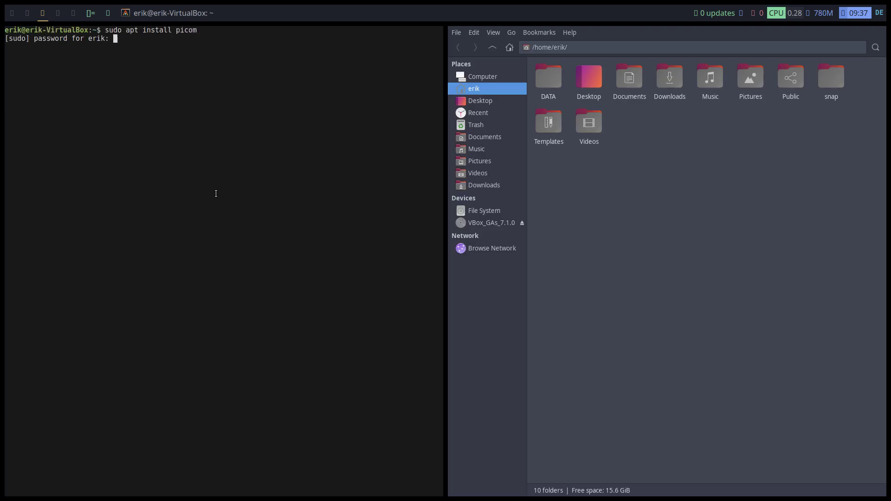
{"action": "key", "text": "Return"}
{"action": "key", "text": "Return"}
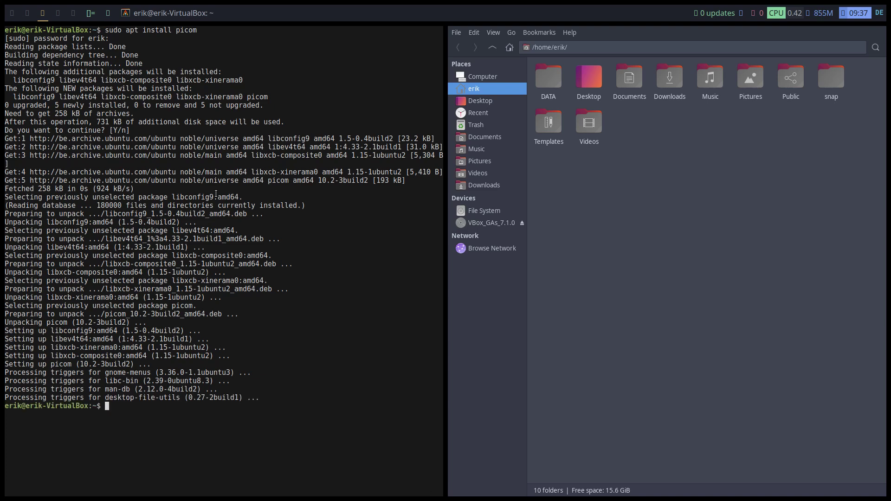
{"action": "type", "text": "varit"}
{"action": "type", "text": "ty"}
Launch Variety and accept its welcome screen and privacy notice
{"action": "key", "text": "Return"}
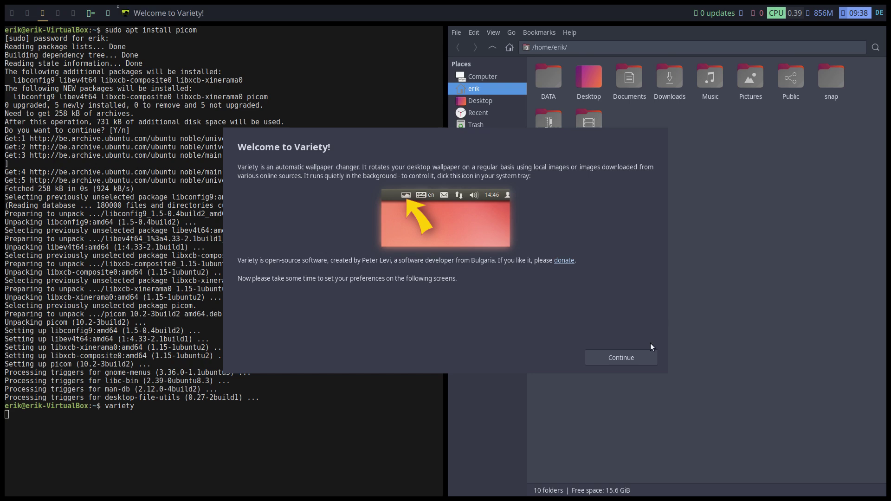
{"action": "left_click", "coordinate": [635, 363]}
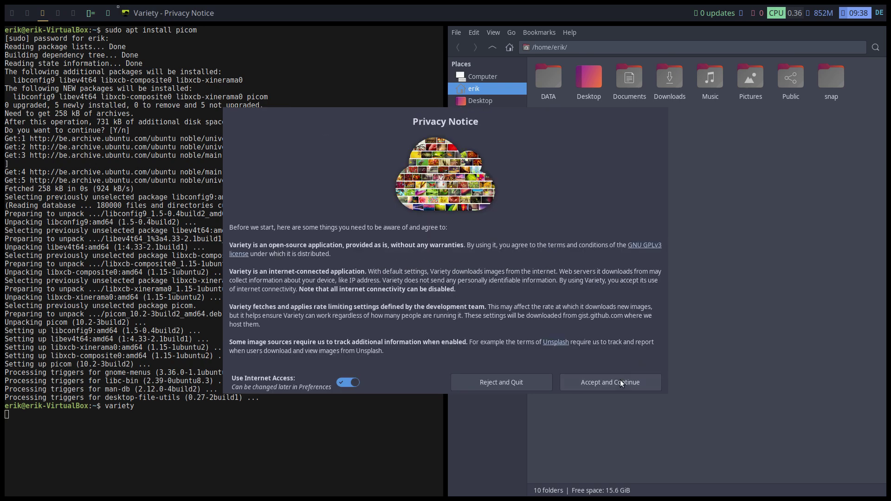
{"action": "left_click", "coordinate": [618, 382]}
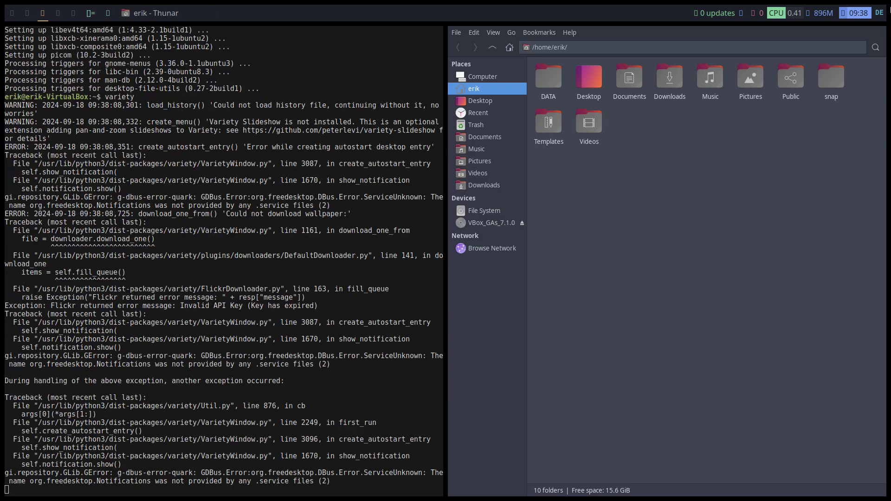
Check Variety's tray menu, then close the terminal that is running Variety
{"action": "left_click", "coordinate": [867, 13]}
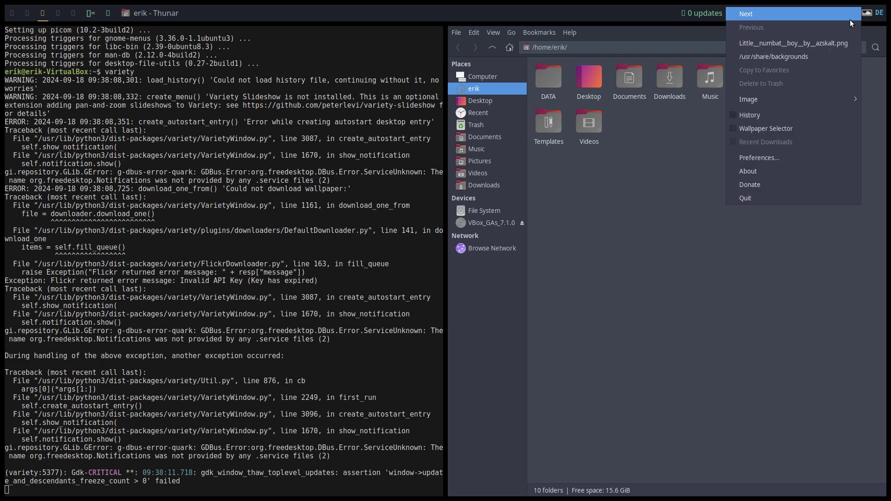
{"action": "left_click", "coordinate": [775, 16]}
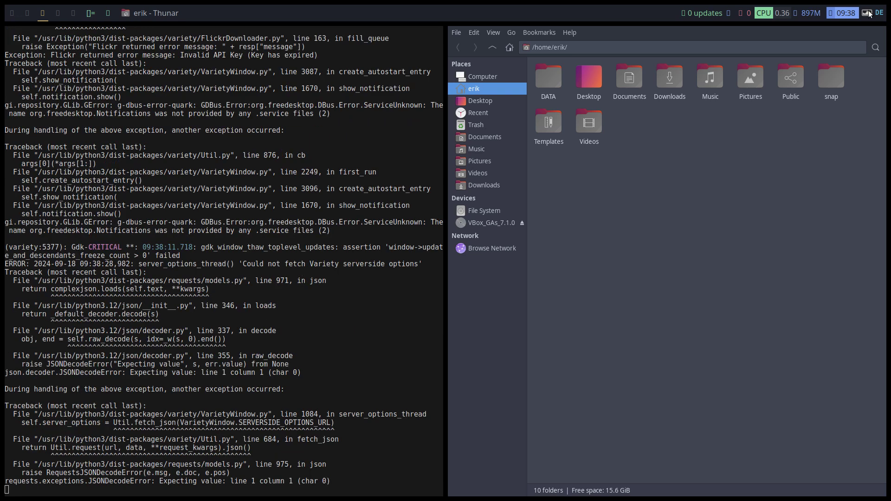
{"action": "key", "text": "alt+s"}
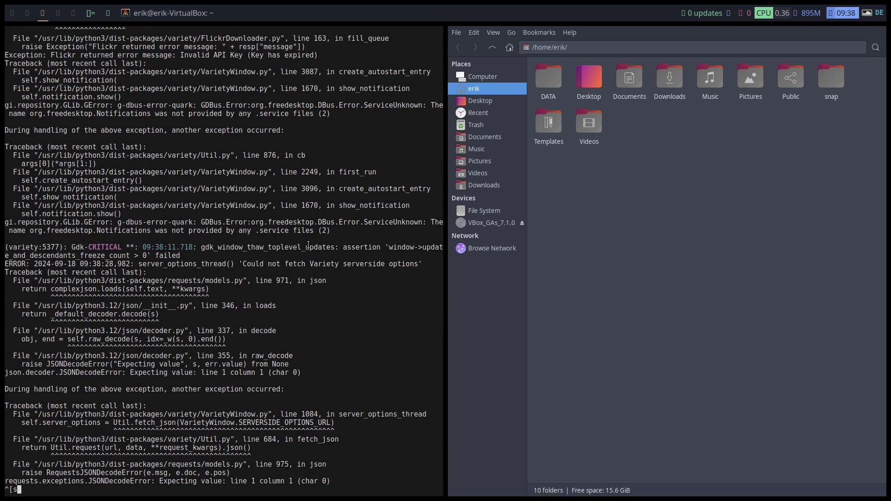
{"action": "key", "text": "super+shift+q"}
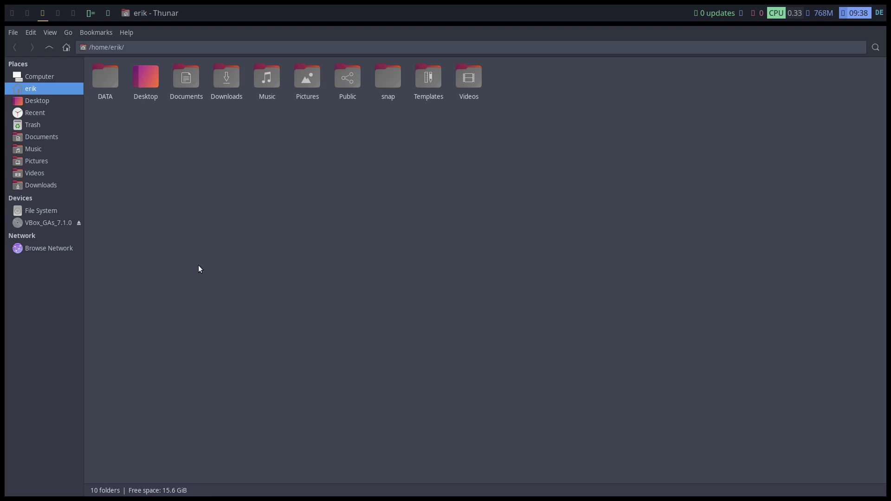
Install nitrogen with sudo apt install nitrogen in a new terminal and launch it
{"action": "key", "text": "super+Return"}
{"action": "type", "text": "sudo pa"}
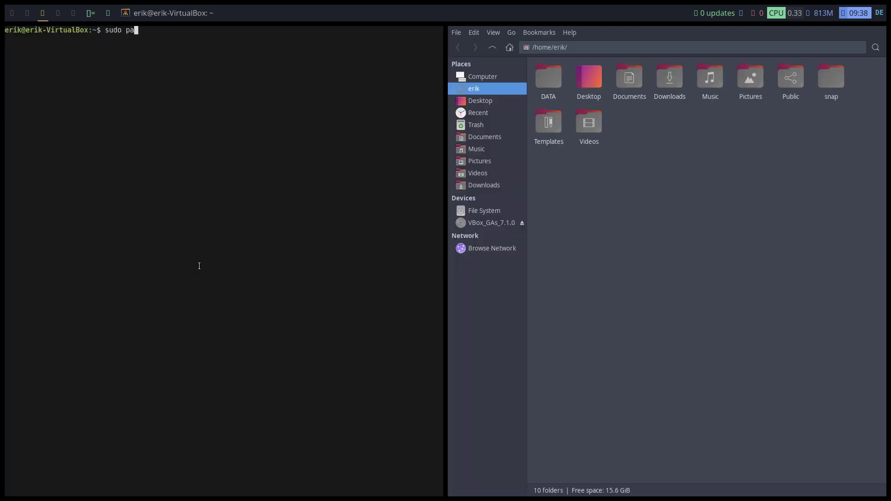
{"action": "key", "text": "BackSpace"}
{"action": "key", "text": "BackSpace"}
{"action": "type", "text": "apt install nitrogen"}
{"action": "key", "text": "Return"}
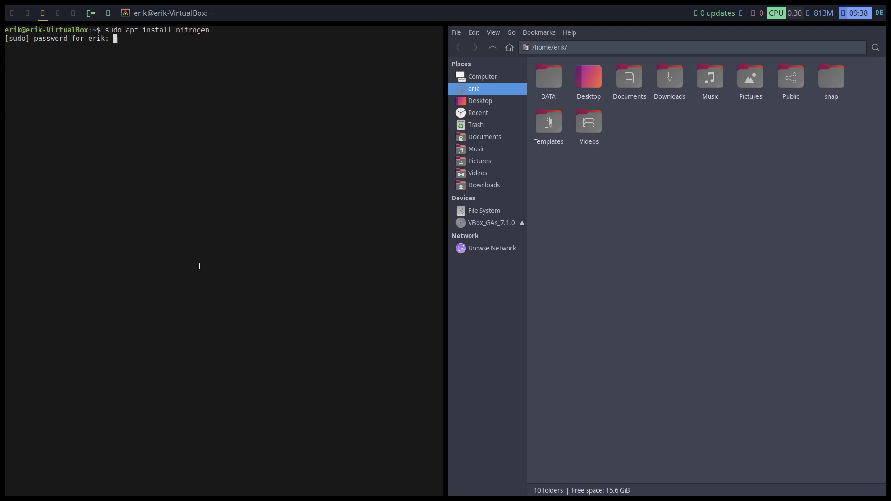
{"action": "key", "text": "Return"}
{"action": "key", "text": "Return"}
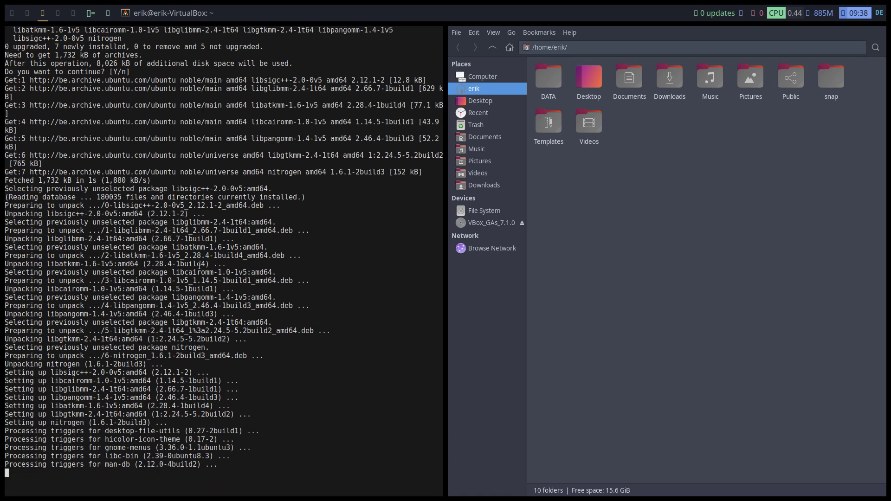
{"action": "type", "text": "n"}
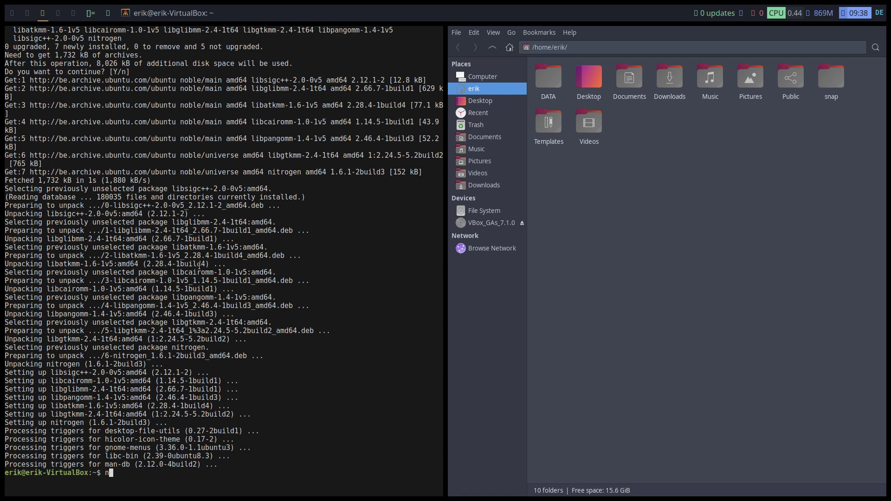
{"action": "type", "text": "itrogen"}
{"action": "key", "text": "Return"}
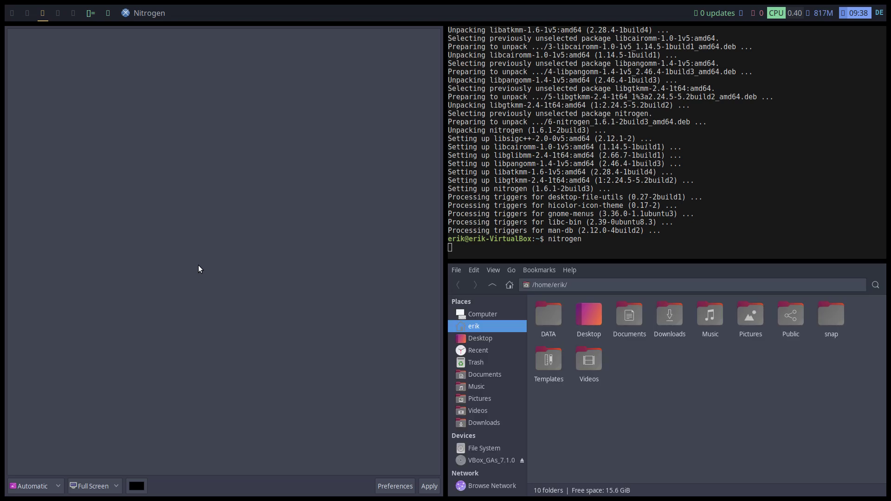
Add /usr/share/backgrounds as a wallpaper folder in Nitrogen's preferences
{"action": "left_click", "coordinate": [395, 487]}
{"action": "left_click", "coordinate": [380, 303]}
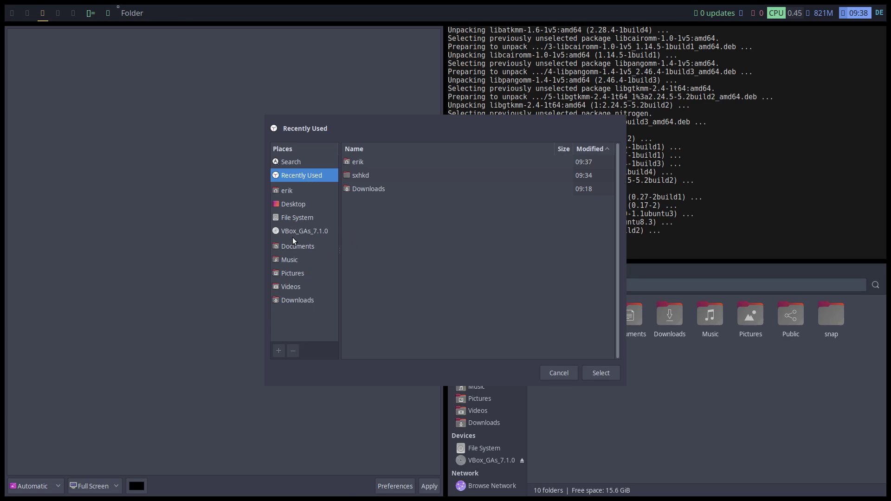
{"action": "left_click", "coordinate": [300, 218]}
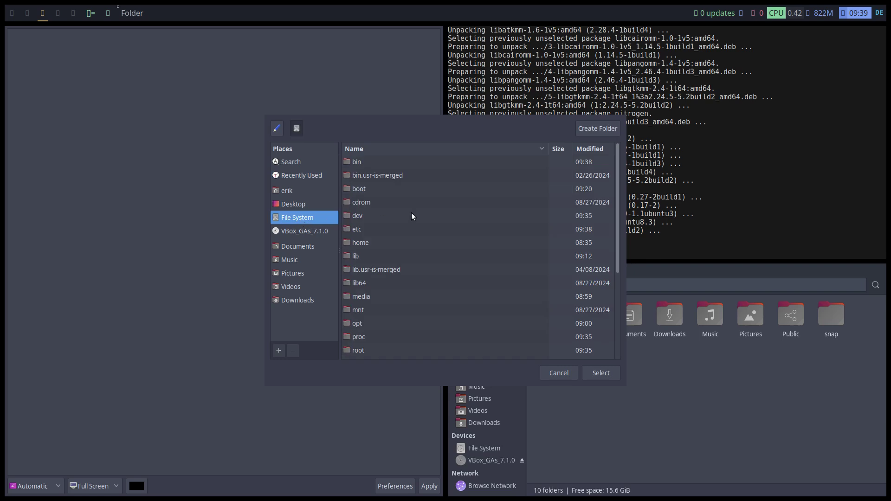
{"action": "scroll", "coordinate": [391, 271], "scroll_direction": "down", "scroll_amount": 3}
{"action": "scroll", "coordinate": [380, 265], "scroll_direction": "down", "scroll_amount": 1}
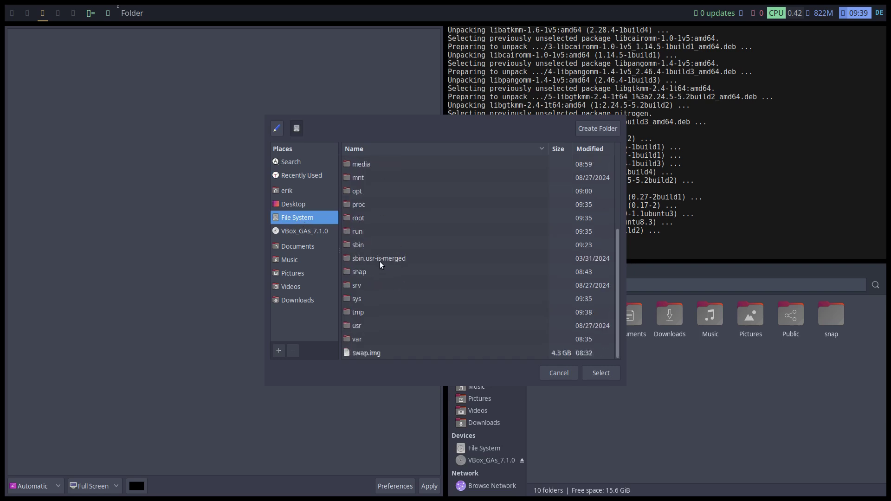
{"action": "double_click", "coordinate": [360, 326]}
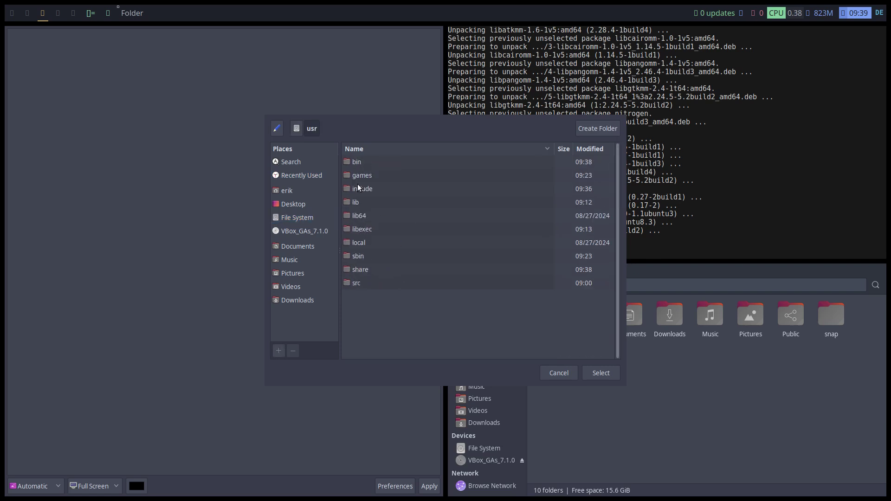
{"action": "double_click", "coordinate": [367, 270]}
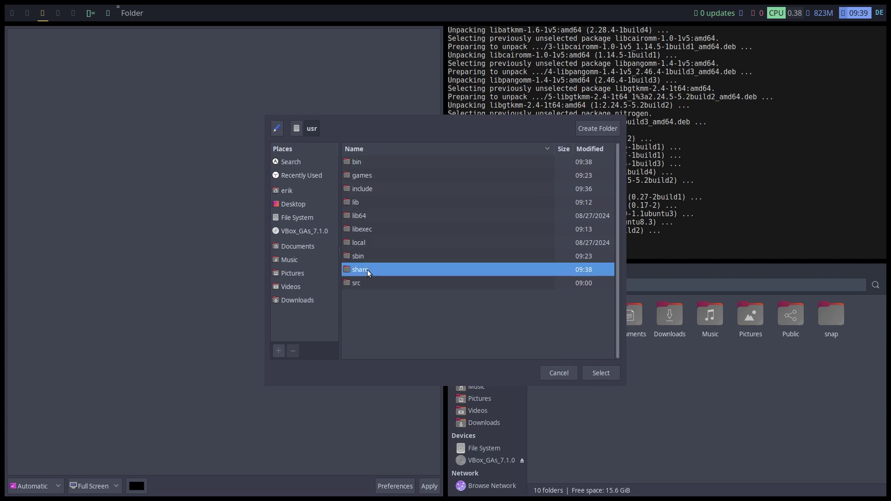
{"action": "scroll", "coordinate": [368, 258], "scroll_direction": "down", "scroll_amount": 2}
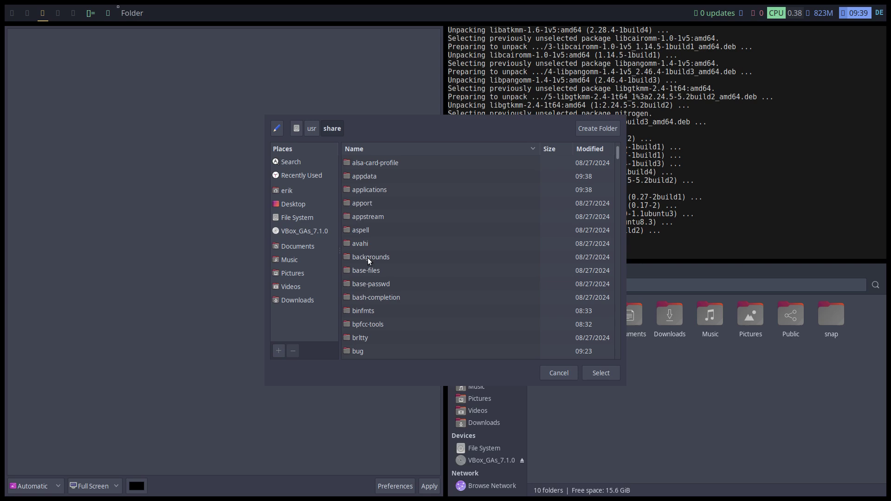
{"action": "double_click", "coordinate": [367, 258]}
{"action": "left_click", "coordinate": [599, 374]}
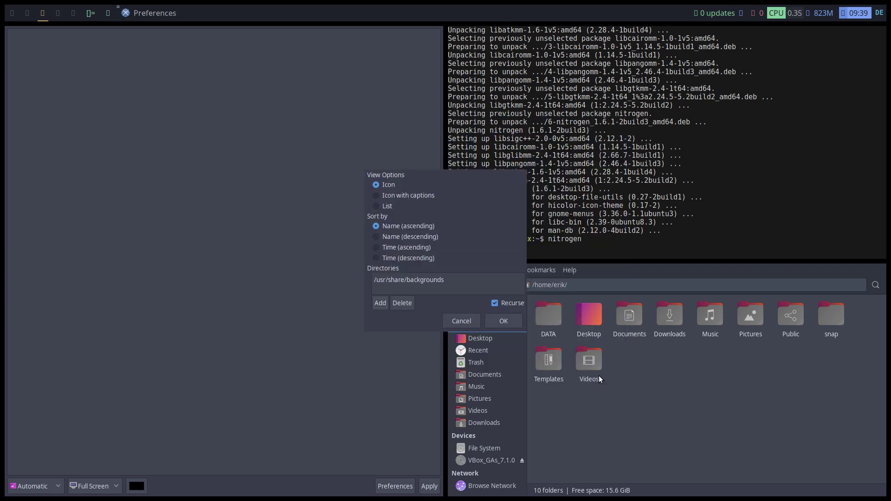
{"action": "left_click", "coordinate": [504, 321]}
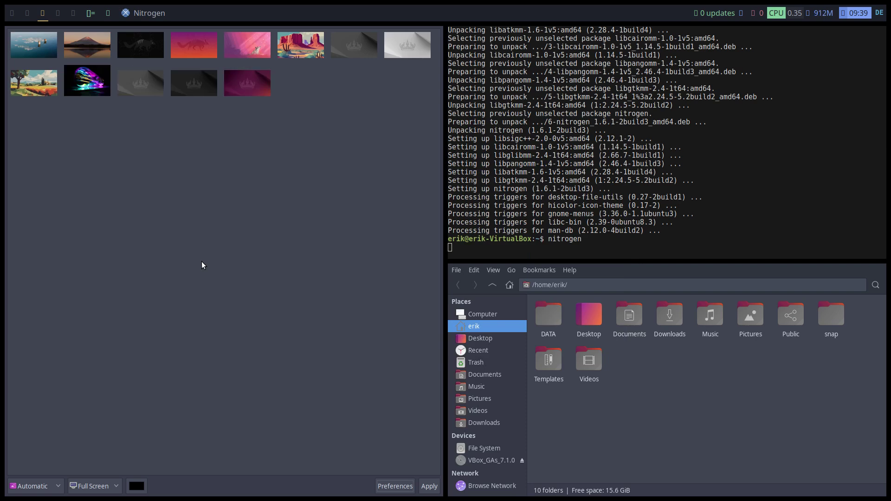
Apply the pink numbat wallpaper as the desktop background and switch to workspace 4
{"action": "left_click", "coordinate": [262, 48]}
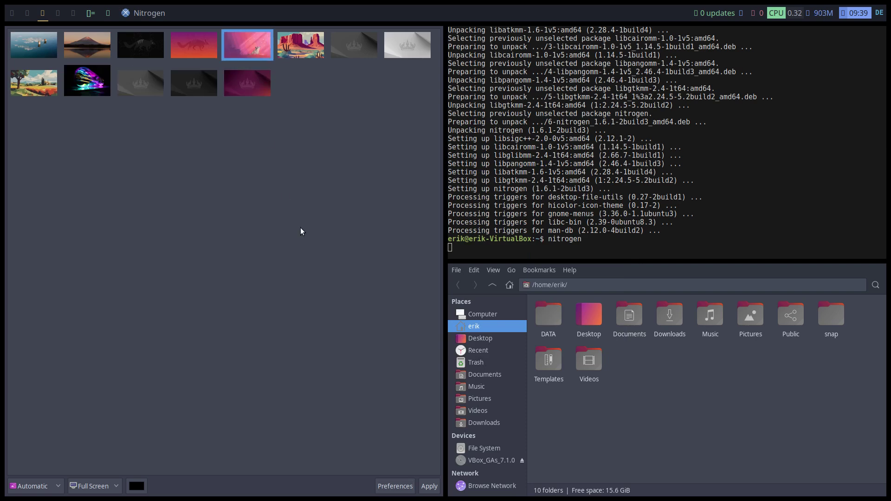
{"action": "left_click", "coordinate": [429, 486]}
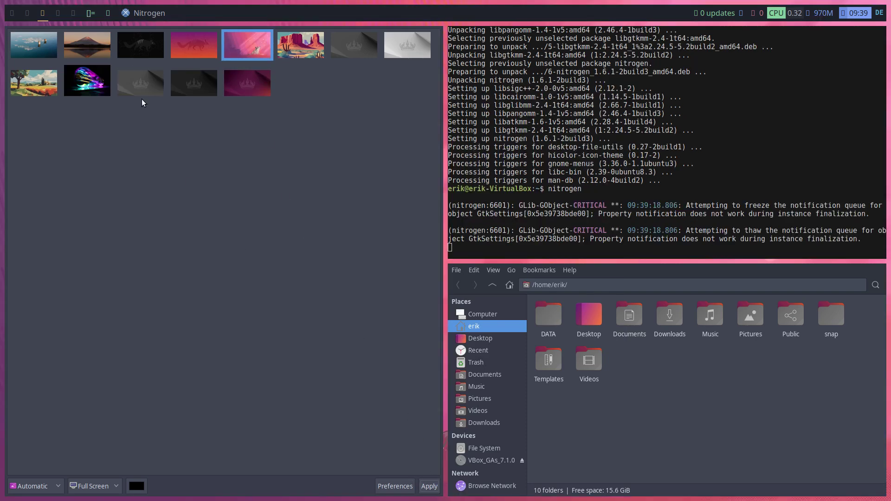
{"action": "left_click", "coordinate": [57, 13]}
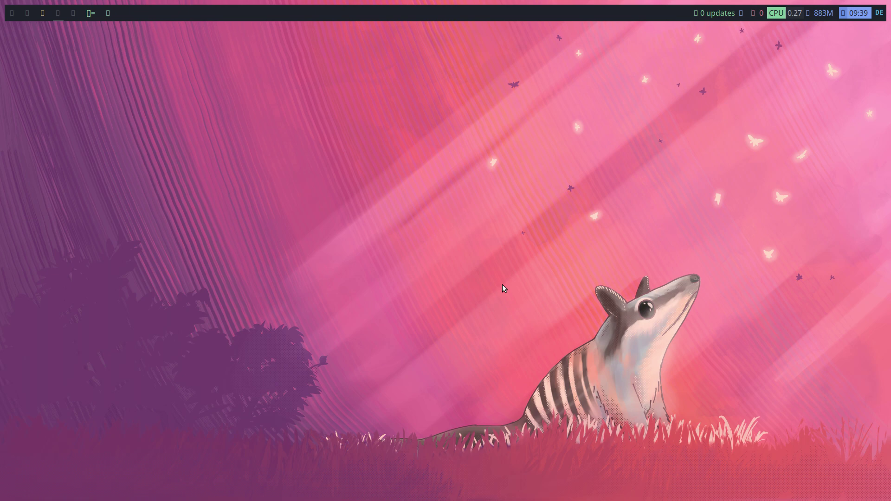
Run picom from a new terminal, then stop it and close that terminal
{"action": "key", "text": "super+Return"}
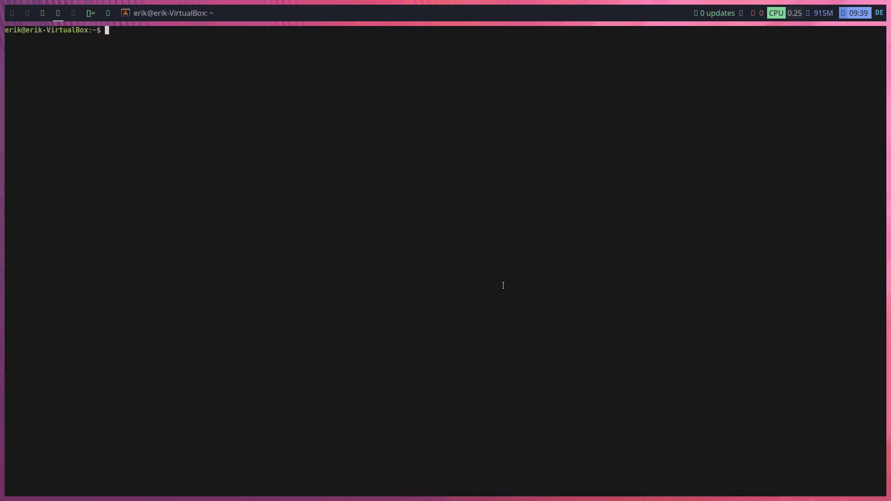
{"action": "type", "text": "picom"}
{"action": "key", "text": "Return"}
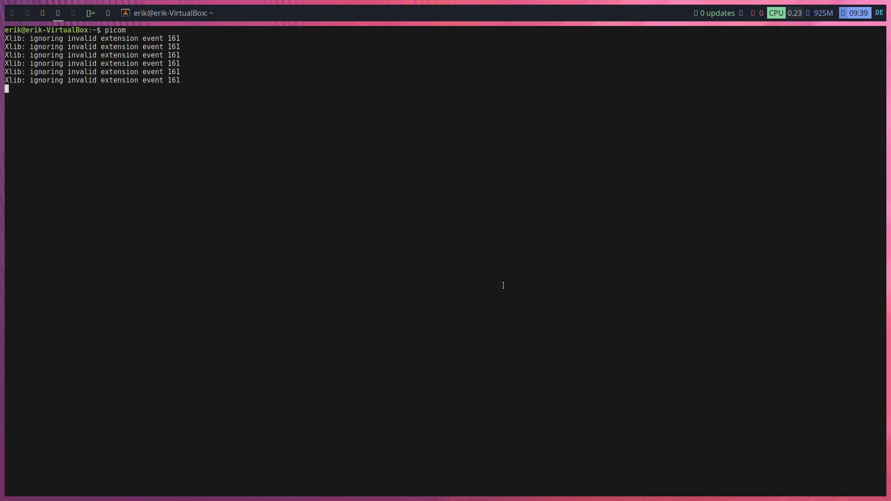
{"action": "key", "text": "ctrl+c"}
{"action": "key", "text": "ctrl+d"}
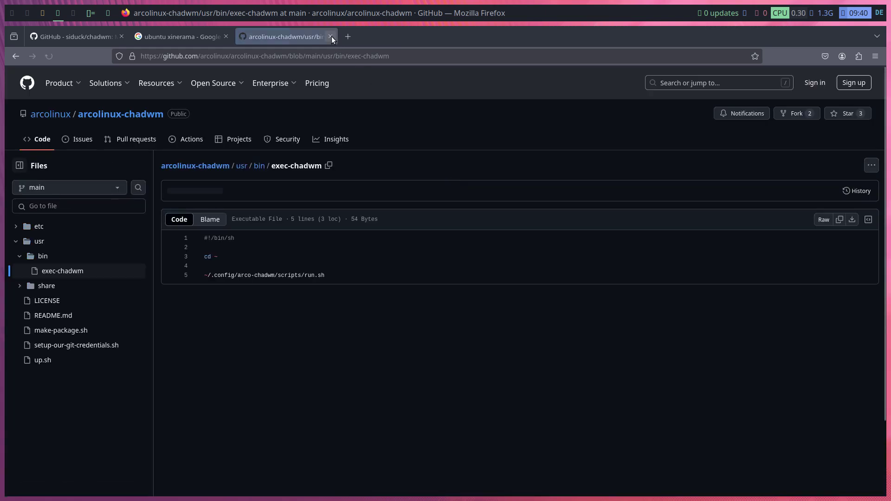
Close the GitHub and Google search tabs until Firefox quits, then relaunch it with Super+B
{"action": "left_click", "coordinate": [330, 37]}
{"action": "left_click", "coordinate": [226, 36]}
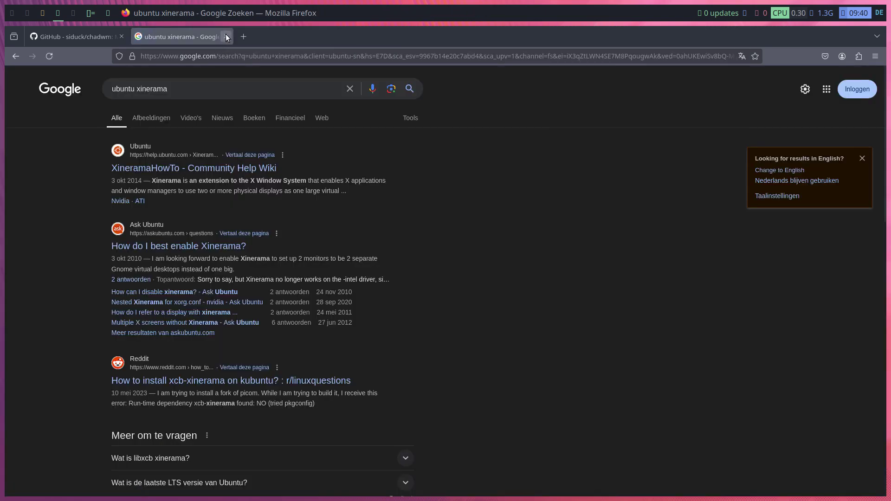
{"action": "left_click", "coordinate": [227, 36]}
{"action": "left_click", "coordinate": [121, 36]}
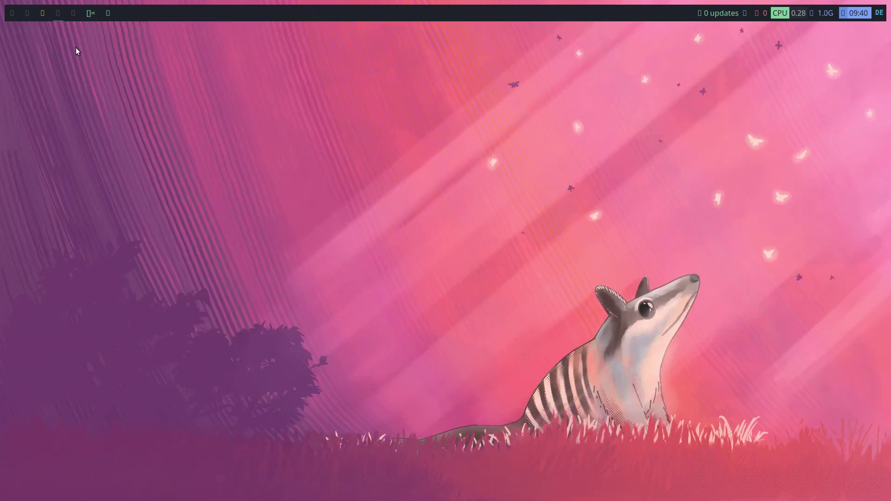
{"action": "key", "text": "super+b"}
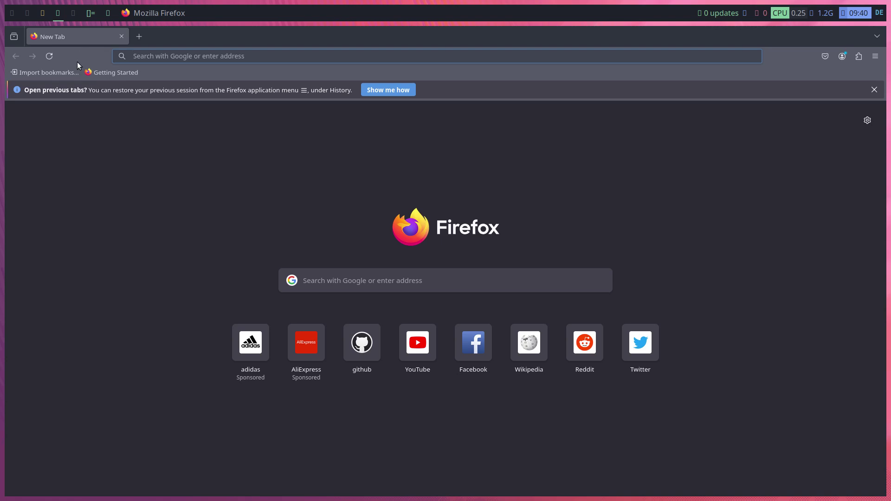
Search for 'arcolinux powermenu', then go to the github.com/arcolinux page
{"action": "left_click", "coordinate": [144, 57]}
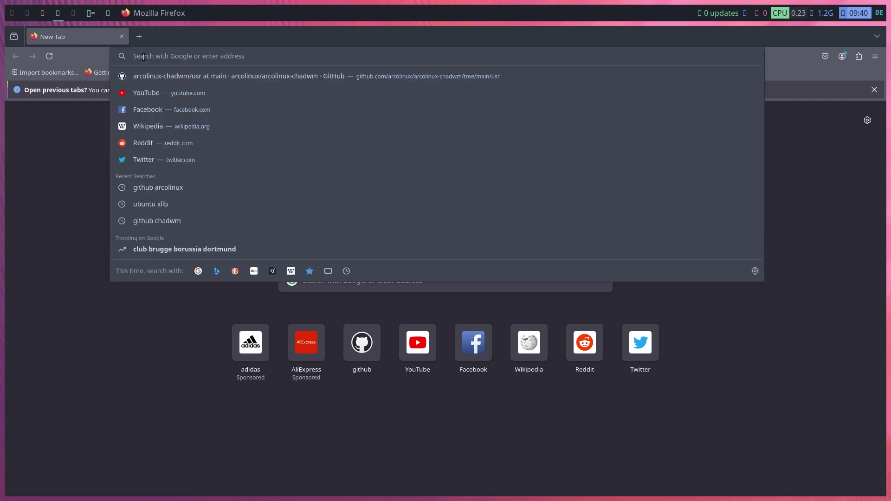
{"action": "type", "text": "arcolin"}
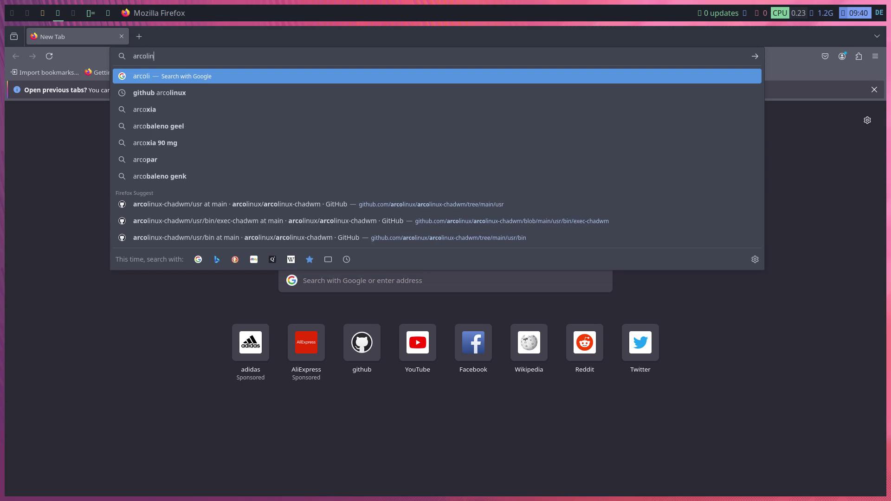
{"action": "type", "text": "ux powermenu"}
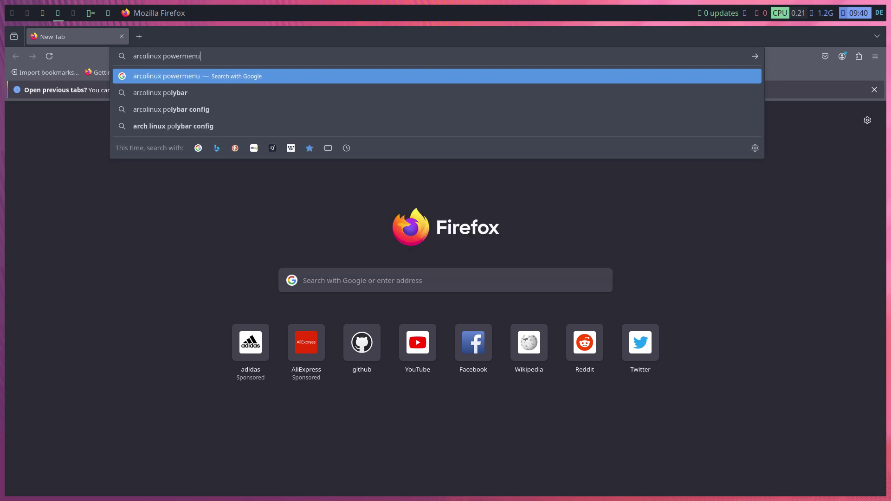
{"action": "key", "text": "Return"}
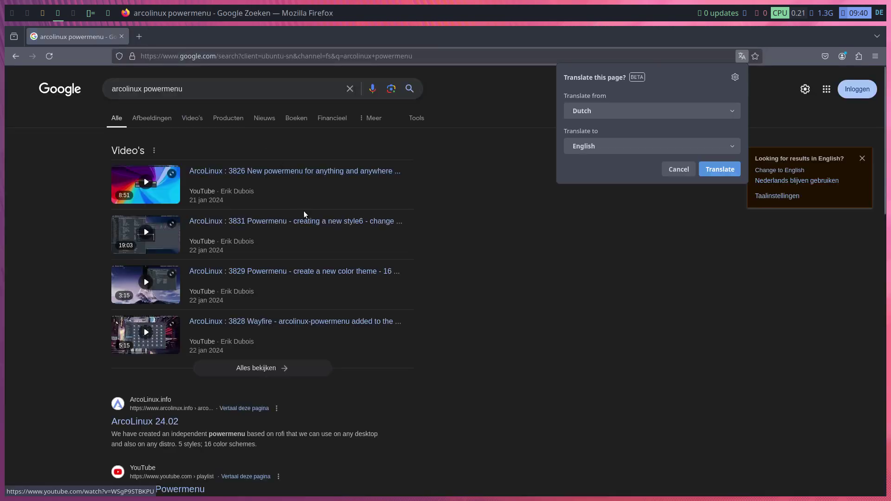
{"action": "left_click", "coordinate": [199, 57]}
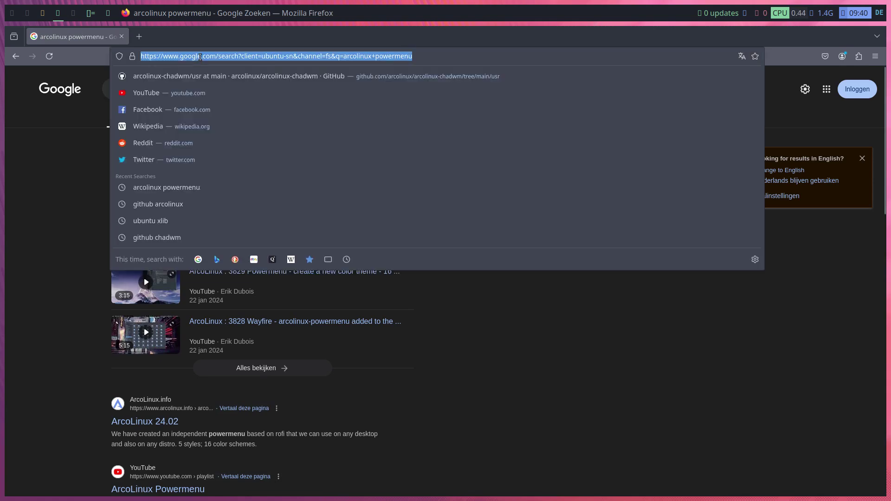
{"action": "type", "text": "github.com/arcolin"}
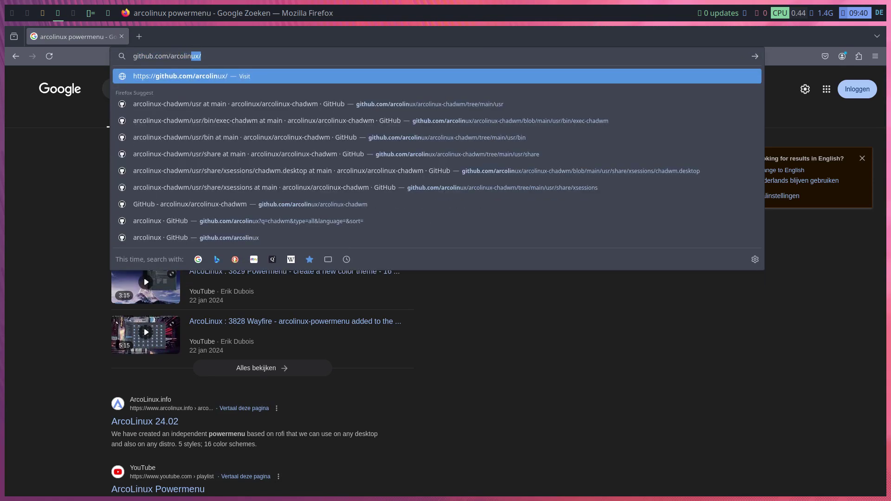
{"action": "key", "text": "Return"}
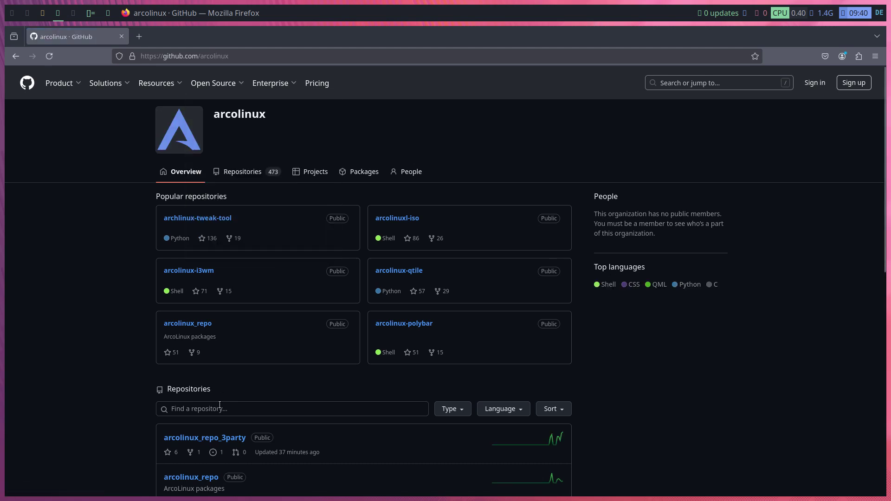
Filter repositories by 'powerm', open arcolinux-powermenu and copy its HTTPS clone URL
{"action": "left_click", "coordinate": [219, 409]}
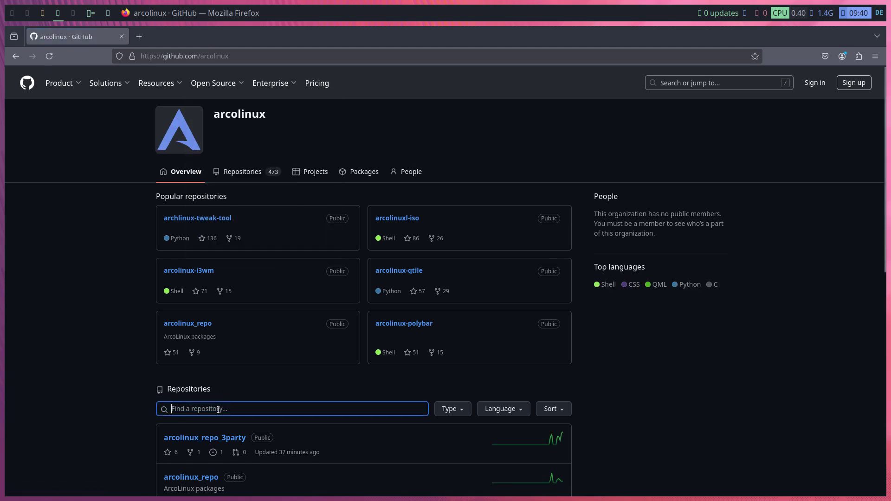
{"action": "type", "text": "powem"}
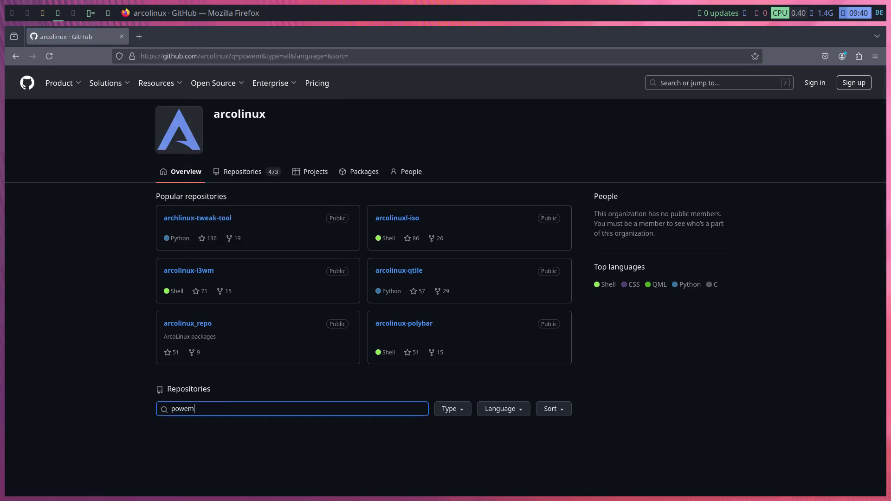
{"action": "key", "text": "BackSpace"}
{"action": "type", "text": "rm"}
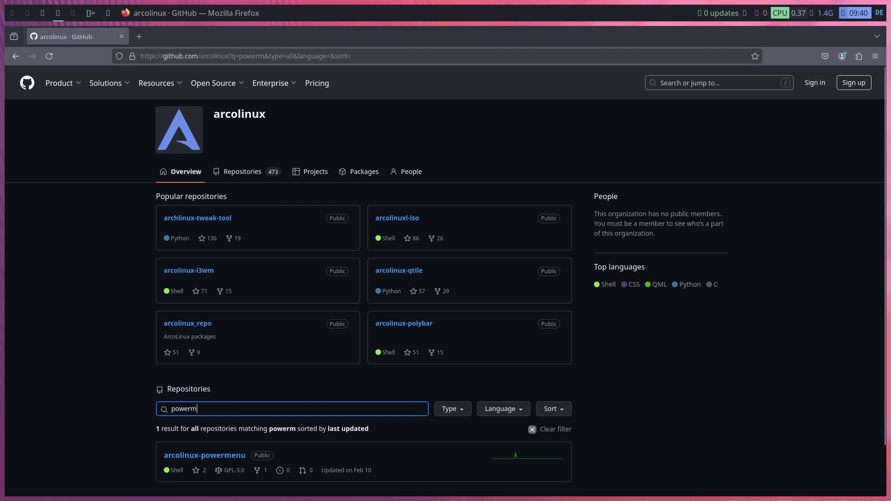
{"action": "left_click", "coordinate": [230, 460]}
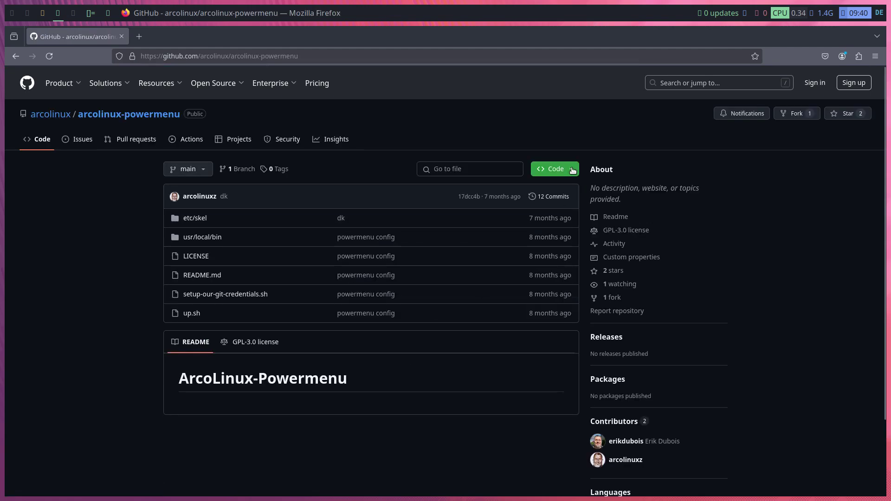
{"action": "left_click", "coordinate": [572, 170]}
{"action": "left_click", "coordinate": [565, 233]}
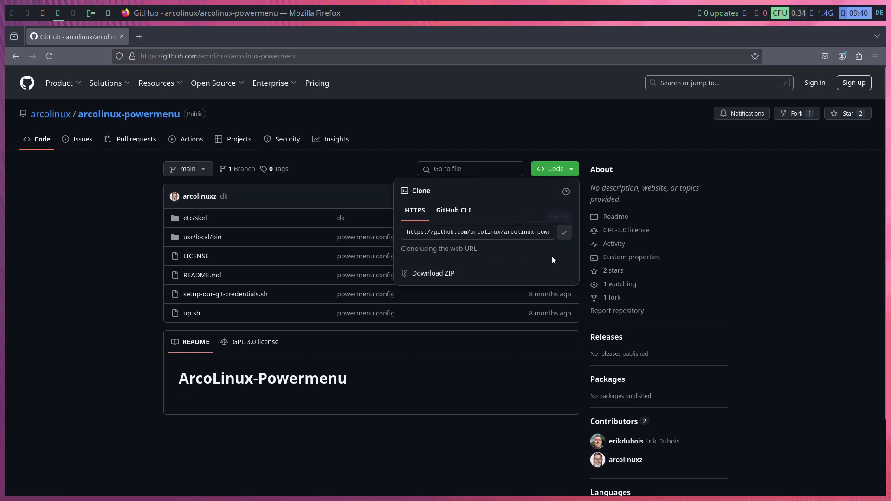
On the second workspace, open Thunar in DATA; Open Terminal Here fails with an error
{"action": "left_click", "coordinate": [31, 13]}
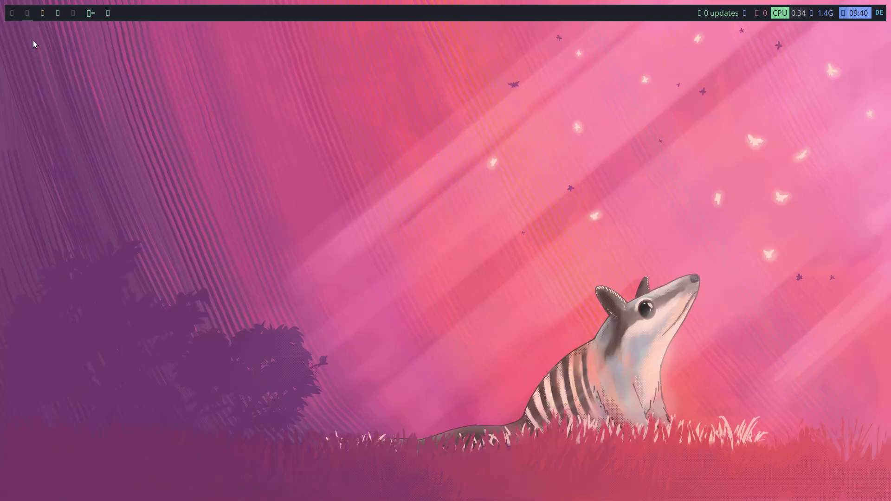
{"action": "key", "text": "super+shift+Return"}
{"action": "double_click", "coordinate": [106, 77]}
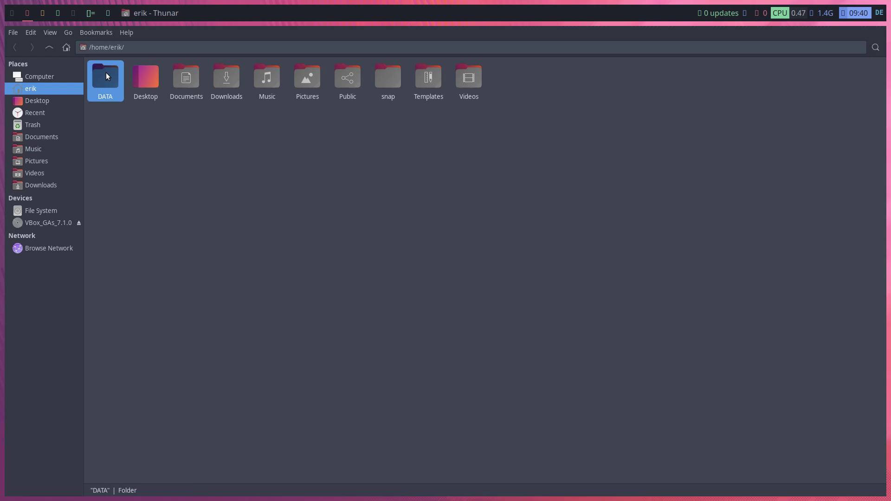
{"action": "right_click", "coordinate": [280, 182]}
{"action": "left_click", "coordinate": [330, 232]}
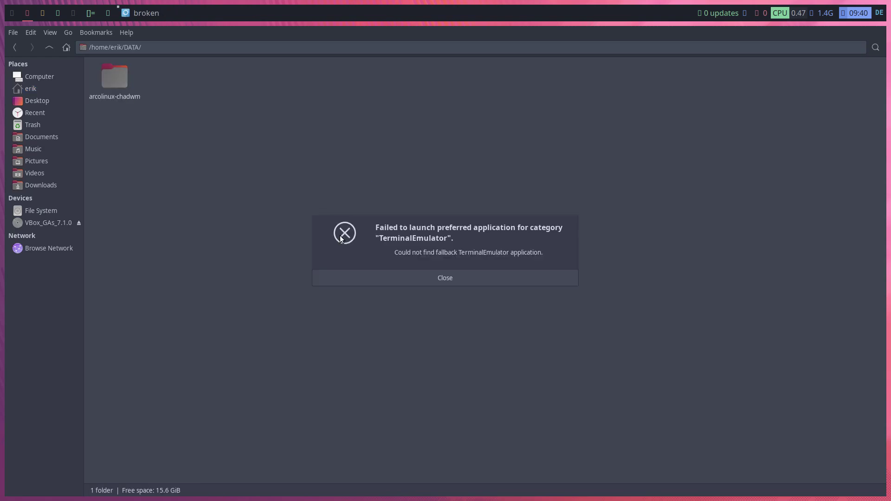
{"action": "left_click", "coordinate": [492, 280]}
Check Thunar's Preferences without changes, then open the custom actions configuration
{"action": "left_click", "coordinate": [29, 32]}
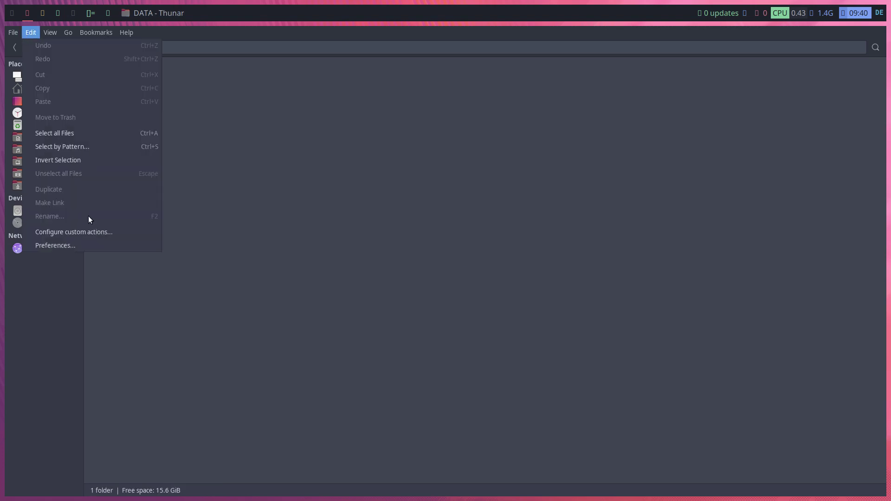
{"action": "left_click", "coordinate": [96, 242]}
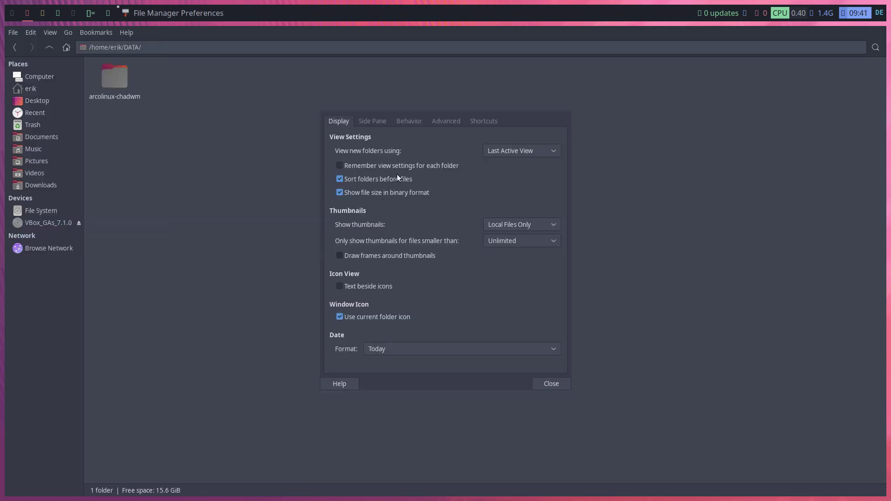
{"action": "left_click", "coordinate": [565, 386]}
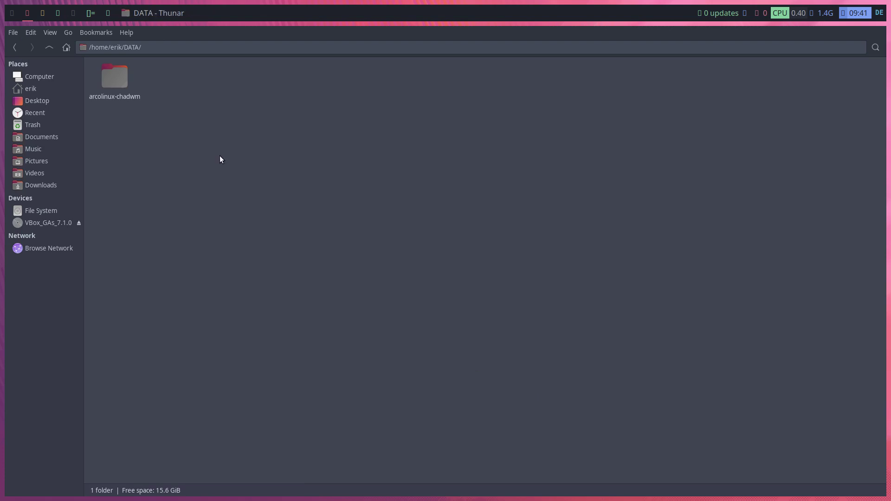
{"action": "left_click", "coordinate": [33, 32]}
{"action": "left_click", "coordinate": [85, 231]}
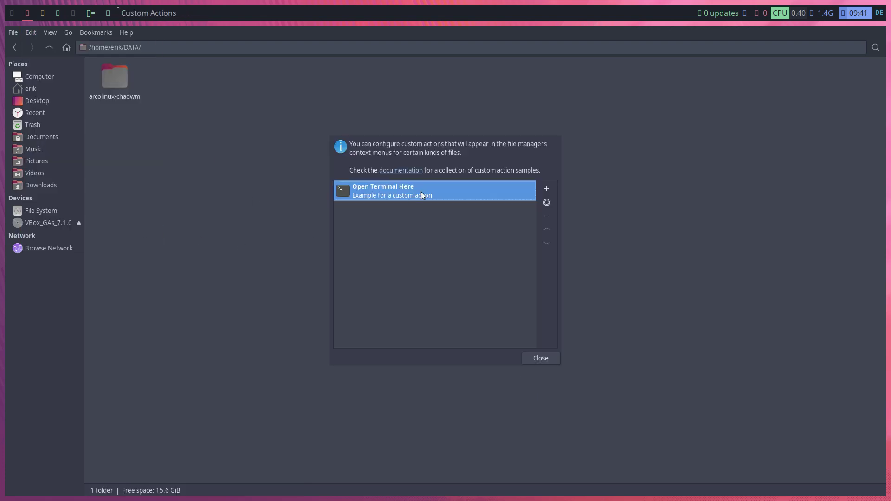
Set the Open Terminal Here command to alacritty, save, and open a terminal in DATA
{"action": "left_click", "coordinate": [546, 203]}
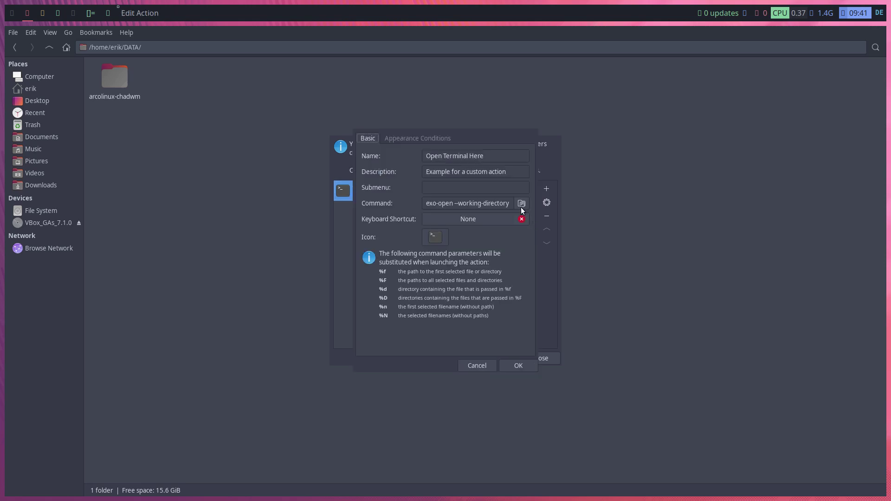
{"action": "left_click", "coordinate": [498, 203]}
{"action": "triple_click", "coordinate": [498, 203]}
{"action": "type", "text": "alacritty"}
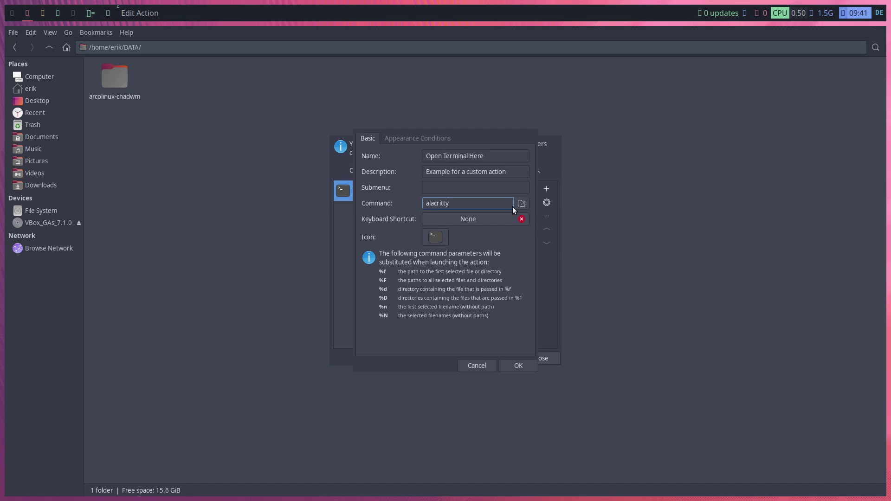
{"action": "left_click", "coordinate": [519, 363]}
{"action": "left_click", "coordinate": [541, 361]}
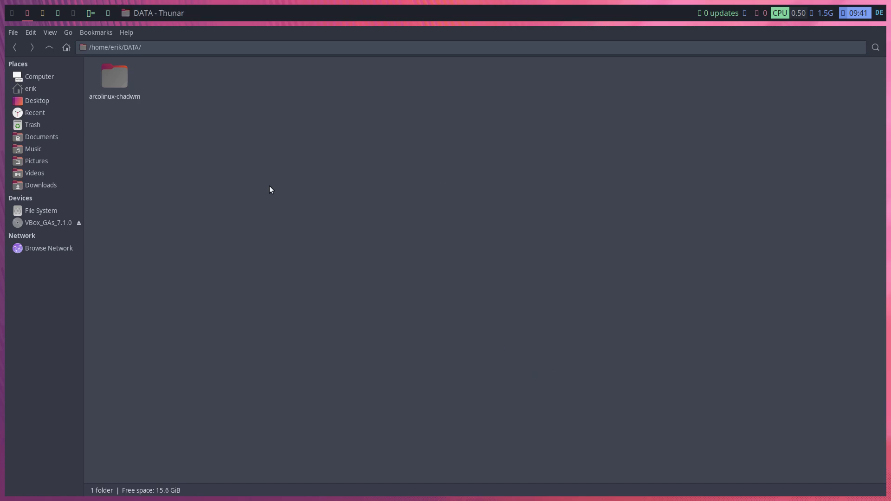
{"action": "right_click", "coordinate": [270, 190]}
{"action": "left_click", "coordinate": [304, 226]}
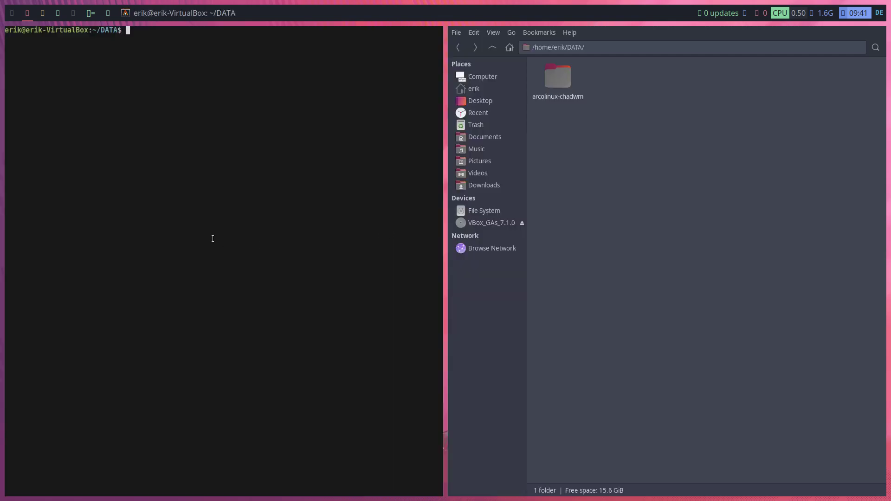
Git clone the copied arcolinux-powermenu URL into DATA and close the terminal
{"action": "type", "text": "git clone"}
{"action": "key", "text": "ctrl+shift+v"}
{"action": "key", "text": "Return"}
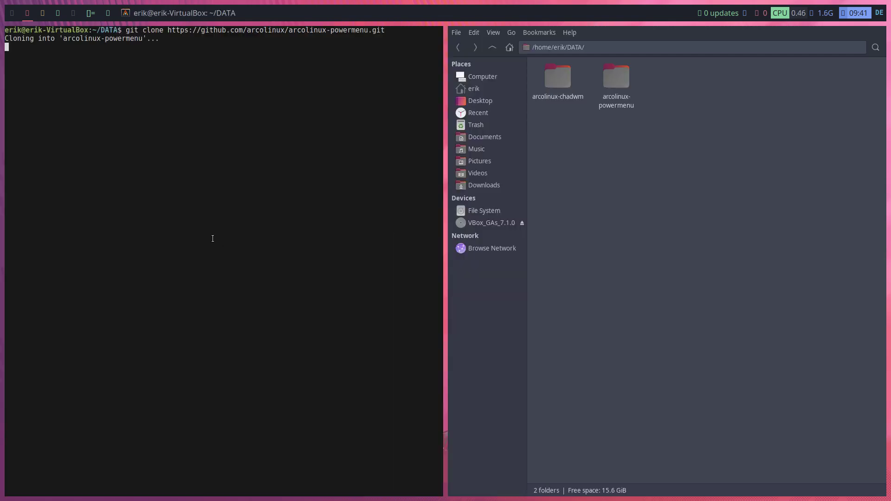
{"action": "key", "text": "super+q"}
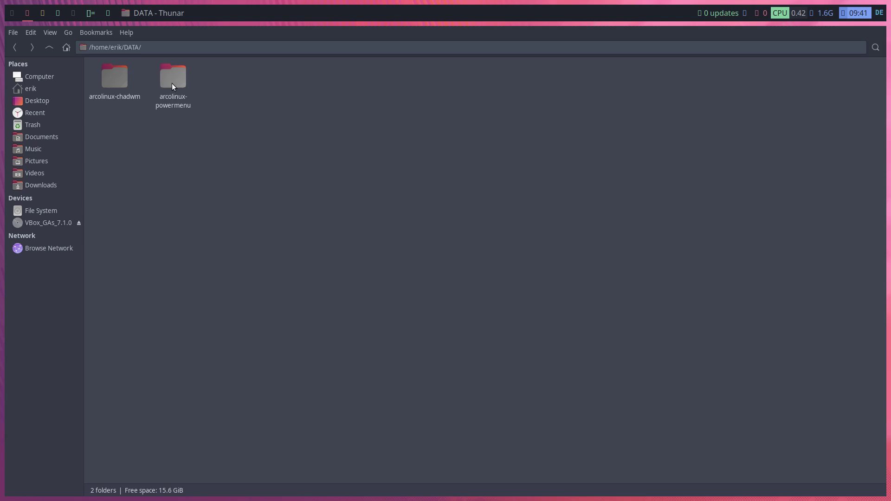
Browse arcolinux-powermenu/usr/local/bin, then go back up to the repository folder
{"action": "double_click", "coordinate": [171, 82]}
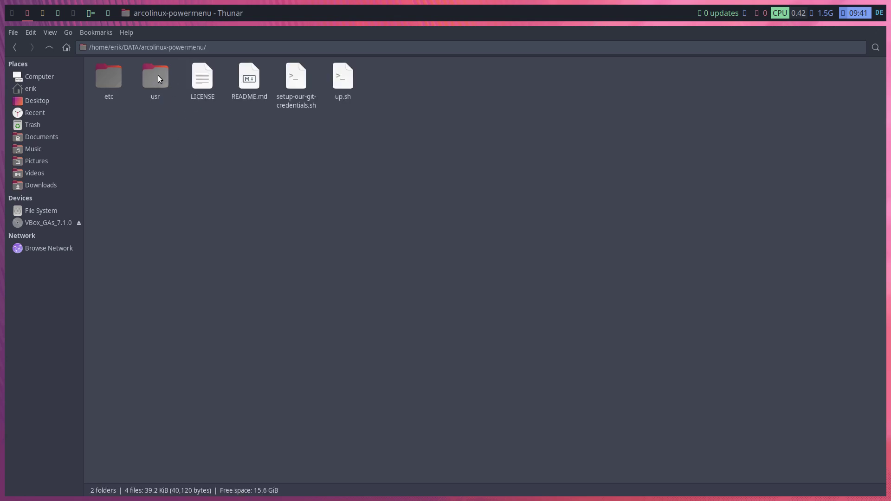
{"action": "double_click", "coordinate": [158, 76]}
{"action": "double_click", "coordinate": [116, 77]}
{"action": "double_click", "coordinate": [113, 76]}
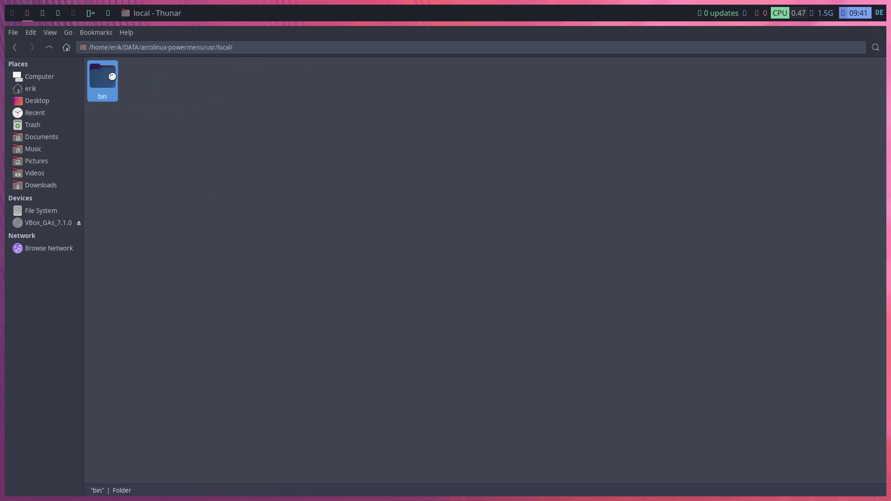
{"action": "left_click", "coordinate": [49, 48]}
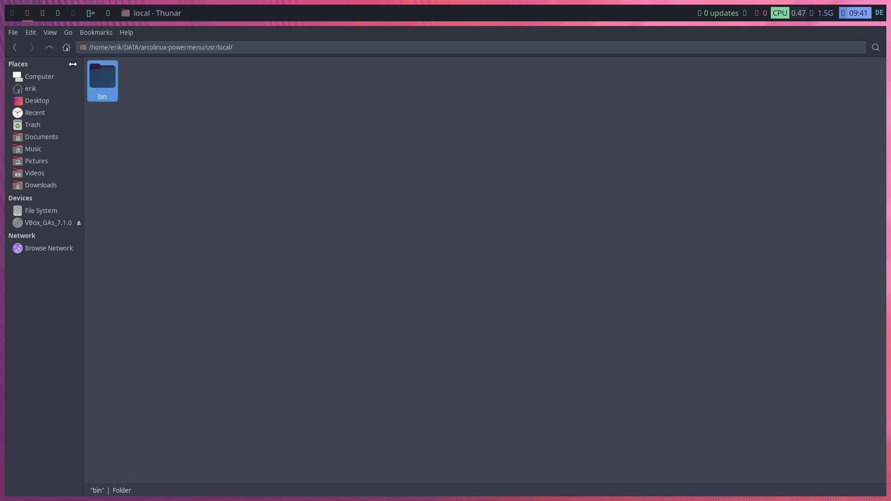
{"action": "left_click", "coordinate": [49, 47]}
{"action": "left_click", "coordinate": [49, 47]}
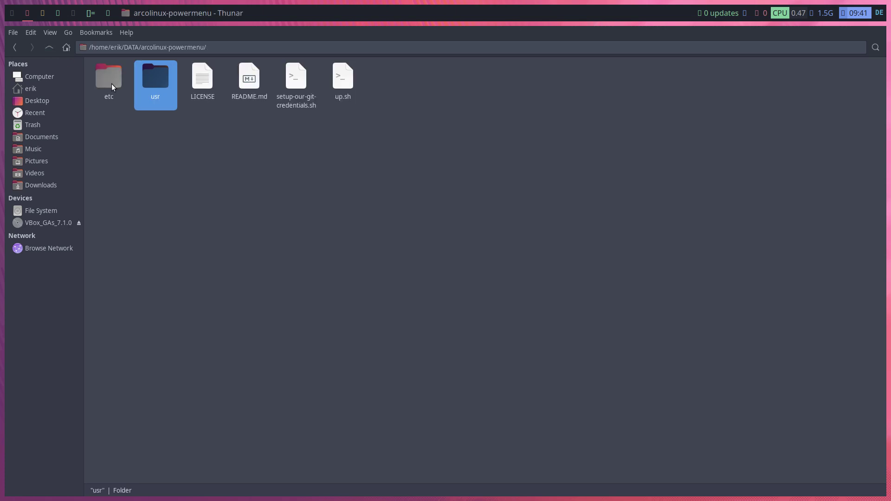
Open etc/skel and select its .bin and .config folders
{"action": "double_click", "coordinate": [110, 82]}
{"action": "double_click", "coordinate": [111, 86]}
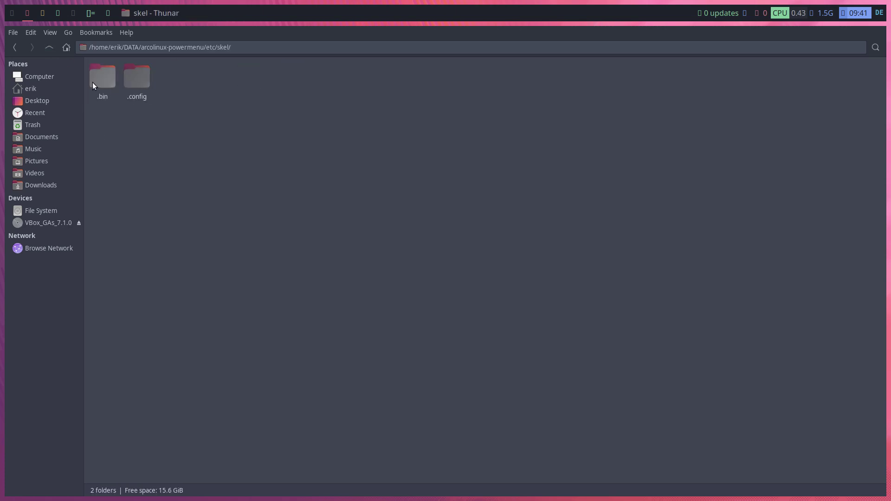
{"action": "double_click", "coordinate": [94, 85]}
{"action": "left_click", "coordinate": [49, 47]}
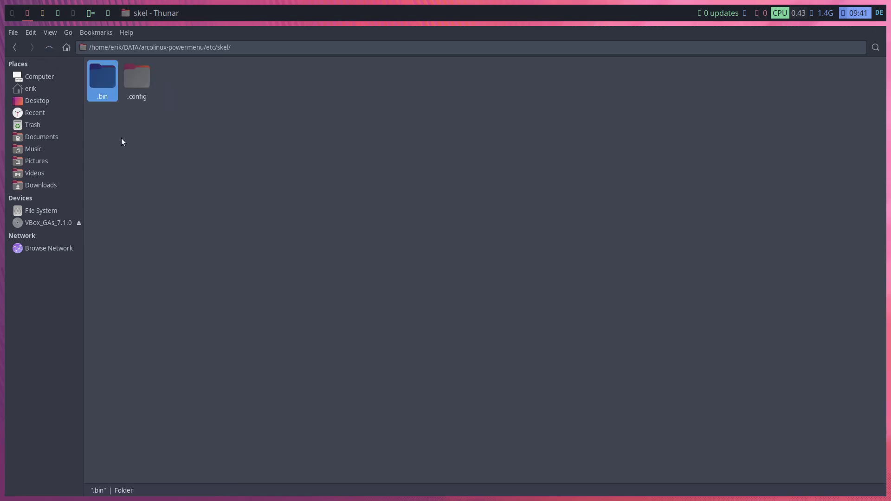
{"action": "left_click_drag", "start_coordinate": [110, 138], "coordinate": [190, 97]}
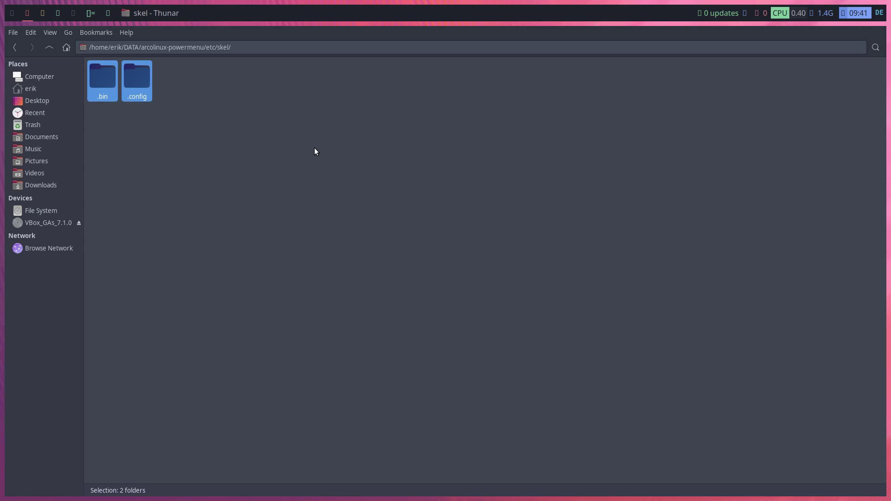
Move .bin and .config into a home-folder window, replacing the existing .config
{"action": "key", "text": "super+shift+Return"}
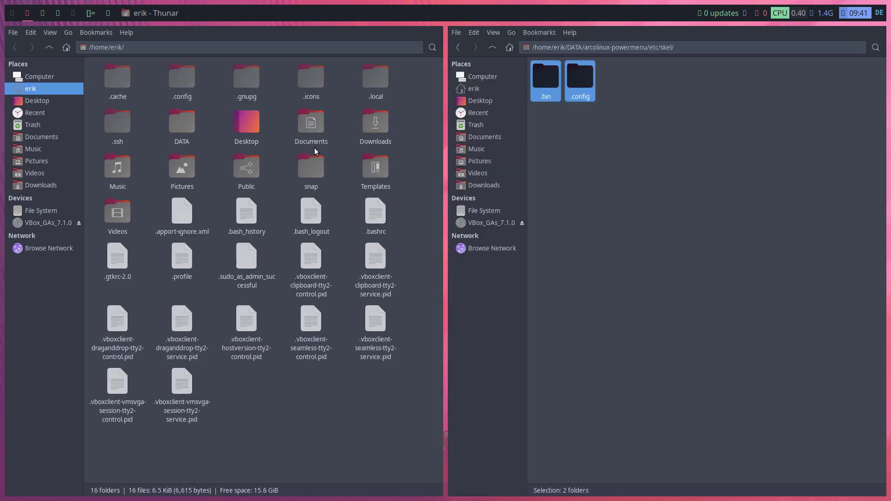
{"action": "left_click", "coordinate": [190, 81]}
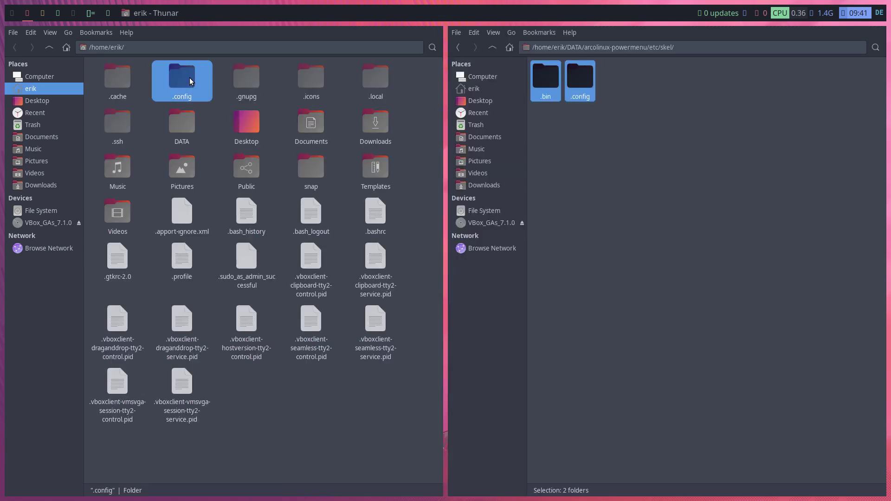
{"action": "left_click", "coordinate": [637, 153]}
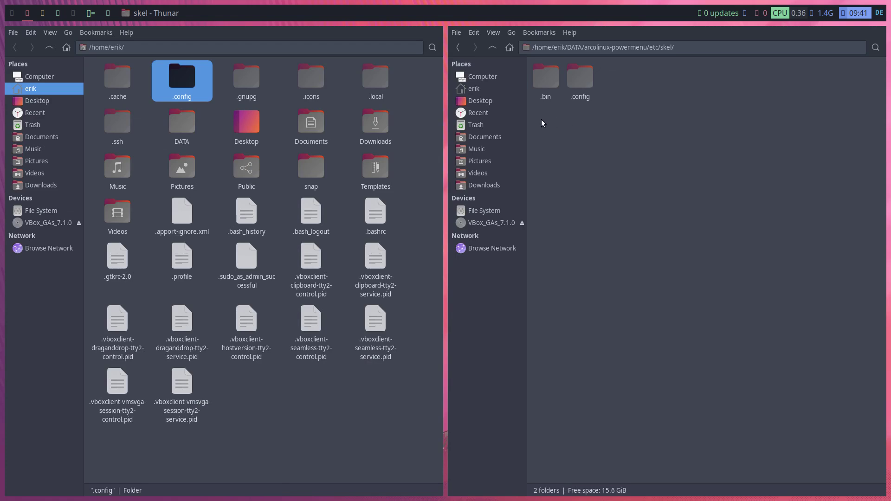
{"action": "left_click_drag", "start_coordinate": [541, 123], "coordinate": [610, 82]}
{"action": "left_click_drag", "start_coordinate": [553, 79], "coordinate": [275, 399]}
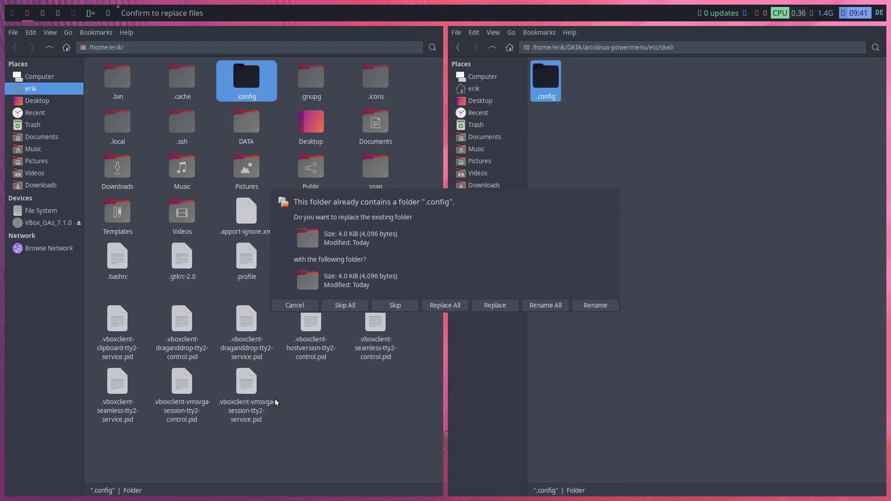
{"action": "left_click", "coordinate": [445, 305]}
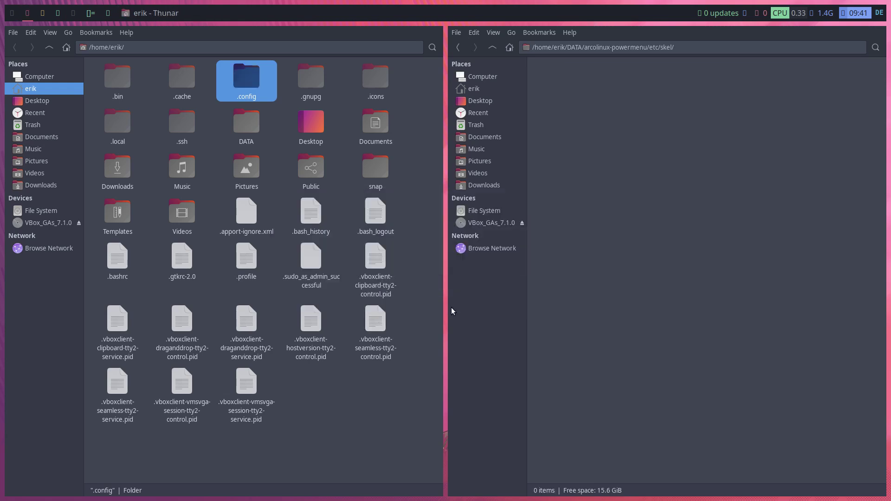
Navigate to the repository's usr/local/bin folder holding arcolinux-powermenu
{"action": "left_click", "coordinate": [459, 47]}
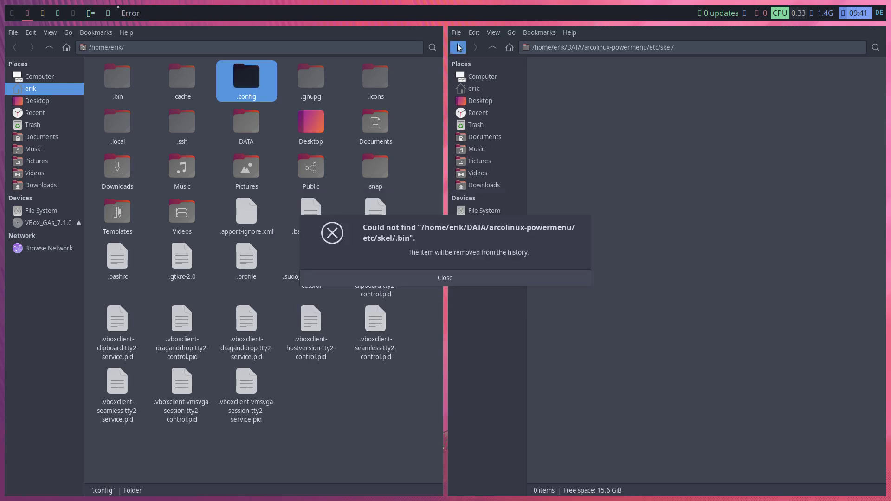
{"action": "left_click", "coordinate": [492, 278]}
{"action": "left_click", "coordinate": [497, 47]}
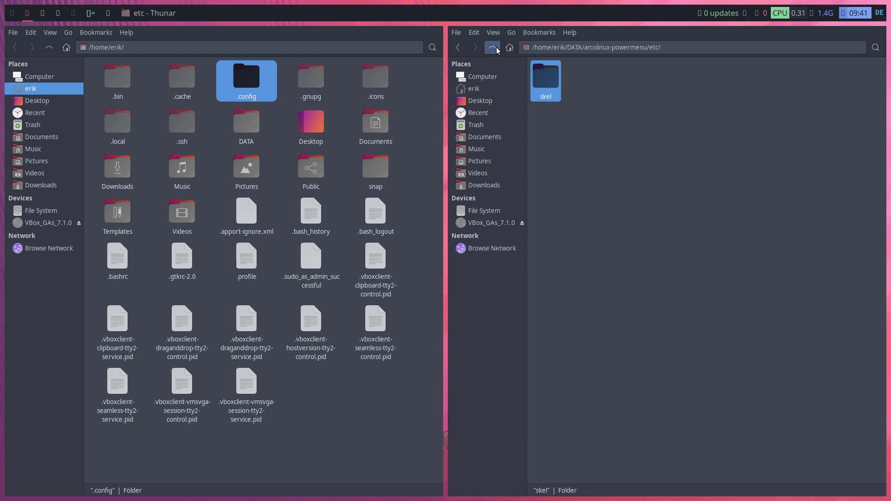
{"action": "left_click", "coordinate": [496, 47]}
{"action": "double_click", "coordinate": [658, 82]}
{"action": "left_click", "coordinate": [553, 80]}
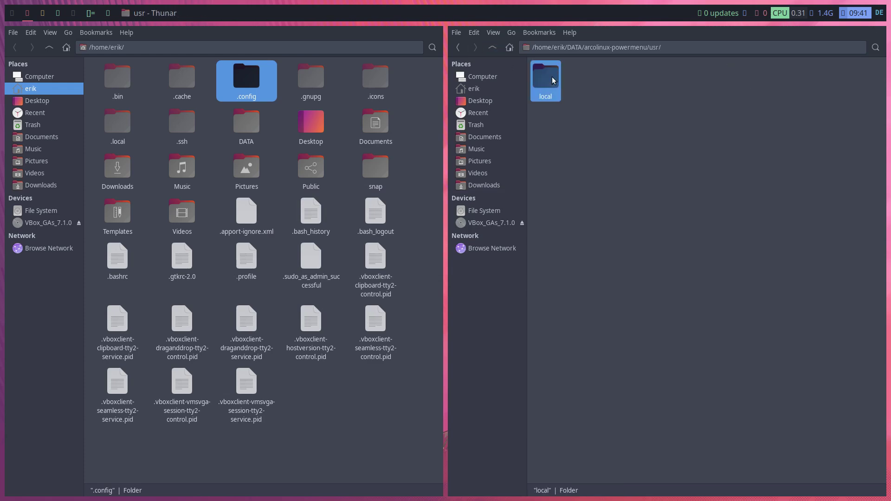
{"action": "double_click", "coordinate": [553, 81]}
{"action": "double_click", "coordinate": [553, 80]}
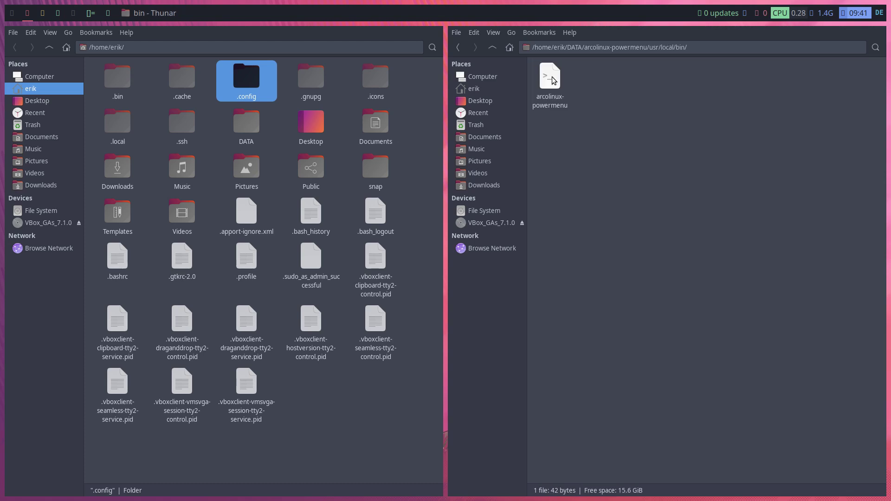
Open a terminal in the bin folder and list its contents with ll
{"action": "left_click", "coordinate": [553, 80]}
{"action": "right_click", "coordinate": [590, 157]}
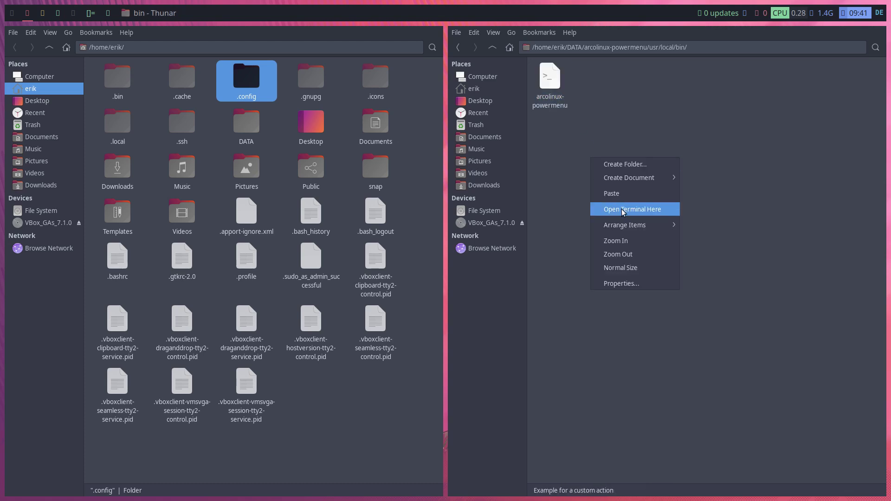
{"action": "left_click", "coordinate": [624, 212]}
{"action": "type", "text": "LL"}
{"action": "key", "text": "Return"}
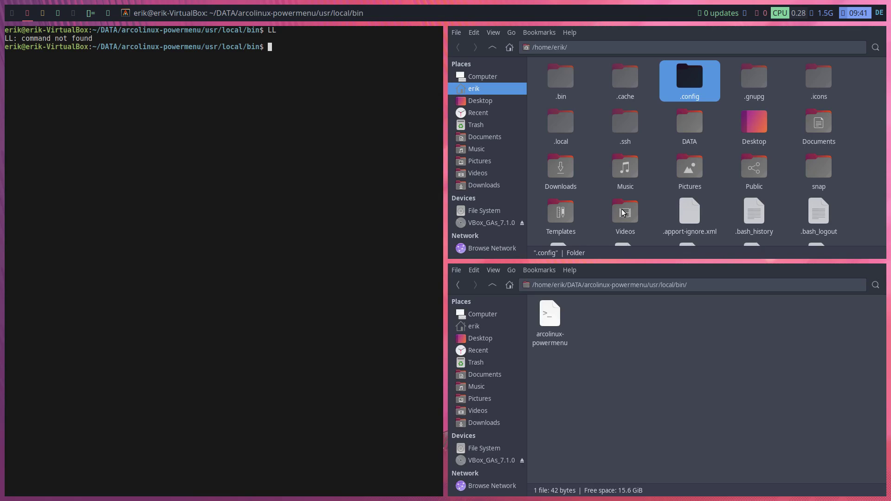
{"action": "type", "text": "ll"}
{"action": "key", "text": "Return"}
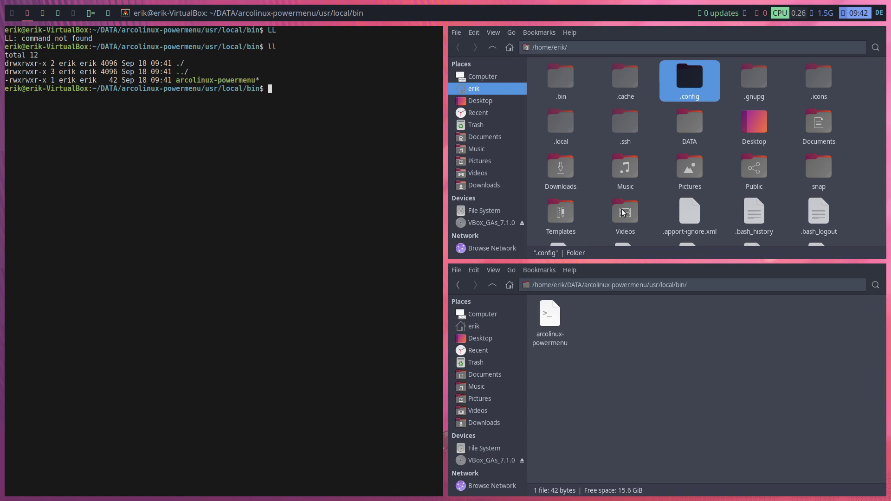
Copy arcolinux-powermenu to /usr/local/bin/ with sudo, entering the account password
{"action": "type", "text": "sudo cp arco"}
{"action": "key", "text": "Tab"}
{"action": "type", "text": "/usr"}
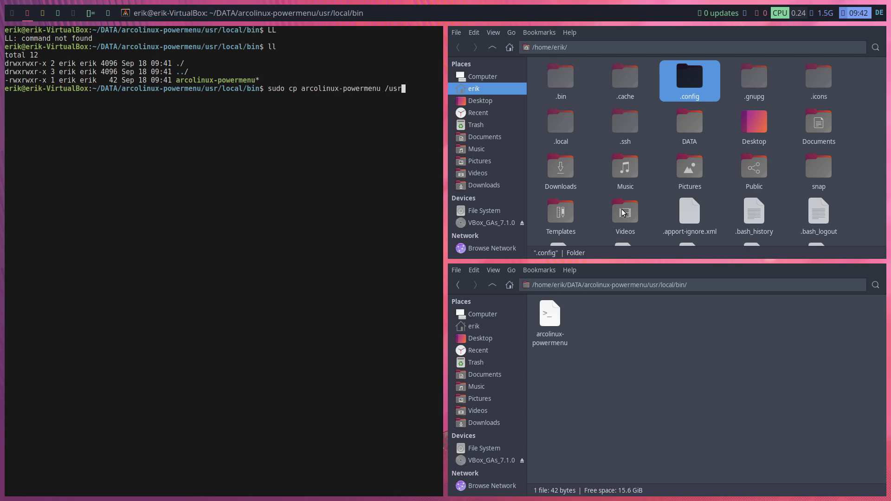
{"action": "type", "text": "/local/bin/"}
{"action": "key", "text": "Return"}
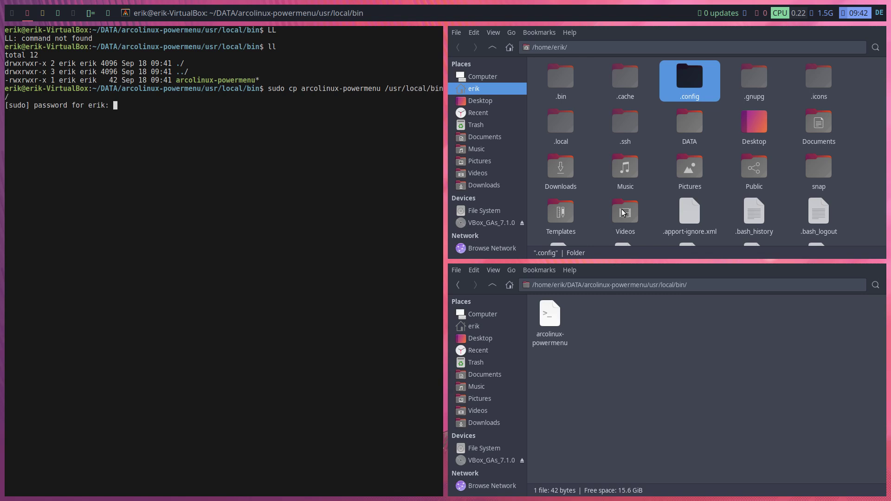
{"action": "key", "text": "Return"}
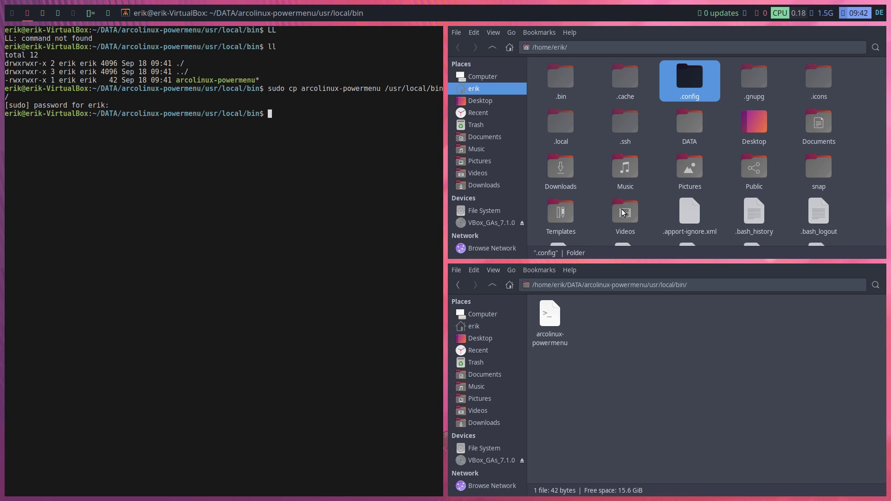
Run arcolinux-powermenu, find rofi missing, and begin typing the rofi install command
{"action": "type", "text": "arcolinux-powermenu"}
{"action": "key", "text": "Return"}
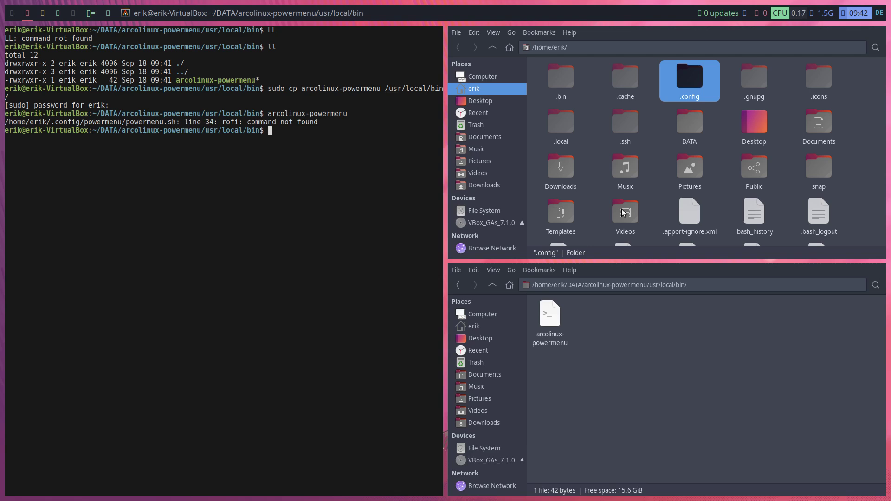
{"action": "type", "text": "sudo apt instal"}
{"action": "type", "text": "l f"}
{"action": "type", "text": "ofi"}
Install rofi and dmenu with sudo apt install
{"action": "key", "text": "Return"}
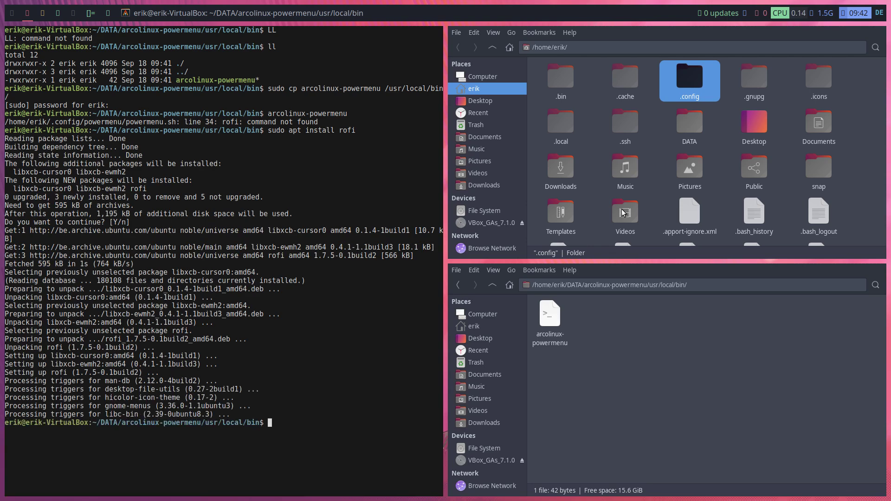
{"action": "type", "text": "sudo apt install dmenu"}
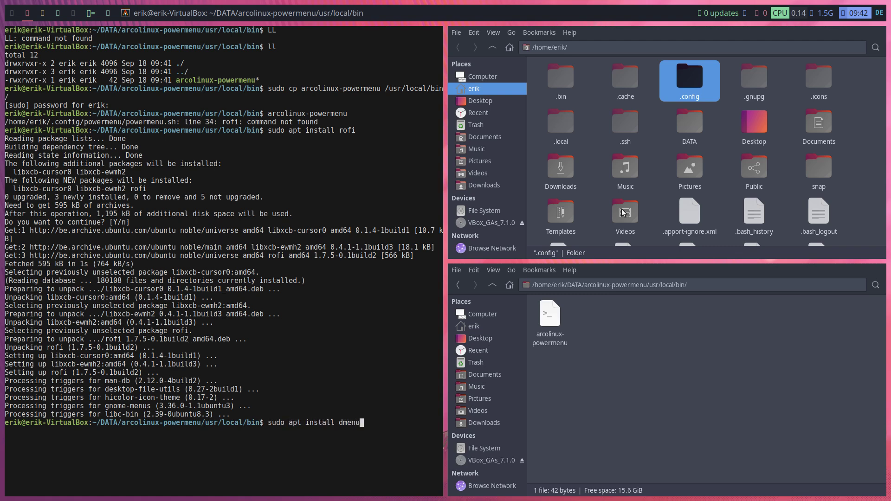
{"action": "key", "text": "Return"}
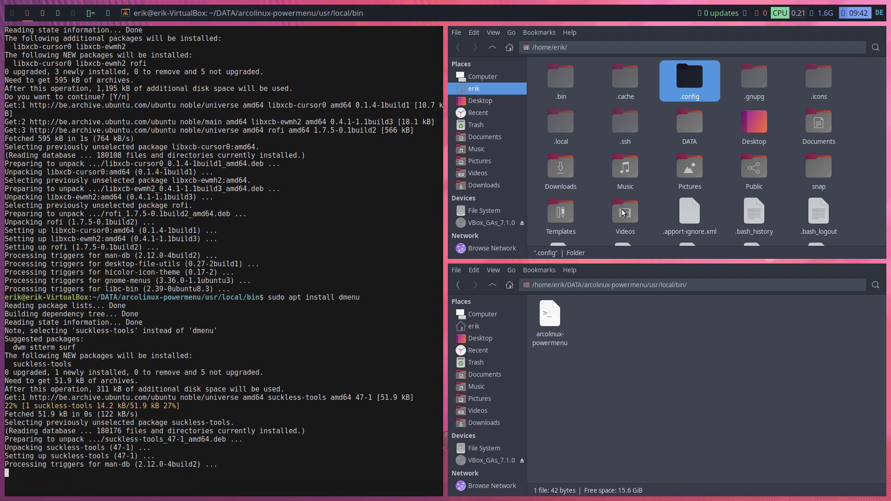
Test rofi (theme error dismissed), launch Firefox from dmenu, then close Firefox
{"action": "key", "text": "super+d"}
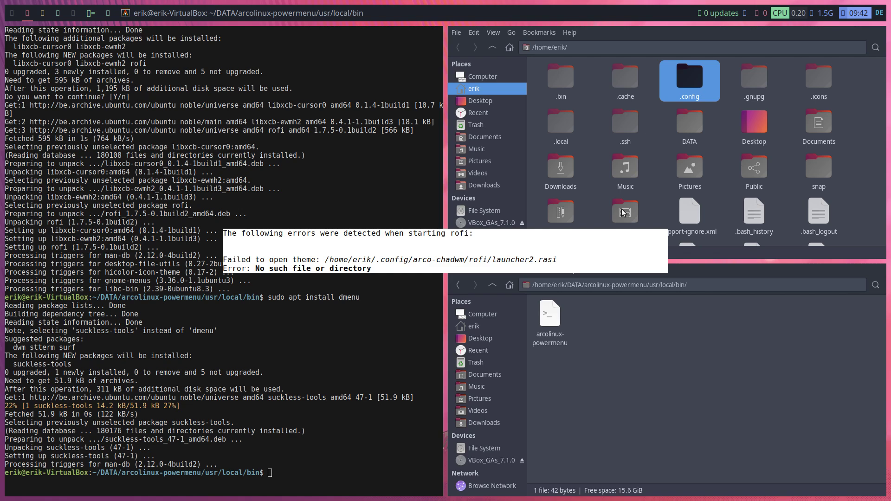
{"action": "key", "text": "Escape"}
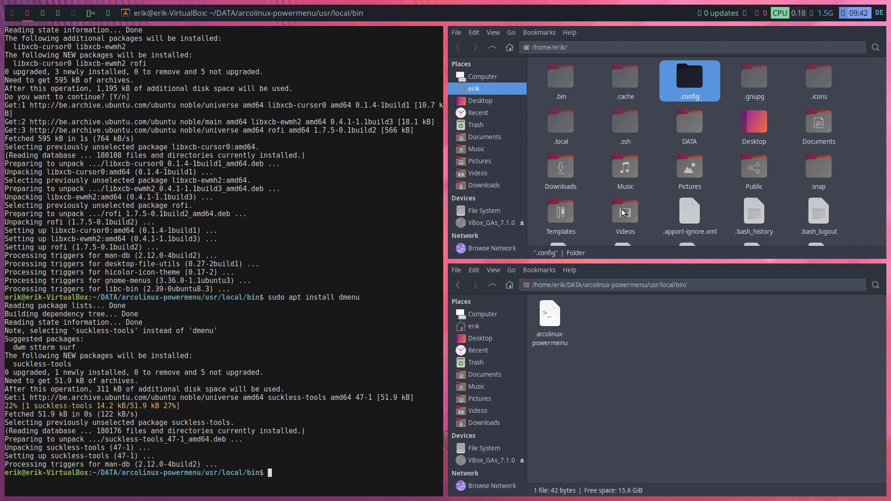
{"action": "key", "text": "super+shift+Return"}
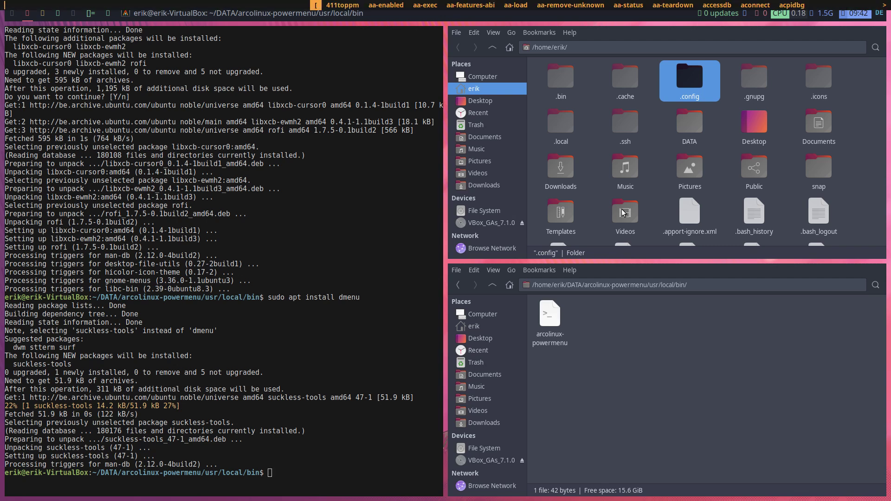
{"action": "type", "text": "firef"}
{"action": "key", "text": "Return"}
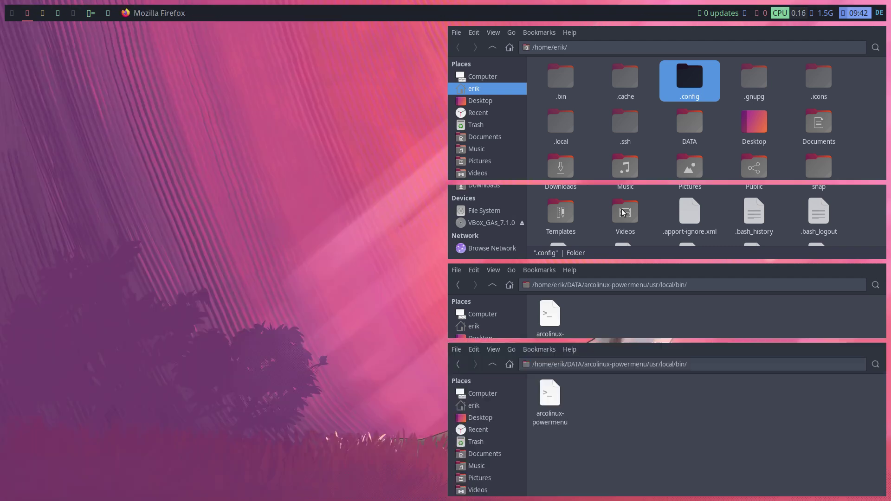
{"action": "key", "text": "super+q"}
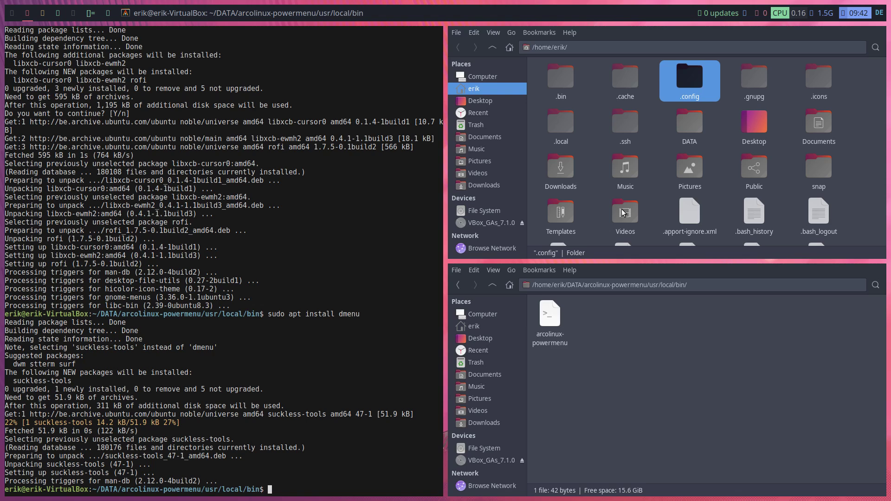
Close the terminal and briefly test the rofi and dmenu launchers
{"action": "key", "text": "super+q"}
{"action": "key", "text": "super+d"}
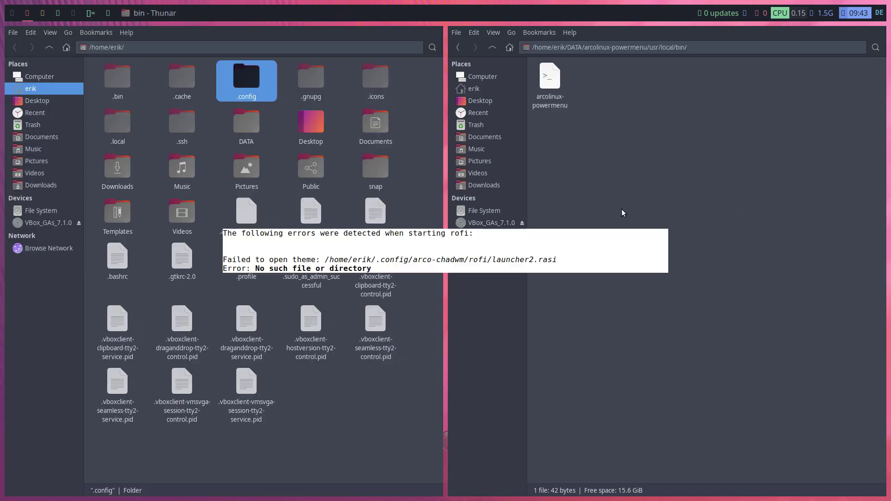
{"action": "key", "text": "Escape"}
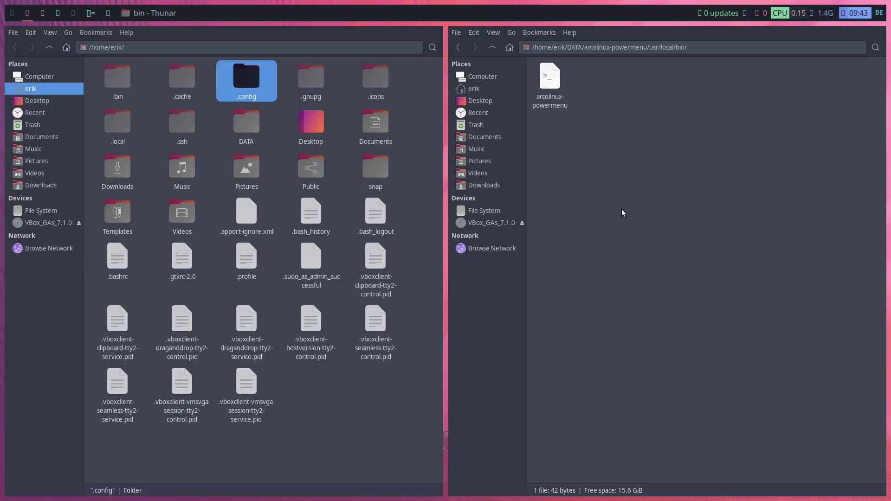
{"action": "key", "text": "super+shift+d"}
{"action": "key", "text": "Escape"}
Choose Logout from the Super+X power menu and confirm to end the session
{"action": "key", "text": "super+x"}
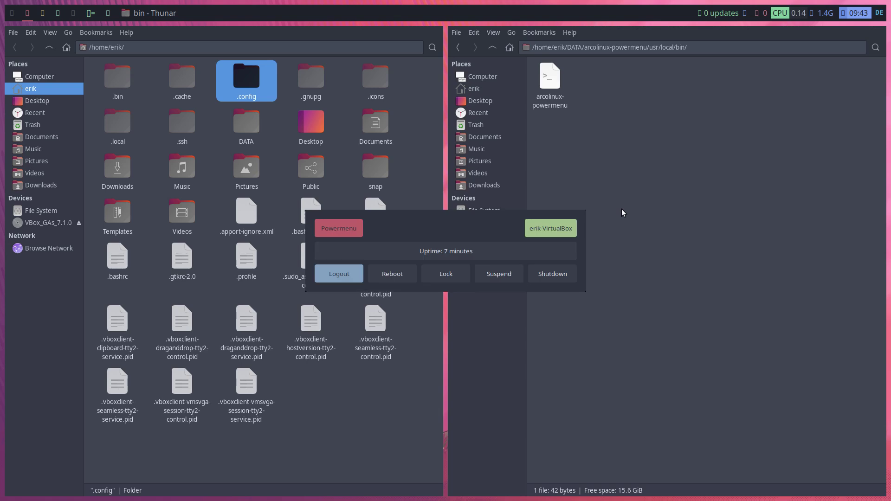
{"action": "key", "text": "Right"}
{"action": "key", "text": "Right"}
{"action": "key", "text": "Right"}
{"action": "key", "text": "Right"}
{"action": "key", "text": "Left"}
{"action": "key", "text": "Left"}
{"action": "key", "text": "Left"}
{"action": "key", "text": "Left"}
{"action": "left_click", "coordinate": [361, 274]}
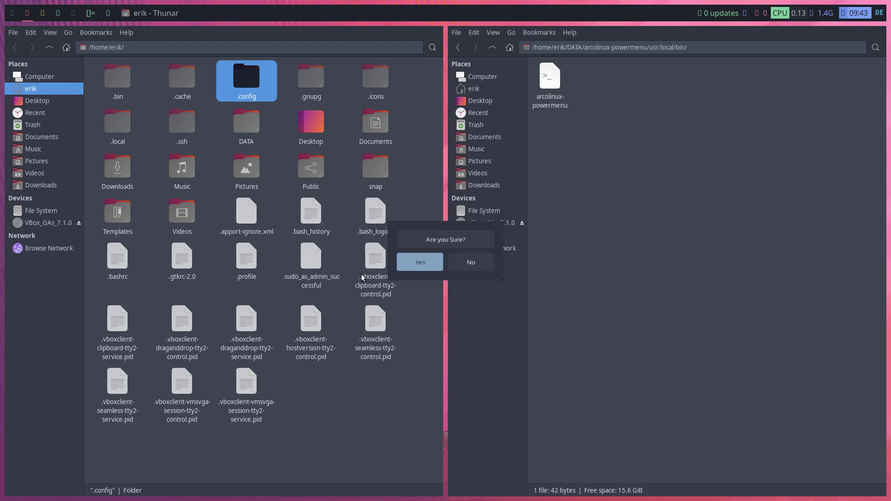
{"action": "key", "text": "Escape"}
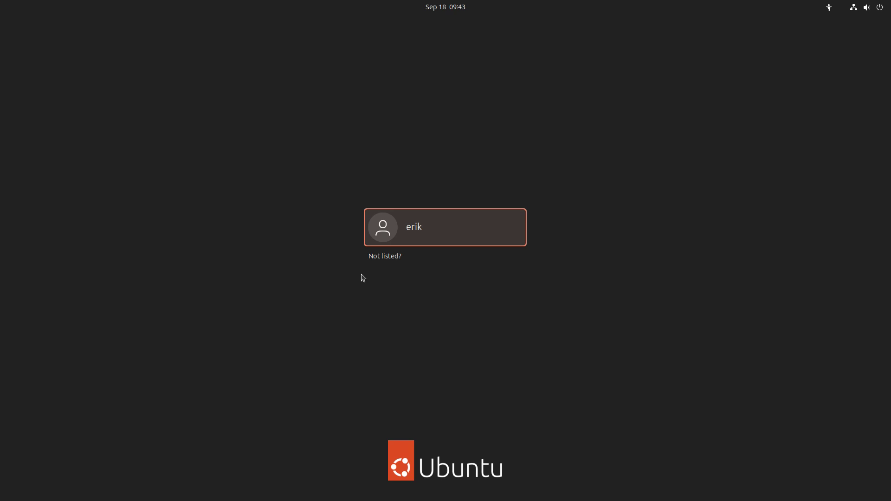
Sign back in at the login screen with the account password
{"action": "key", "text": "Return"}
{"action": "type", "text": "****"}
{"action": "key", "text": "Return"}
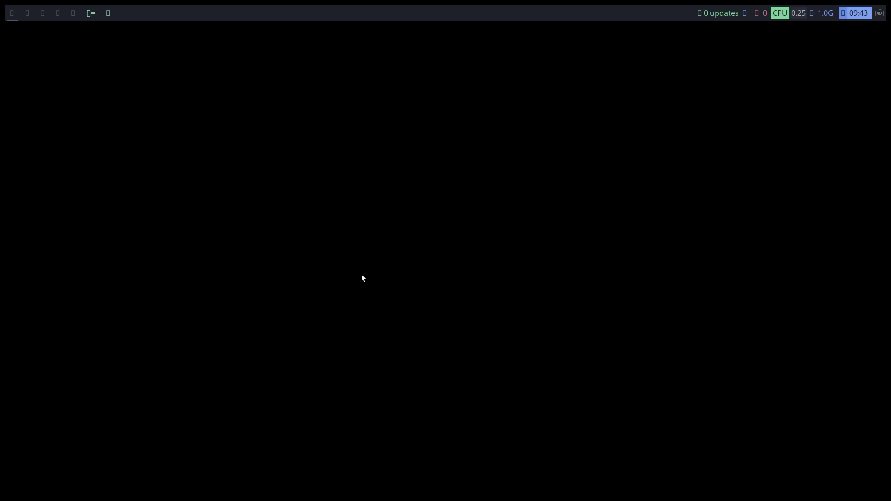
Run nitrogen from a new terminal, then close the Nitrogen window
{"action": "key", "text": "super+Return"}
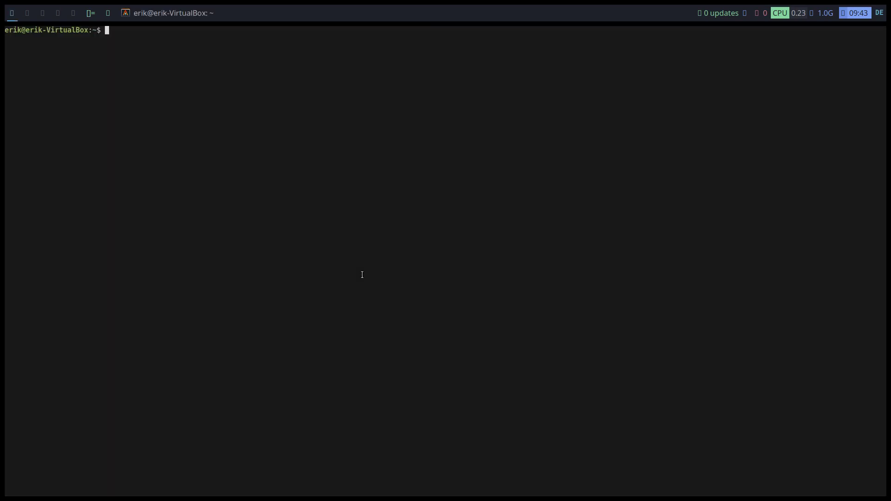
{"action": "type", "text": "nito"}
{"action": "key", "text": "BackSpace"}
{"action": "type", "text": "rogen"}
{"action": "key", "text": "Tab"}
{"action": "key", "text": "Tab"}
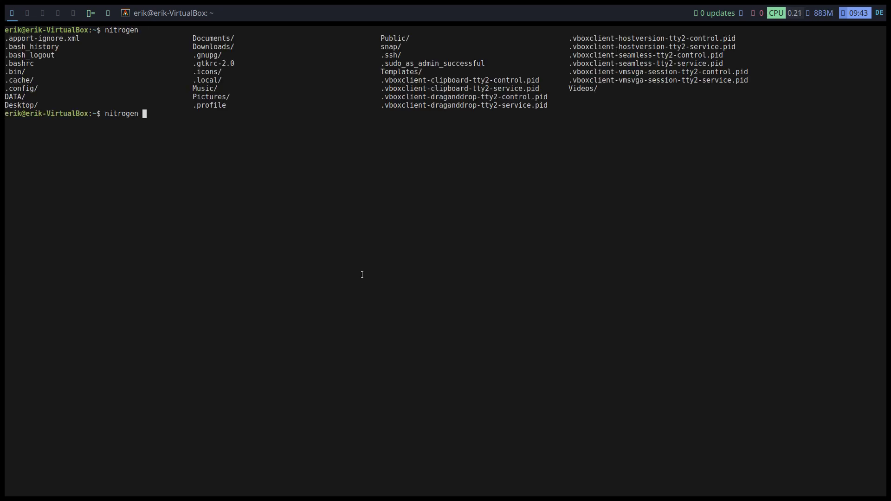
{"action": "key", "text": "Return"}
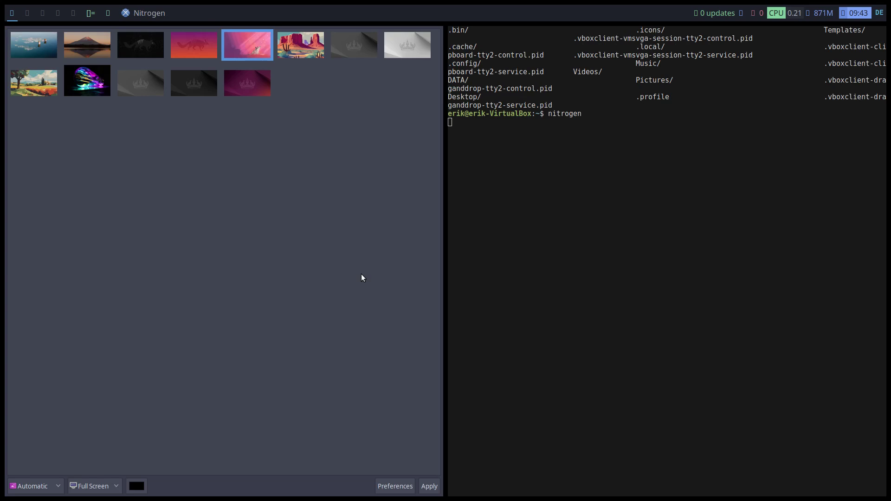
{"action": "key", "text": "super+shift+c"}
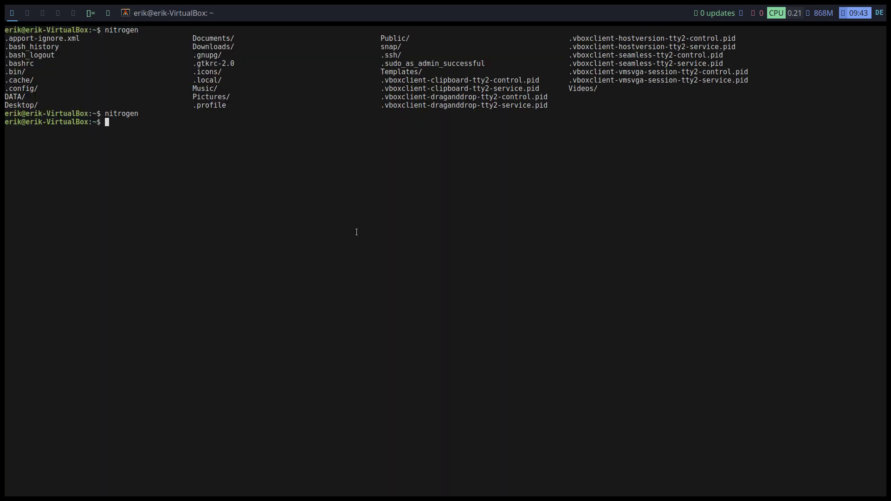
Run nitrogen --help to list its options such as --restore
{"action": "key", "text": "Up"}
{"action": "type", "text": "--help"}
{"action": "key", "text": "Return"}
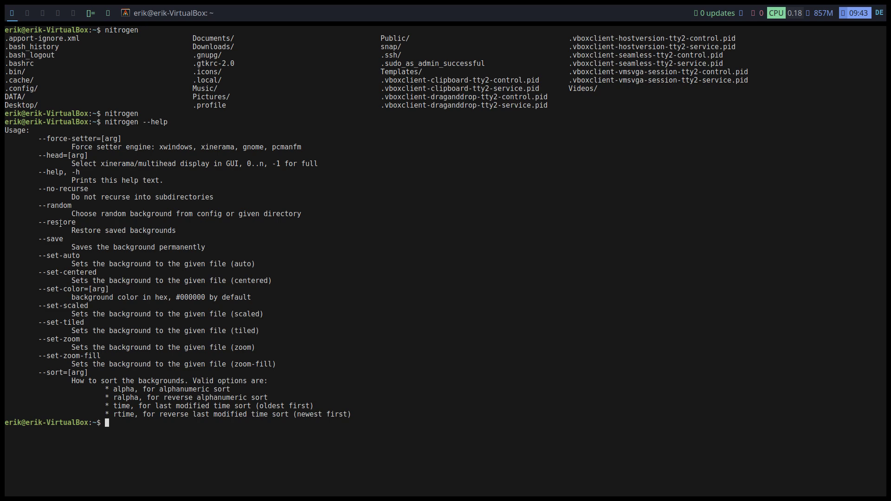
Reopen exec-chadwm in nano as administrator from the command history
{"action": "left_click_drag", "start_coordinate": [75, 223], "coordinate": [77, 223]}
{"action": "key", "text": "Up"}
{"action": "key", "text": "Up"}
{"action": "key", "text": "Up"}
{"action": "key", "text": "Up"}
{"action": "key", "text": "Up"}
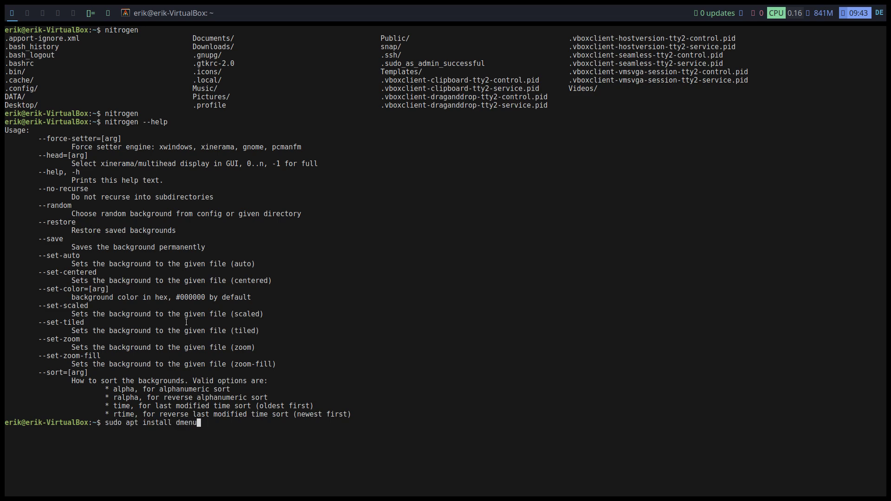
{"action": "key", "text": "Up"}
{"action": "key", "text": "Up"}
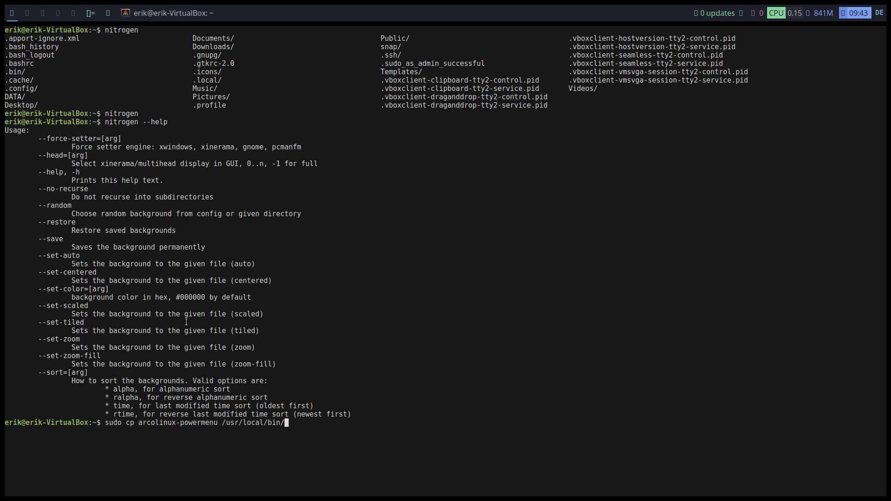
{"action": "key", "text": "Up"}
{"action": "key", "text": "Up"}
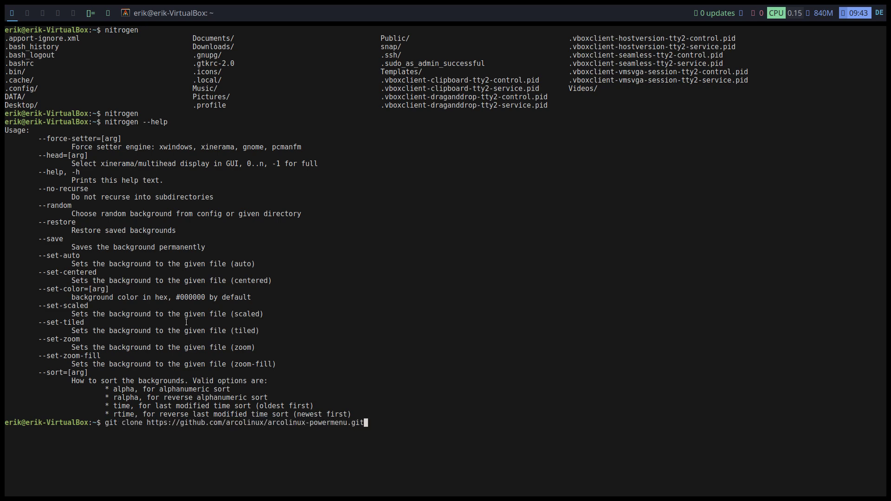
{"action": "key", "text": "Up"}
{"action": "key", "text": "Up"}
{"action": "key", "text": "Up"}
{"action": "key", "text": "Up"}
{"action": "key", "text": "Up"}
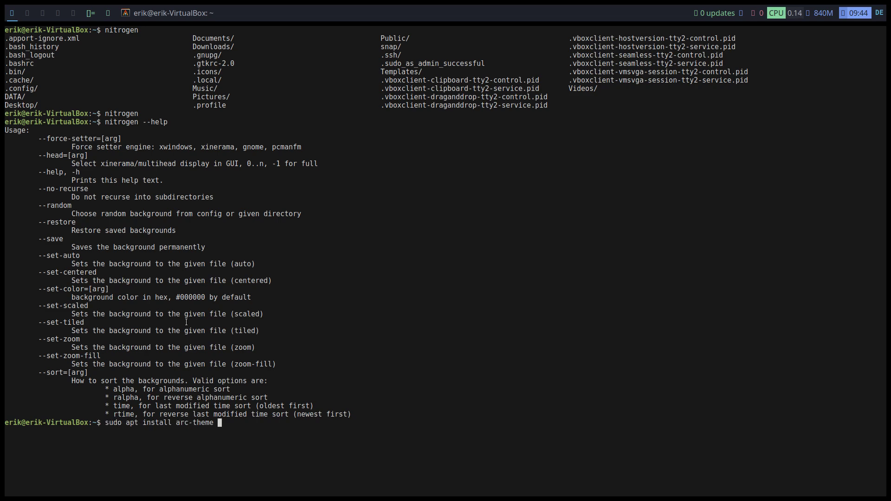
{"action": "key", "text": "Up"}
{"action": "key", "text": "Up"}
{"action": "key", "text": "Up"}
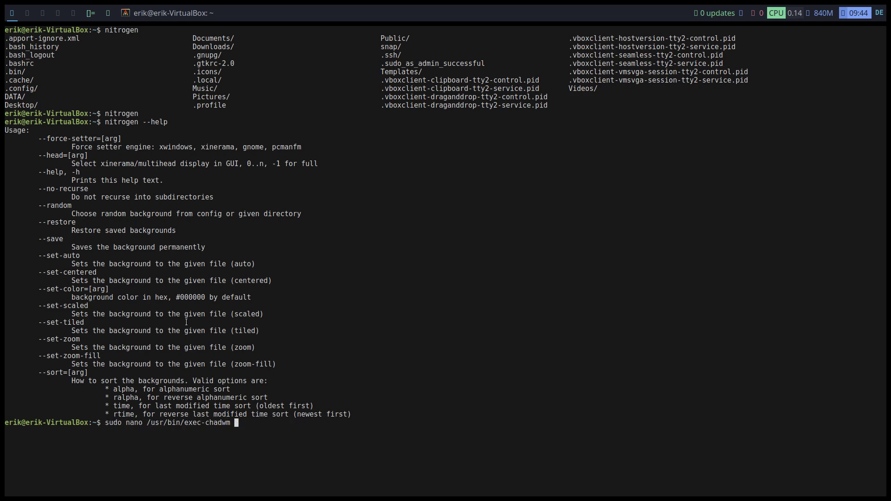
{"action": "key", "text": "Return"}
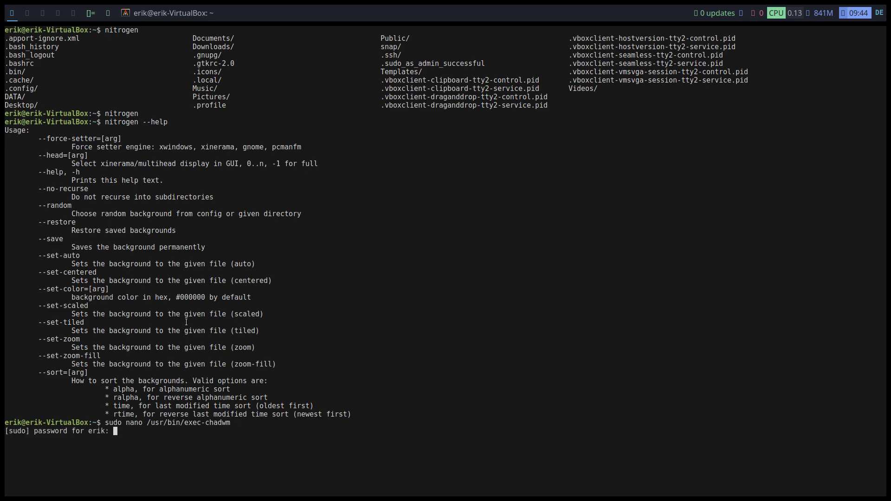
{"action": "key", "text": "Return"}
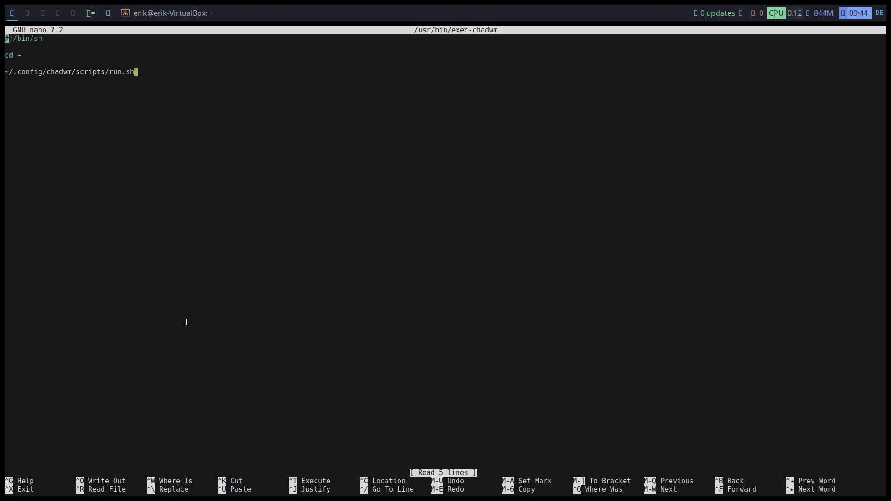
Exit nano without saving and change into ~/.config/chadwm/scripts
{"action": "key", "text": "ctrl+x"}
{"action": "type", "text": "cd .co"}
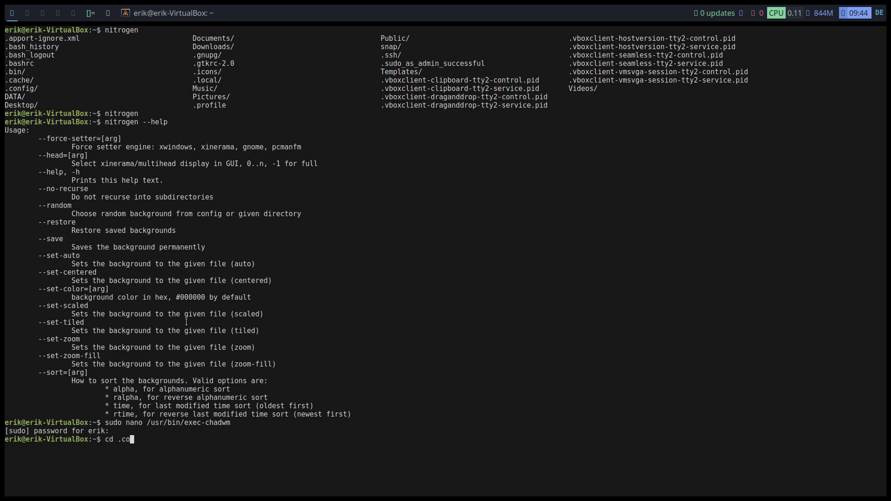
{"action": "key", "text": "Tab"}
{"action": "type", "text": "cha"}
{"action": "key", "text": "Tab"}
{"action": "type", "text": "sc"}
{"action": "key", "text": "Tab"}
{"action": "type", "text": "r"}
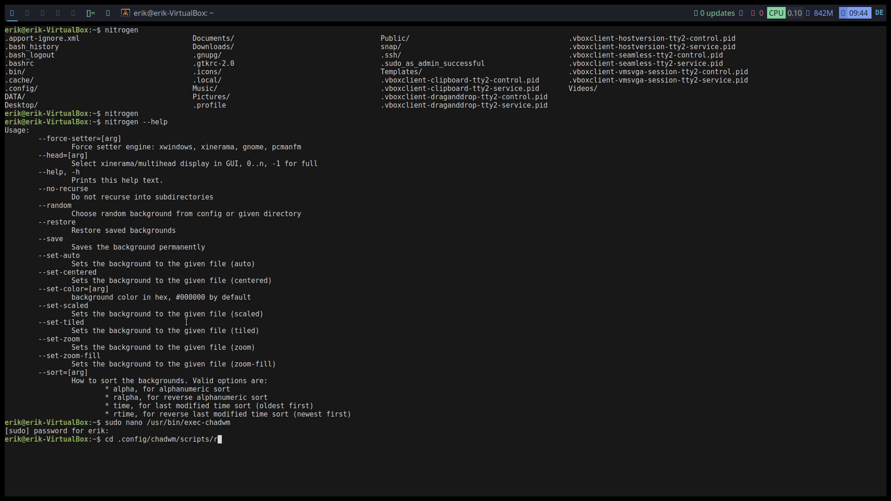
{"action": "type", "text": "u"}
{"action": "key", "text": "BackSpace"}
{"action": "key", "text": "BackSpace"}
{"action": "key", "text": "Tab"}
{"action": "key", "text": "Tab"}
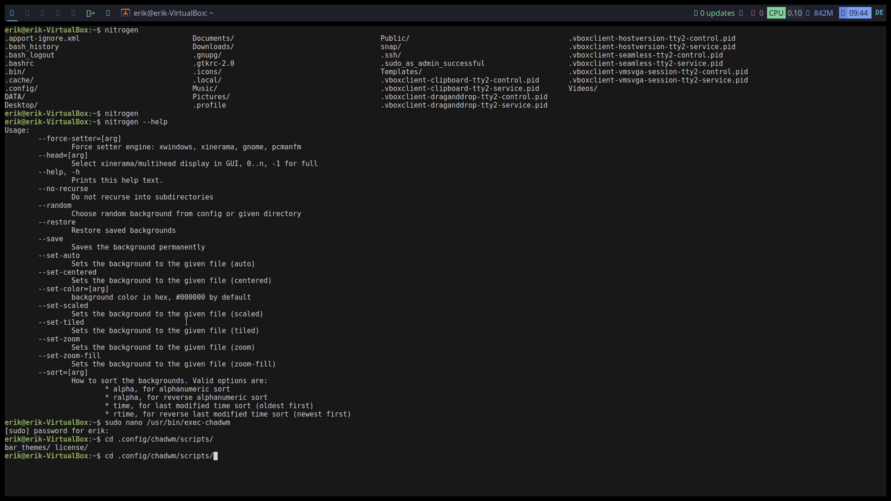
{"action": "key", "text": "Return"}
List the files in the scripts folder and begin a nano command for run.sh
{"action": "type", "text": "ls"}
{"action": "key", "text": "Return"}
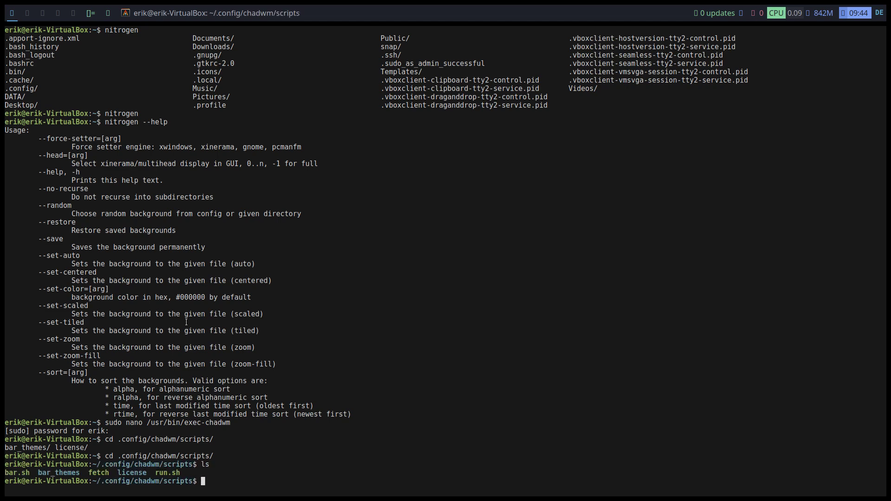
{"action": "type", "text": "nano ru"}
In run.sh, comment out the feh line and add 'nitrogen --restore' above xset
{"action": "key", "text": "Tab"}
{"action": "key", "text": "Return"}
{"action": "key", "text": "Down"}
{"action": "key", "text": "Down"}
{"action": "key", "text": "Down"}
{"action": "key", "text": "Down"}
{"action": "key", "text": "Down"}
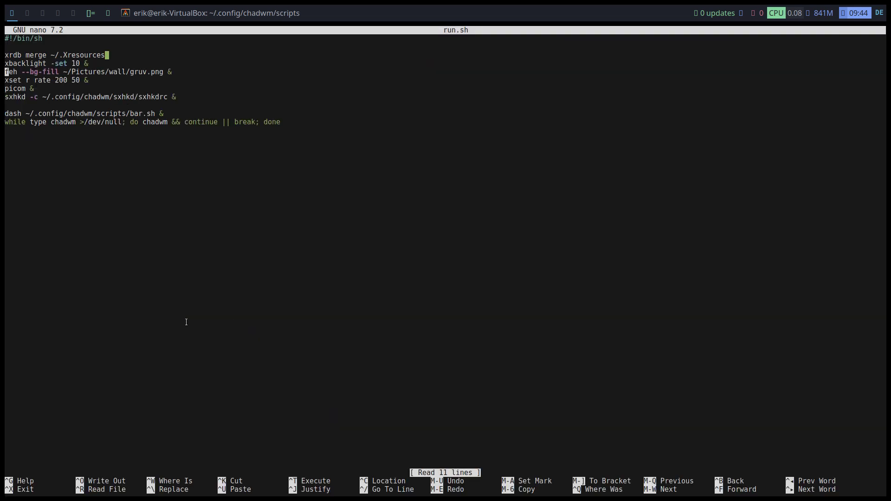
{"action": "key", "text": "Up"}
{"action": "type", "text": "#"}
{"action": "key", "text": "Down"}
{"action": "key", "text": "Left"}
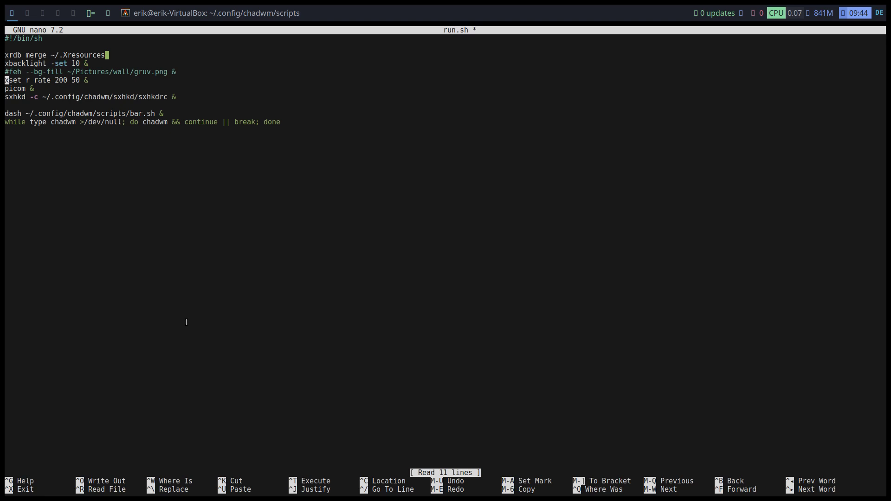
{"action": "key", "text": "Return"}
{"action": "key", "text": "Up"}
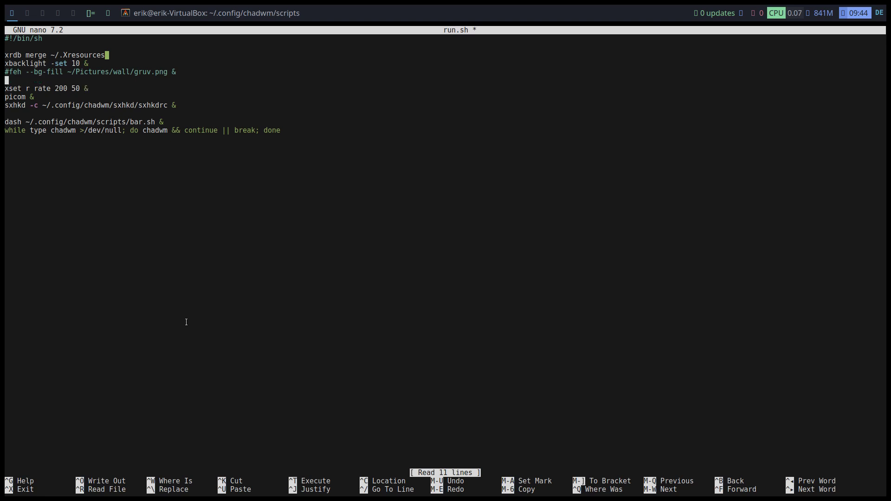
{"action": "type", "text": "nttro"}
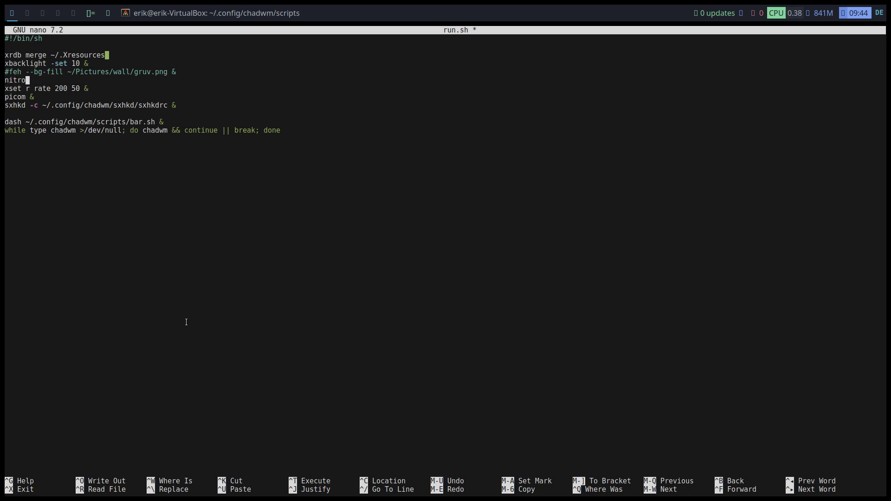
{"action": "type", "text": "gen --restore"}
Save run.sh under the same name and bring up the power menu
{"action": "key", "text": "ctrl+x"}
{"action": "key", "text": "y"}
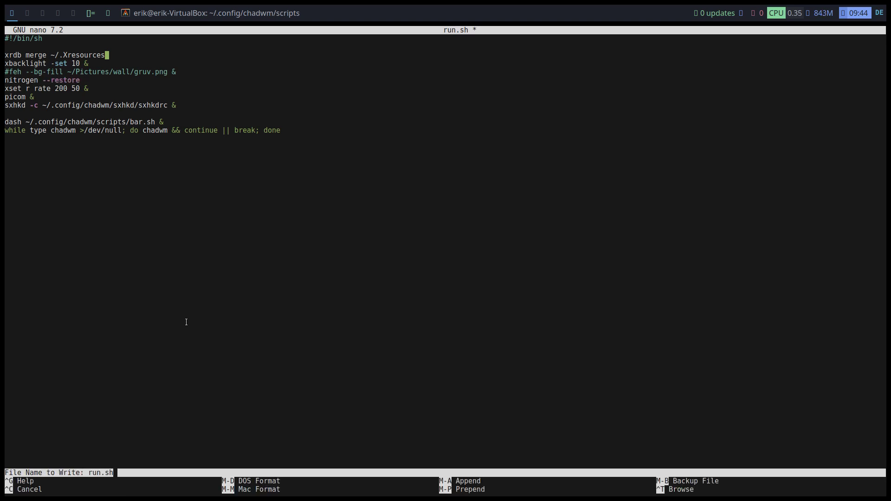
{"action": "key", "text": "Return"}
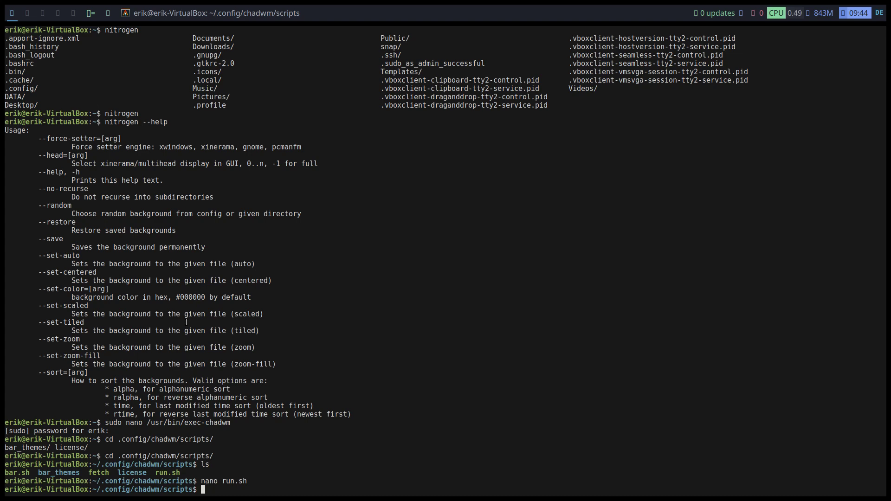
{"action": "key", "text": "super+x"}
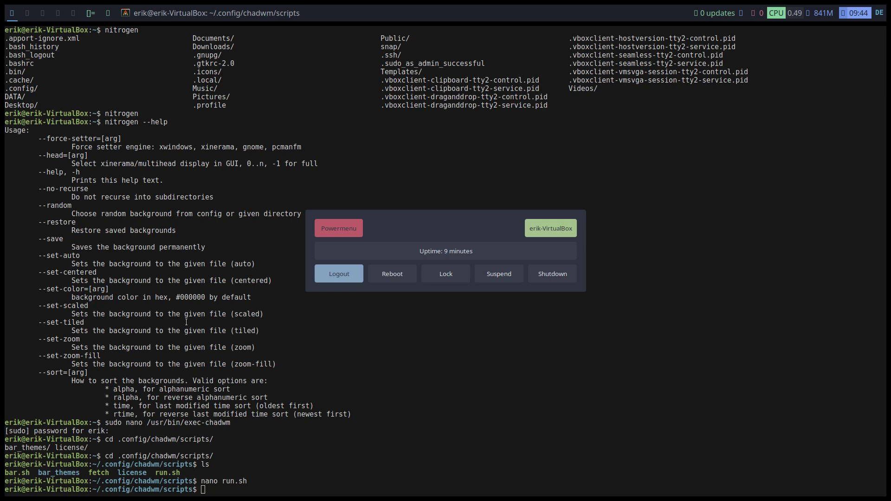
Log out from the power menu and sign back in with the user's password
{"action": "key", "text": "Return"}
{"action": "key", "text": "Escape"}
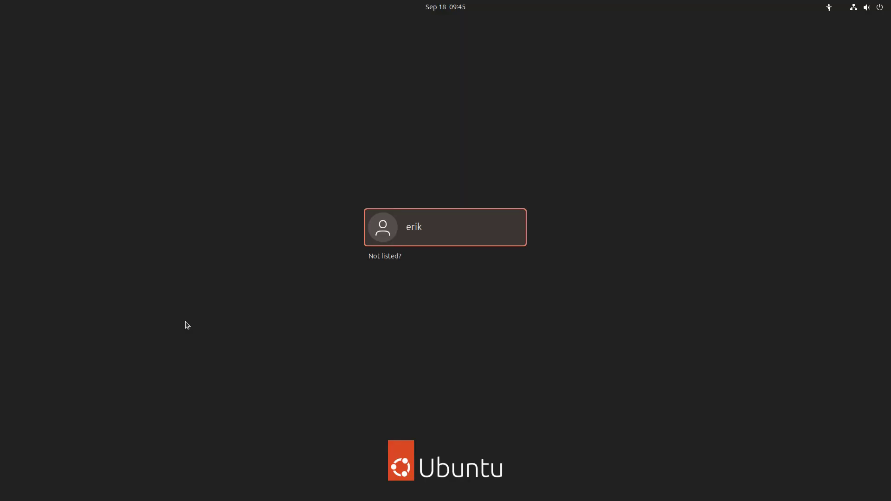
{"action": "key", "text": "Return"}
{"action": "type", "text": "•••••"}
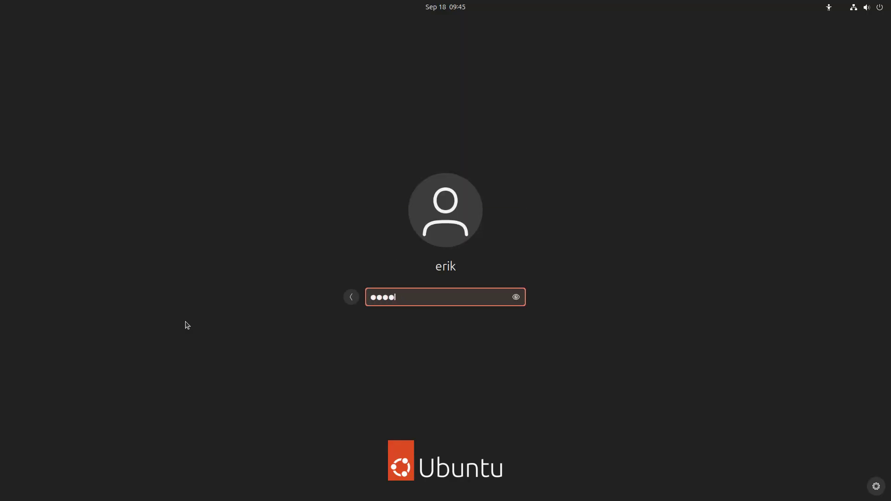
{"action": "key", "text": "Return"}
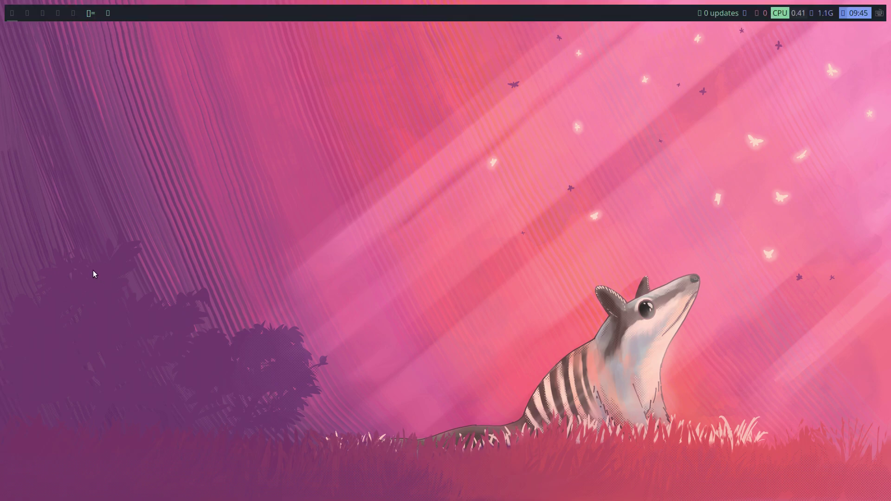
Turn off 'Show icon on system tray' in IBus Preferences and close them
{"action": "right_click", "coordinate": [882, 13]}
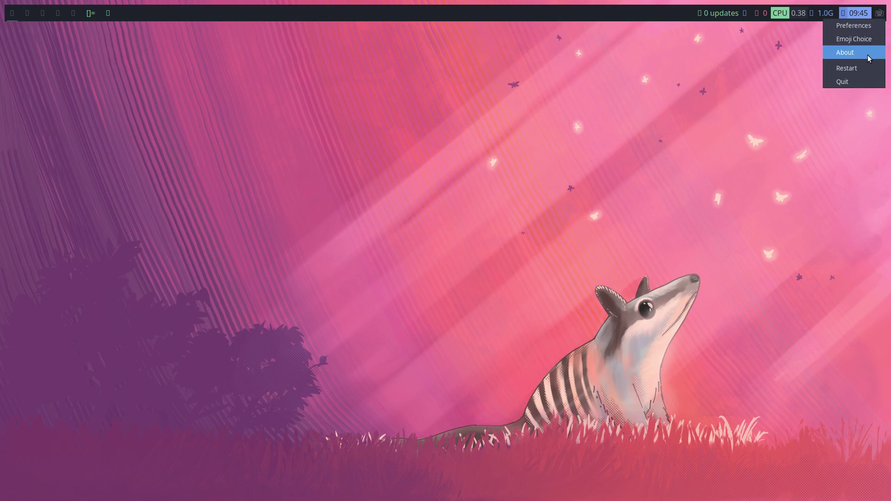
{"action": "left_click", "coordinate": [854, 26]}
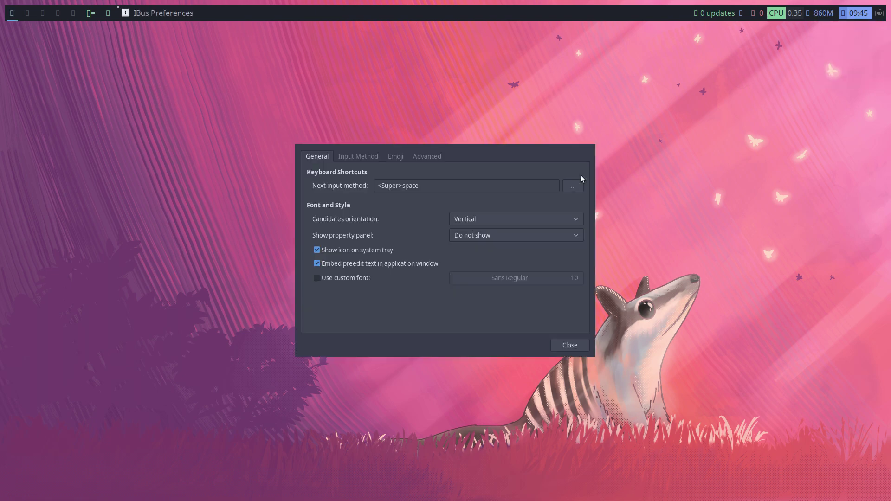
{"action": "left_click", "coordinate": [366, 251]}
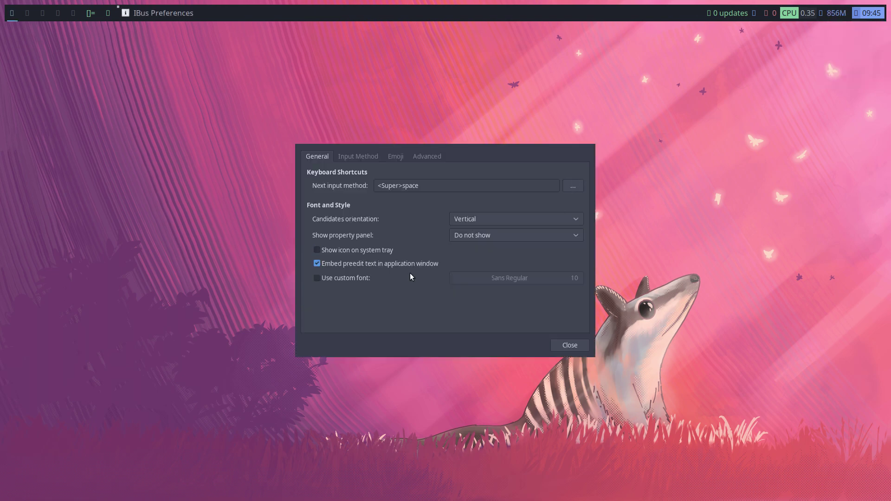
{"action": "left_click", "coordinate": [570, 346]}
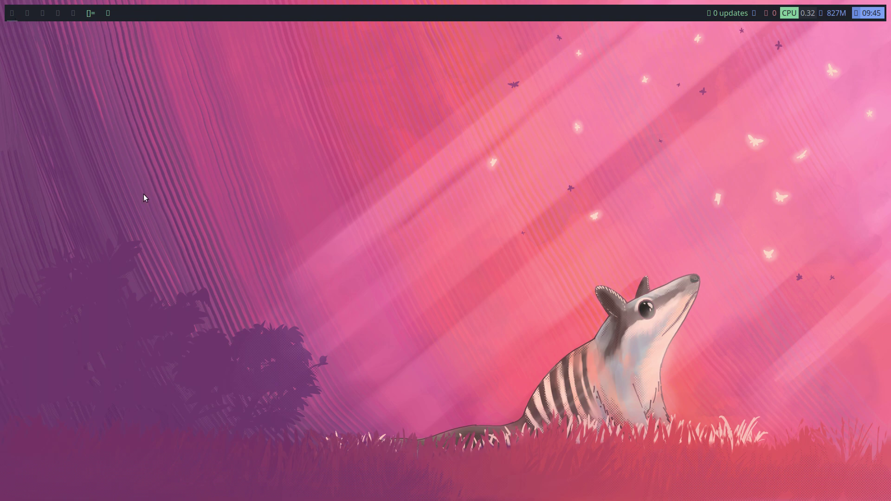
Open a terminal and Thunar with hotkeys, then close Thunar and both terminals
{"action": "key", "text": "super+Return"}
{"action": "key", "text": "super+Return"}
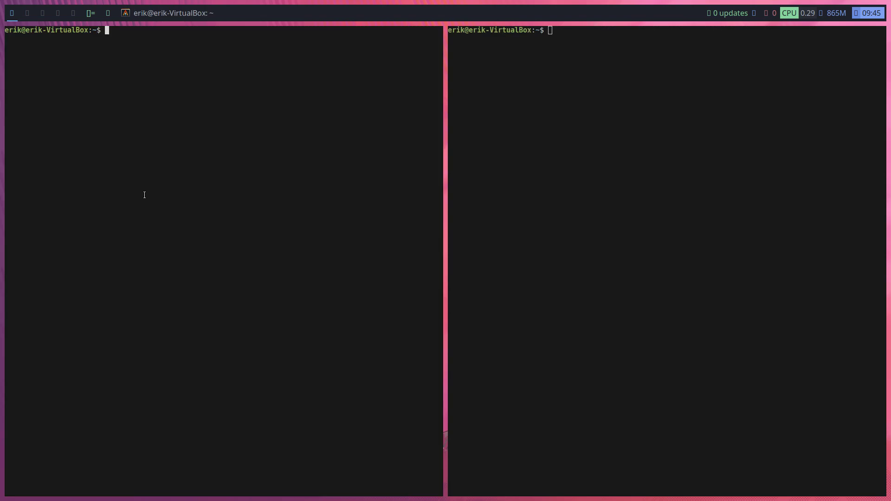
{"action": "key", "text": "super+e"}
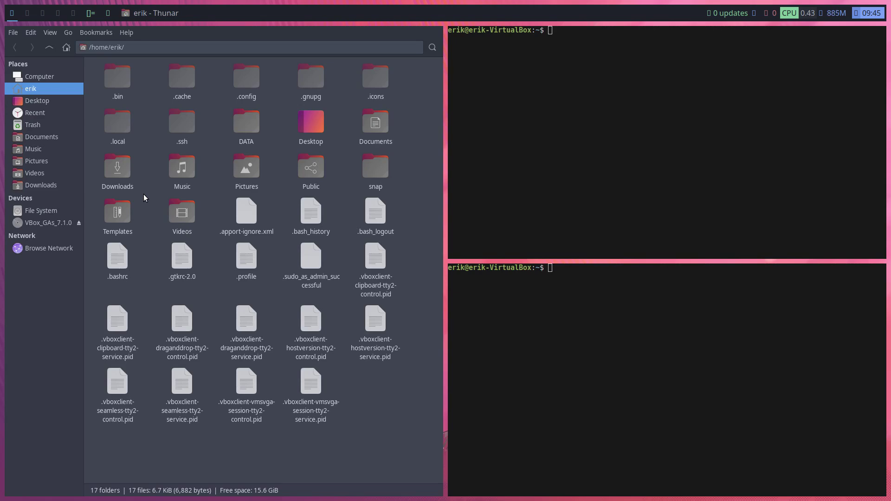
{"action": "key", "text": "super+q"}
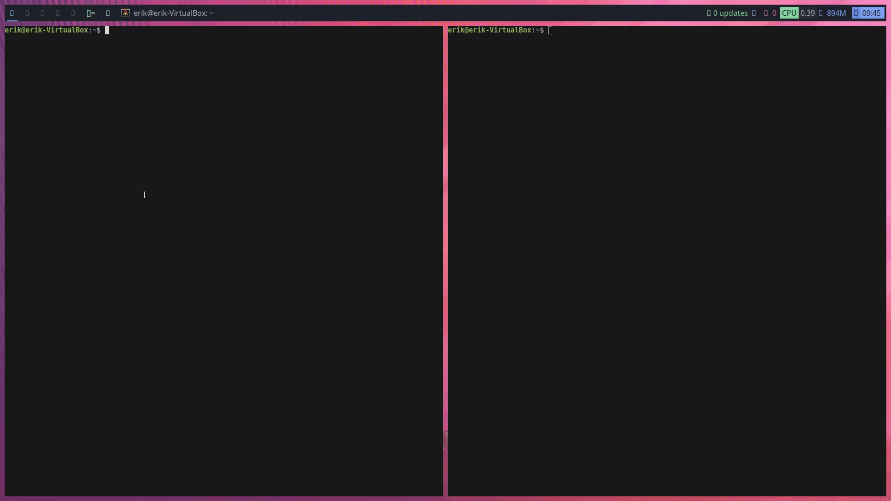
{"action": "key", "text": "super+q"}
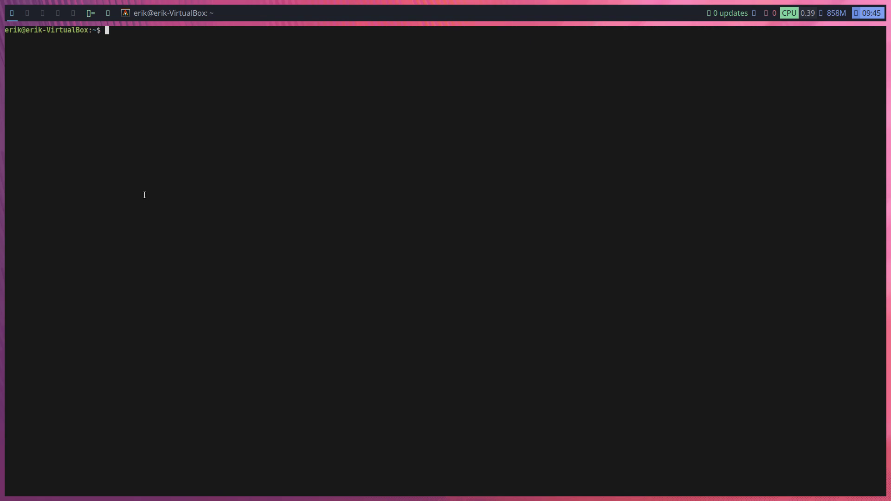
{"action": "key", "text": "super+q"}
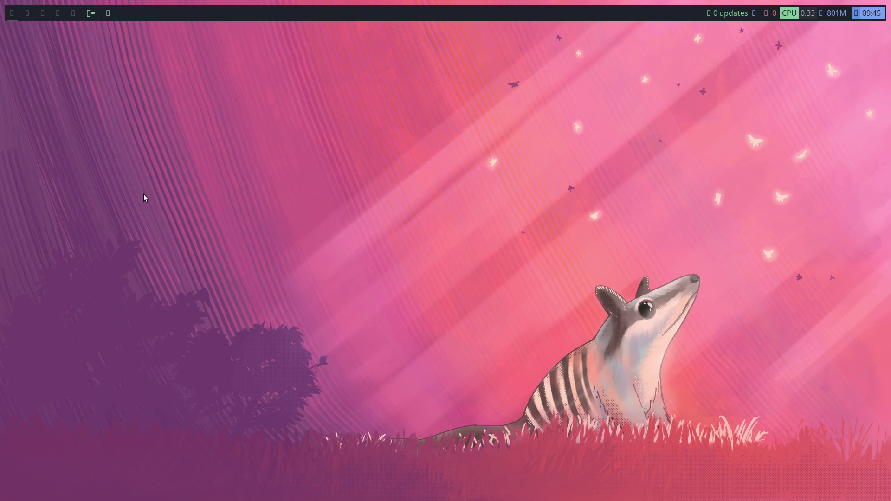
Open a new terminal, bring up and dismiss dmenu, then launch rofi
{"action": "key", "text": "super+Return"}
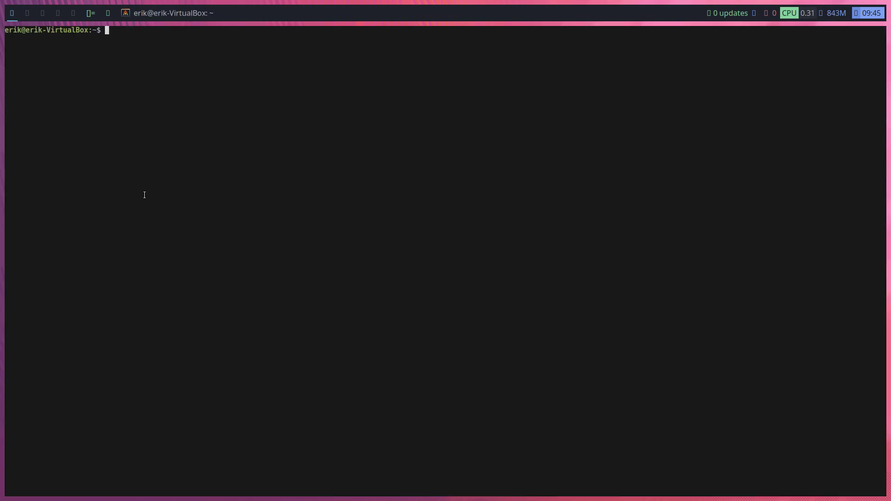
{"action": "key", "text": "super+d"}
{"action": "key", "text": "Escape"}
{"action": "key", "text": "super+shift+Return"}
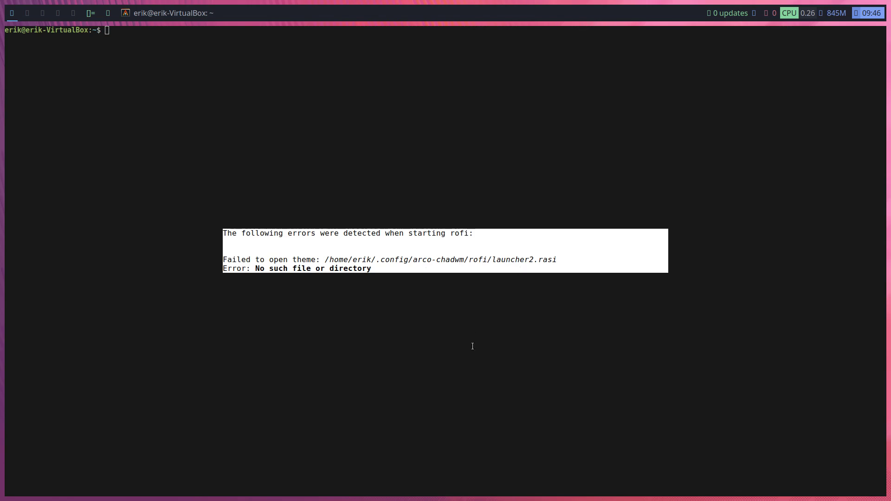
Dismiss the rofi theme error and open Thunar on workspace 2
{"action": "key", "text": "Escape"}
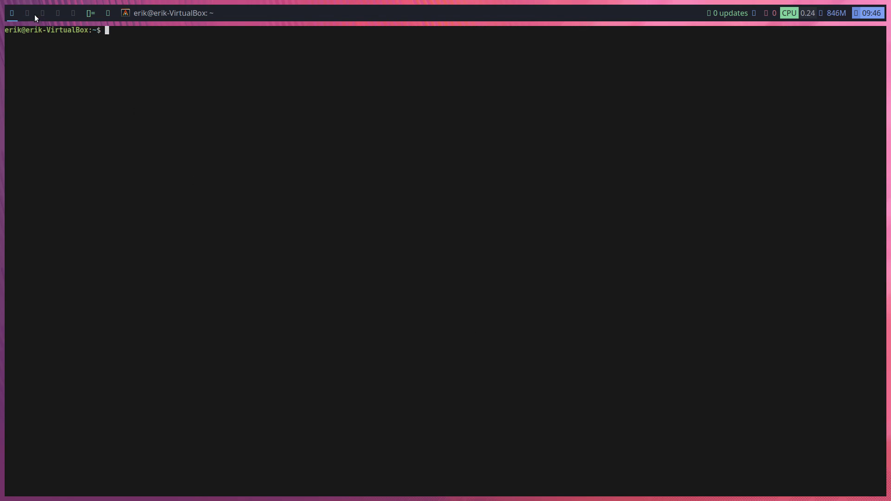
{"action": "left_click", "coordinate": [34, 14]}
{"action": "key", "text": "super+e"}
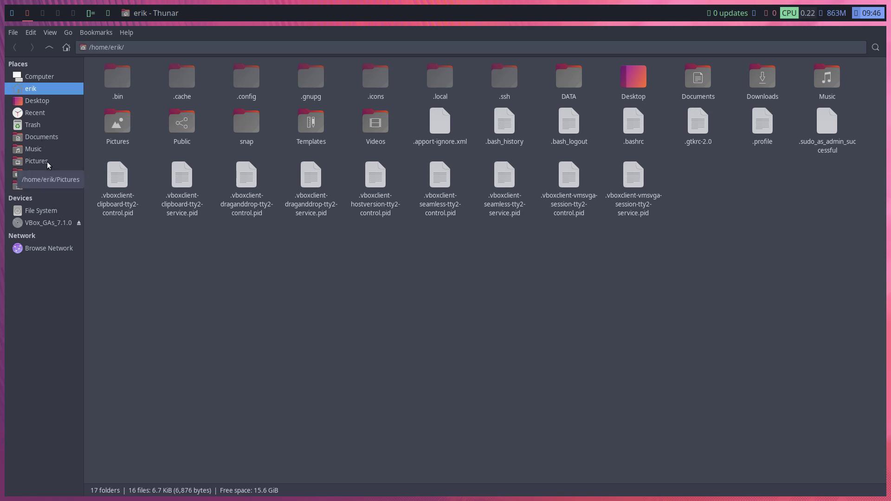
Browse to DATA/arcolinux-chadwm/etc/skel/.config/arco-chadwm and select its rofi folder
{"action": "key", "text": "ctrl+h"}
{"action": "double_click", "coordinate": [124, 71]}
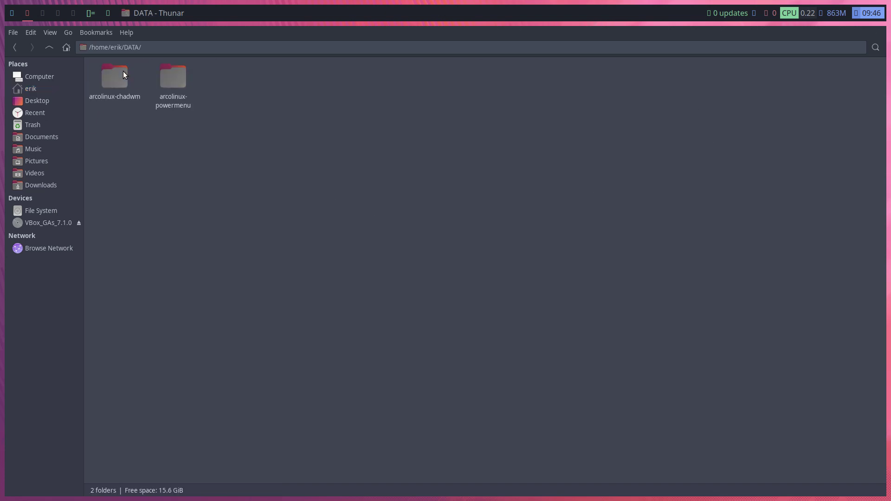
{"action": "double_click", "coordinate": [116, 80]}
{"action": "double_click", "coordinate": [116, 79]}
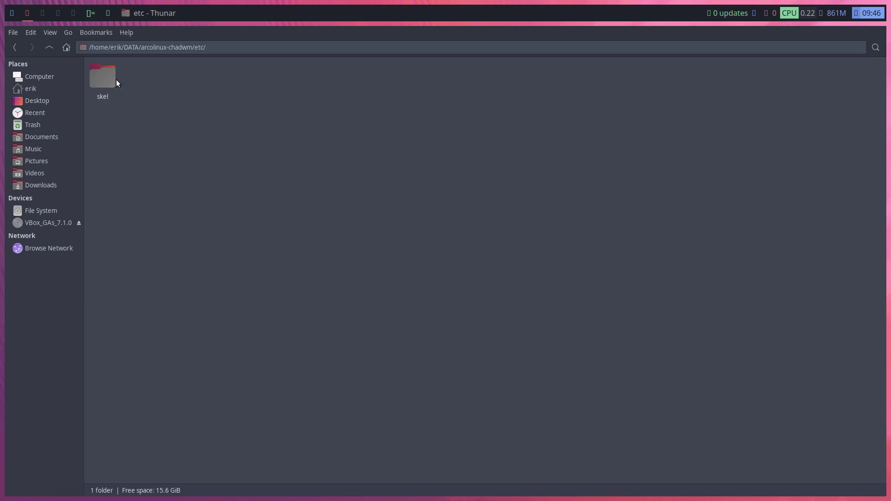
{"action": "double_click", "coordinate": [109, 79]}
{"action": "key", "text": "ctrl+h"}
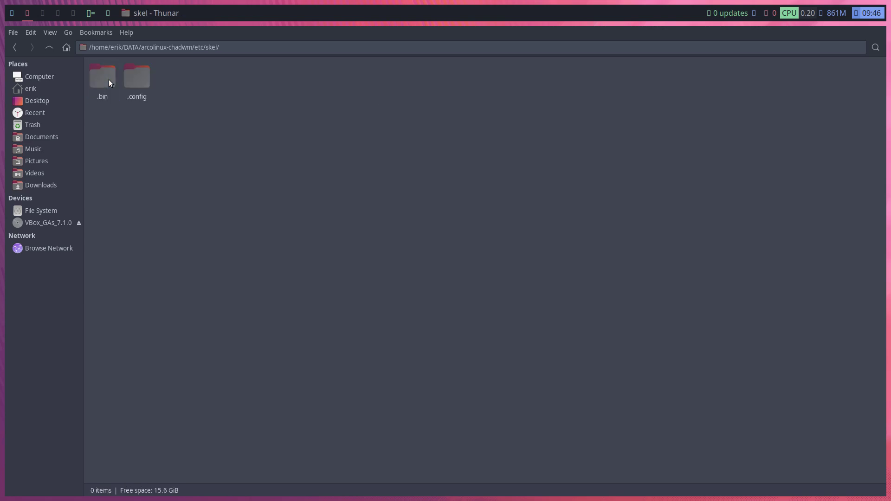
{"action": "double_click", "coordinate": [131, 74]}
{"action": "double_click", "coordinate": [109, 79]}
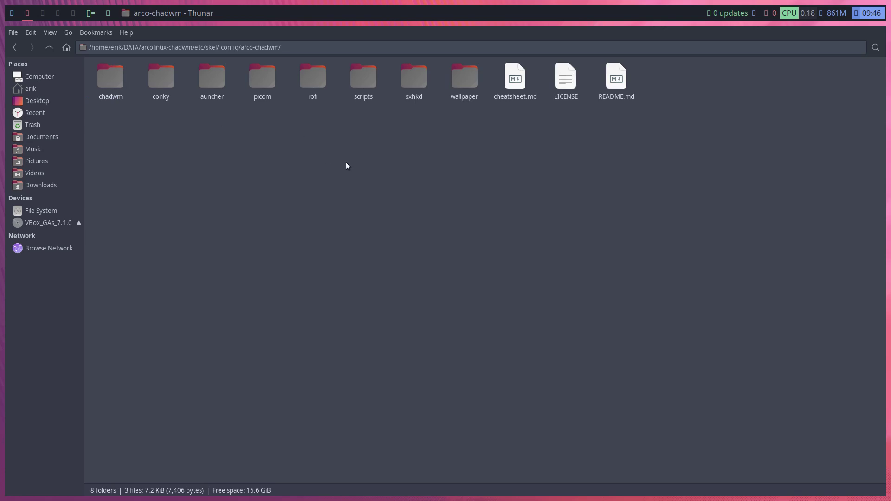
{"action": "left_click", "coordinate": [306, 79]}
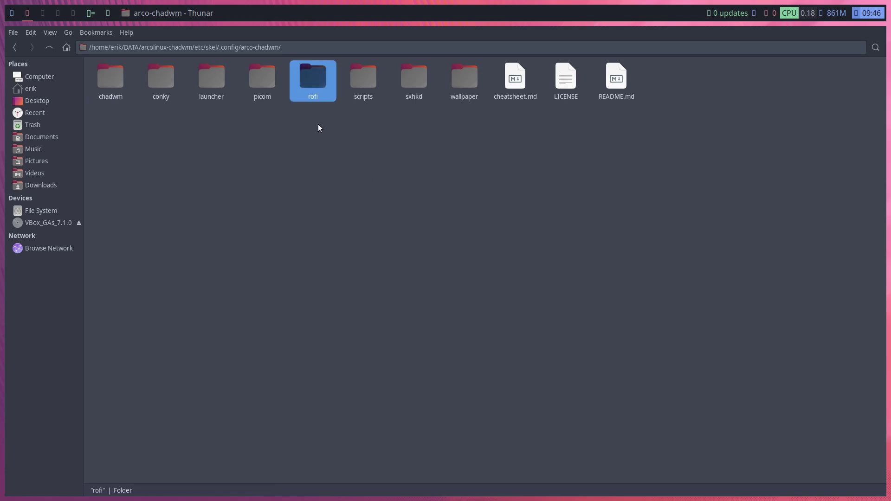
Open a second Thunar window at ~/.config/chadwm and enter its rofi folder
{"action": "key", "text": "super+shift+Return"}
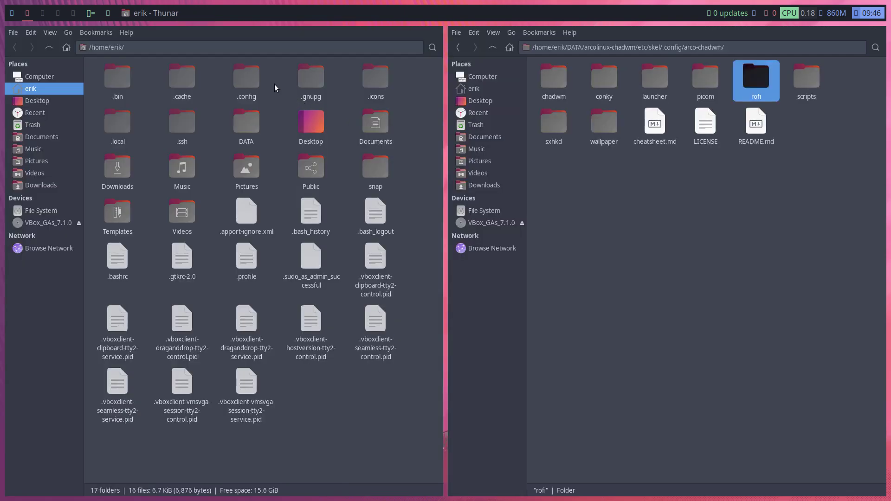
{"action": "double_click", "coordinate": [246, 79]}
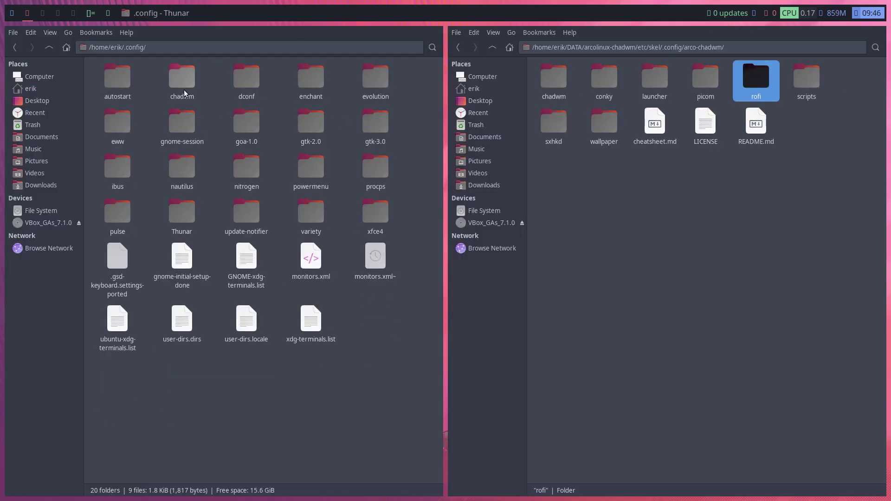
{"action": "double_click", "coordinate": [183, 83]}
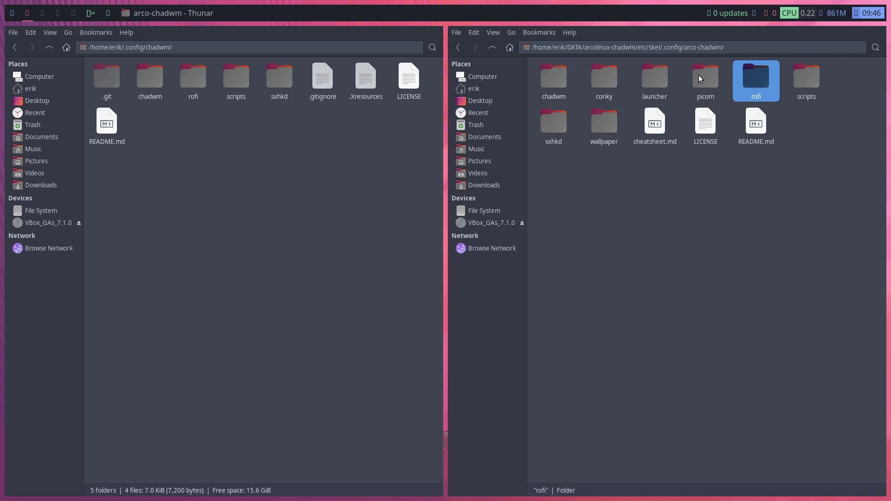
{"action": "double_click", "coordinate": [280, 80]}
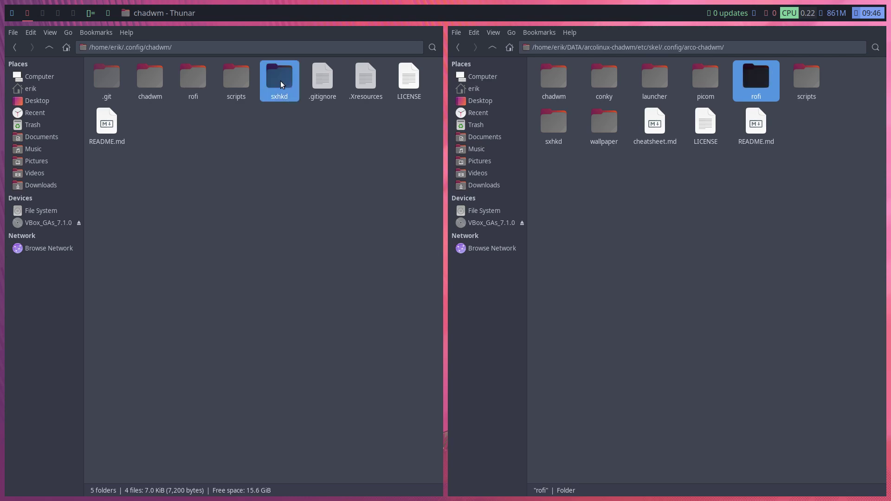
{"action": "left_click", "coordinate": [49, 46]}
{"action": "double_click", "coordinate": [194, 80]}
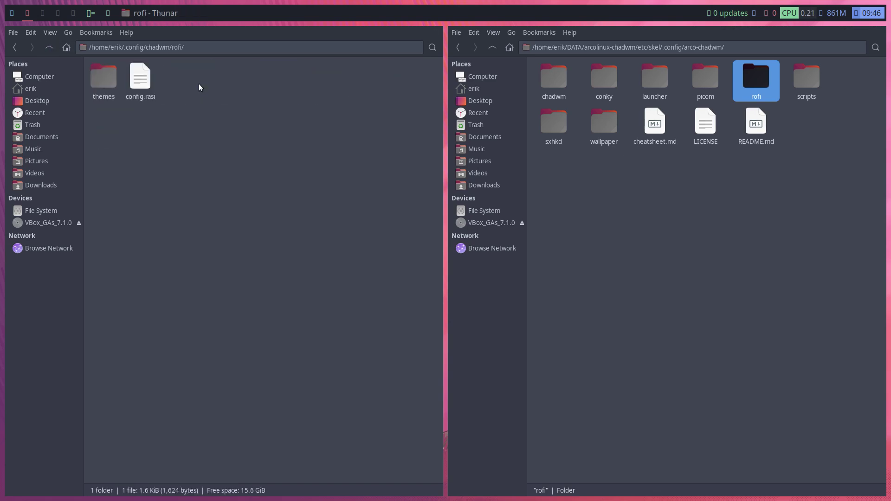
Compare the skel and chadwm rofi folders, then open run.sh from the chadwm scripts folder
{"action": "double_click", "coordinate": [769, 81]}
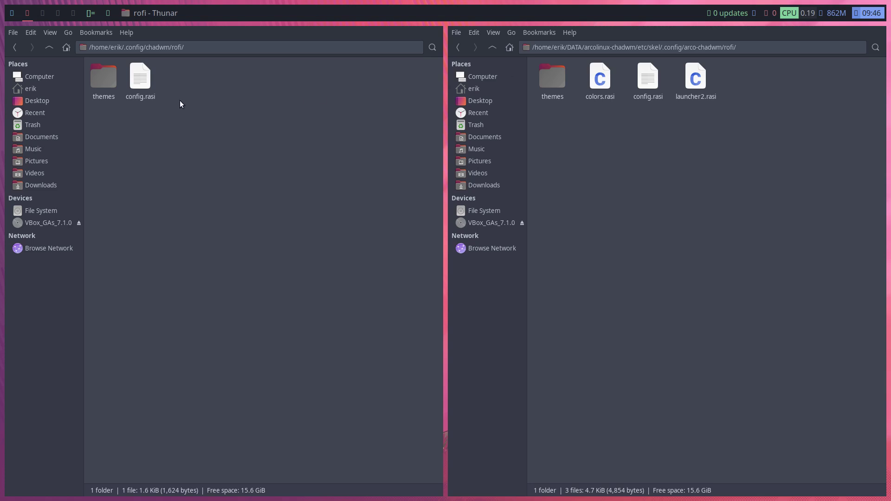
{"action": "left_click", "coordinate": [49, 47]}
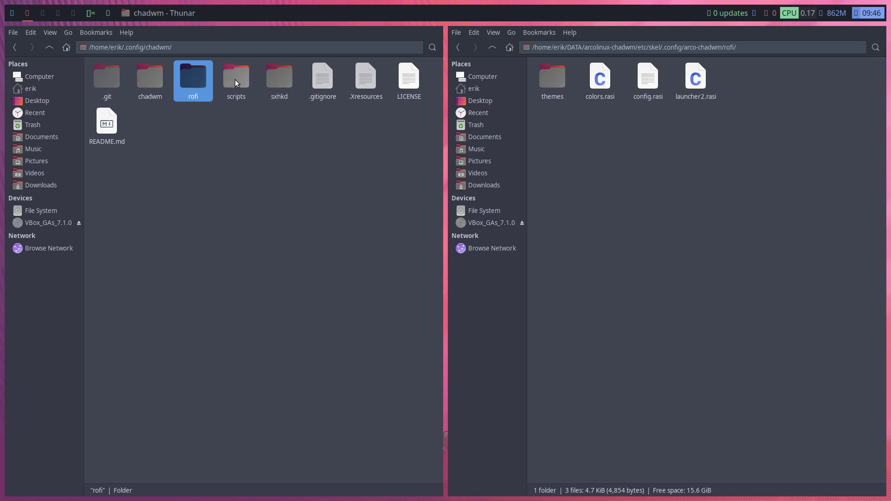
{"action": "double_click", "coordinate": [191, 77]}
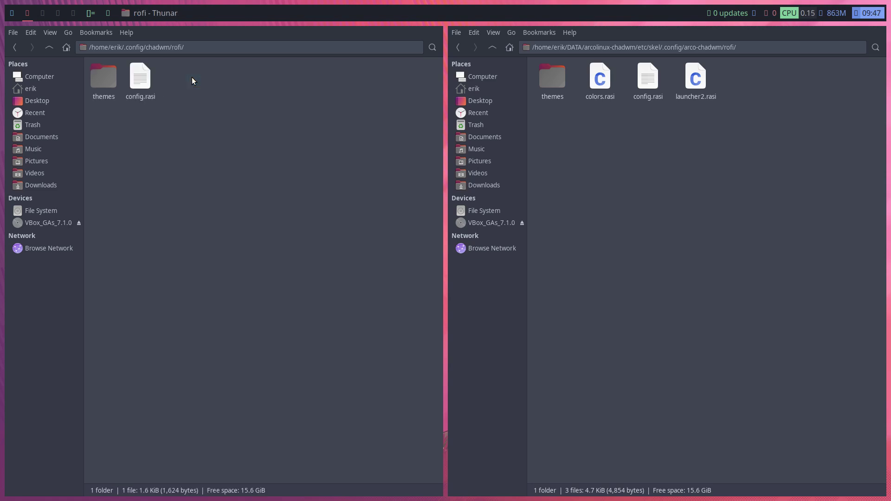
{"action": "left_click", "coordinate": [53, 46]}
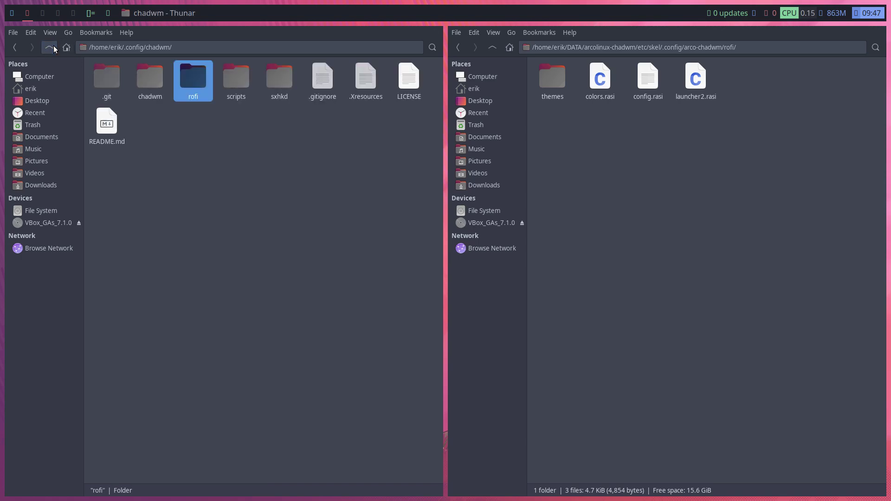
{"action": "double_click", "coordinate": [235, 80]}
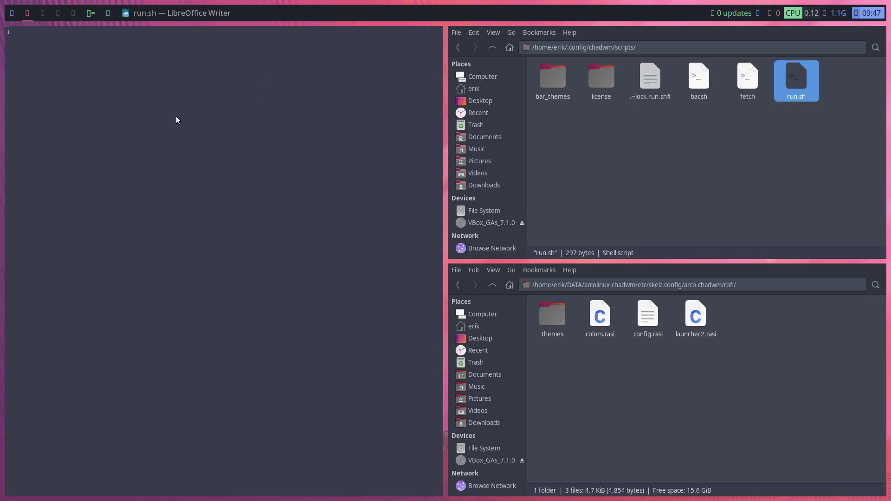
Close run.sh in LibreOffice Writer and quit the LibreOffice Start Center
{"action": "key", "text": "Escape"}
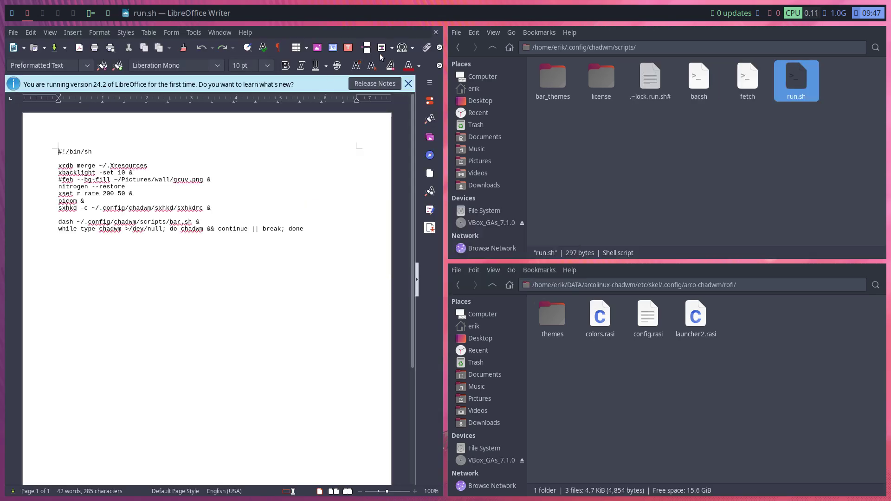
{"action": "left_click", "coordinate": [435, 32]}
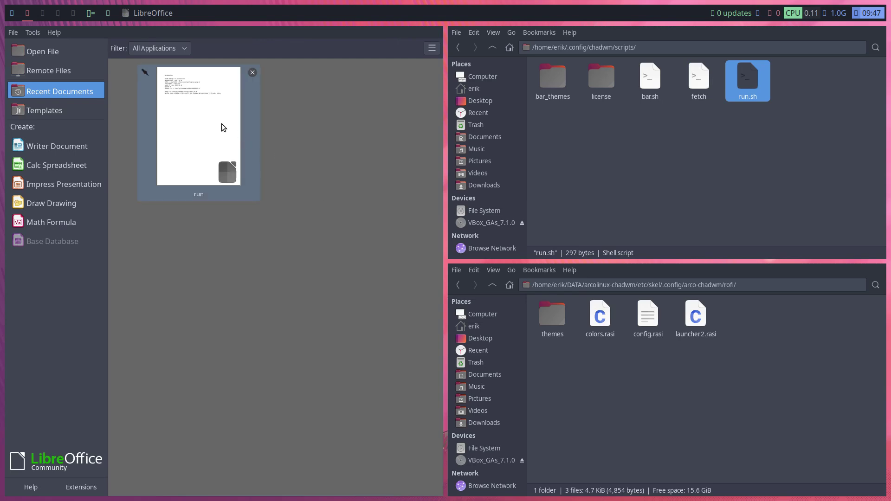
{"action": "key", "text": "ctrl+q"}
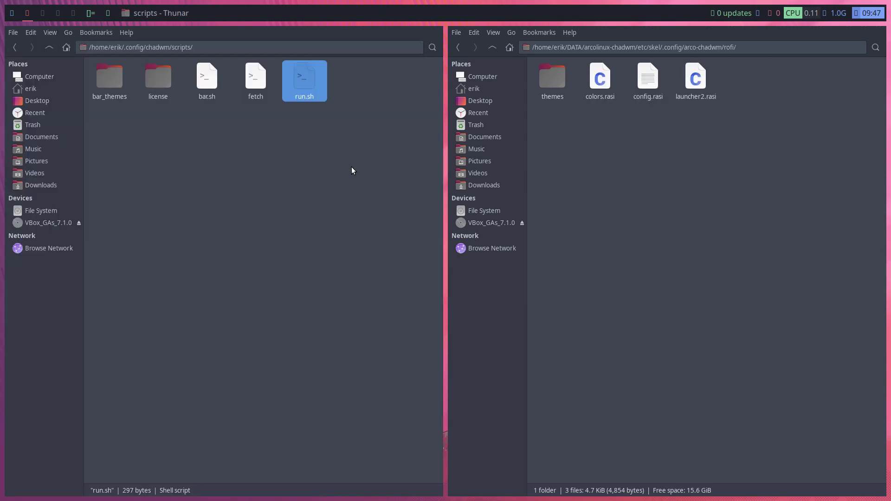
Set Sublime Text as the default application for run.sh and open it there
{"action": "right_click", "coordinate": [304, 82]}
{"action": "mouse_move", "coordinate": [422, 102]}
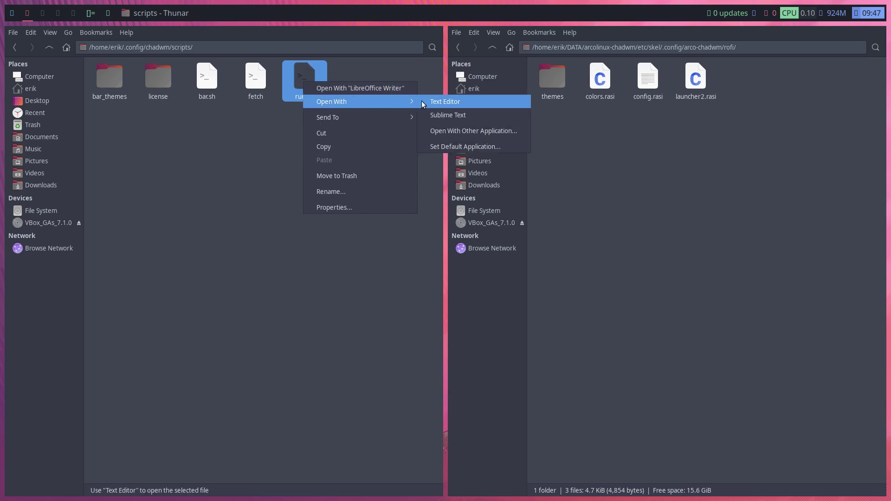
{"action": "left_click", "coordinate": [447, 146]}
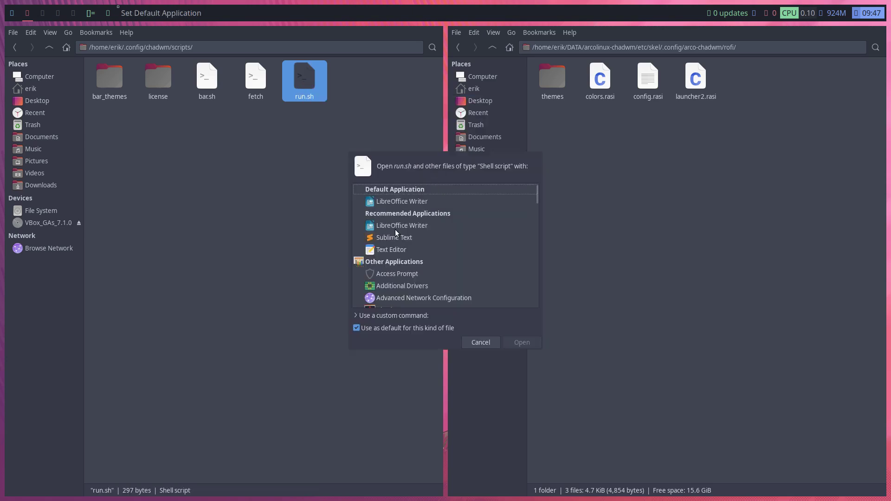
{"action": "left_click", "coordinate": [396, 237]}
{"action": "left_click", "coordinate": [493, 344]}
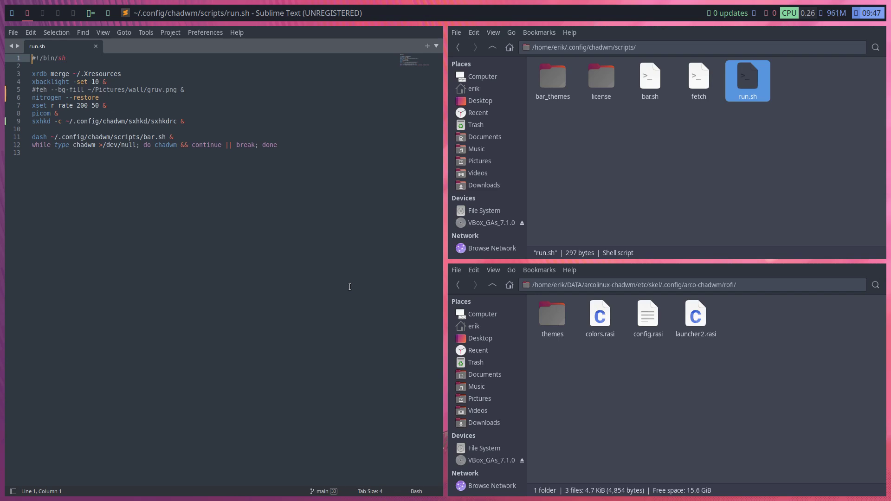
{"action": "scroll", "coordinate": [261, 216], "scroll_direction": "up", "scroll_amount": 4, "text": "ctrl"}
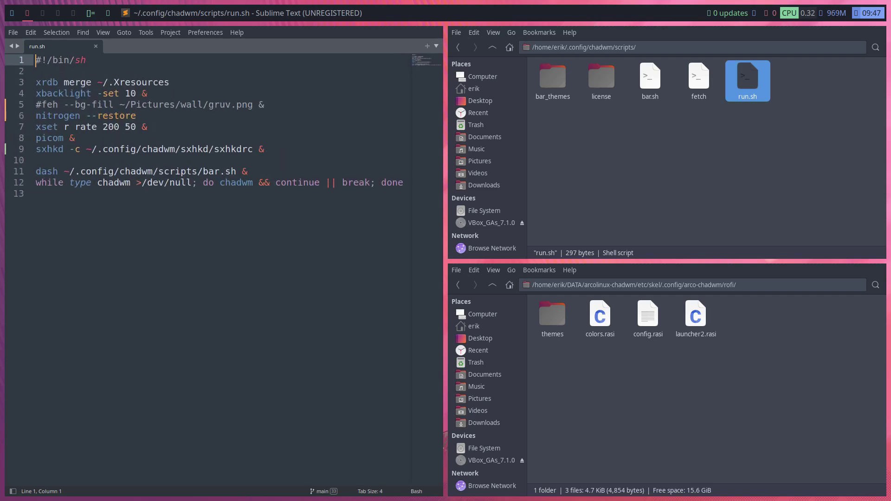
{"action": "scroll", "coordinate": [261, 215], "scroll_direction": "down", "scroll_amount": 2, "text": "ctrl"}
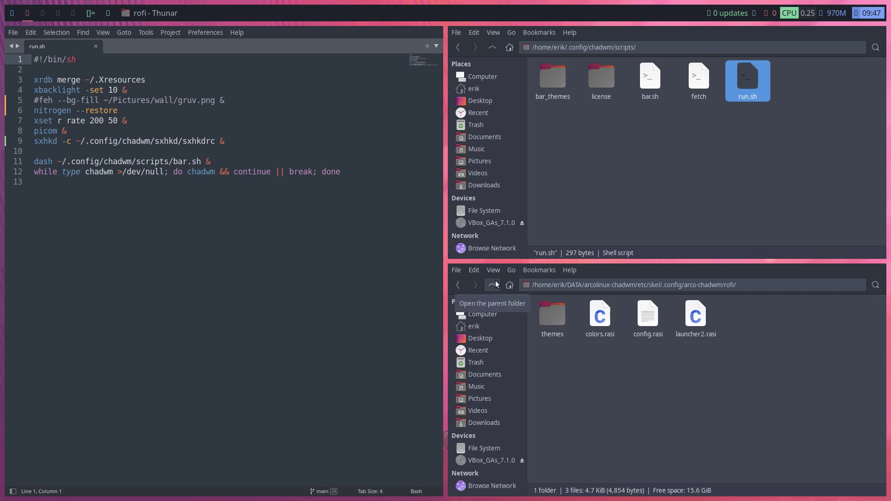
Rename the chadwm rofi folder to rofifromchadwm
{"action": "left_click", "coordinate": [614, 151]}
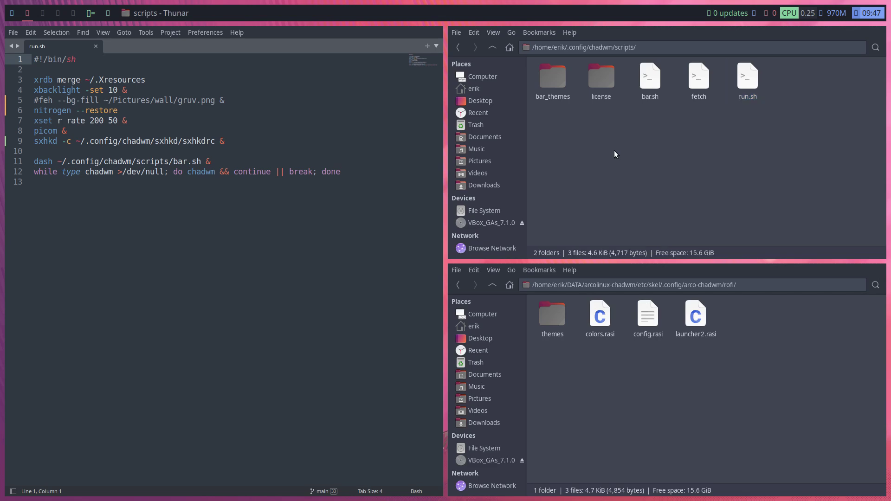
{"action": "left_click", "coordinate": [493, 48]}
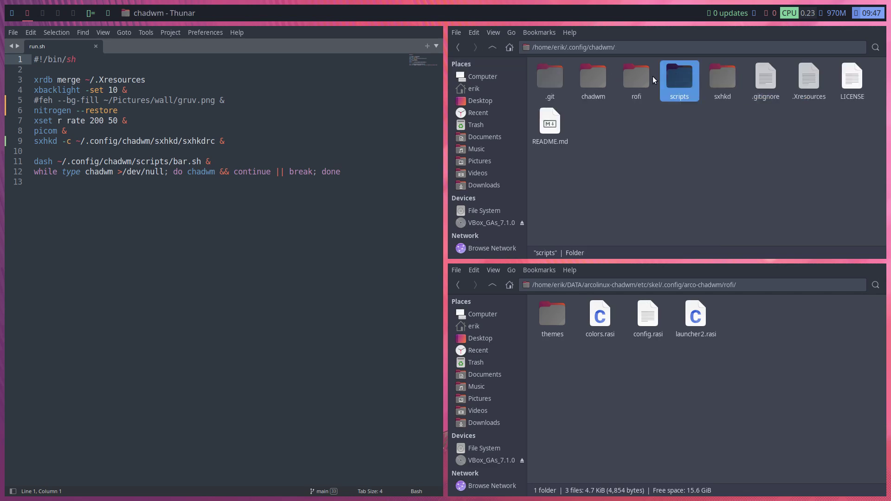
{"action": "left_click", "coordinate": [633, 86]}
{"action": "key", "text": "F2"}
{"action": "key", "text": "End"}
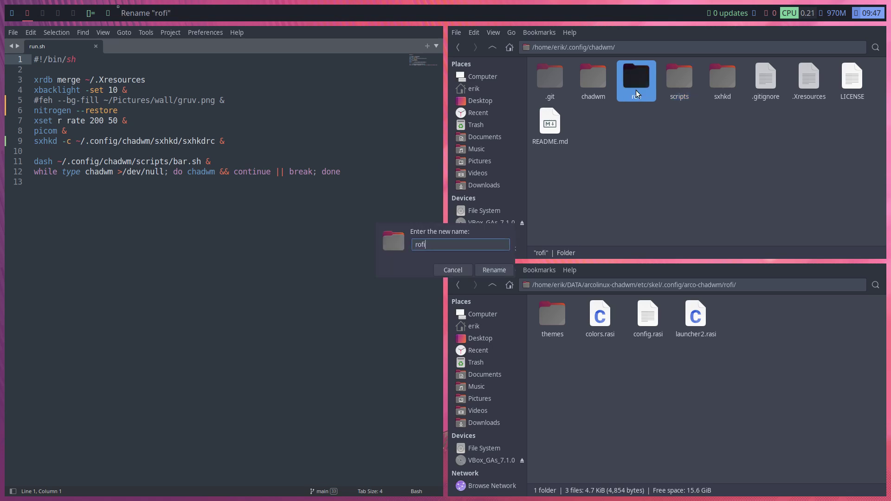
{"action": "type", "text": "fromchadwm"}
{"action": "key", "text": "Return"}
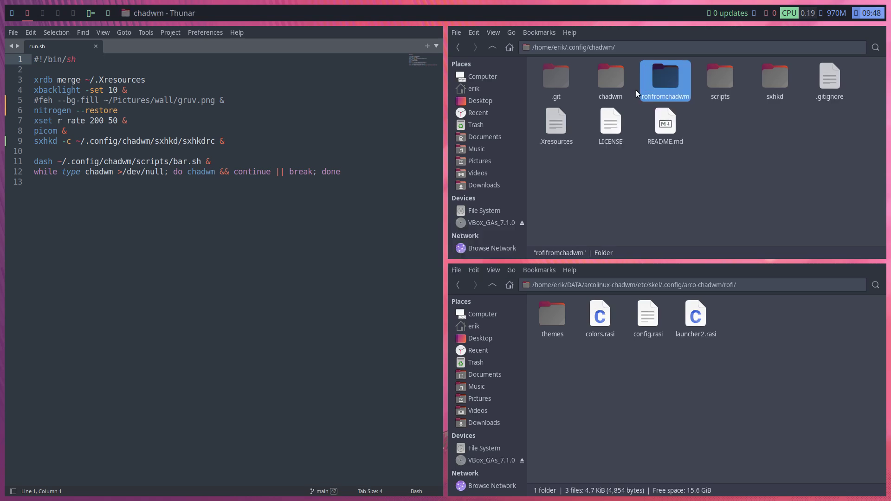
Paste the skel rofi folder into ~/.config/chadwm, then open sxhkd/sxhkdrc
{"action": "left_click", "coordinate": [492, 285]}
{"action": "left_click", "coordinate": [680, 399]}
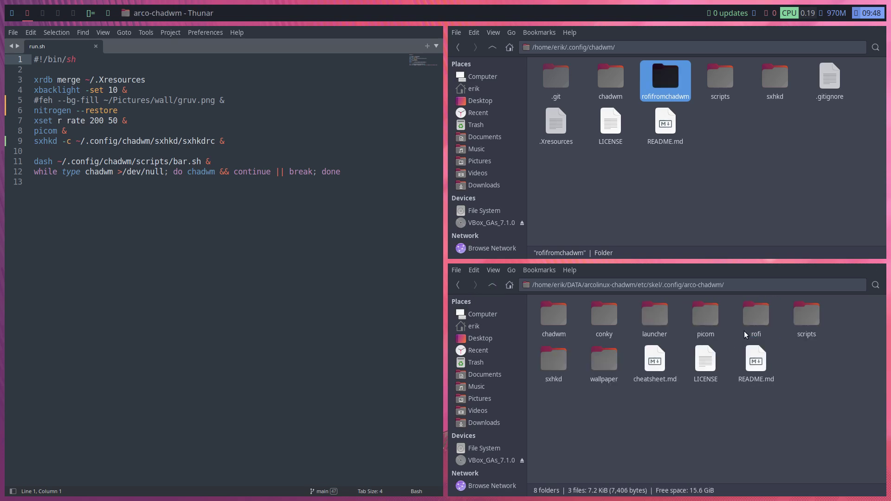
{"action": "left_click", "coordinate": [765, 316]}
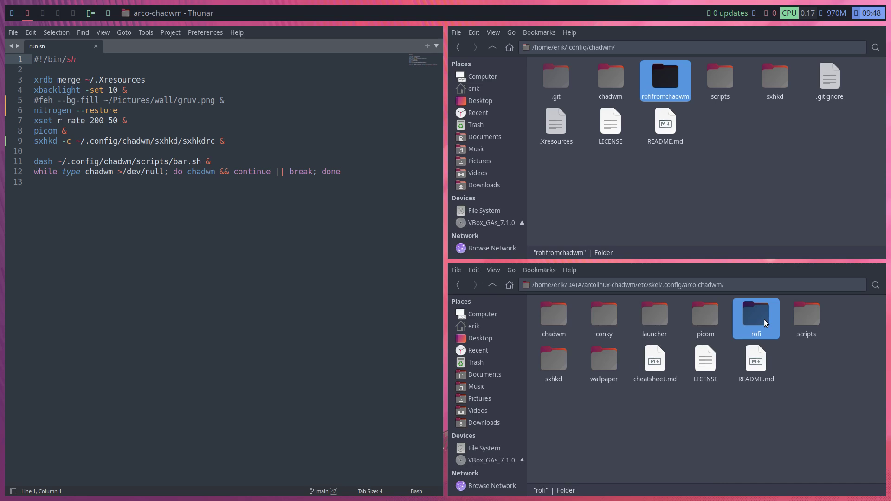
{"action": "left_click", "coordinate": [699, 212]}
{"action": "key", "text": "ctrl+v"}
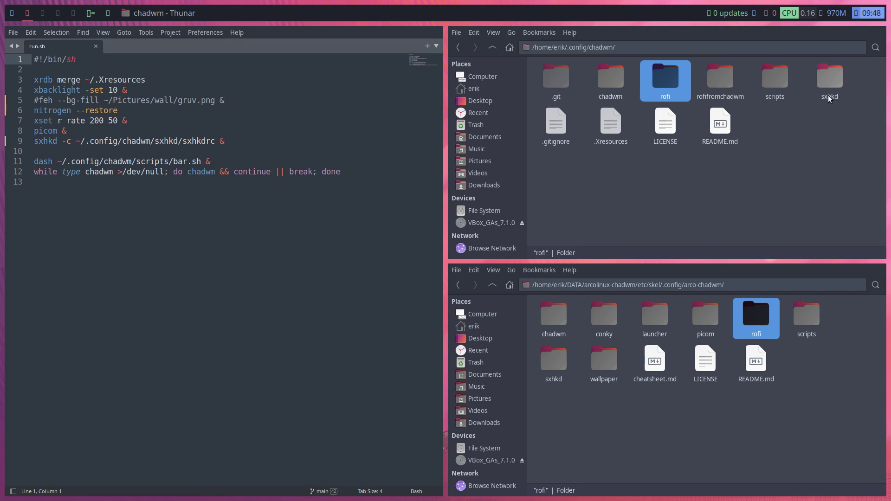
{"action": "left_click", "coordinate": [832, 79]}
{"action": "double_click", "coordinate": [832, 79]}
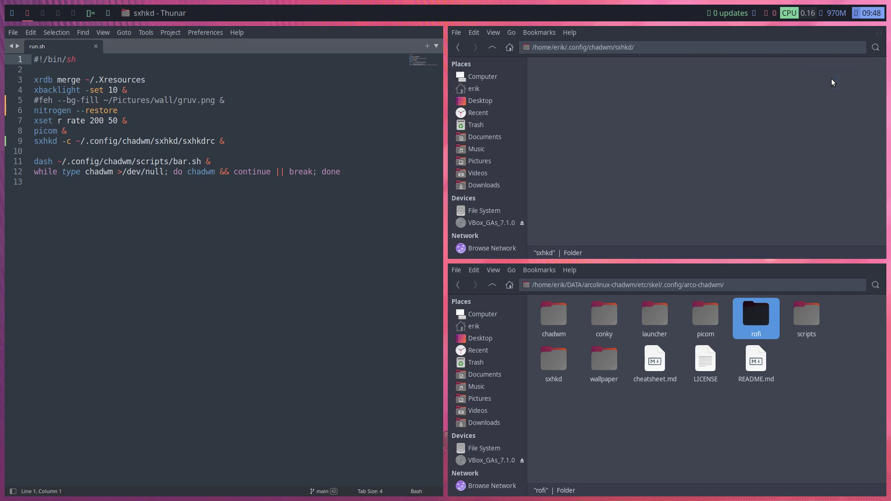
{"action": "double_click", "coordinate": [551, 80]}
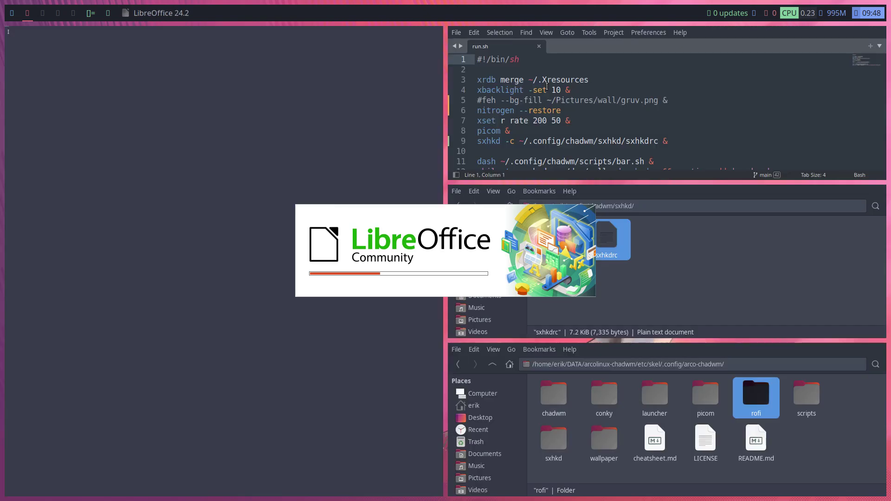
Make Sublime Text the default application for sxhkdrc and open it
{"action": "key", "text": "super+q"}
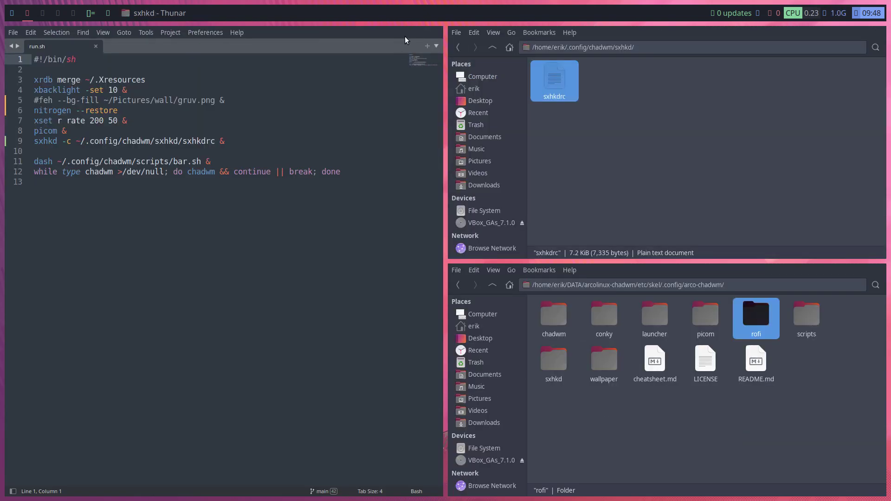
{"action": "right_click", "coordinate": [553, 79]}
{"action": "mouse_move", "coordinate": [584, 101]}
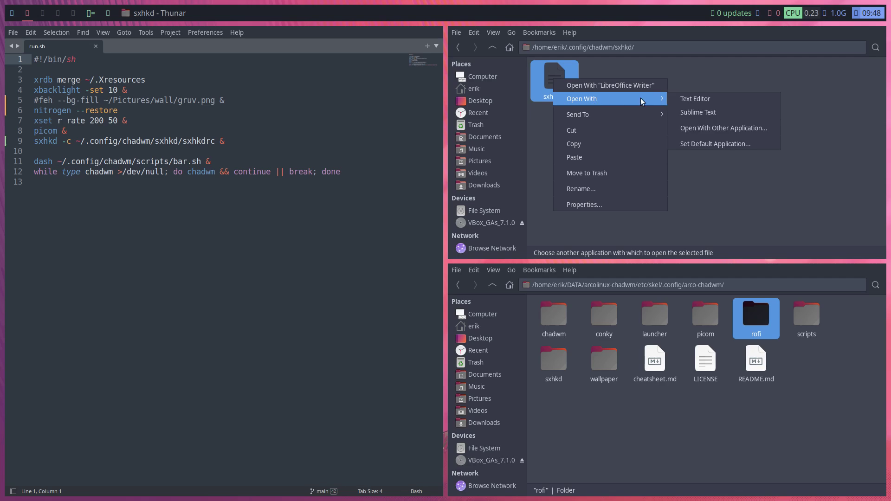
{"action": "left_click", "coordinate": [727, 144]}
{"action": "left_click", "coordinate": [402, 240]}
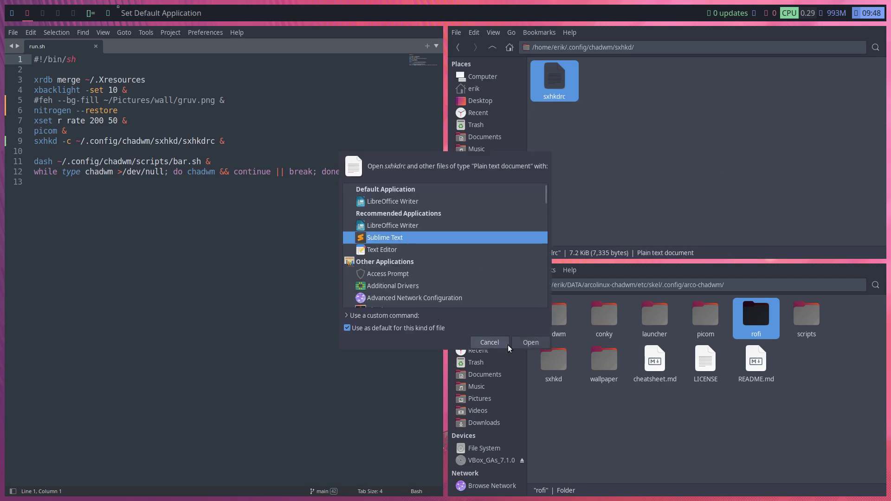
{"action": "left_click", "coordinate": [530, 341]}
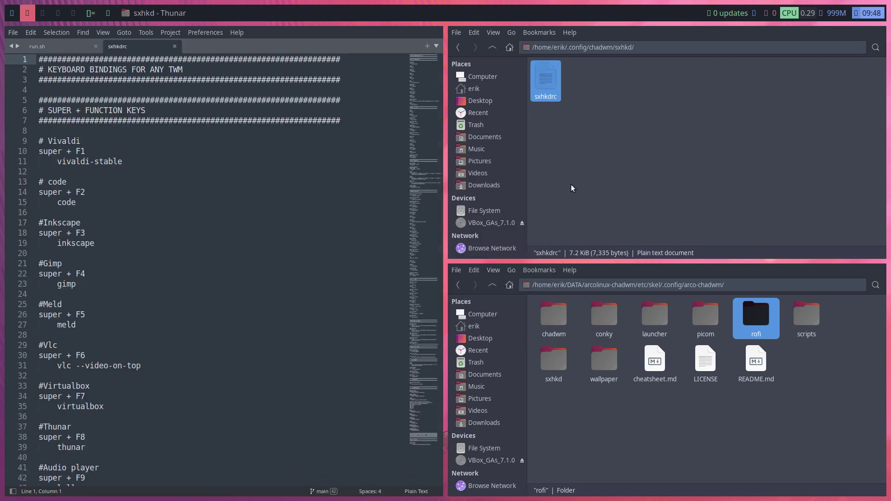
Search sxhkdrc for 'rofi' in a fullscreen editor and reach the launcher theme line
{"action": "left_click", "coordinate": [175, 286]}
{"action": "key", "text": "ctrl+f"}
{"action": "type", "text": "rofi"}
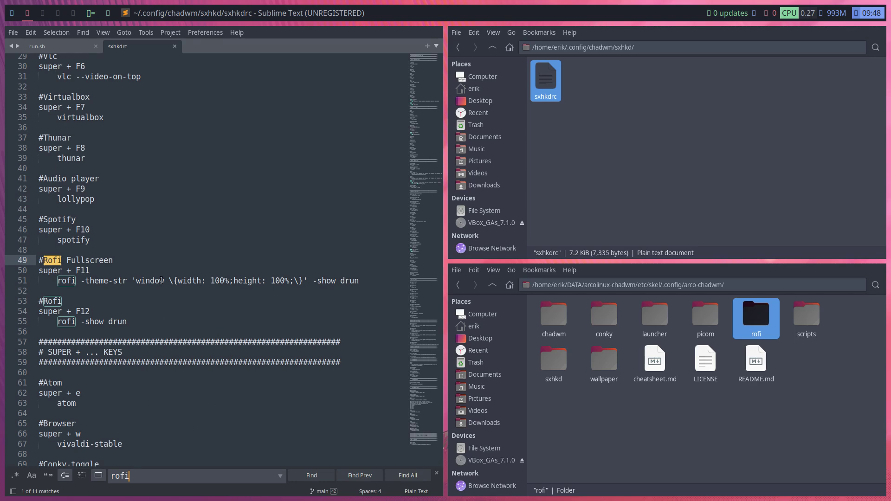
{"action": "key", "text": "super+f"}
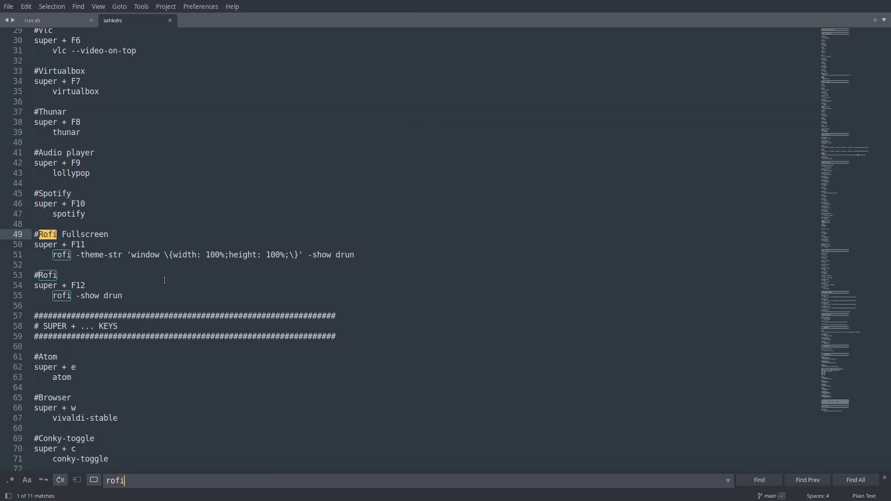
{"action": "left_click", "coordinate": [759, 476]}
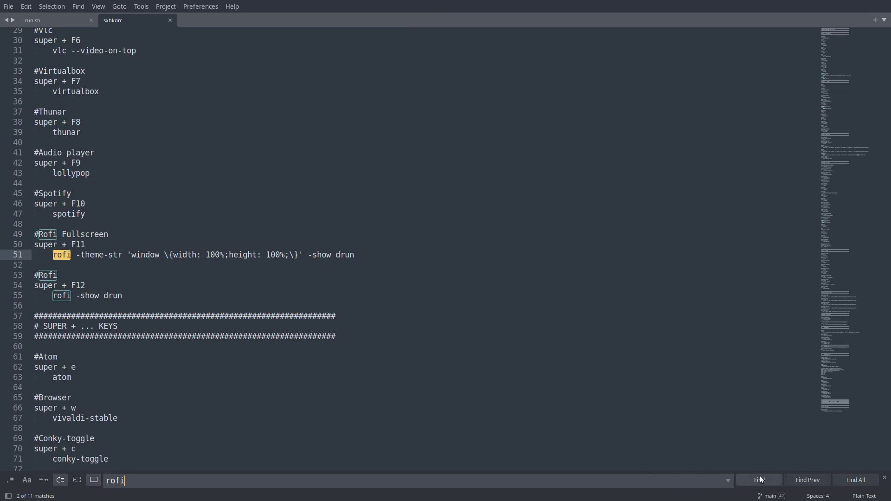
{"action": "left_click", "coordinate": [760, 475]}
{"action": "left_click", "coordinate": [759, 476]}
{"action": "left_click", "coordinate": [759, 476]}
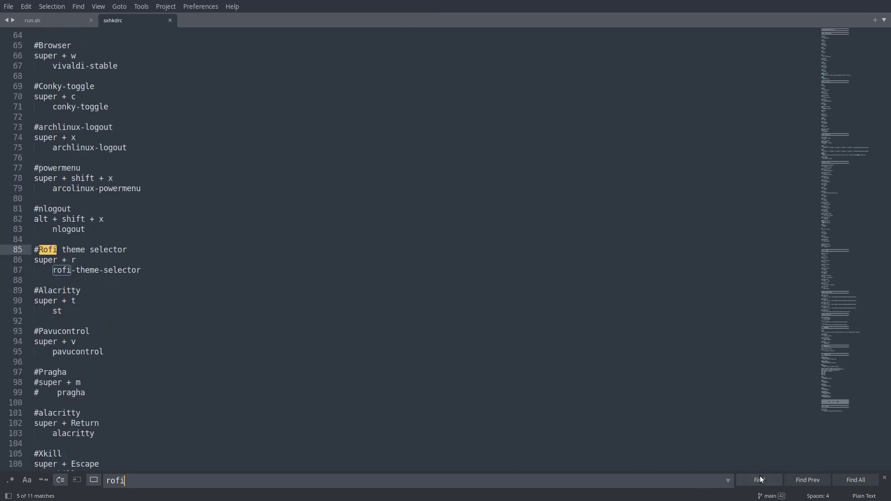
{"action": "left_click", "coordinate": [760, 476]}
{"action": "left_click", "coordinate": [759, 476]}
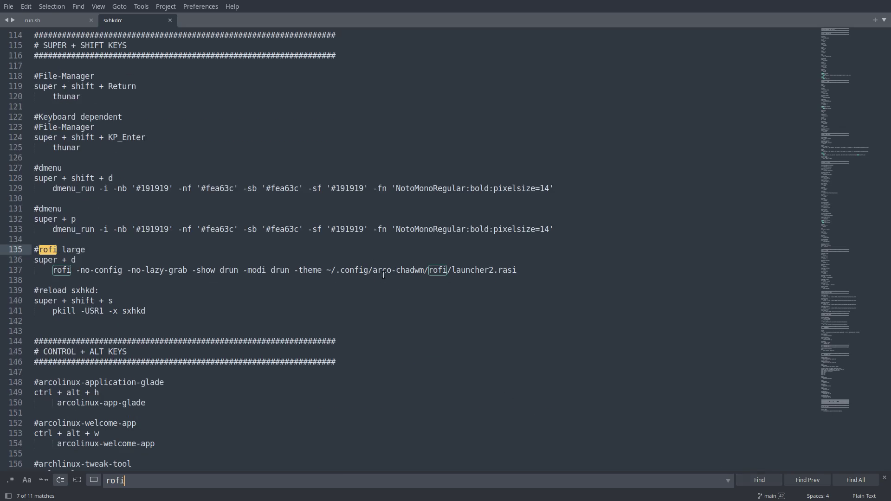
Remove 'arco-' so the theme path reads ~/.config/chadwm/rofi/launcher2.rasi, then save
{"action": "left_click", "coordinate": [397, 271]}
{"action": "key", "text": "BackSpace"}
{"action": "key", "text": "BackSpace"}
{"action": "key", "text": "BackSpace"}
{"action": "key", "text": "BackSpace"}
{"action": "key", "text": "BackSpace"}
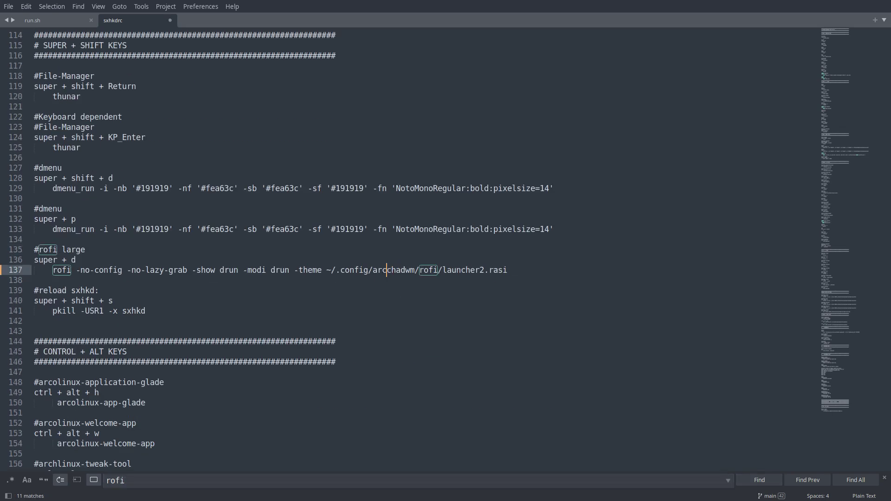
{"action": "left_click", "coordinate": [757, 481]}
{"action": "left_click", "coordinate": [758, 481]}
{"action": "left_click", "coordinate": [758, 481]}
{"action": "left_click", "coordinate": [758, 481]}
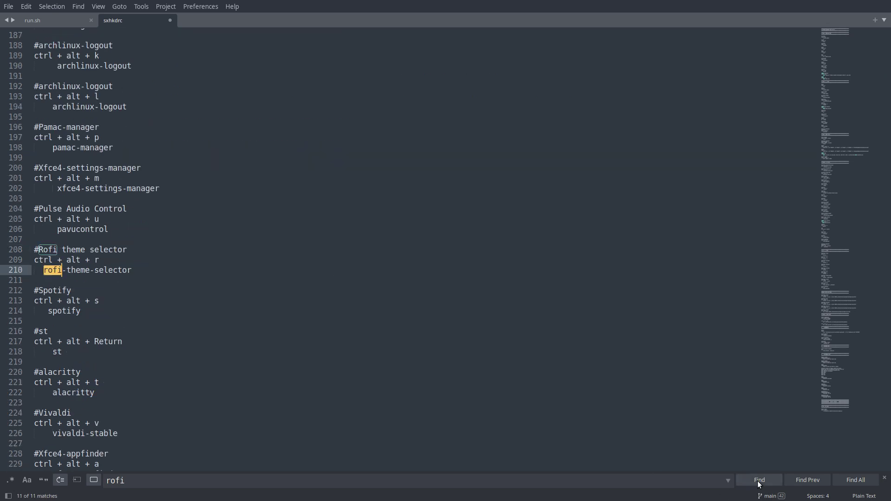
{"action": "left_click", "coordinate": [758, 481]}
{"action": "left_click", "coordinate": [758, 481]}
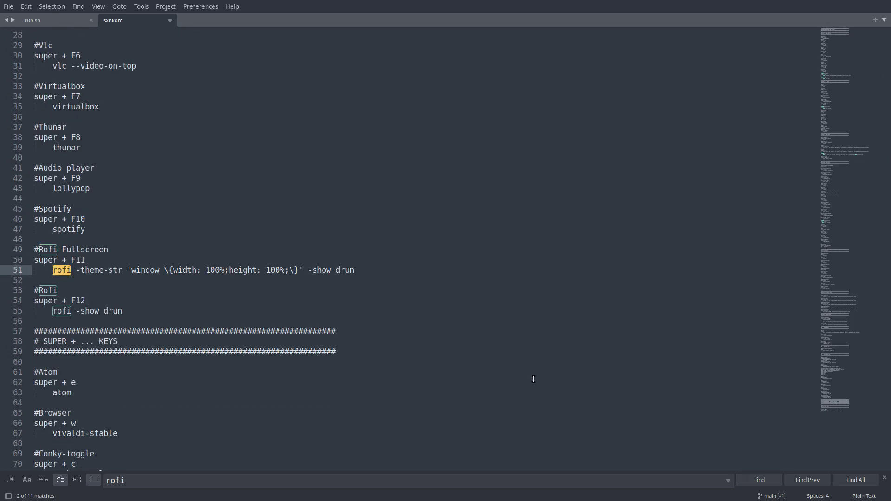
{"action": "left_click", "coordinate": [533, 379]}
{"action": "key", "text": "ctrl+s"}
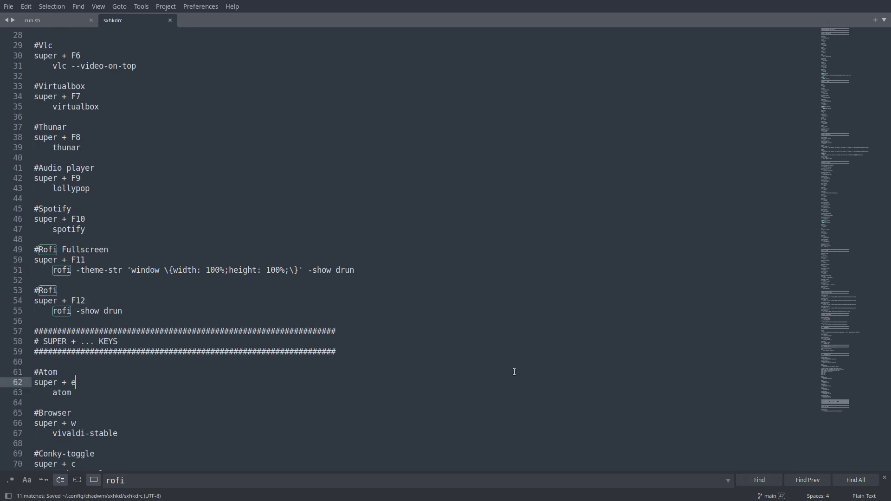
Close Sublime Text and both Thunar windows, and test the rofi launcher
{"action": "key", "text": "super+q"}
{"action": "left_click", "coordinate": [235, 181]}
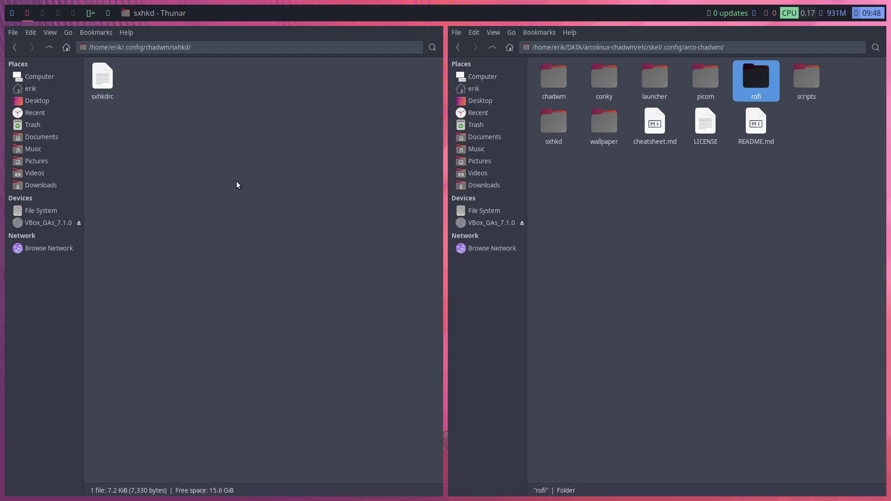
{"action": "key", "text": "super+q"}
{"action": "key", "text": "super+q"}
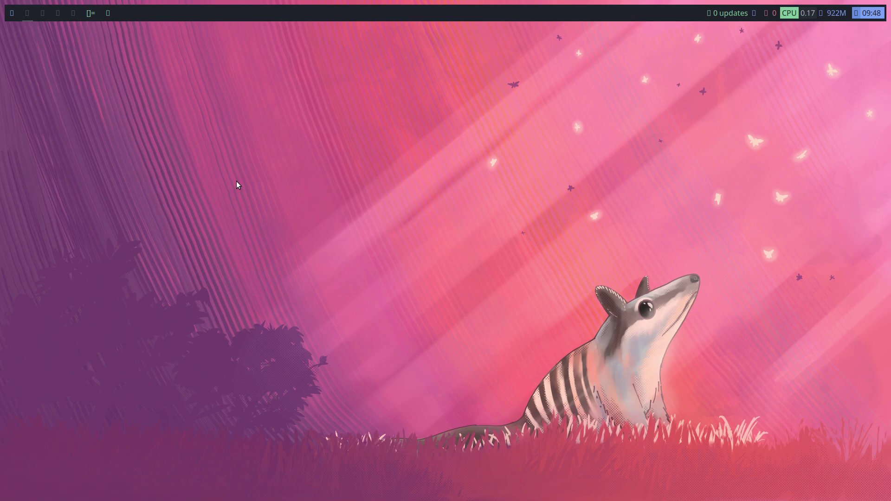
{"action": "key", "text": "super+d"}
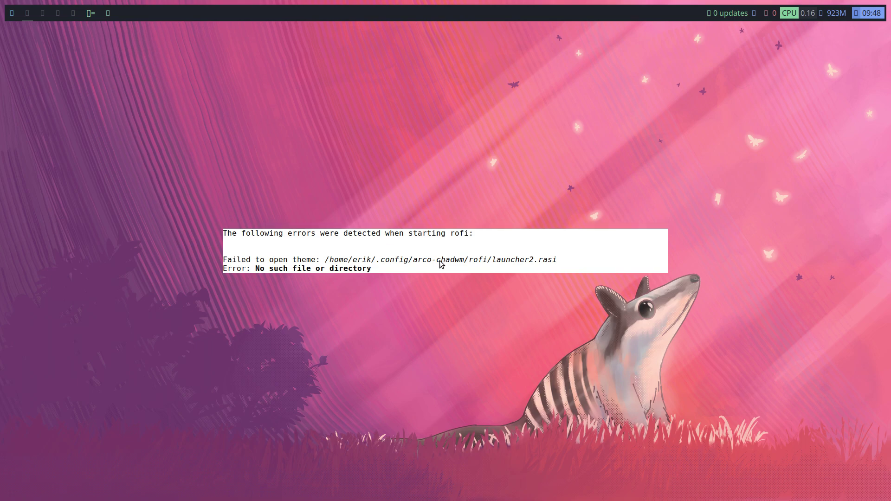
{"action": "key", "text": "Escape"}
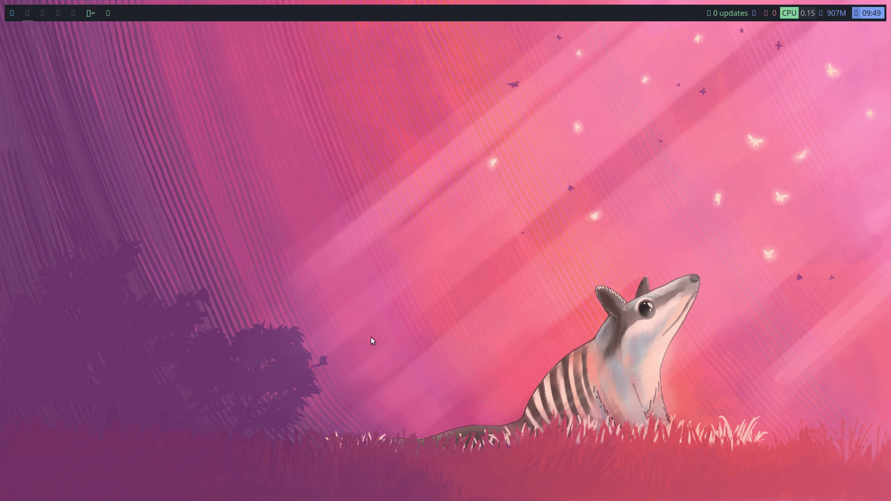
Log out of the chadwm session from the power menu
{"action": "key", "text": "super+x"}
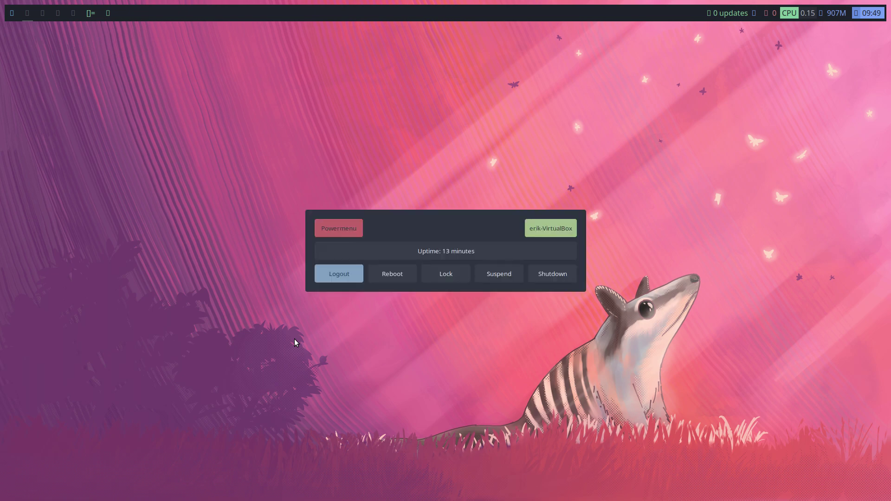
{"action": "key", "text": "Return"}
{"action": "key", "text": "Escape"}
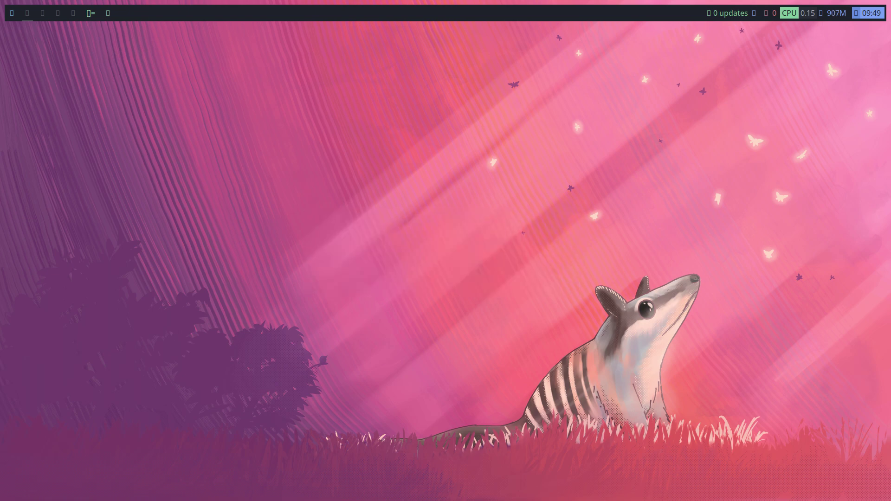
Log back in by selecting the user and entering the account password
{"action": "key", "text": "Return"}
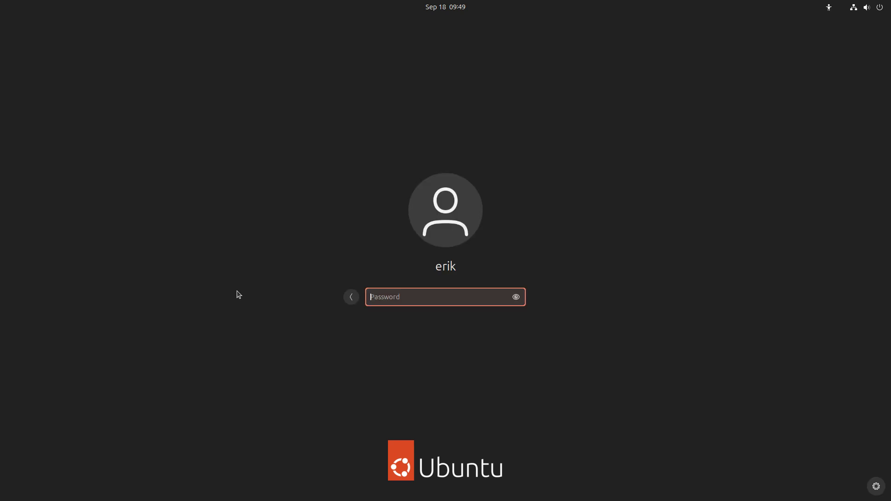
{"action": "type", "text": "erik"}
{"action": "key", "text": "Return"}
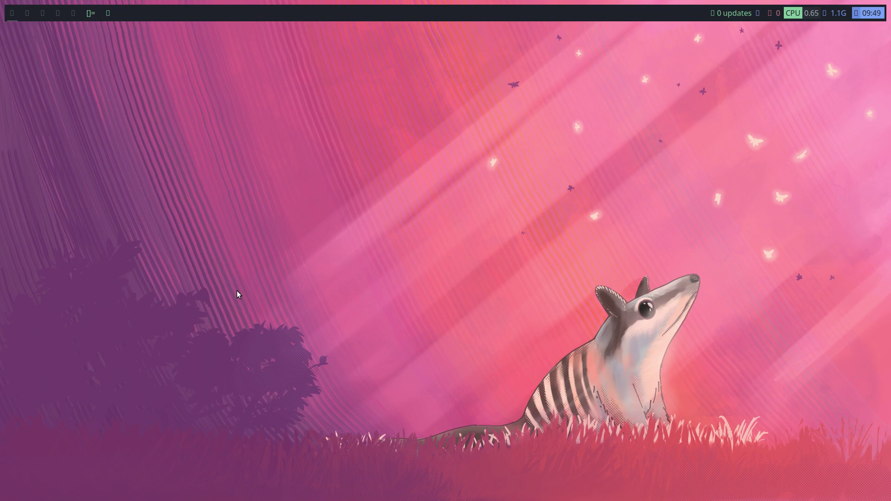
Check dmenu and the launcher2 rofi application grid, then close both
{"action": "key", "text": "alt+p"}
{"action": "key", "text": "Escape"}
{"action": "key", "text": "super"}
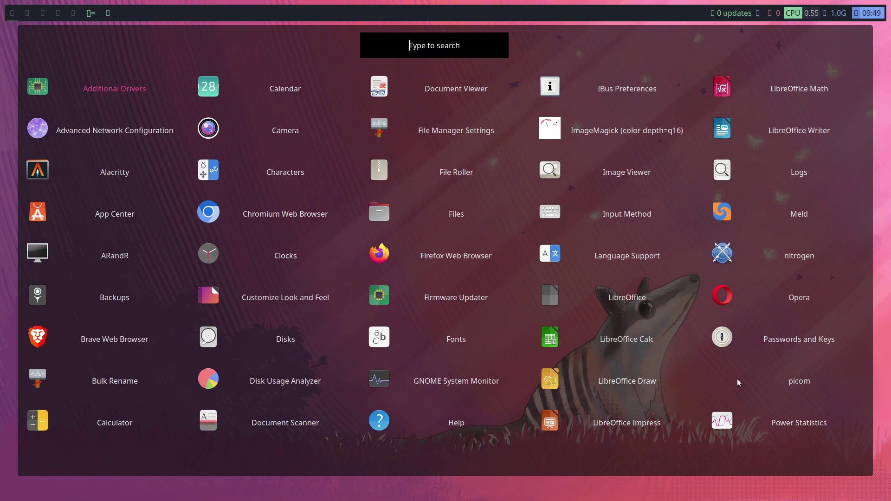
{"action": "key", "text": "Right"}
{"action": "key", "text": "Right"}
{"action": "key", "text": "Right"}
{"action": "key", "text": "Right"}
{"action": "key", "text": "Right"}
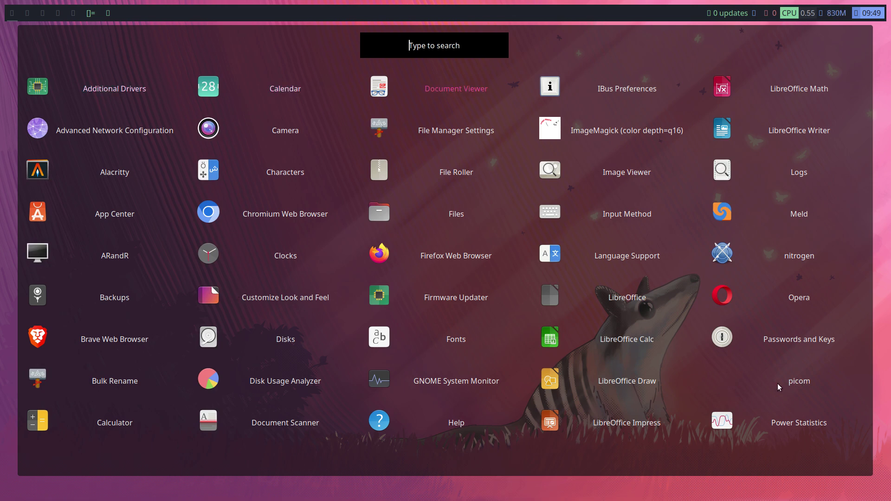
{"action": "key", "text": "Down"}
{"action": "key", "text": "Down"}
{"action": "key", "text": "Down"}
{"action": "key", "text": "Down"}
{"action": "key", "text": "Down"}
{"action": "key", "text": "Down"}
{"action": "key", "text": "Down"}
{"action": "key", "text": "Down"}
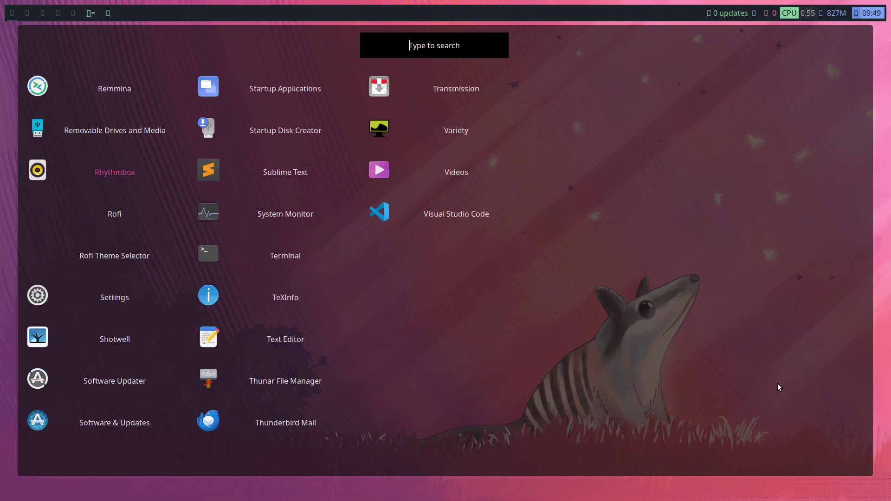
{"action": "key", "text": "Right"}
{"action": "key", "text": "Down"}
{"action": "key", "text": "Down"}
{"action": "key", "text": "Down"}
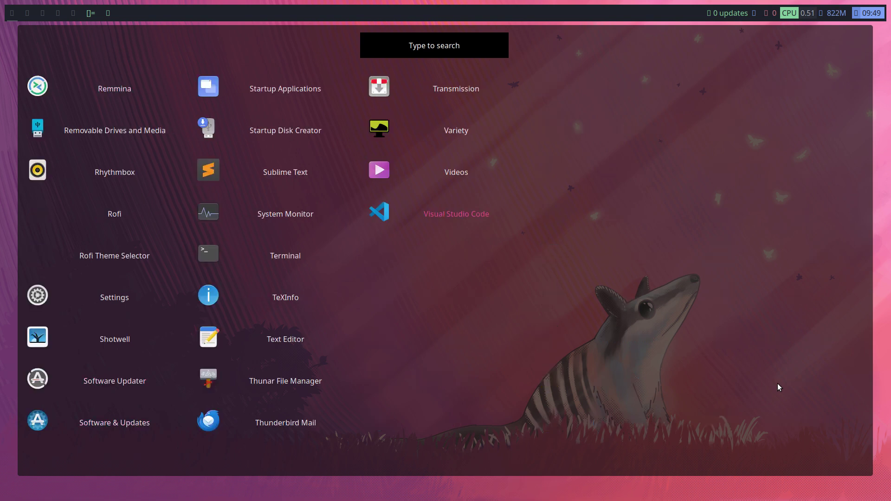
{"action": "key", "text": "Left"}
{"action": "key", "text": "Left"}
{"action": "key", "text": "Left"}
{"action": "key", "text": "Left"}
{"action": "key", "text": "Left"}
{"action": "key", "text": "Up"}
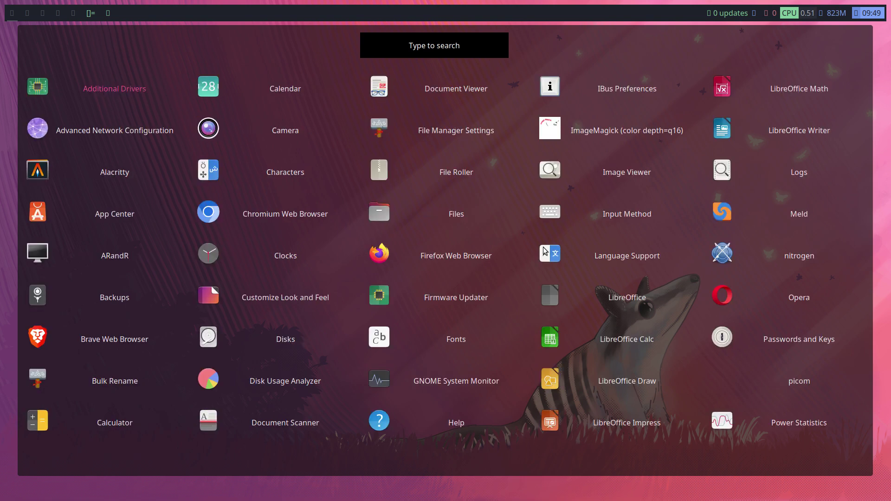
{"action": "key", "text": "Escape"}
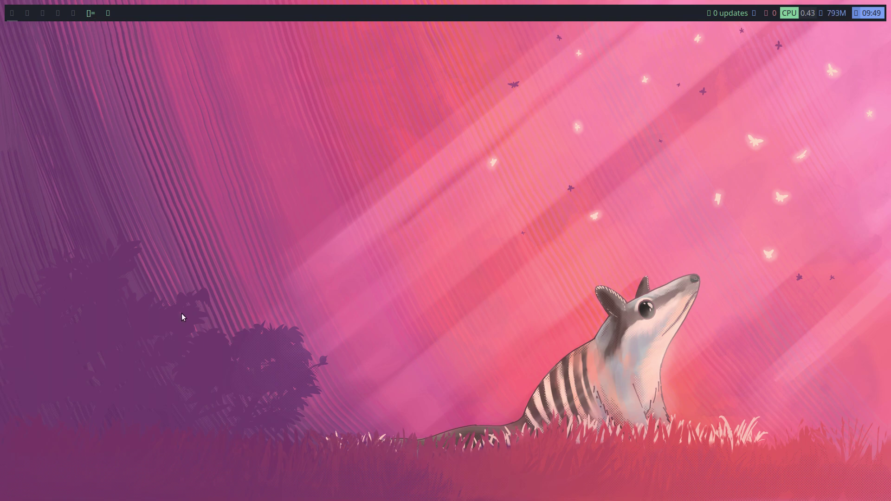
Open Thunar in the ~/.config/chadwm/chadwm source folder
{"action": "key", "text": "super+e"}
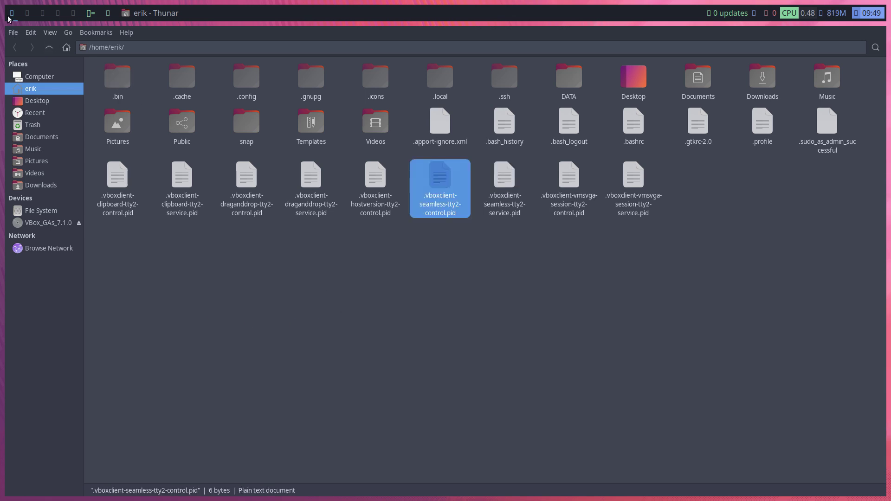
{"action": "left_click", "coordinate": [250, 82]}
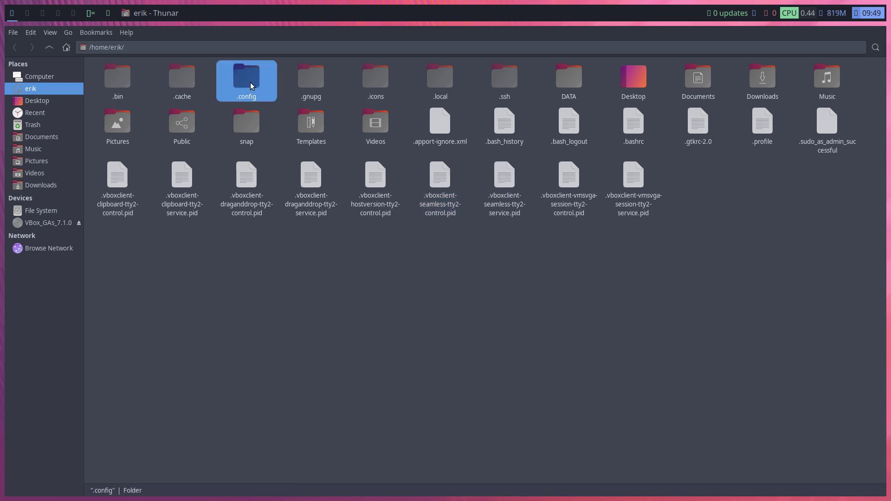
{"action": "double_click", "coordinate": [250, 82]}
{"action": "double_click", "coordinate": [174, 71]}
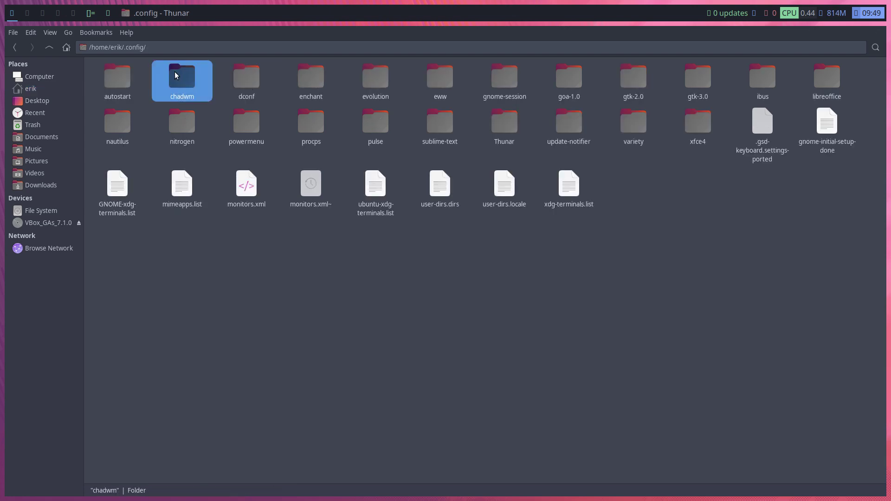
{"action": "double_click", "coordinate": [175, 72]}
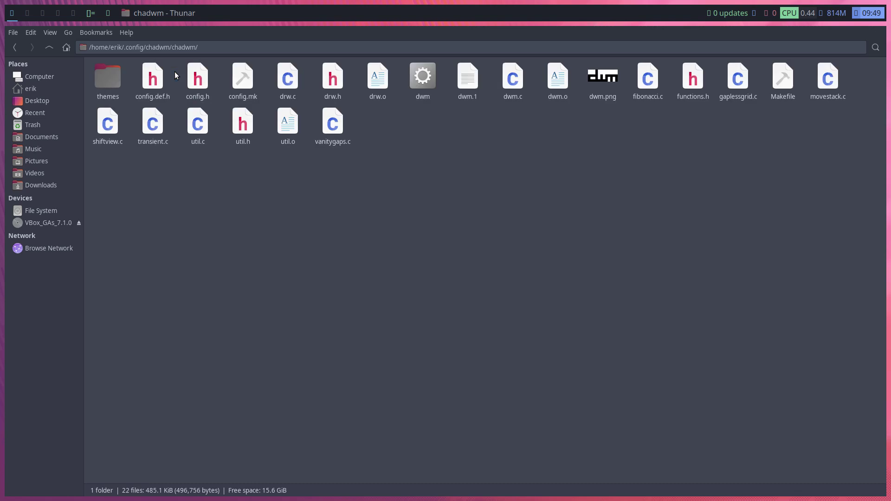
Delete config.h and open config.def.h in Sublime Text
{"action": "left_click", "coordinate": [202, 87]}
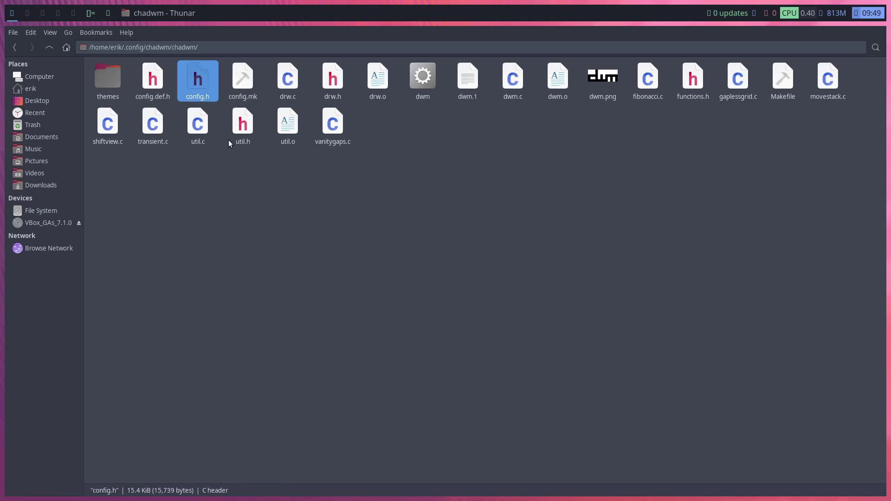
{"action": "key", "text": "Delete"}
{"action": "left_click", "coordinate": [155, 87]}
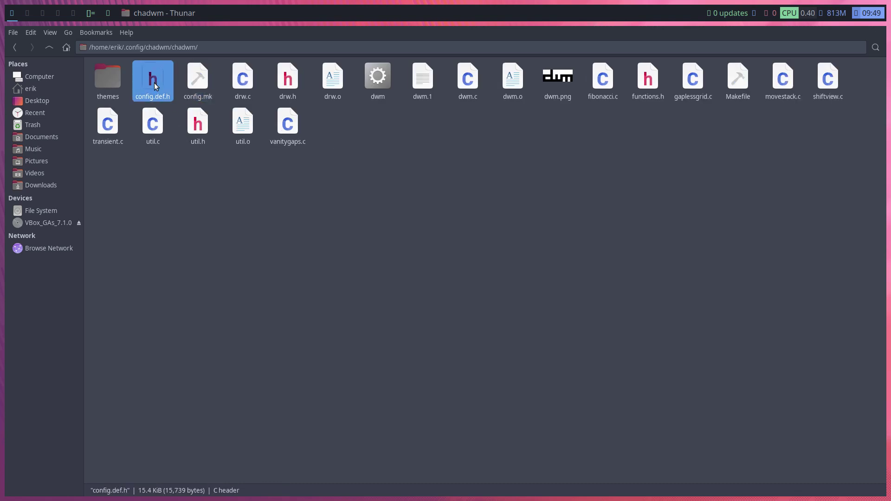
{"action": "right_click", "coordinate": [155, 87]}
{"action": "left_click", "coordinate": [203, 91]}
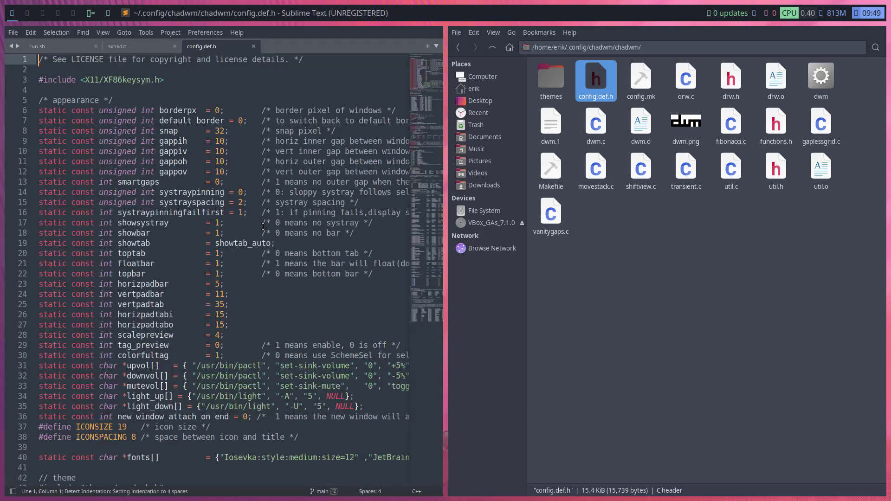
Replace the first two tag glyphs on line 65 with "1" and "2"
{"action": "scroll", "coordinate": [263, 226], "scroll_direction": "down", "scroll_amount": 12}
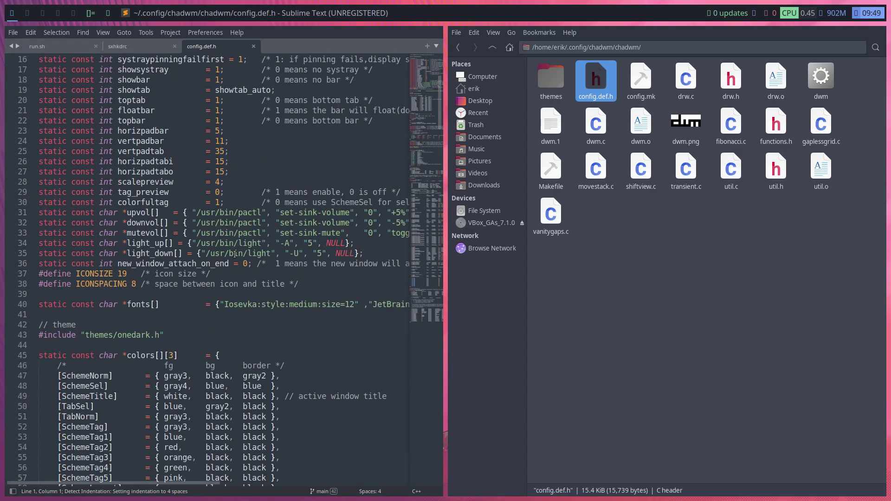
{"action": "scroll", "coordinate": [234, 255], "scroll_direction": "down", "scroll_amount": 3}
{"action": "left_click", "coordinate": [159, 254]}
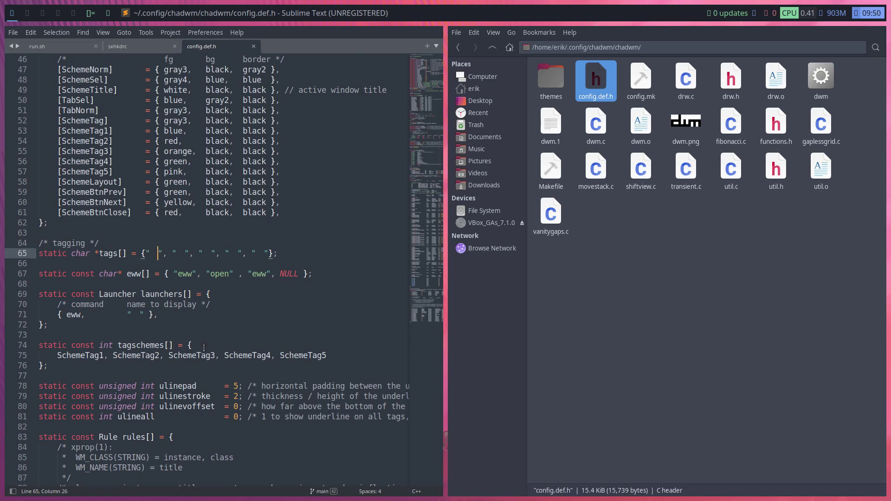
{"action": "key", "text": "BackSpace"}
{"action": "type", "text": "a"}
{"action": "key", "text": "BackSpace"}
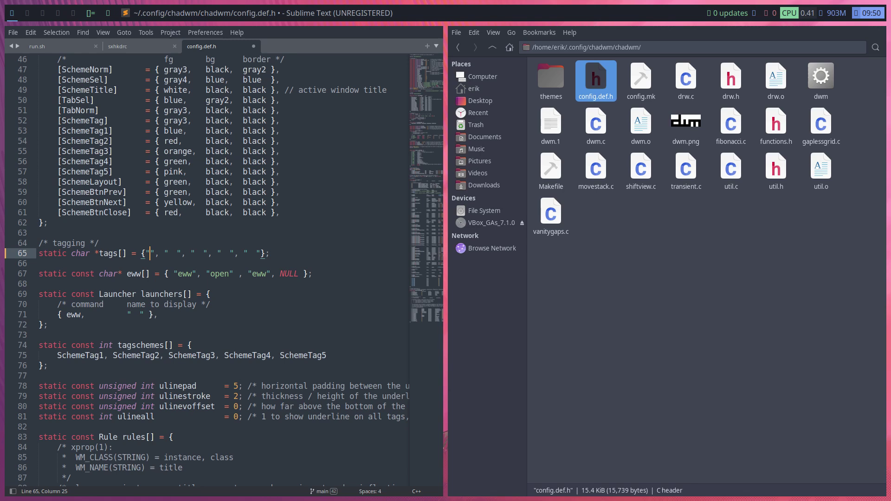
{"action": "type", "text": "1"}
{"action": "key", "text": "Right"}
{"action": "key", "text": "Right"}
{"action": "key", "text": "Right"}
{"action": "key", "text": "Right"}
{"action": "key", "text": "Right"}
{"action": "key", "text": "BackSpace"}
{"action": "type", "text": "2"}
Replace the remaining tag glyphs with "3", "4", "5", save, and select eww on line 67
{"action": "key", "text": "Right"}
{"action": "key", "text": "Right"}
{"action": "key", "text": "Right"}
{"action": "key", "text": "Right"}
{"action": "key", "text": "Right"}
{"action": "key", "text": "BackSpace"}
{"action": "type", "text": "3"}
{"action": "key", "text": "BackSpace"}
{"action": "type", "text": "4"}
{"action": "key", "text": "Right"}
{"action": "key", "text": "Delete"}
{"action": "type", "text": "5"}
{"action": "left_click", "coordinate": [210, 336]}
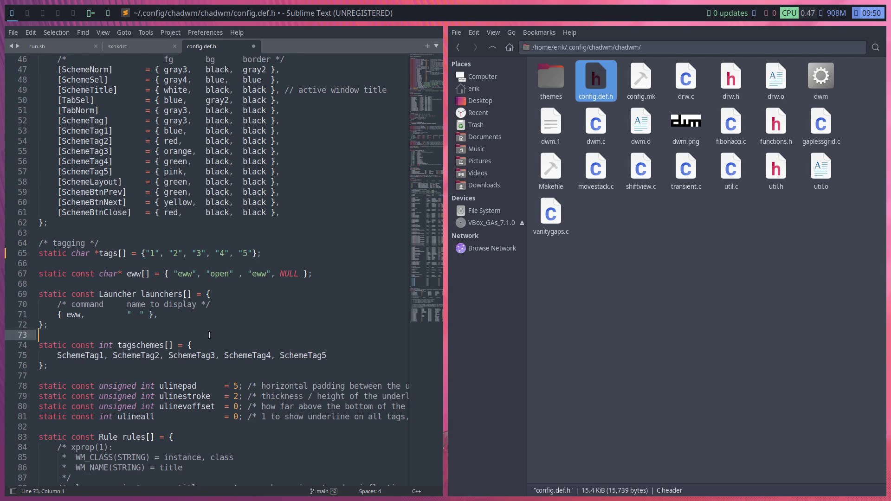
{"action": "key", "text": "ctrl+s"}
{"action": "double_click", "coordinate": [186, 274]}
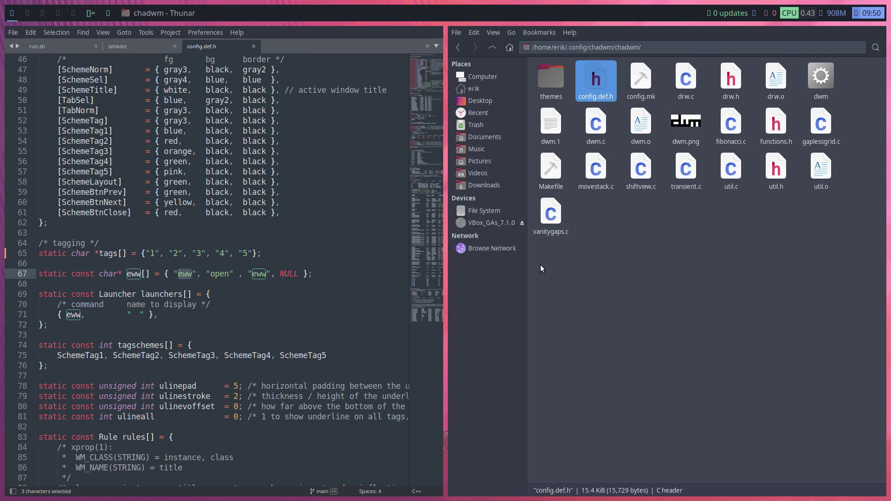
Run sudo make install in a terminal opened in the chadwm source folder
{"action": "right_click", "coordinate": [721, 268]}
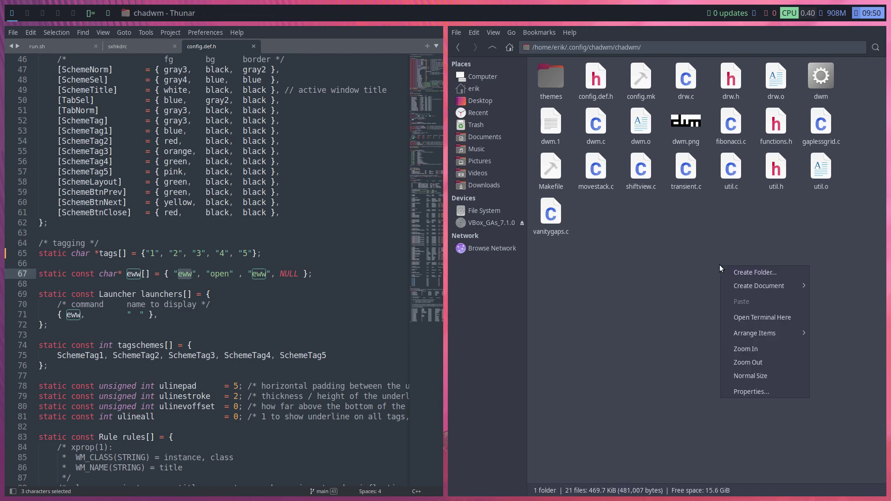
{"action": "left_click", "coordinate": [773, 318]}
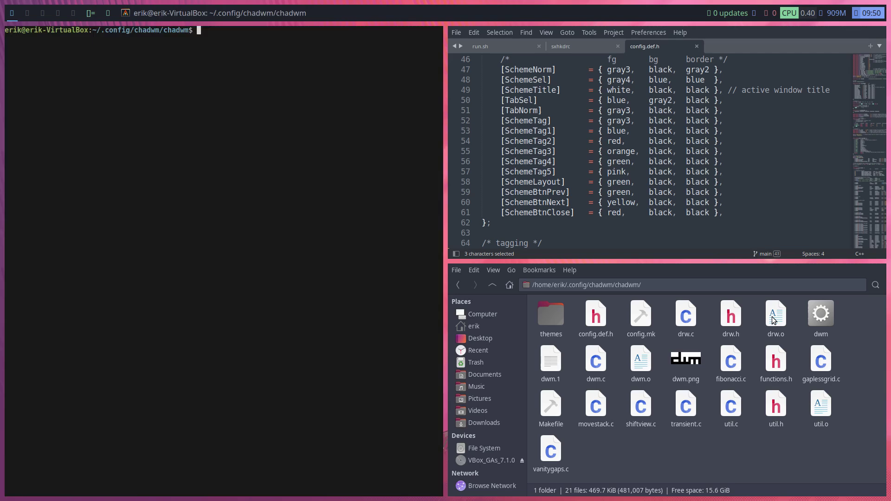
{"action": "type", "text": "sudo make install"}
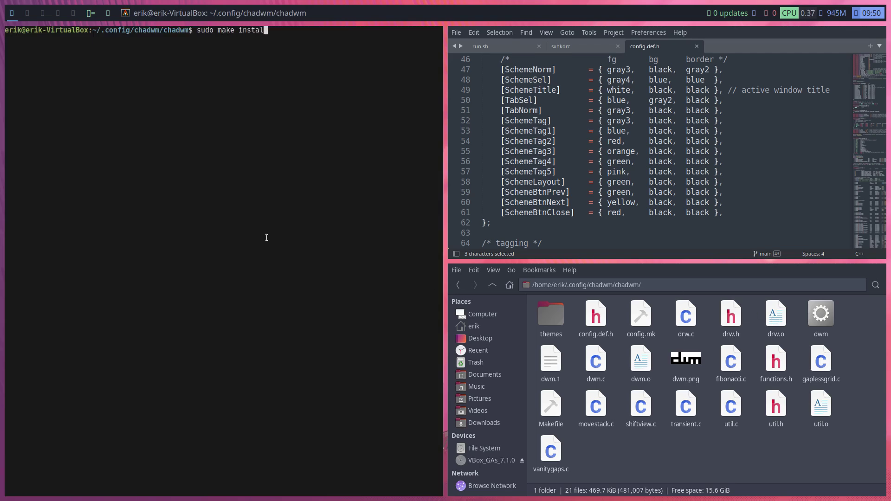
{"action": "key", "text": "Return"}
{"action": "key", "text": "Return"}
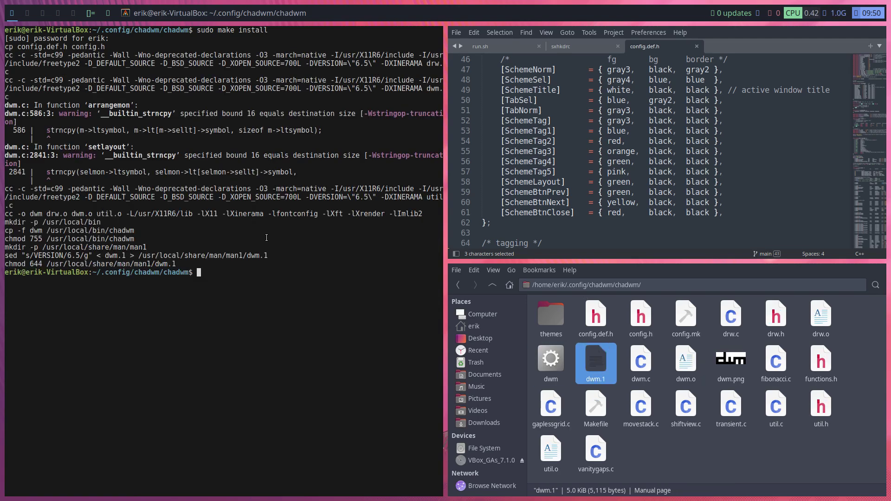
Restart chadwm, close Sublime Text, and return to workspace 2
{"action": "key", "text": "super+shift+r"}
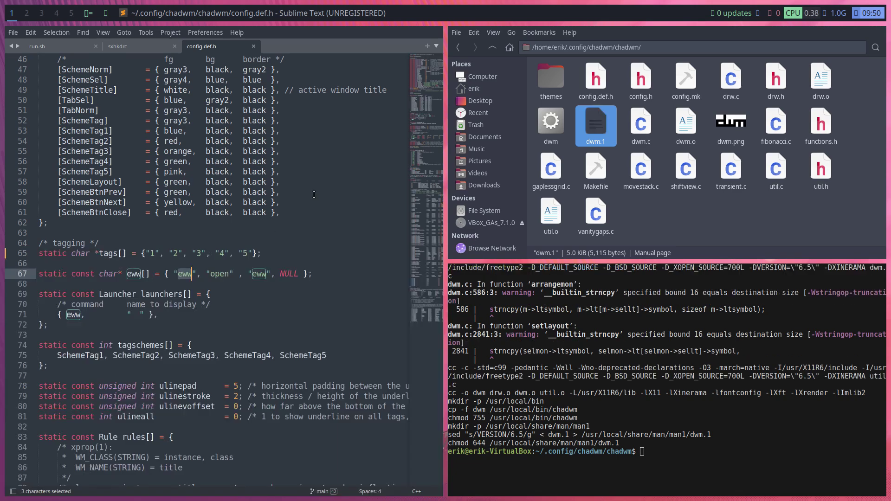
{"action": "key", "text": "super+q"}
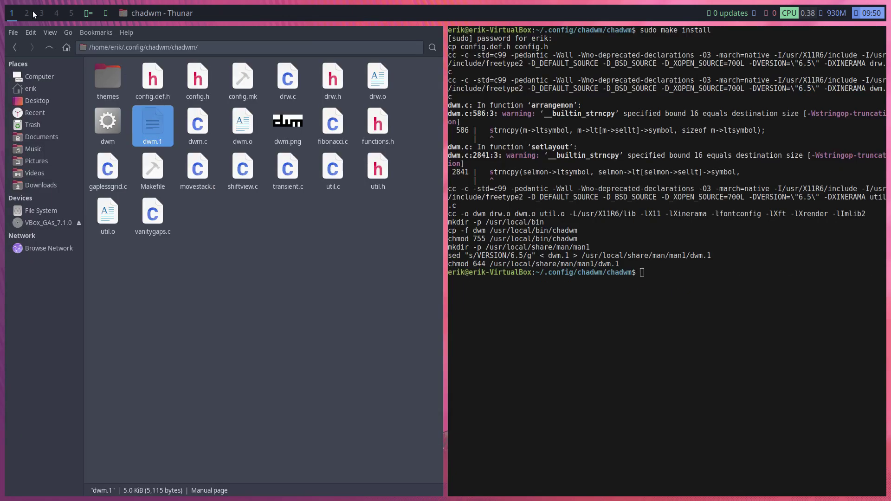
{"action": "left_click", "coordinate": [33, 17]}
On workspace 4, open a terminal and type 'sudo apt install font'
{"action": "left_click", "coordinate": [57, 14]}
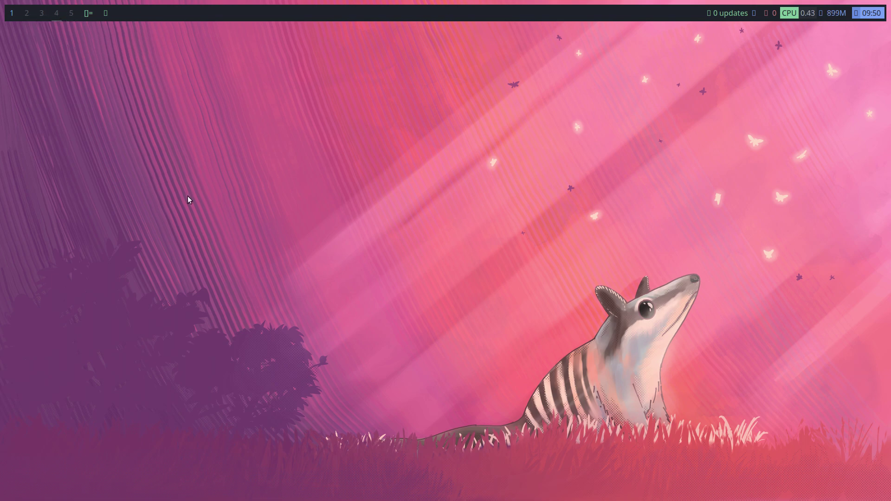
{"action": "key", "text": "super+Return"}
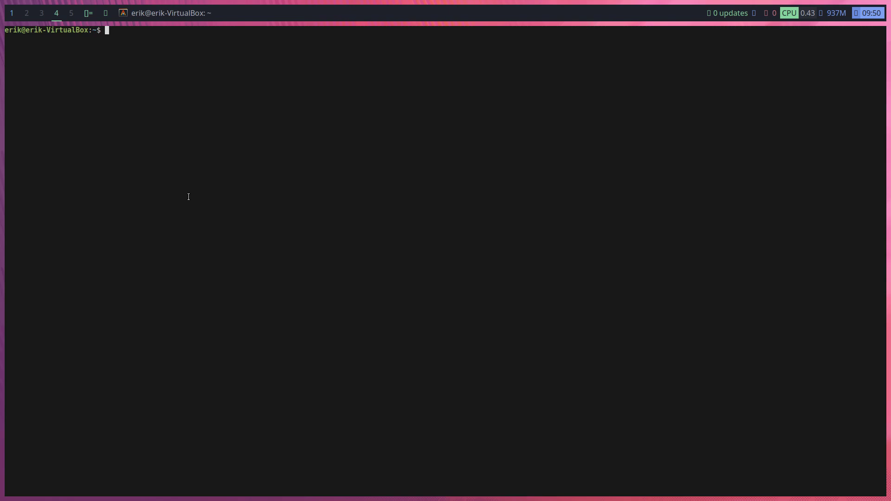
{"action": "type", "text": "sudo apt install font"}
Complete and run 'sudo apt install font-manager', then close the terminal and go to workspace 1
{"action": "key", "text": "Tab"}
{"action": "key", "text": "Tab"}
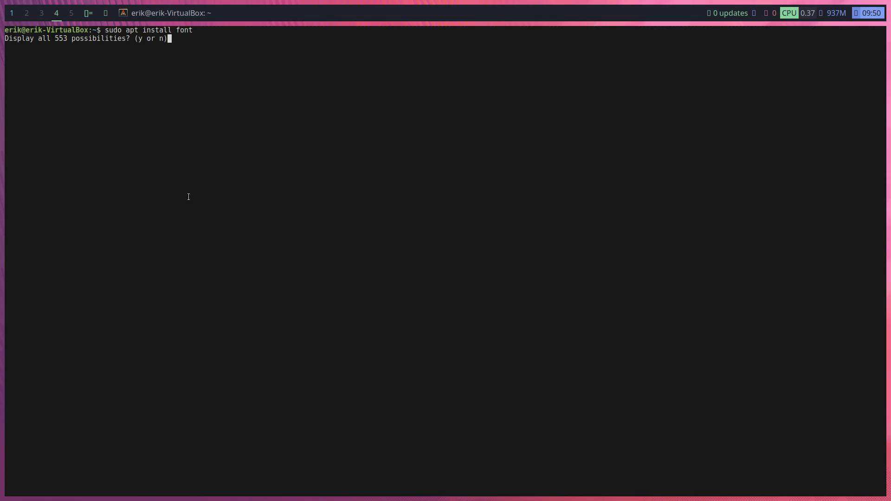
{"action": "type", "text": "ntma"}
{"action": "key", "text": "Tab"}
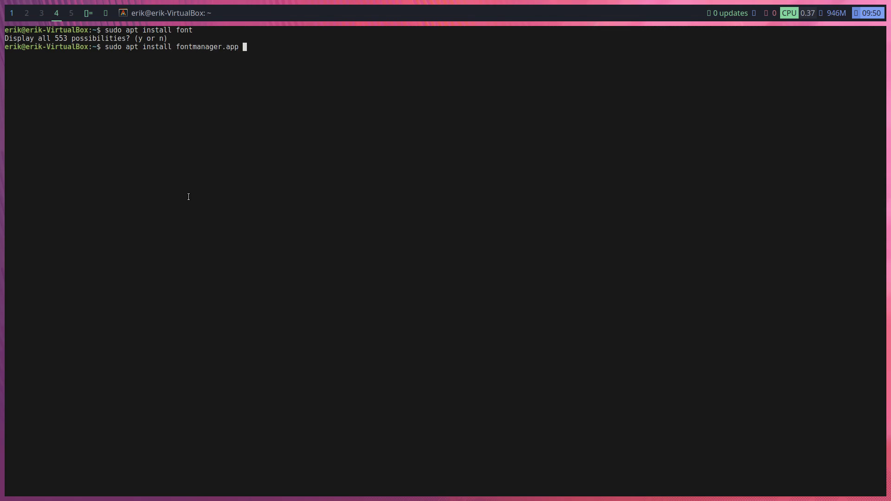
{"action": "key", "text": "BackSpace"}
{"action": "key", "text": "BackSpace"}
{"action": "key", "text": "BackSpace"}
{"action": "key", "text": "BackSpace"}
{"action": "key", "text": "BackSpace"}
{"action": "key", "text": "BackSpace"}
{"action": "key", "text": "BackSpace"}
{"action": "key", "text": "BackSpace"}
{"action": "key", "text": "BackSpace"}
{"action": "key", "text": "BackSpace"}
{"action": "key", "text": "BackSpace"}
{"action": "key", "text": "BackSpace"}
{"action": "key", "text": "BackSpace"}
{"action": "key", "text": "BackSpace"}
{"action": "key", "text": "BackSpace"}
{"action": "key", "text": "BackSpace"}
{"action": "type", "text": "fon"}
{"action": "key", "text": "BackSpace"}
{"action": "key", "text": "BackSpace"}
{"action": "type", "text": "ont"}
{"action": "type", "text": "-m"}
{"action": "key", "text": "Tab"}
{"action": "key", "text": "Tab"}
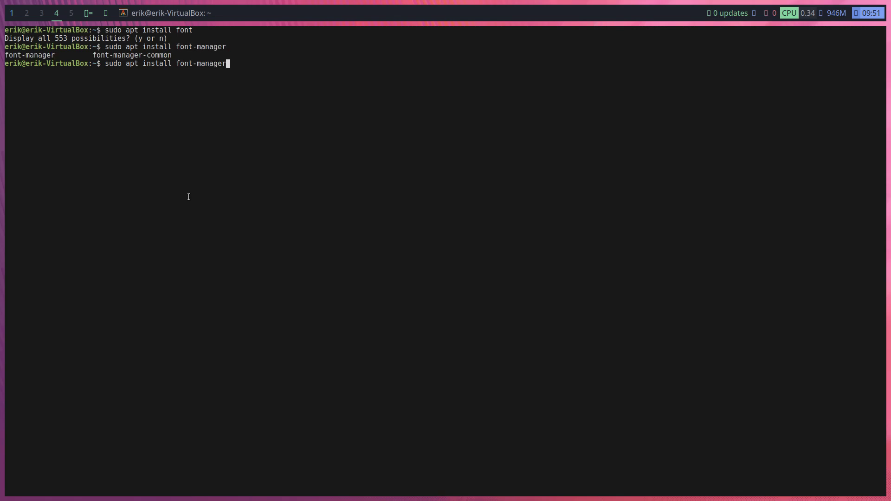
{"action": "key", "text": "Return"}
{"action": "key", "text": "Return"}
{"action": "key", "text": "Return"}
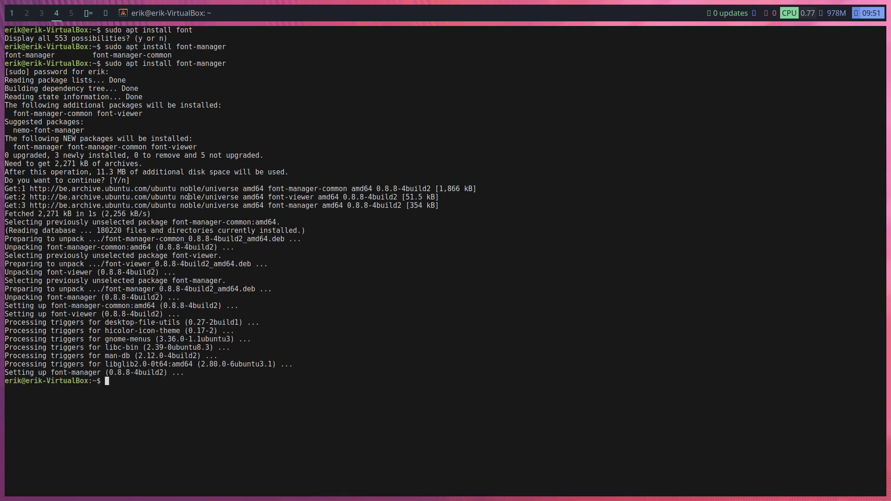
{"action": "key", "text": "super+1"}
Search 'font' in the Rofi launcher and start Font Manager
{"action": "key", "text": "super+p"}
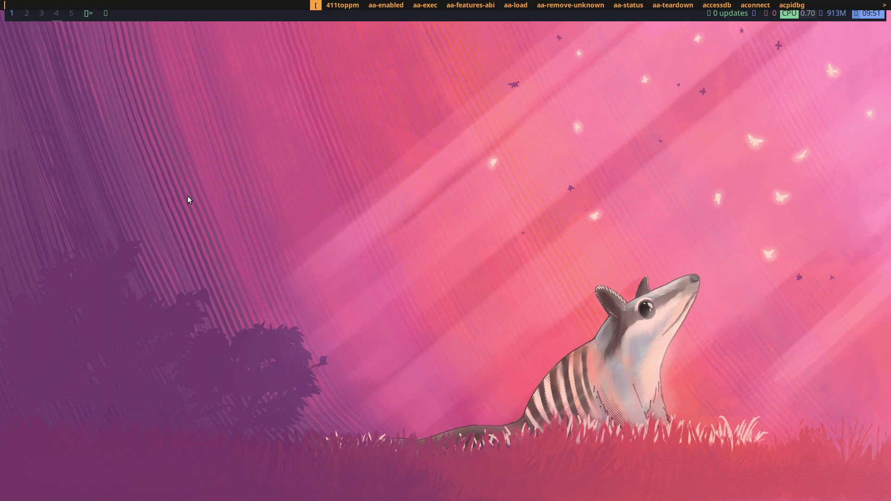
{"action": "key", "text": "Escape"}
{"action": "key", "text": "super+d"}
{"action": "type", "text": "font"}
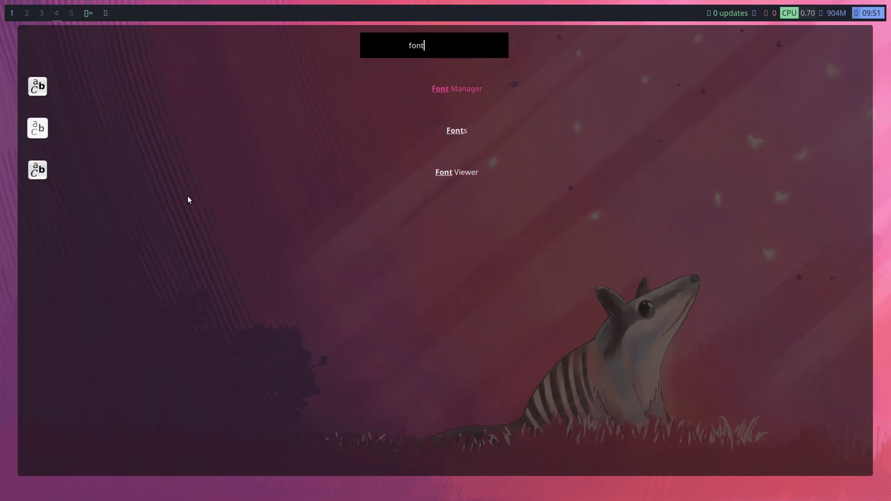
{"action": "key", "text": "Down"}
{"action": "key", "text": "Up"}
{"action": "key", "text": "Return"}
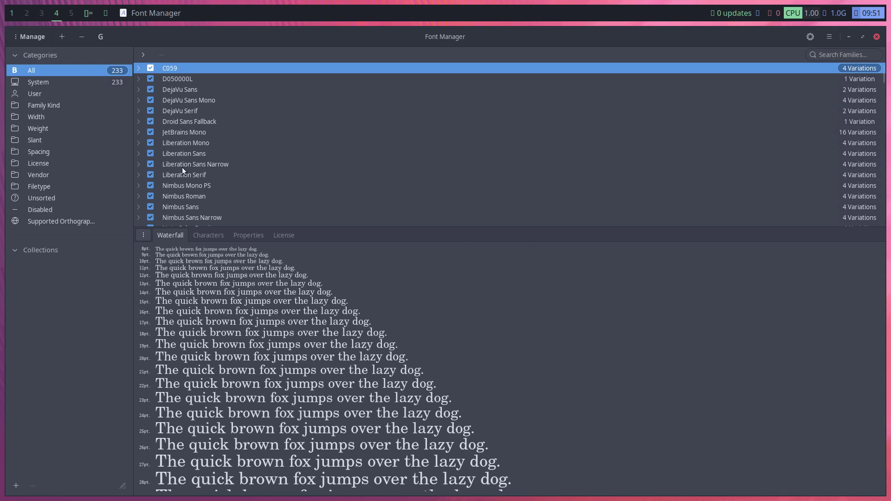
Search the installed fonts for 'nerd', then clear the search
{"action": "scroll", "coordinate": [183, 172], "scroll_direction": "down", "scroll_amount": 10}
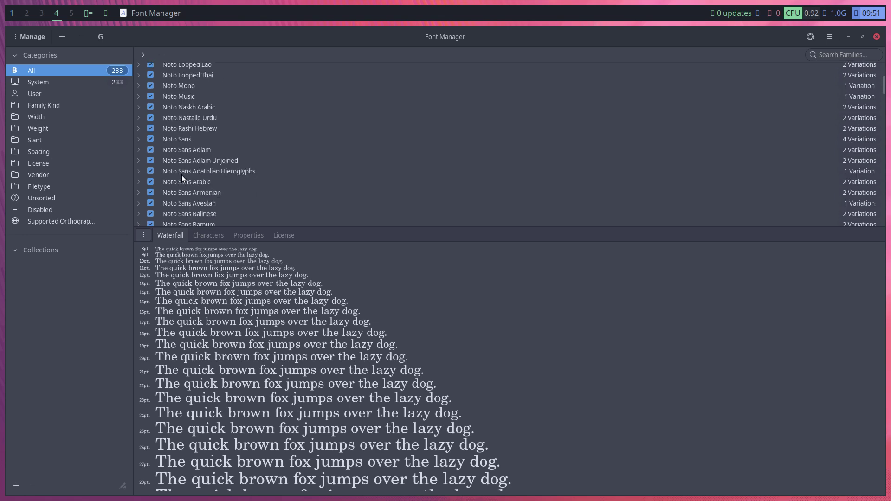
{"action": "scroll", "coordinate": [182, 174], "scroll_direction": "down", "scroll_amount": 15}
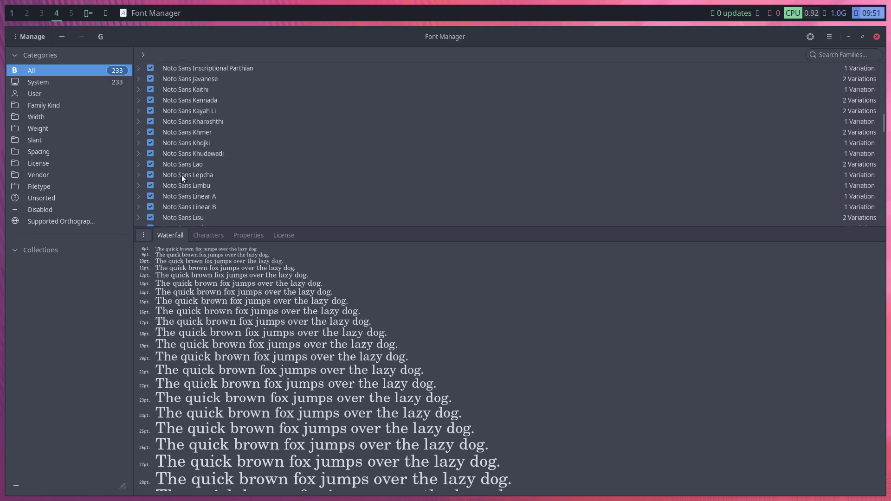
{"action": "scroll", "coordinate": [182, 175], "scroll_direction": "down", "scroll_amount": 20}
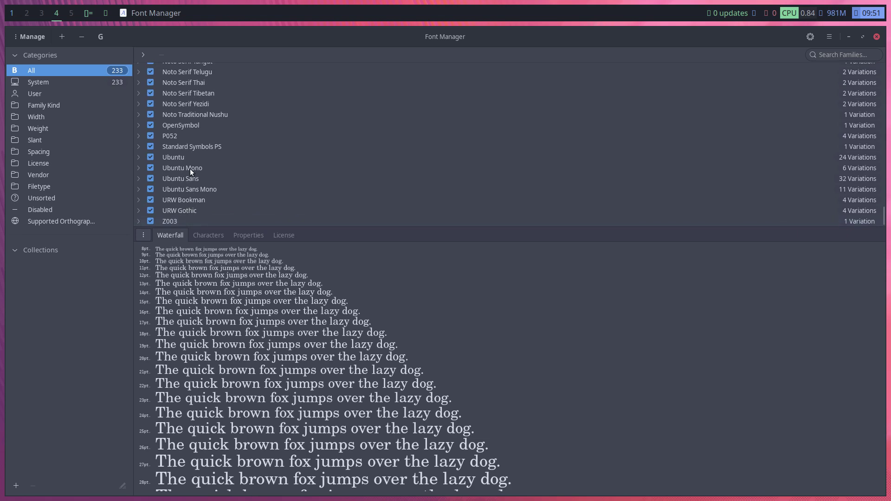
{"action": "left_click", "coordinate": [833, 53]}
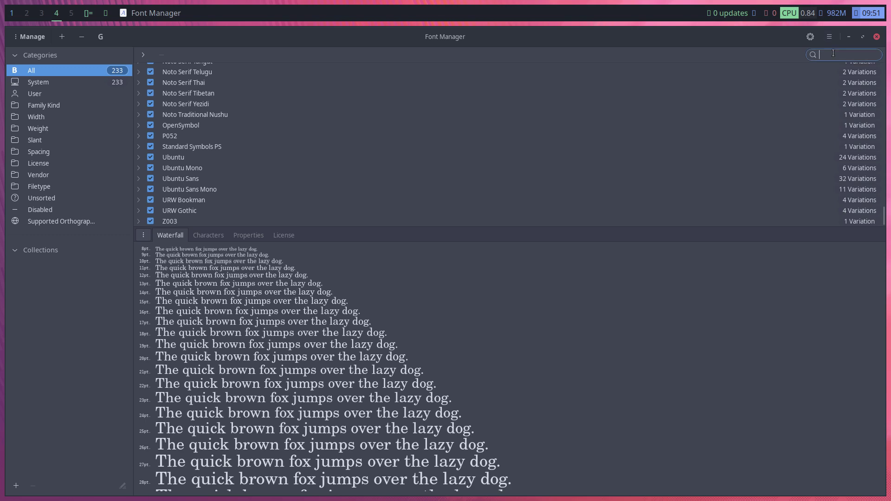
{"action": "type", "text": "nerd"}
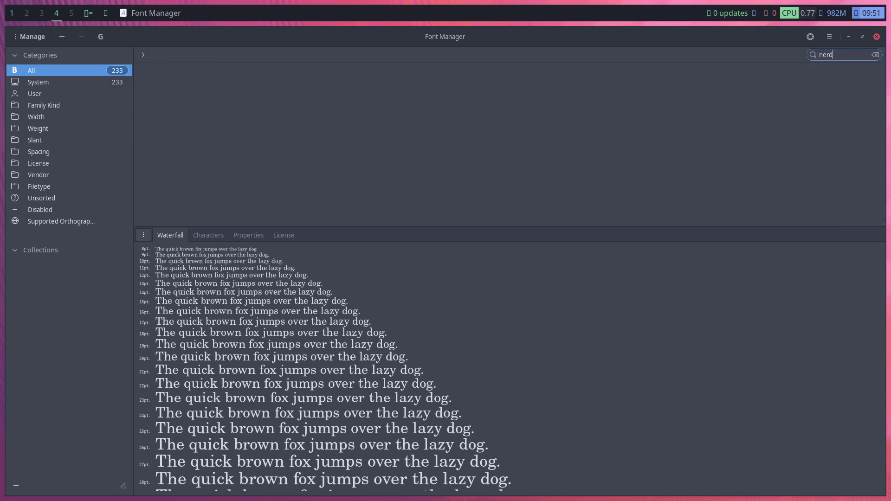
{"action": "key", "text": "BackSpace"}
{"action": "key", "text": "BackSpace"}
{"action": "key", "text": "BackSpace"}
{"action": "key", "text": "BackSpace"}
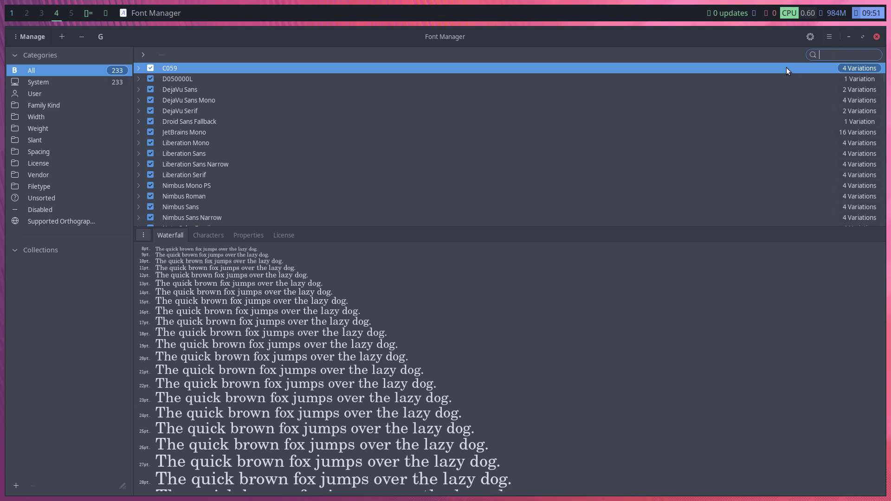
Scroll through the full font list and preview URW Bookman
{"action": "scroll", "coordinate": [187, 79], "scroll_direction": "down", "scroll_amount": 2}
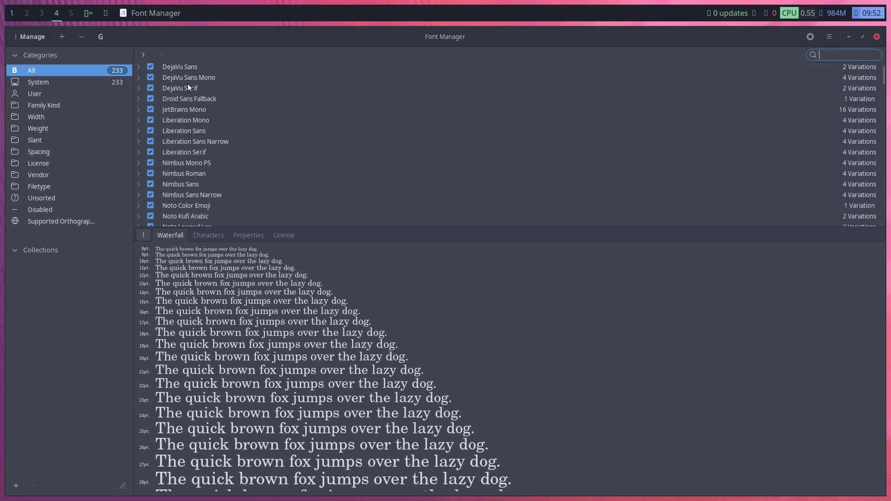
{"action": "scroll", "coordinate": [196, 125], "scroll_direction": "down", "scroll_amount": 3}
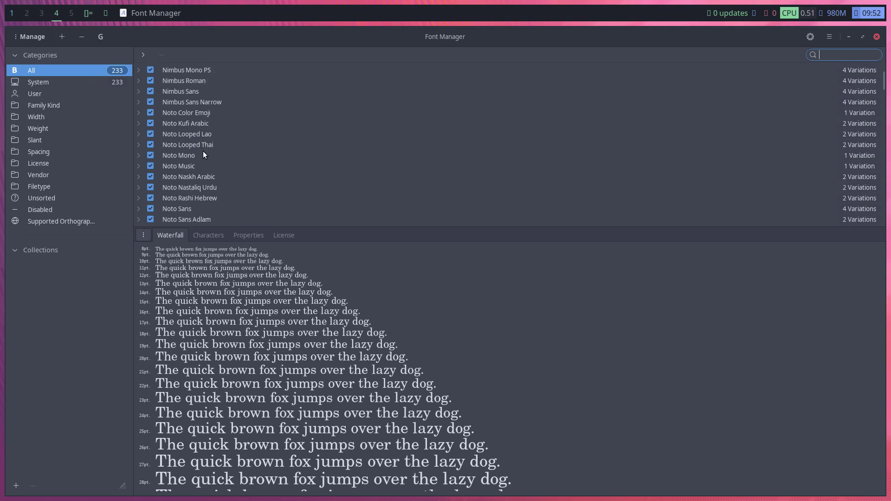
{"action": "scroll", "coordinate": [202, 152], "scroll_direction": "down", "scroll_amount": 2}
{"action": "scroll", "coordinate": [204, 153], "scroll_direction": "down", "scroll_amount": 2}
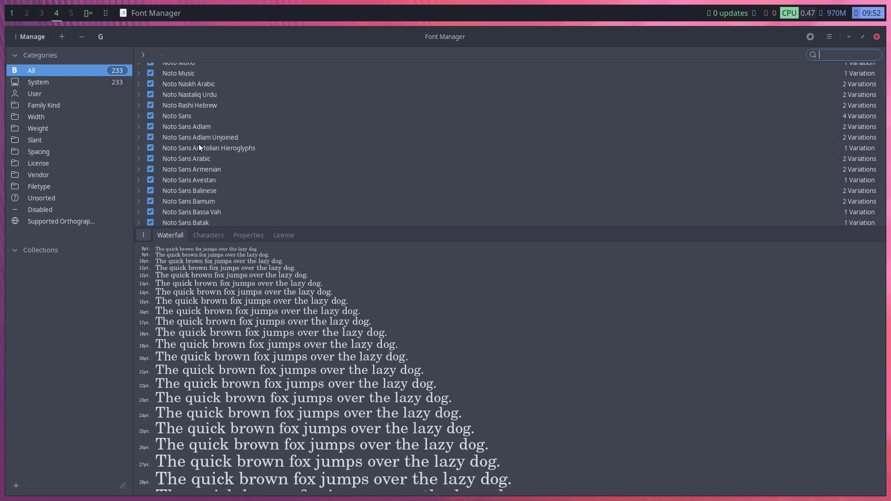
{"action": "scroll", "coordinate": [200, 147], "scroll_direction": "down", "scroll_amount": 7}
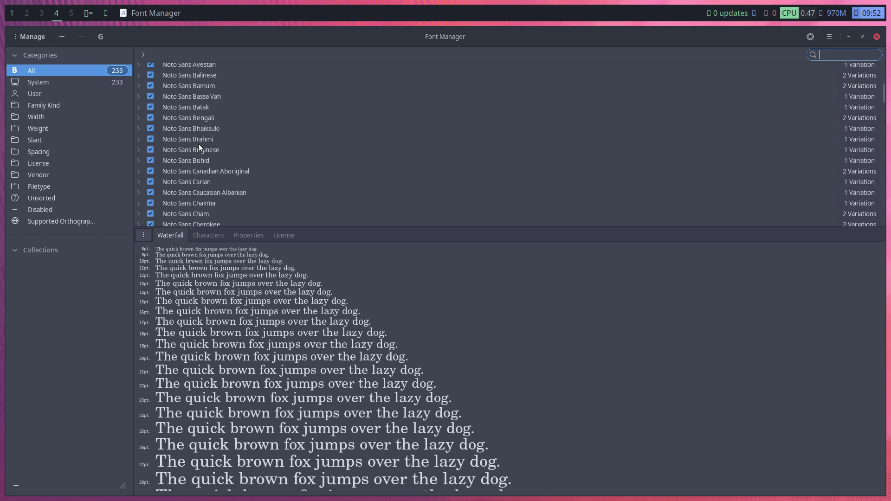
{"action": "scroll", "coordinate": [199, 145], "scroll_direction": "down", "scroll_amount": 20}
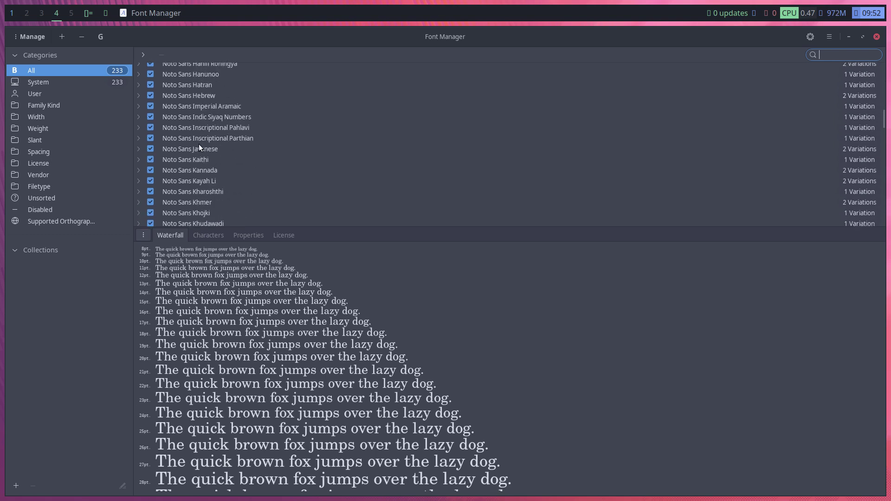
{"action": "scroll", "coordinate": [199, 144], "scroll_direction": "down", "scroll_amount": 2}
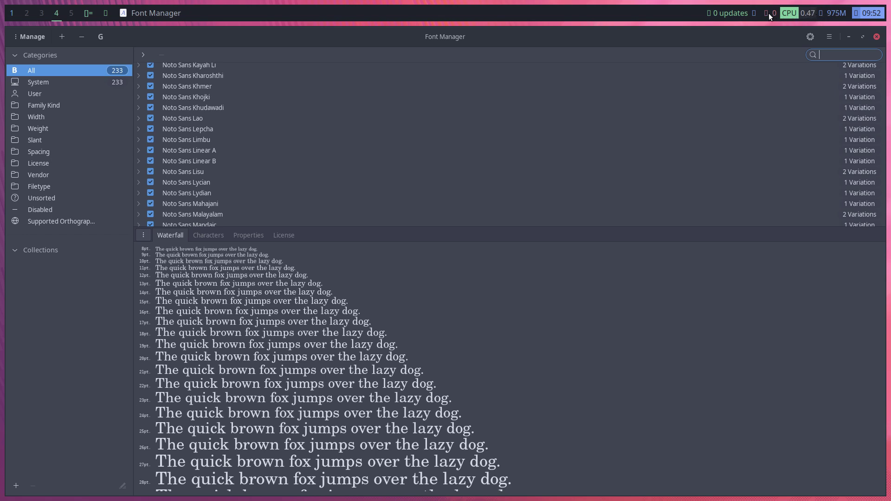
{"action": "scroll", "coordinate": [284, 180], "scroll_direction": "down", "scroll_amount": 10}
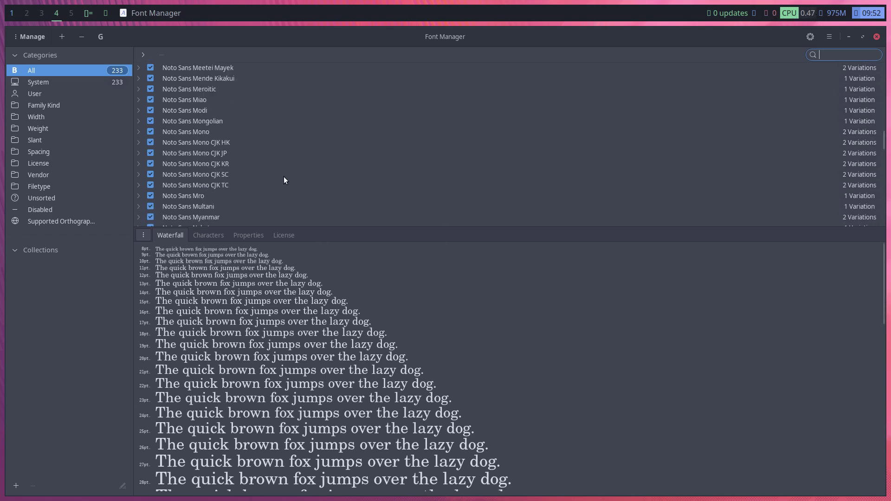
{"action": "scroll", "coordinate": [284, 180], "scroll_direction": "down", "scroll_amount": 20}
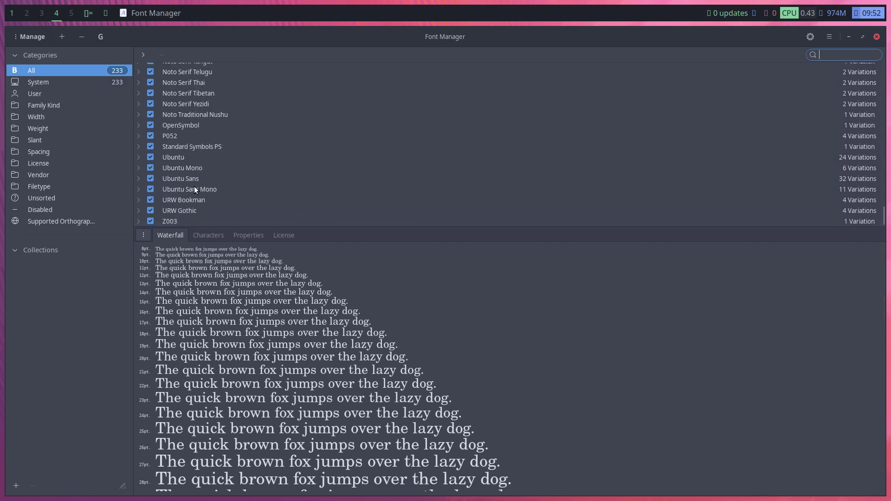
{"action": "left_click", "coordinate": [243, 200]}
Close Font Manager and open ~/.config/chadwm/scripts/bar.sh from Thunar in Sublime Text
{"action": "key", "text": "super+q"}
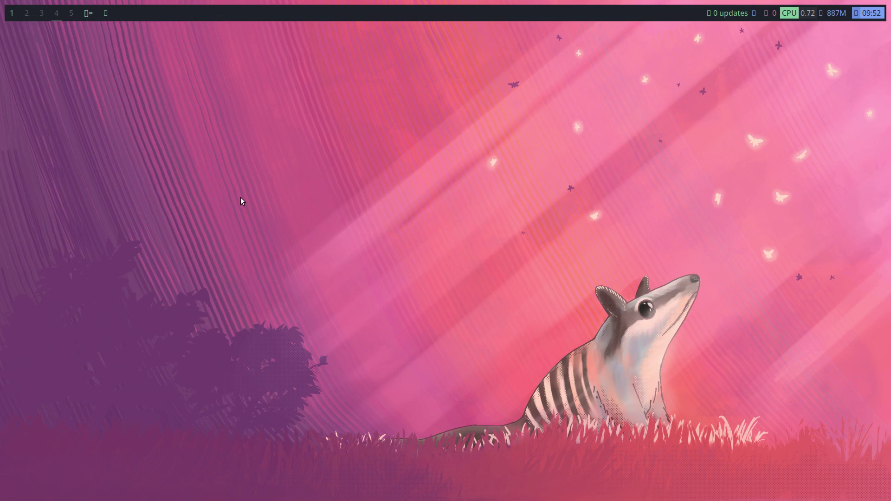
{"action": "key", "text": "super+e"}
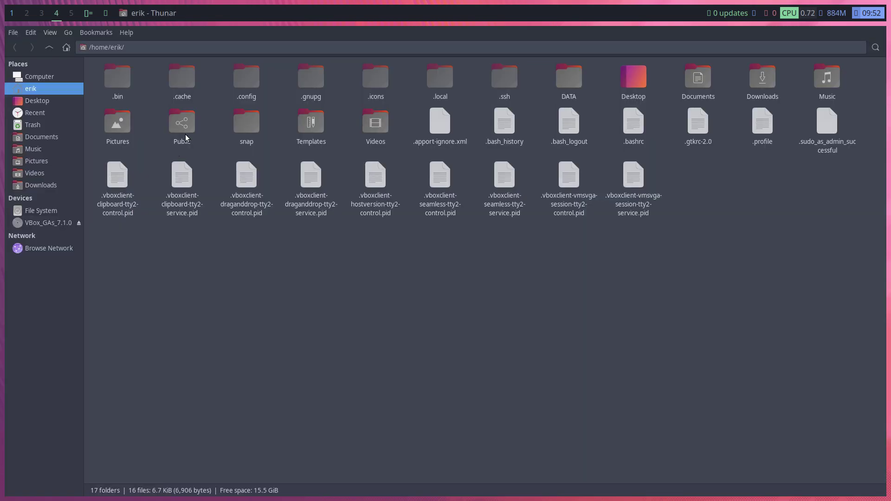
{"action": "double_click", "coordinate": [250, 83]}
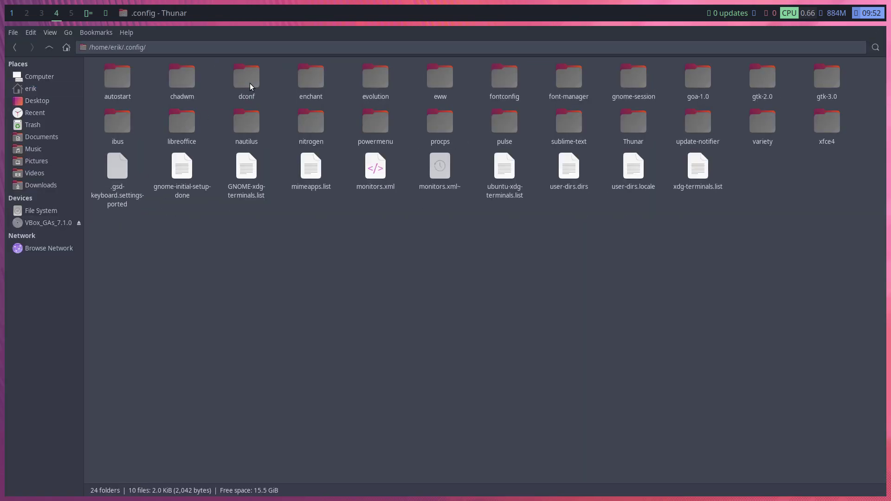
{"action": "double_click", "coordinate": [185, 85]}
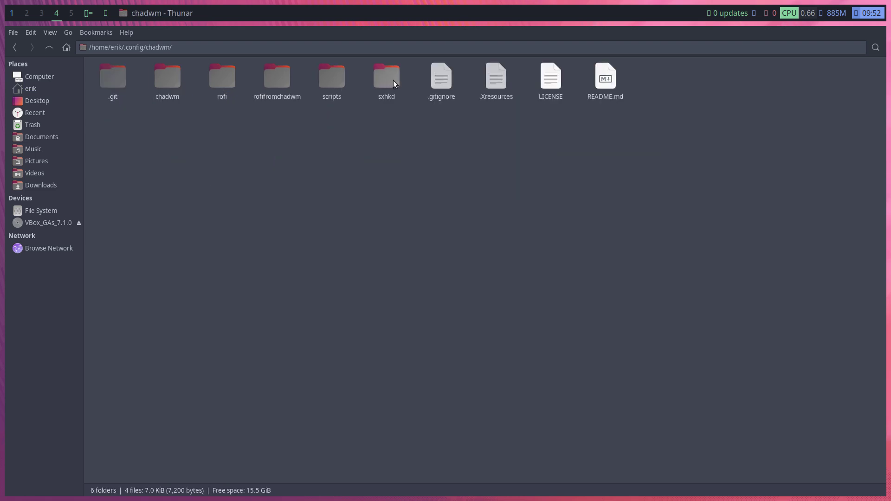
{"action": "double_click", "coordinate": [336, 80]}
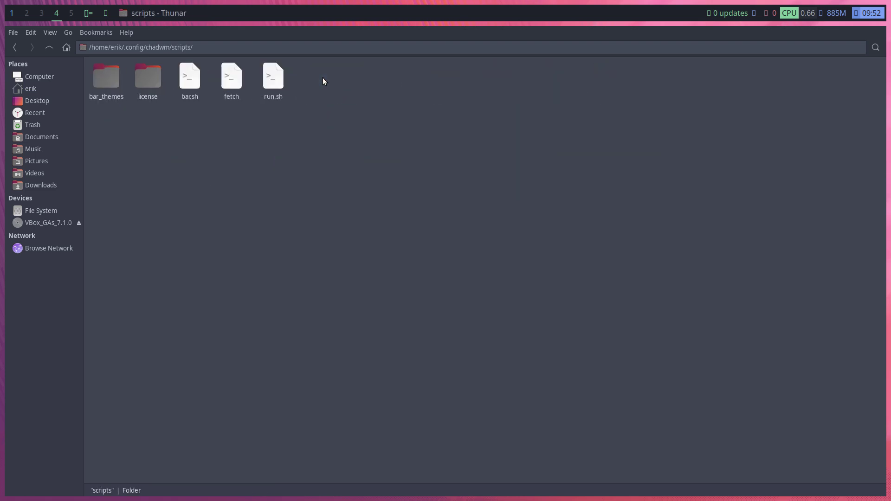
{"action": "double_click", "coordinate": [189, 77]}
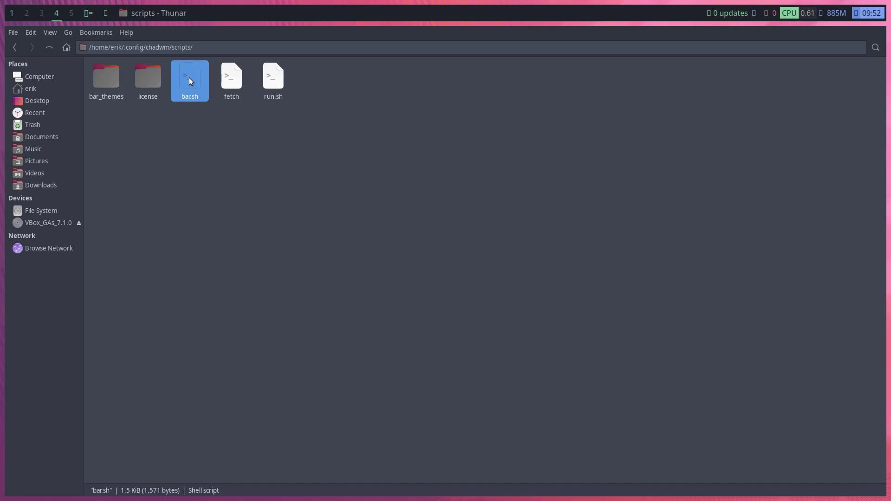
{"action": "scroll", "coordinate": [183, 272], "scroll_direction": "down", "scroll_amount": 5}
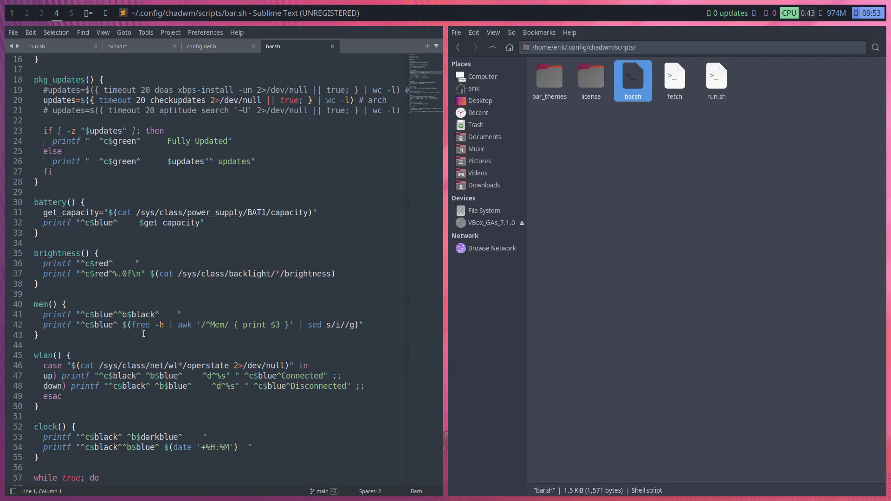
Delete the stray glyph before line 41's closing quote
{"action": "left_click", "coordinate": [175, 314]}
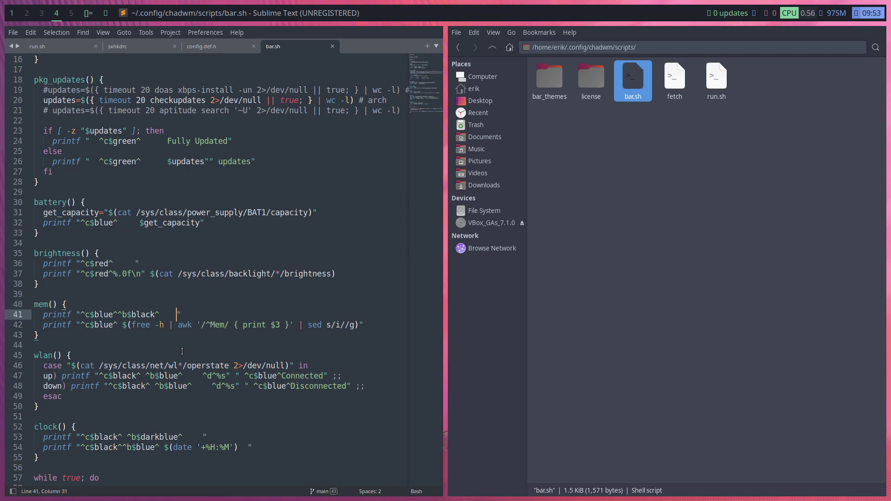
{"action": "key", "text": "BackSpace"}
{"action": "key", "text": "BackSpace"}
{"action": "key", "text": "BackSpace"}
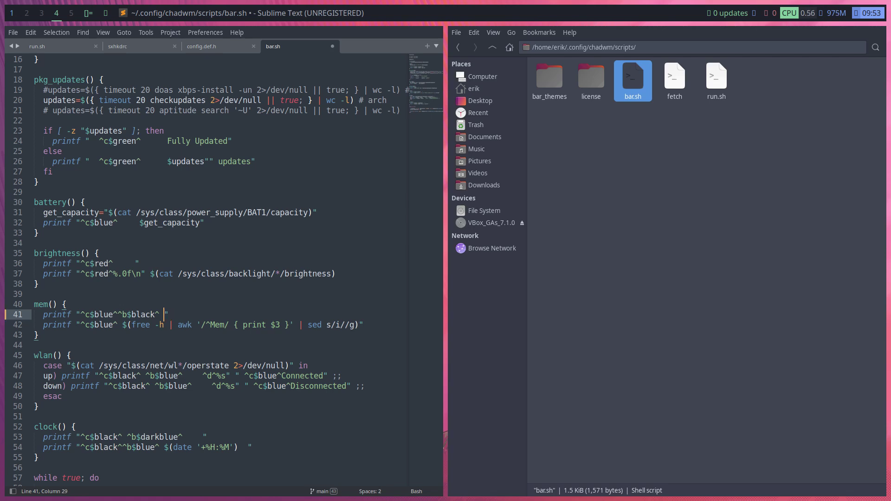
{"action": "left_click", "coordinate": [135, 265]}
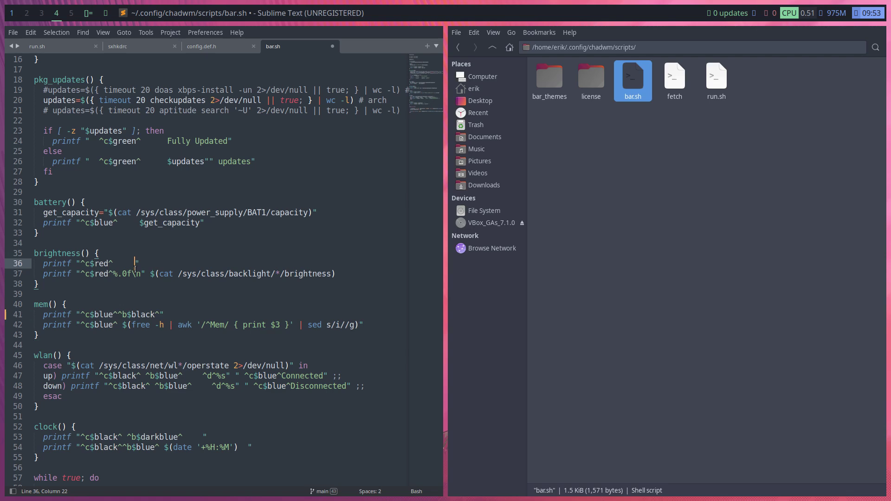
{"action": "scroll", "coordinate": [135, 269], "scroll_direction": "down", "scroll_amount": 1}
{"action": "scroll", "coordinate": [135, 269], "scroll_direction": "up", "scroll_amount": 2}
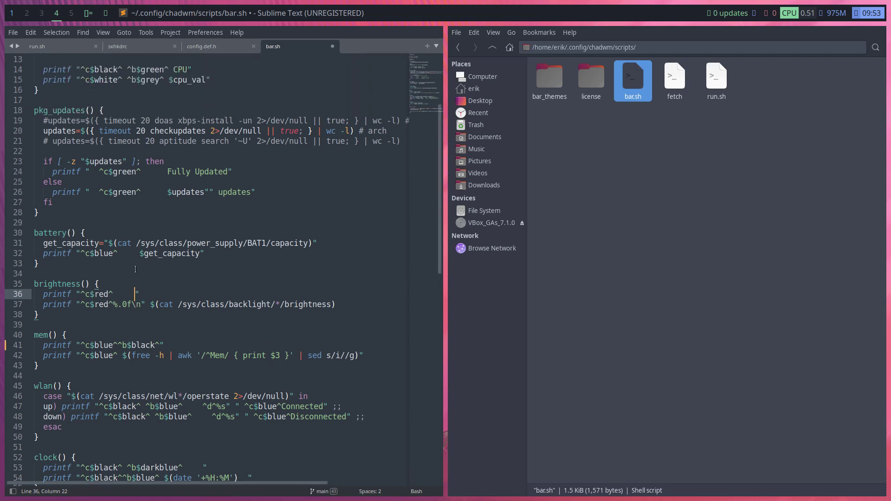
Remove the two spaces after the opening quote on lines 26 and 24
{"action": "left_click", "coordinate": [166, 172]}
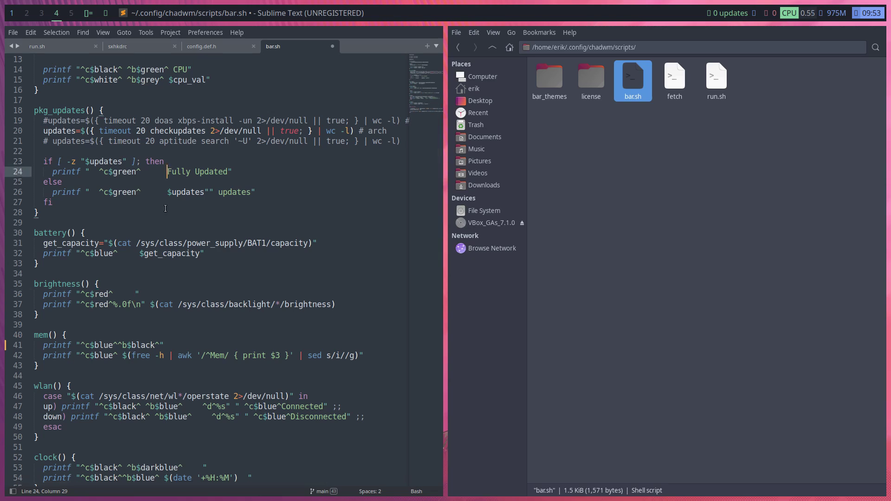
{"action": "left_click", "coordinate": [167, 193]}
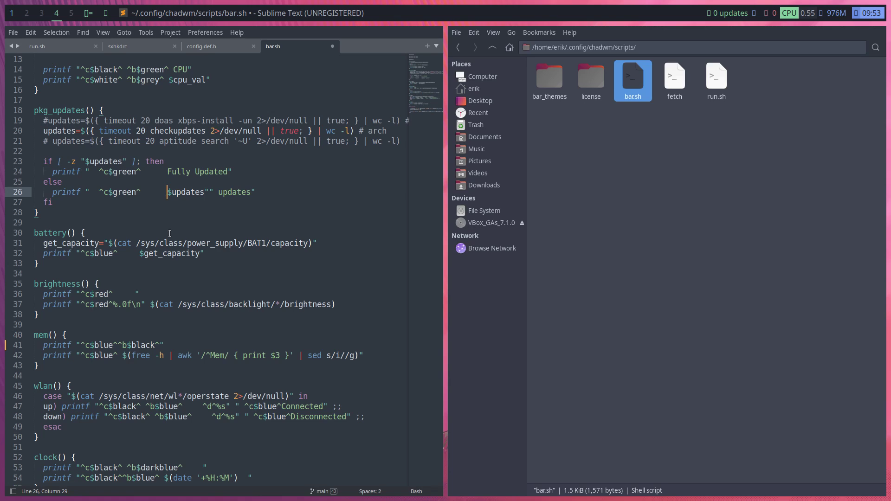
{"action": "left_click", "coordinate": [99, 192]}
{"action": "key", "text": "BackSpace"}
{"action": "key", "text": "BackSpace"}
{"action": "left_click", "coordinate": [99, 172]}
{"action": "key", "text": "BackSpace"}
{"action": "key", "text": "BackSpace"}
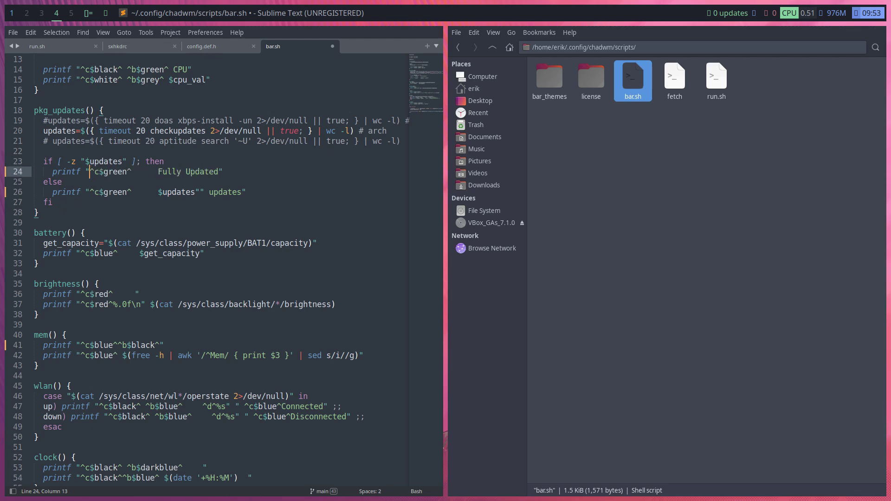
Delete the clock glyph before line 53's closing quote and save bar.sh
{"action": "scroll", "coordinate": [120, 234], "scroll_direction": "down", "scroll_amount": 3}
{"action": "scroll", "coordinate": [119, 234], "scroll_direction": "down", "scroll_amount": 2}
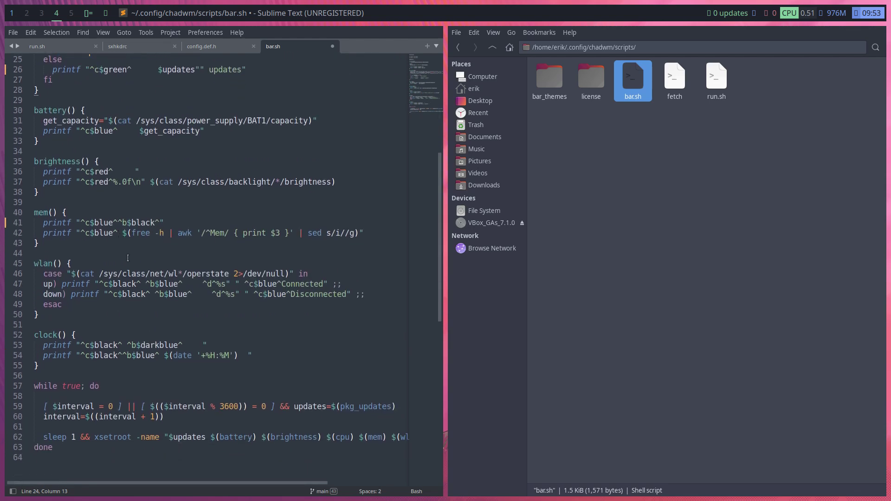
{"action": "scroll", "coordinate": [128, 258], "scroll_direction": "down", "scroll_amount": 1}
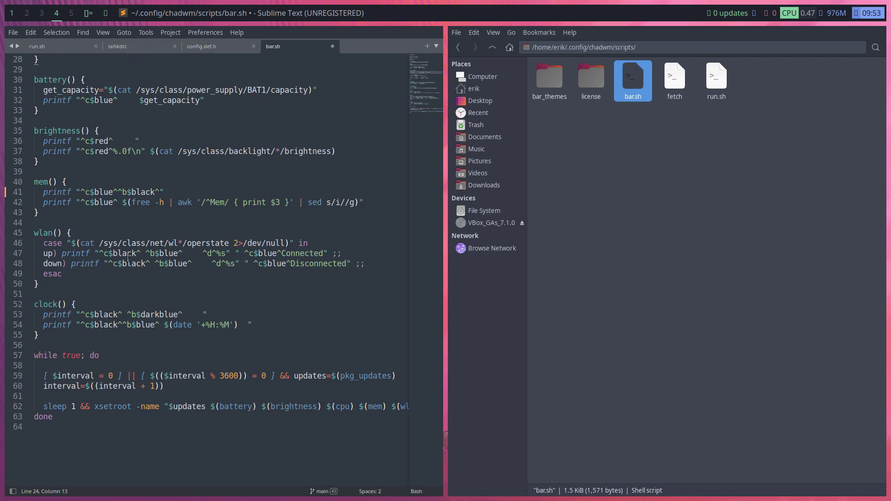
{"action": "left_click", "coordinate": [203, 316]}
{"action": "left_click", "coordinate": [127, 315]}
{"action": "left_click", "coordinate": [199, 310]}
{"action": "key", "text": "BackSpace"}
{"action": "key", "text": "BackSpace"}
{"action": "key", "text": "BackSpace"}
{"action": "key", "text": "ctrl+s"}
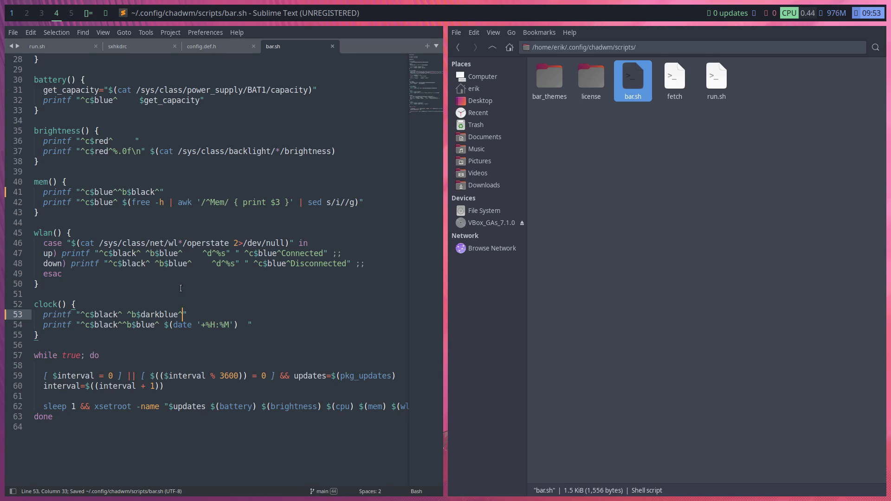
{"action": "key", "text": "super+x"}
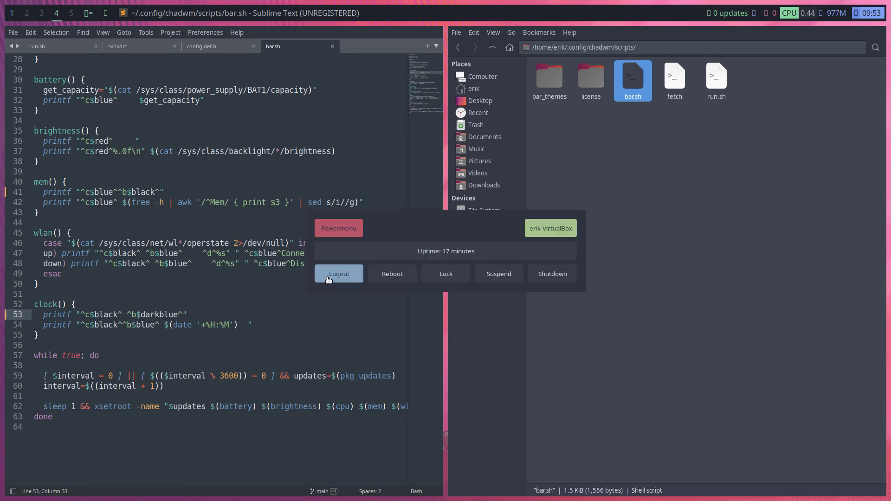
Log out from the power menu and sign back in with the account password
{"action": "left_click", "coordinate": [339, 274]}
{"action": "key", "text": "Escape"}
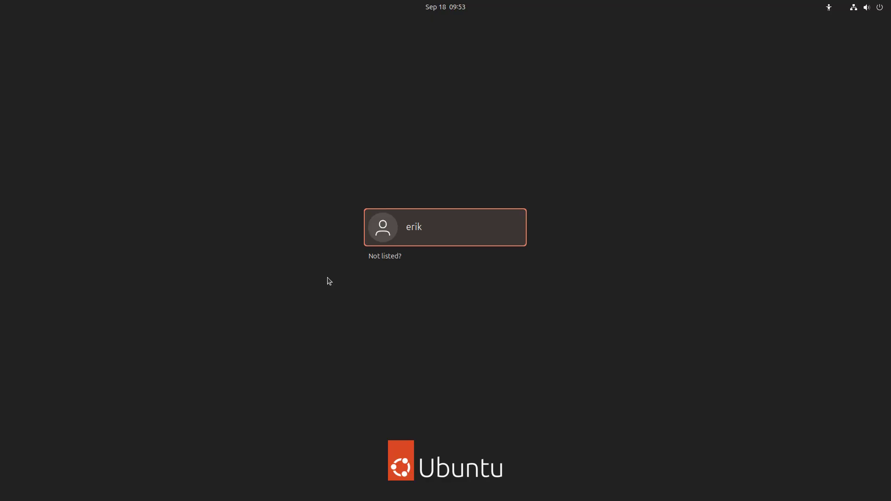
{"action": "key", "text": "Return"}
{"action": "type", "text": "••"}
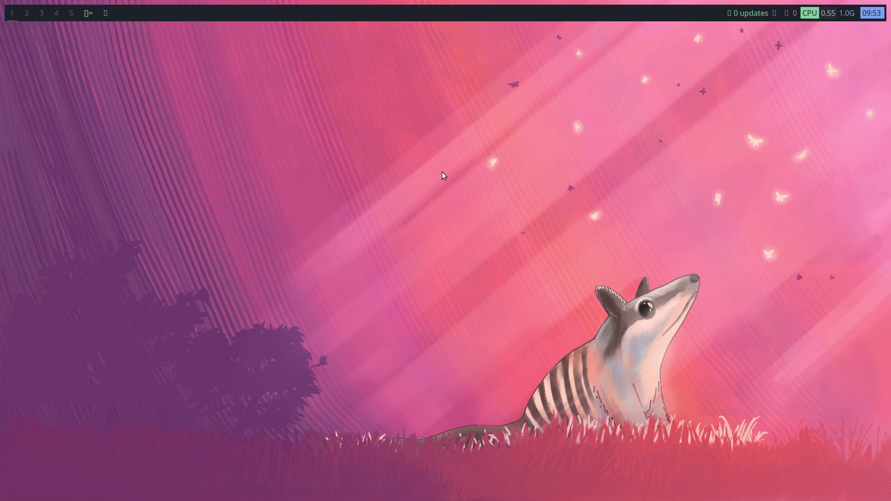
Relaunch Sublime Text with bar.sh and search for 'red'
{"action": "key", "text": "super+d"}
{"action": "type", "text": "subl"}
{"action": "key", "text": "Return"}
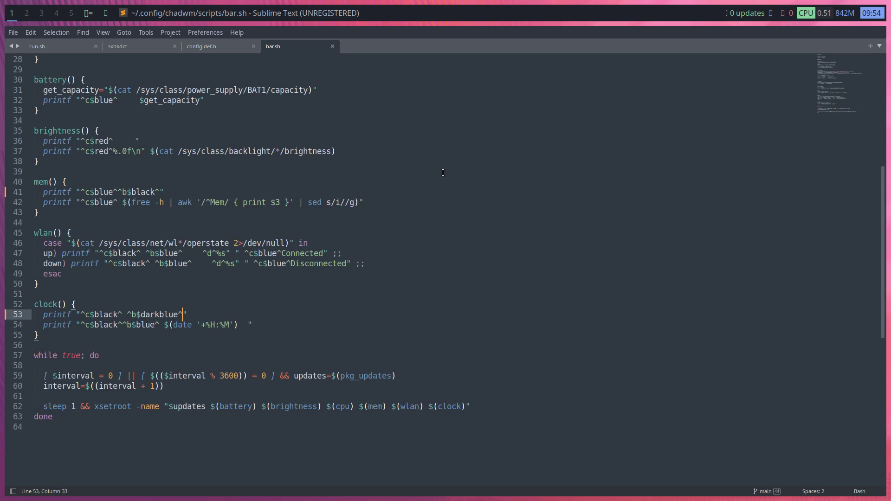
{"action": "left_click", "coordinate": [81, 249]}
{"action": "key", "text": "ctrl+f"}
{"action": "type", "text": "red"}
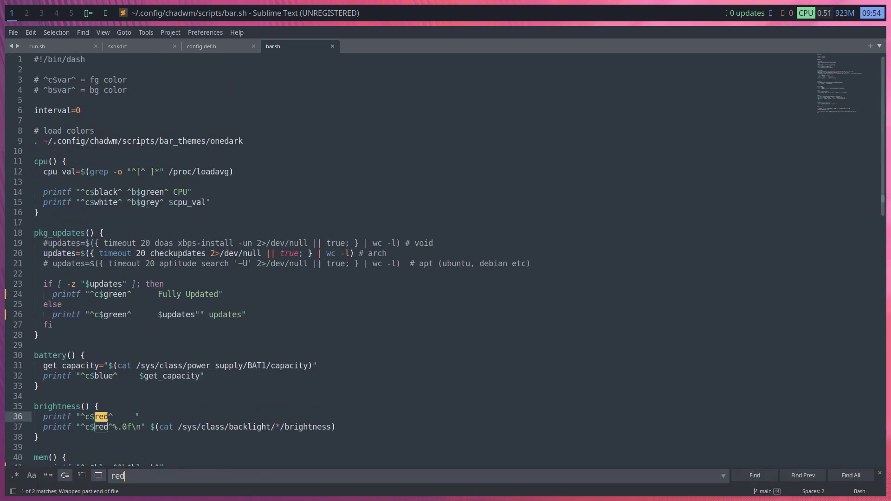
Delete the padding after ^c$red^ on line 36, then step through the other red matches
{"action": "left_click", "coordinate": [137, 406]}
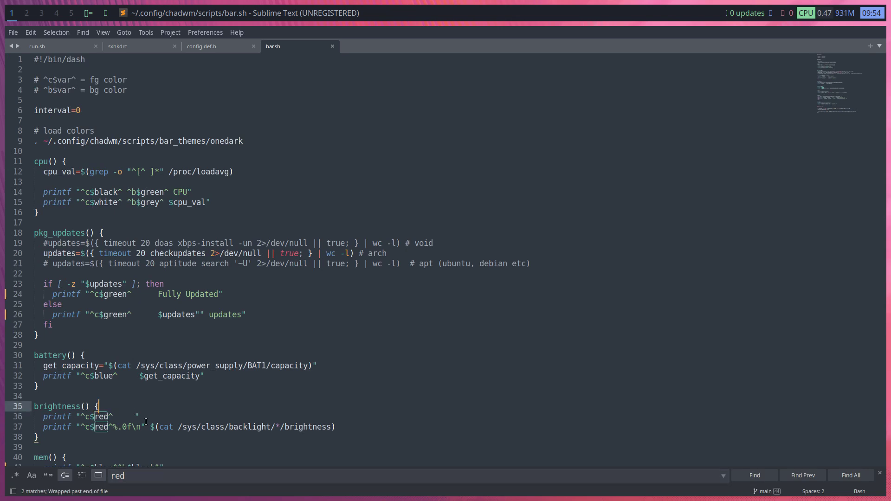
{"action": "left_click", "coordinate": [146, 422]}
{"action": "key", "text": "Left"}
{"action": "key", "text": "BackSpace"}
{"action": "key", "text": "BackSpace"}
{"action": "key", "text": "BackSpace"}
{"action": "key", "text": "BackSpace"}
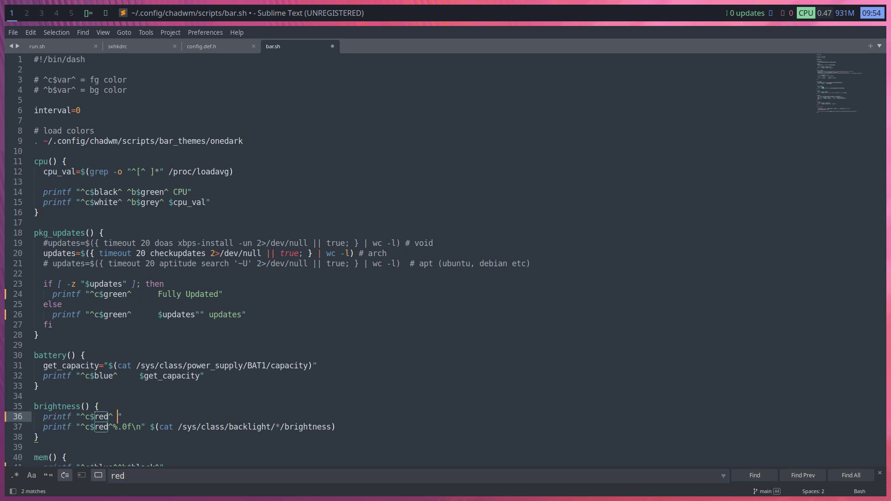
{"action": "key", "text": "BackSpace"}
{"action": "left_click", "coordinate": [751, 478]}
{"action": "left_click", "coordinate": [751, 478]}
Search for 'upda' and cycle to the first update match
{"action": "key", "text": "ctrl+f"}
{"action": "type", "text": "upda"}
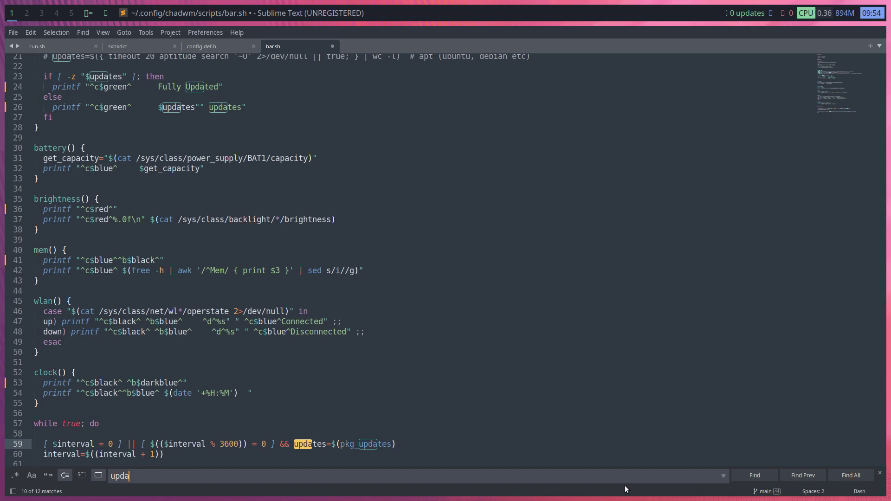
{"action": "left_click", "coordinate": [742, 479]}
{"action": "left_click", "coordinate": [747, 474]}
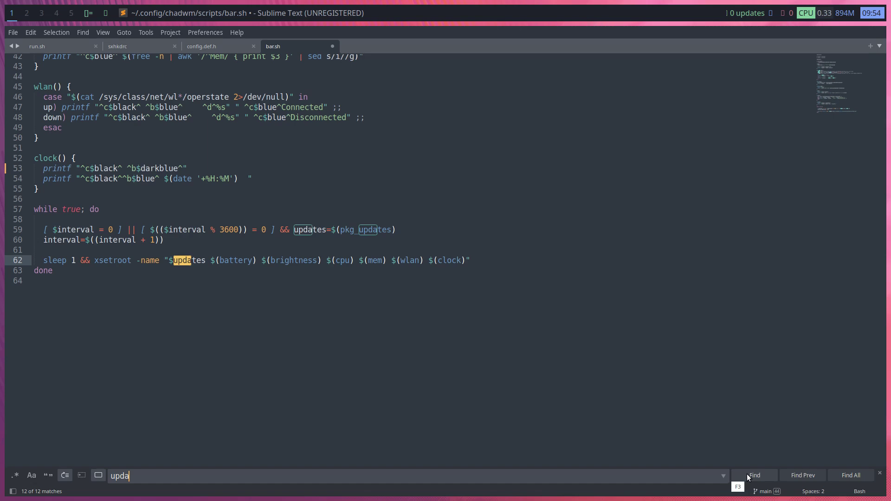
{"action": "left_click", "coordinate": [747, 475]}
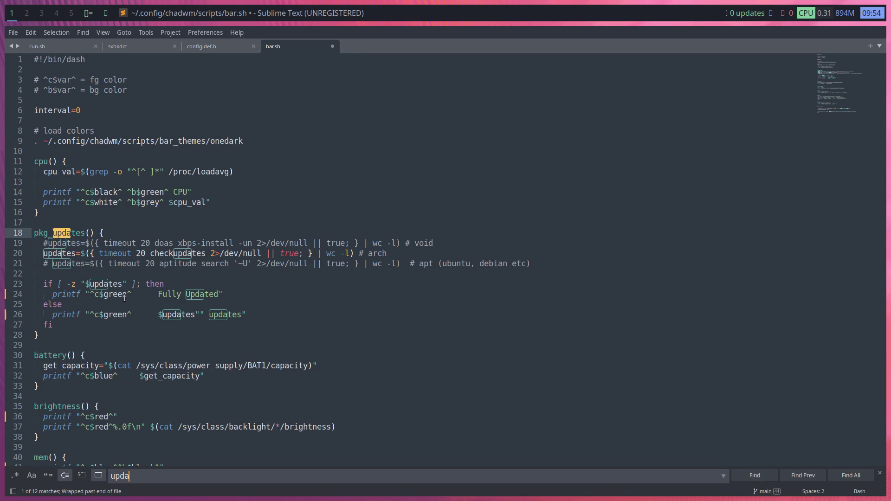
Remove the spaces before 'Fully Updated' on line 24 and $updates on line 26, then save
{"action": "left_click", "coordinate": [157, 294]}
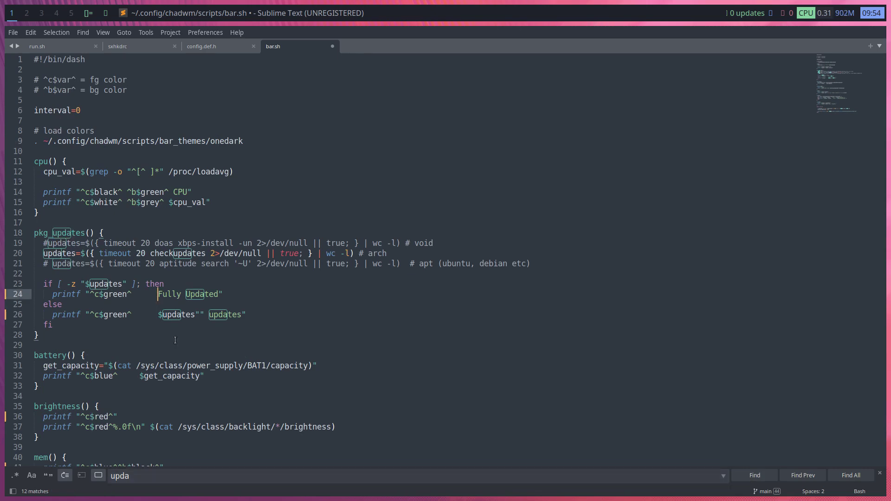
{"action": "key", "text": "BackSpace"}
{"action": "key", "text": "BackSpace"}
{"action": "key", "text": "BackSpace"}
{"action": "key", "text": "BackSpace"}
{"action": "key", "text": "BackSpace"}
{"action": "key", "text": "BackSpace"}
{"action": "key", "text": "ctrl+s"}
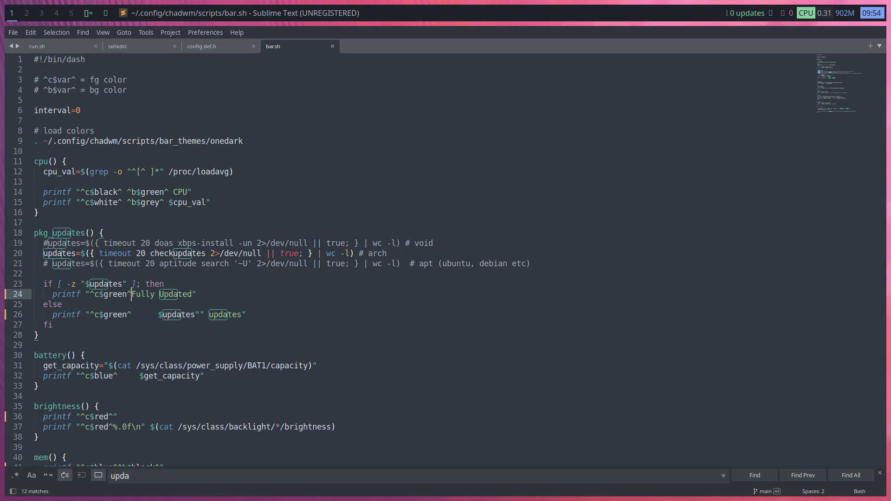
{"action": "key", "text": "Down"}
{"action": "key", "text": "Down"}
{"action": "key", "text": "Delete"}
{"action": "key", "text": "Delete"}
{"action": "key", "text": "Delete"}
{"action": "key", "text": "Delete"}
{"action": "key", "text": "Delete"}
{"action": "key", "text": "Delete"}
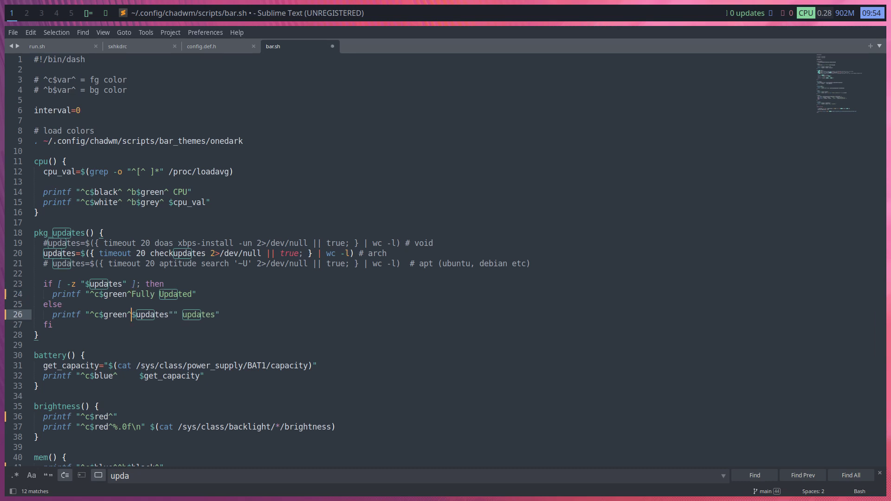
{"action": "key", "text": "ctrl+s"}
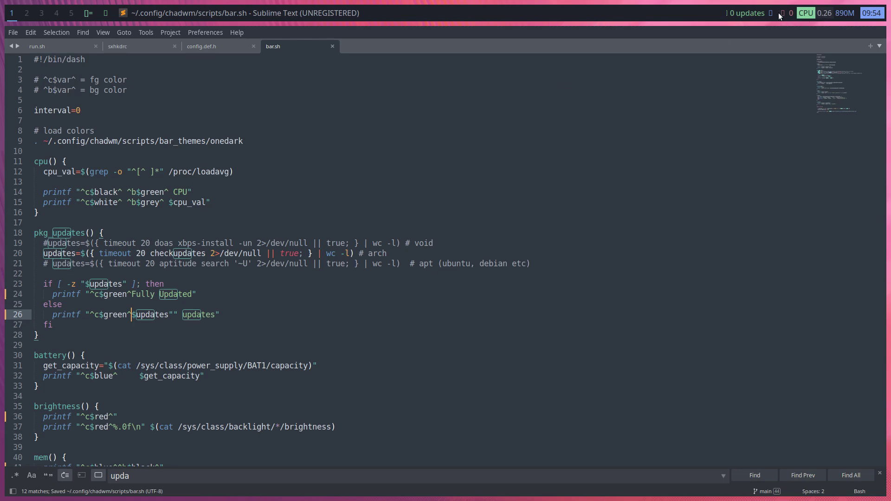
Change the search term to 'blue'
{"action": "left_click", "coordinate": [181, 387]}
{"action": "double_click", "coordinate": [111, 473]}
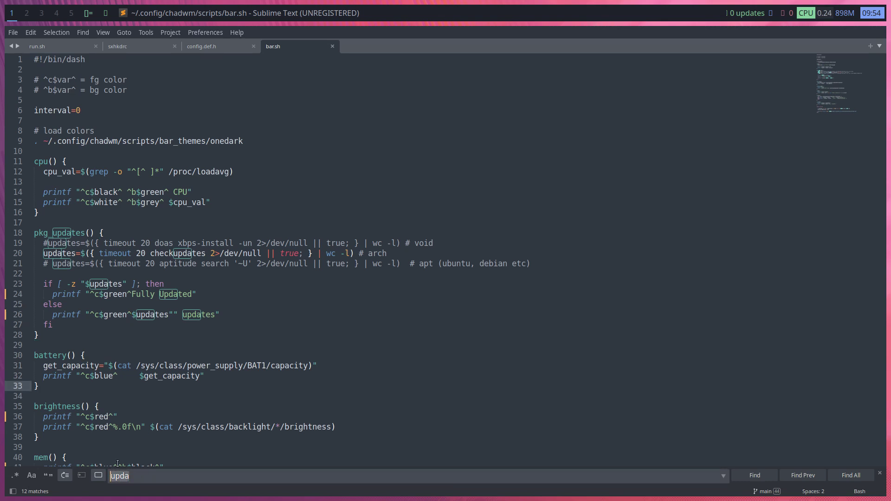
{"action": "type", "text": "blue"}
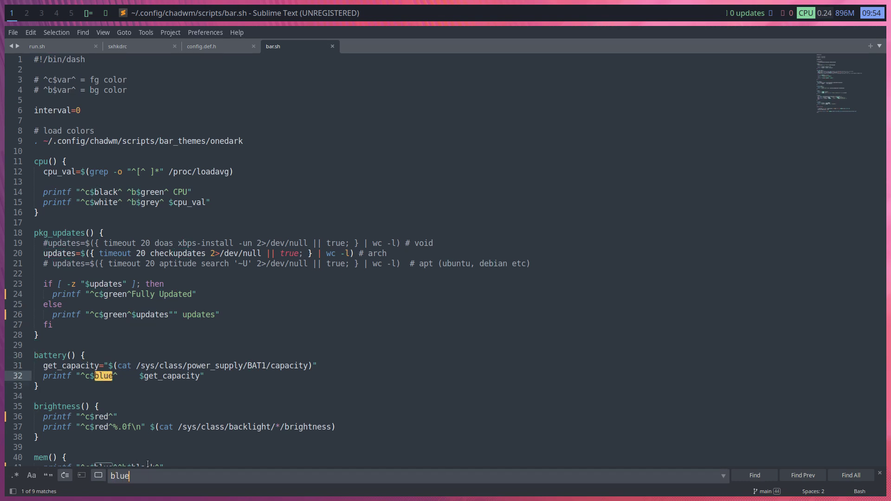
Delete the spaces after blue^ before $get_capacity on line 32 and on lines 47–48
{"action": "left_click", "coordinate": [140, 376]}
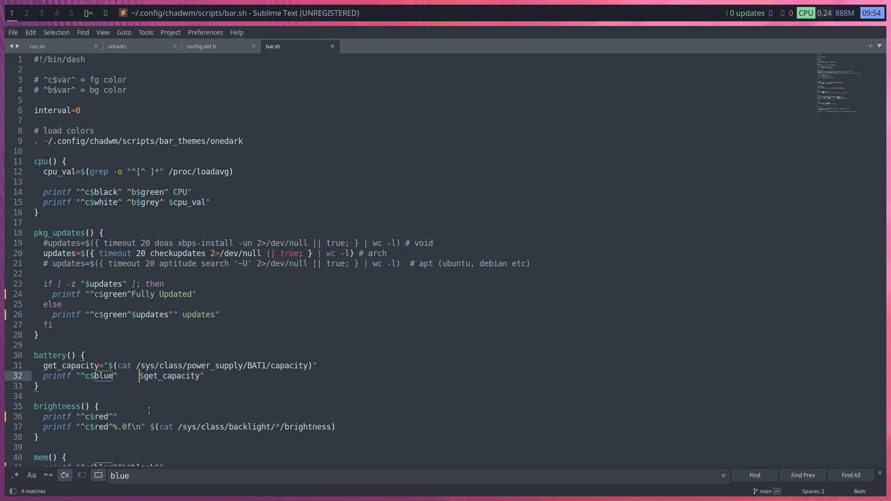
{"action": "key", "text": "BackSpace"}
{"action": "key", "text": "BackSpace"}
{"action": "key", "text": "BackSpace"}
{"action": "key", "text": "BackSpace"}
{"action": "key", "text": "BackSpace"}
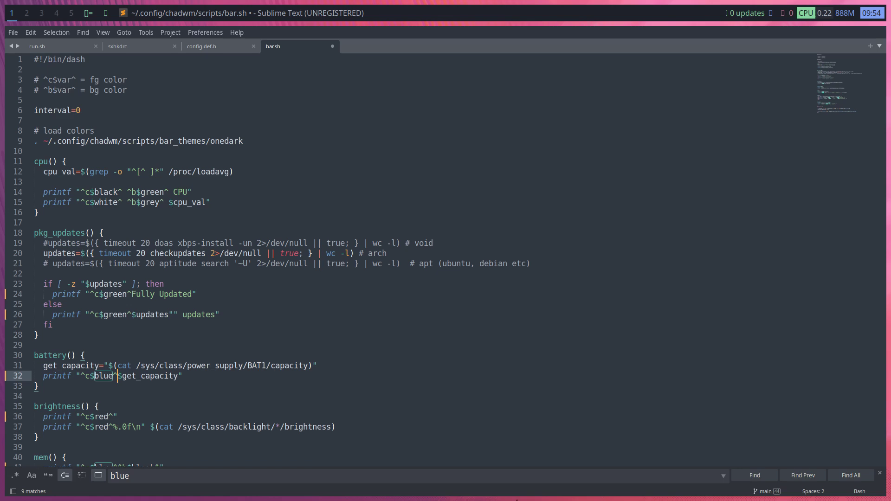
{"action": "left_click", "coordinate": [758, 479]}
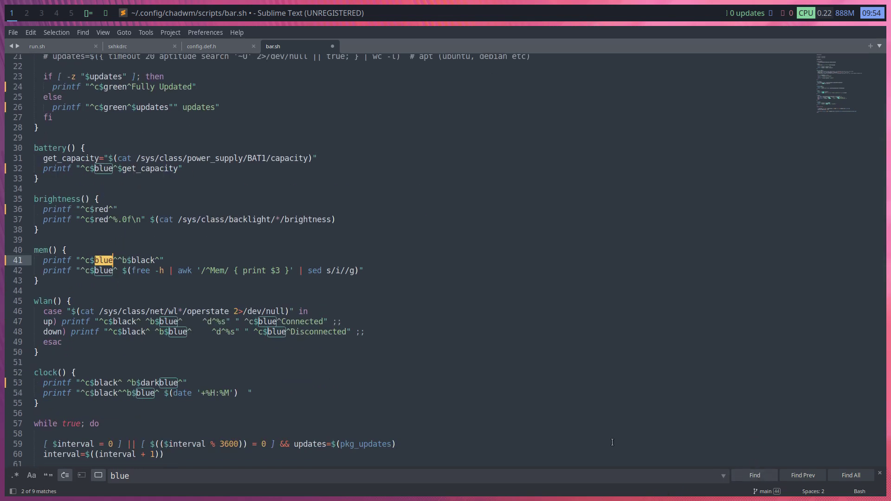
{"action": "left_click", "coordinate": [203, 322]}
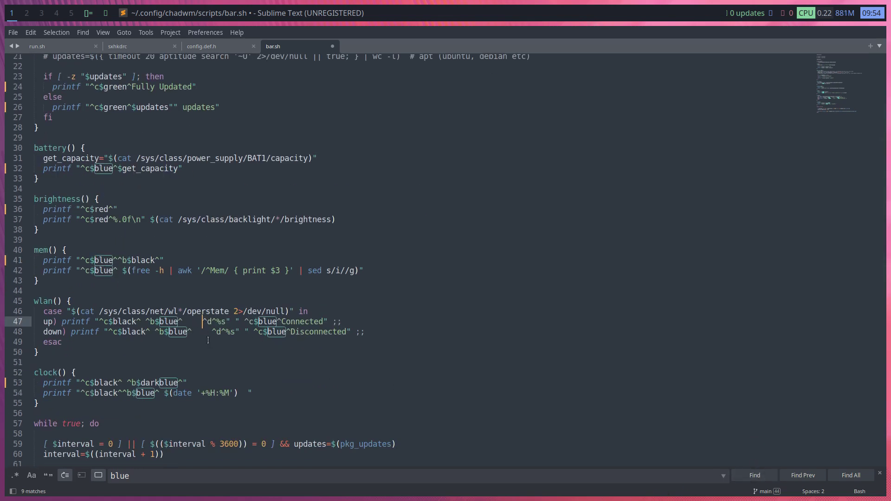
{"action": "key", "text": "BackSpace"}
{"action": "key", "text": "BackSpace"}
{"action": "key", "text": "BackSpace"}
{"action": "key", "text": "BackSpace"}
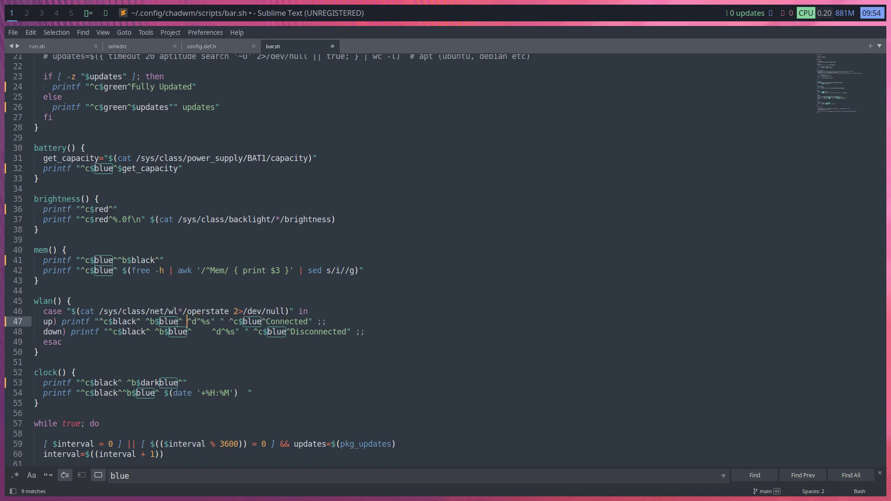
{"action": "left_click", "coordinate": [212, 331]}
{"action": "key", "text": "BackSpace"}
{"action": "key", "text": "BackSpace"}
{"action": "key", "text": "BackSpace"}
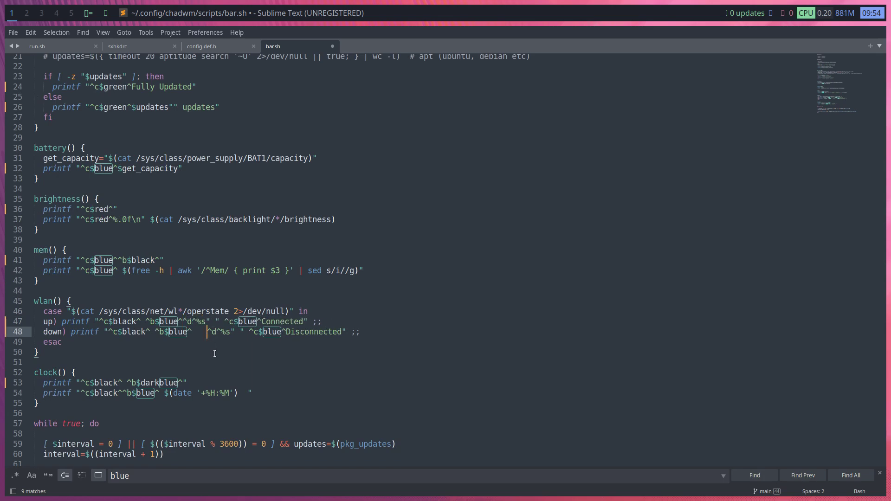
{"action": "key", "text": "BackSpace"}
{"action": "left_click", "coordinate": [224, 332]}
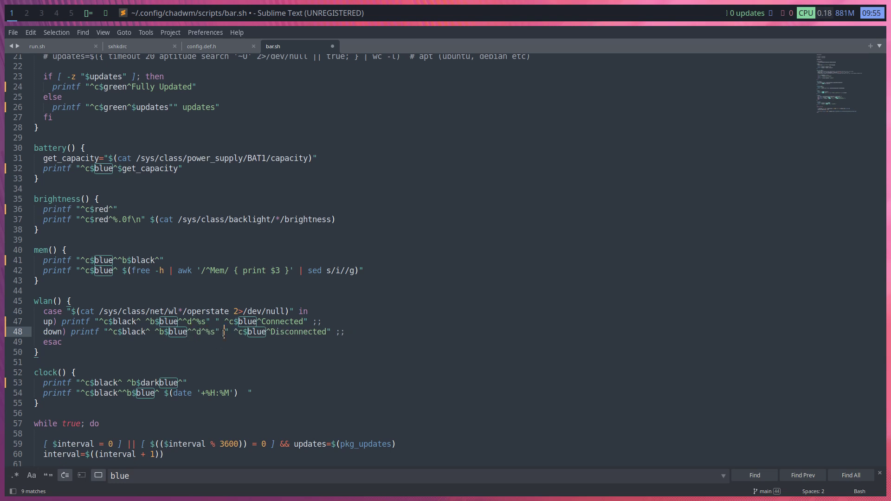
{"action": "key", "text": "shift+Down"}
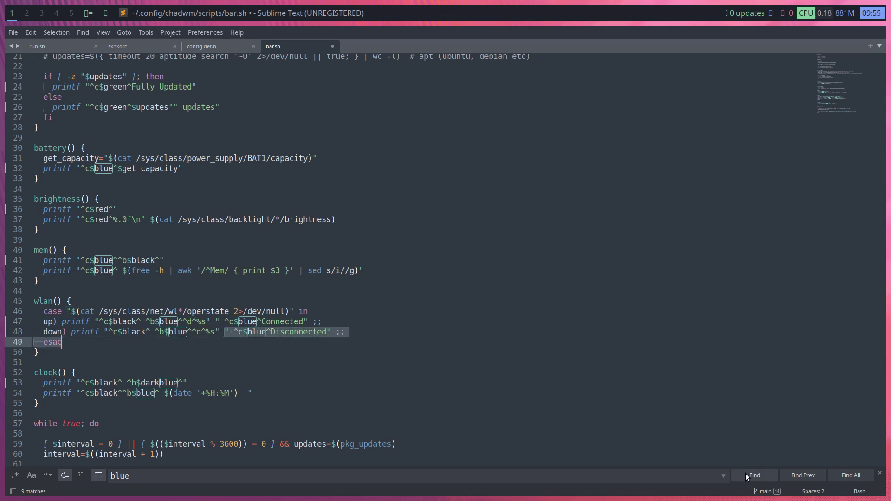
Check the remaining blue matches and save bar.sh
{"action": "left_click", "coordinate": [746, 473]}
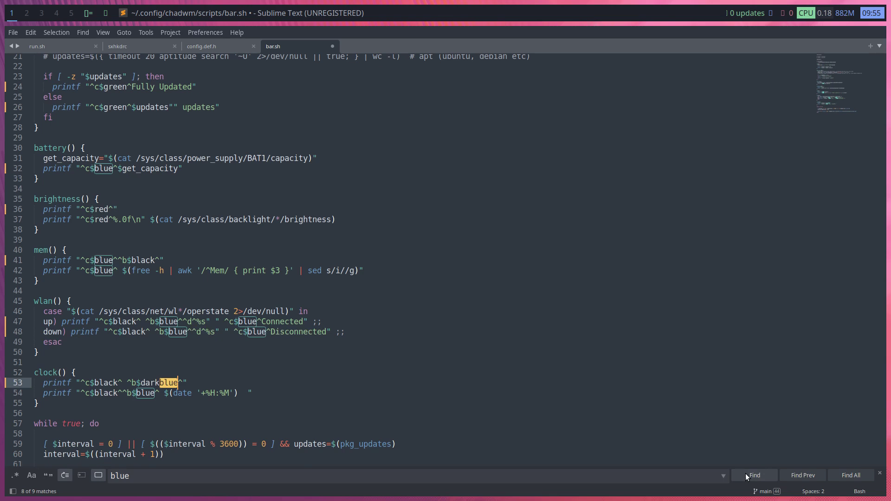
{"action": "left_click", "coordinate": [746, 473]}
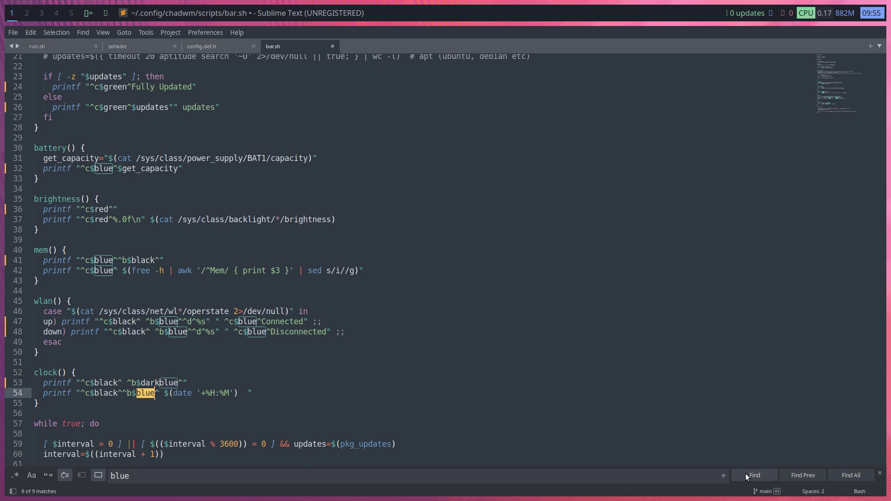
{"action": "left_click", "coordinate": [163, 393]}
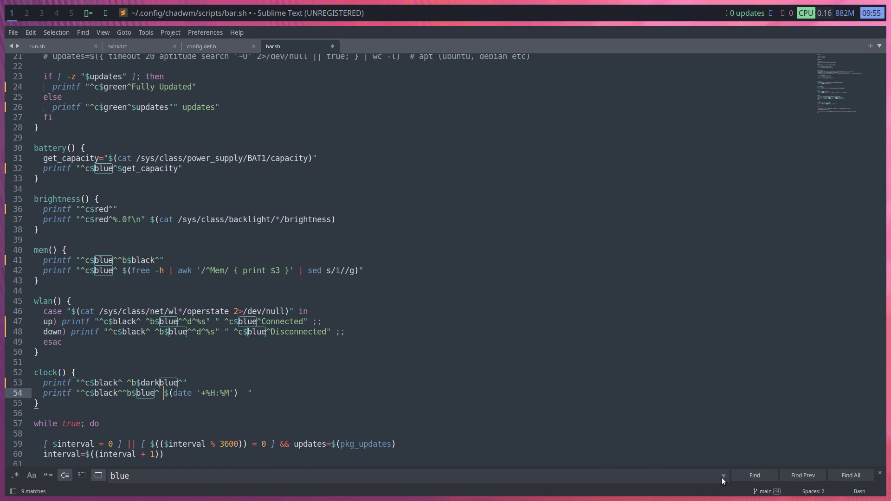
{"action": "left_click", "coordinate": [750, 477]}
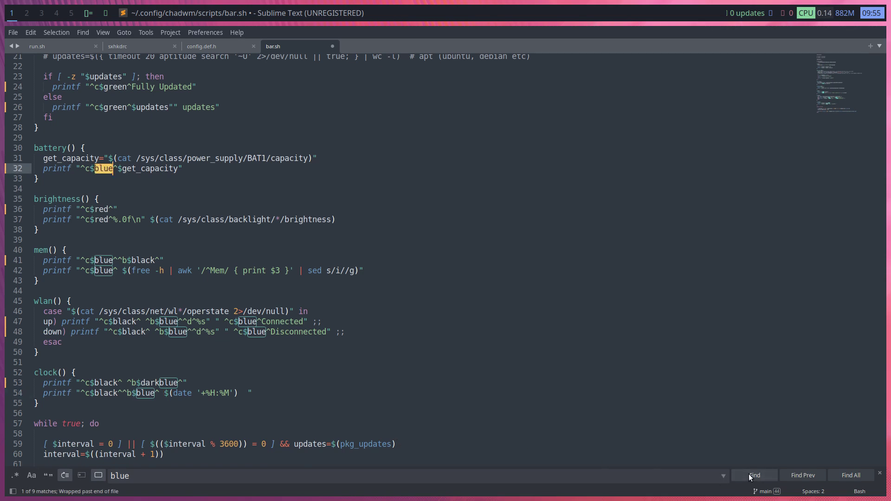
{"action": "left_click", "coordinate": [749, 477]}
{"action": "left_click", "coordinate": [533, 362]}
{"action": "key", "text": "ctrl+s"}
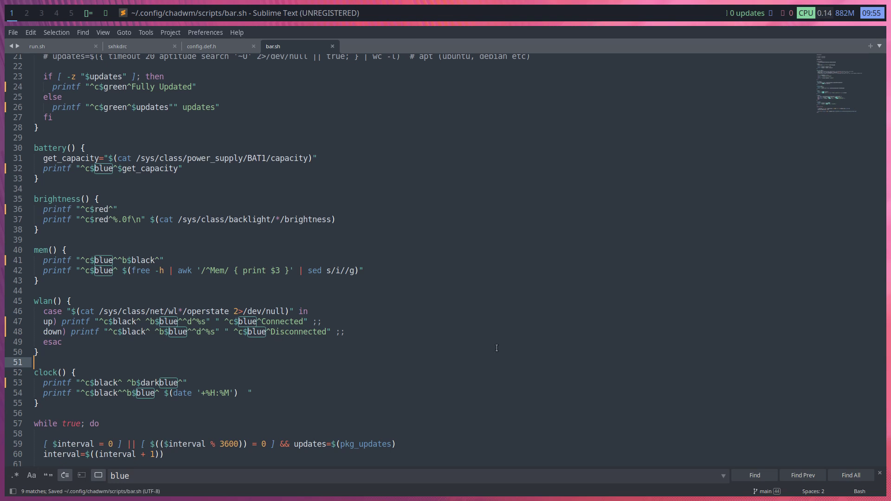
Log out of chadwm from the power menu and sign back in with the account password
{"action": "key", "text": "super+x"}
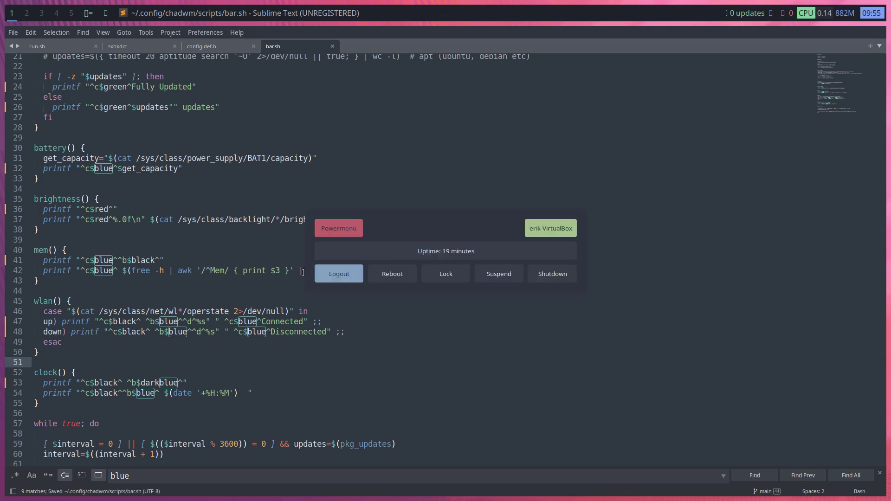
{"action": "key", "text": "Escape"}
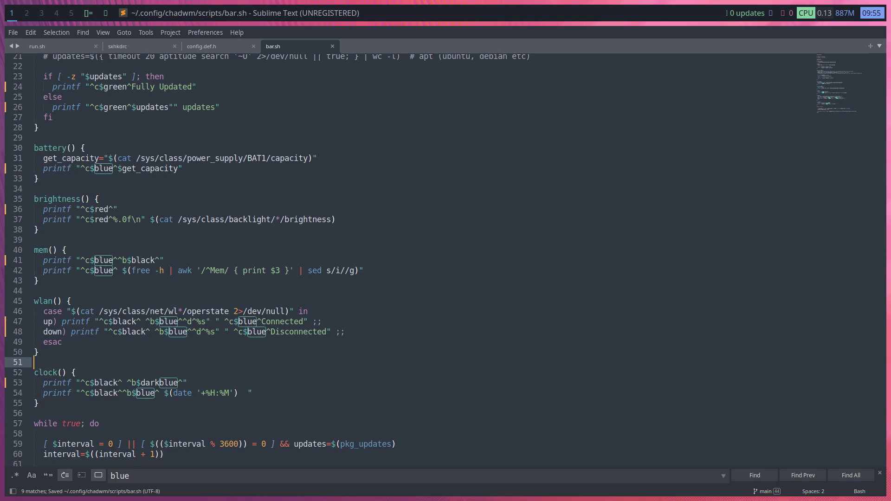
{"action": "key", "text": "Return"}
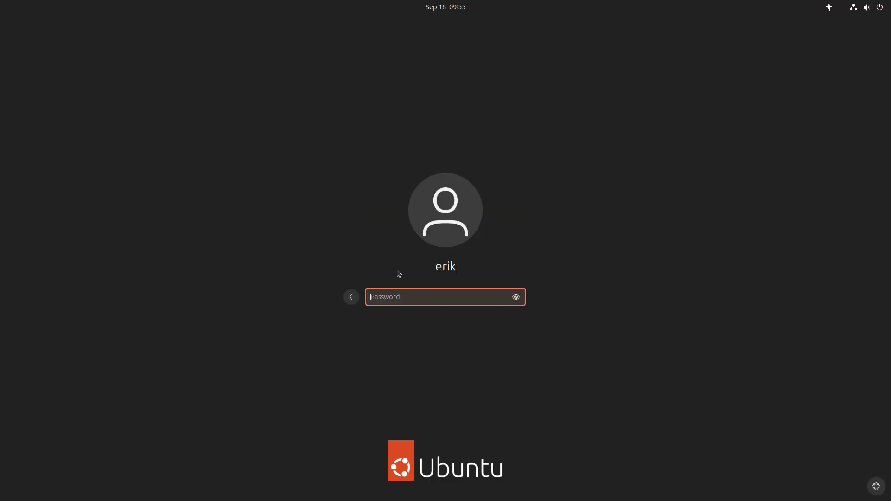
{"action": "type", "text": "****"}
{"action": "key", "text": "Return"}
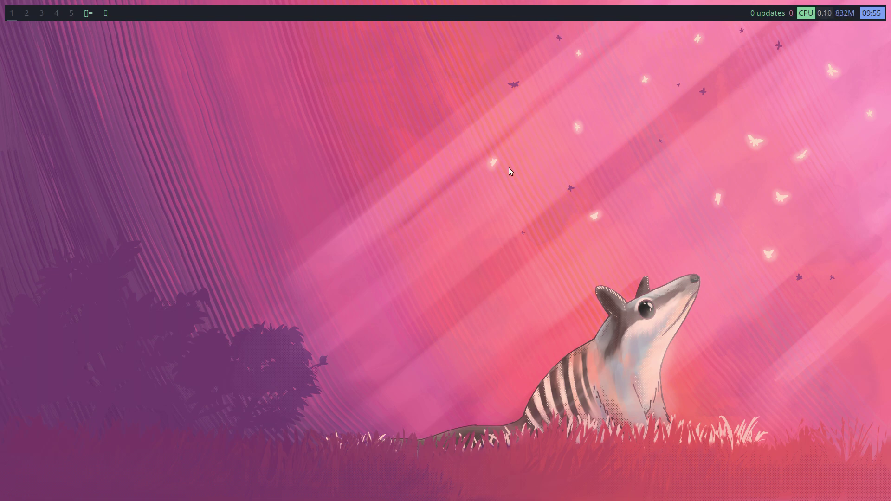
In a new terminal, install btop with sudo apt install btop and launch it
{"action": "key", "text": "super+Return"}
{"action": "type", "text": "sudo "}
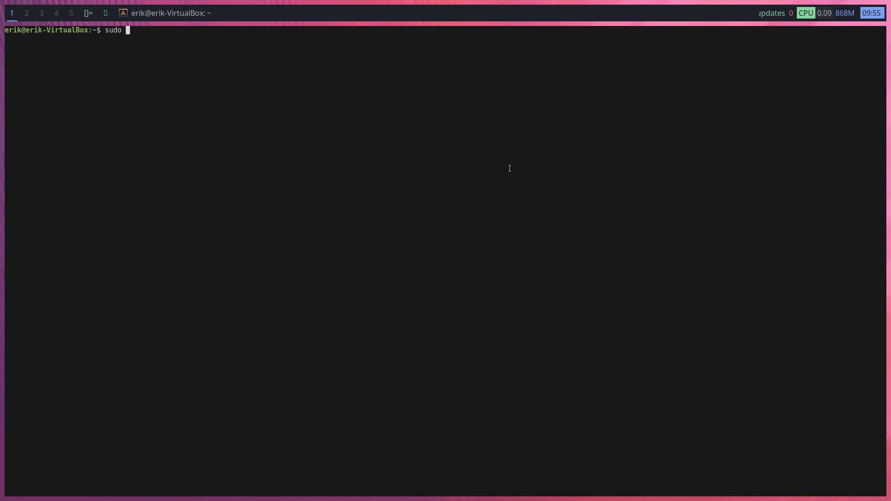
{"action": "type", "text": "apt install btop"}
{"action": "key", "text": "Return"}
{"action": "key", "text": "Return"}
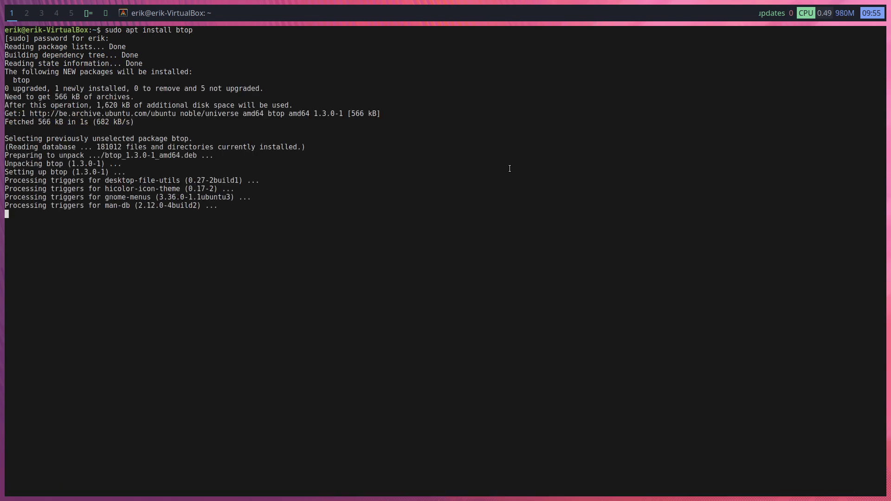
{"action": "type", "text": "btop"}
{"action": "key", "text": "Return"}
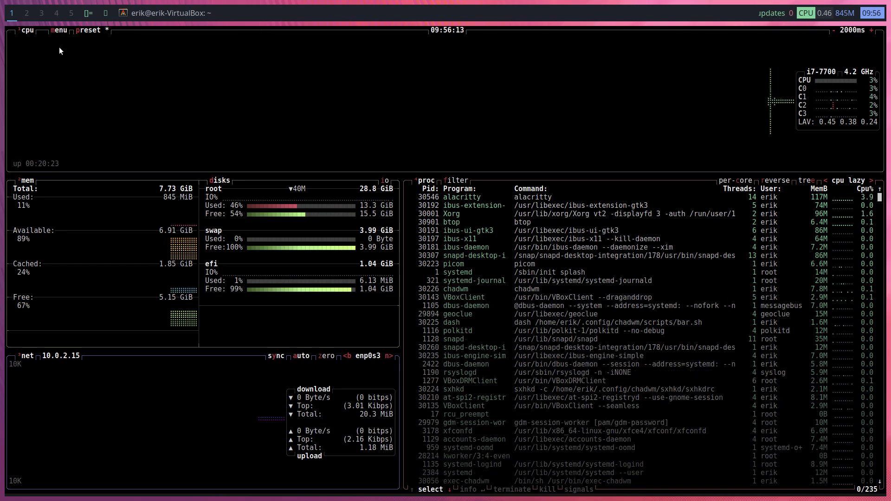
On workspace 2, launch Sublime Text from dmenu by searching 'sub'
{"action": "left_click", "coordinate": [27, 13]}
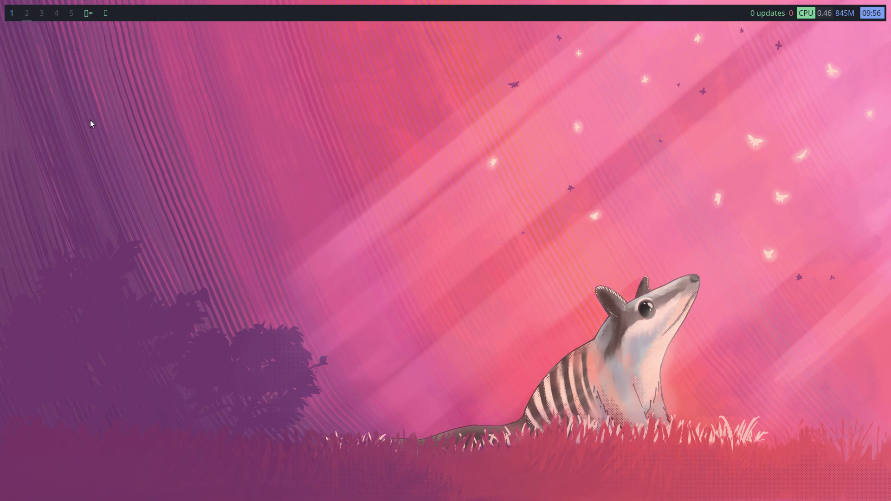
{"action": "key", "text": "alt+p"}
{"action": "type", "text": "sub"}
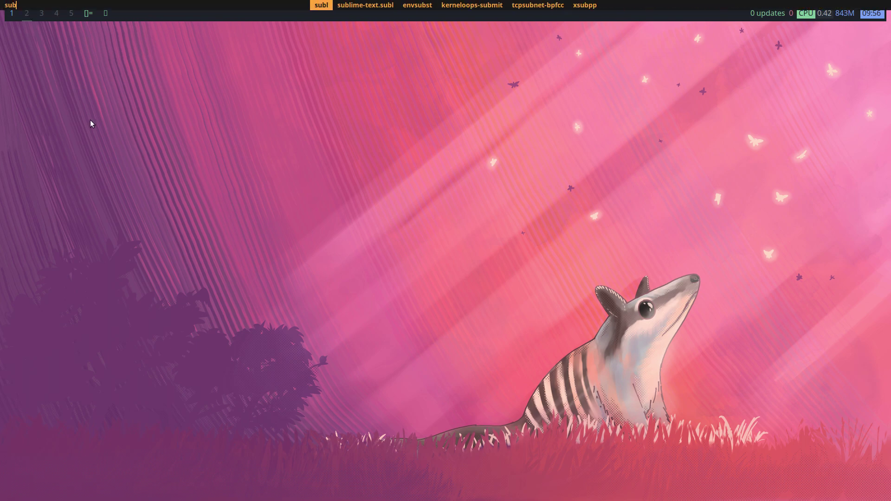
{"action": "key", "text": "Return"}
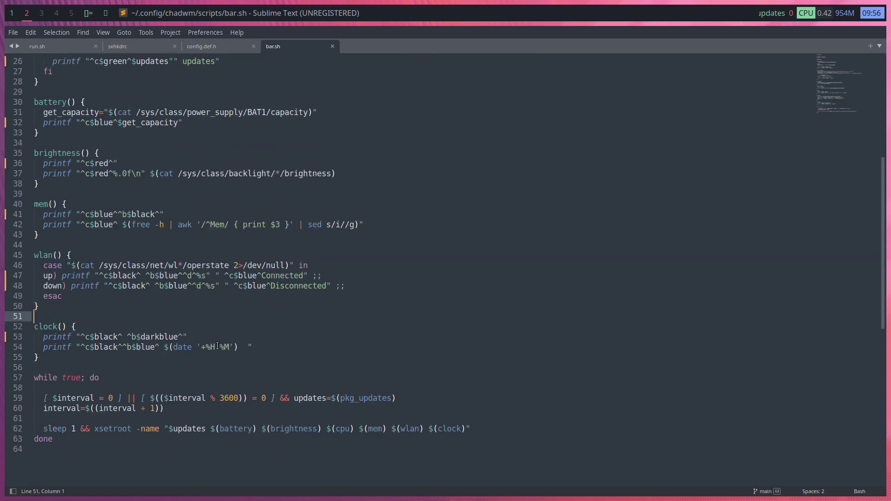
Scroll through bar.sh and select checkupdates on line 20
{"action": "scroll", "coordinate": [217, 346], "scroll_direction": "down", "scroll_amount": 5}
{"action": "scroll", "coordinate": [218, 345], "scroll_direction": "up", "scroll_amount": 5}
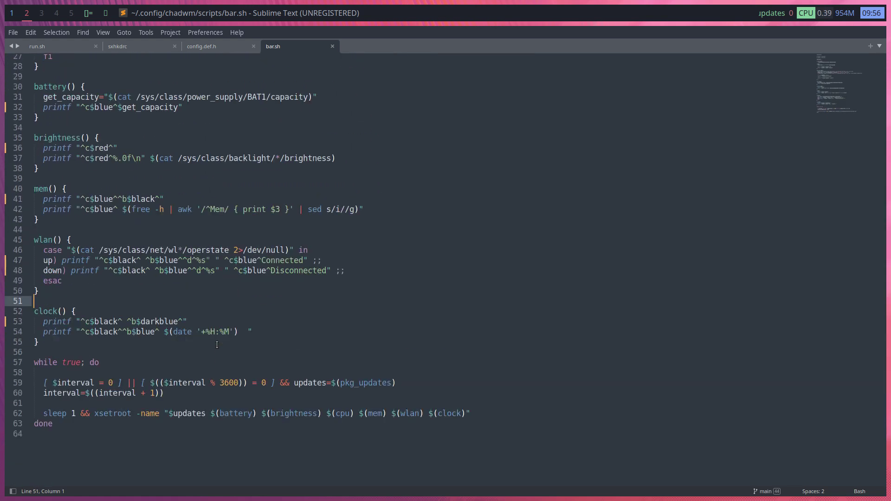
{"action": "scroll", "coordinate": [217, 345], "scroll_direction": "up", "scroll_amount": 6}
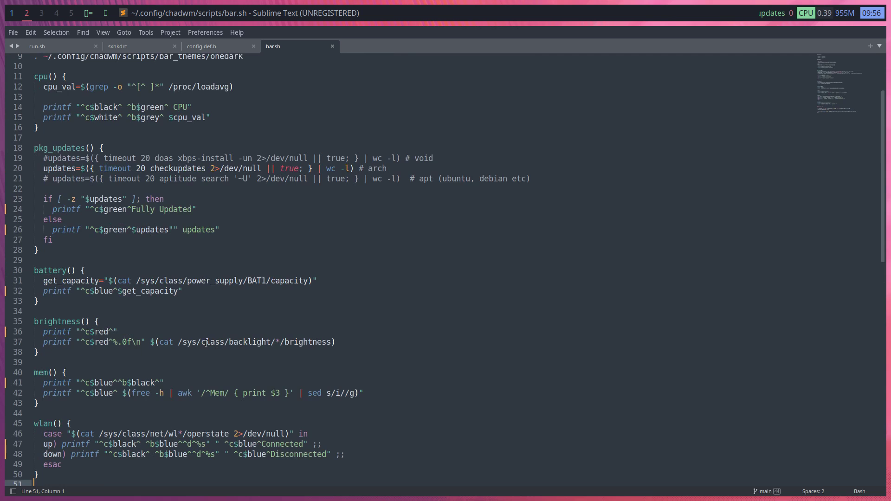
{"action": "scroll", "coordinate": [207, 343], "scroll_direction": "up", "scroll_amount": 1}
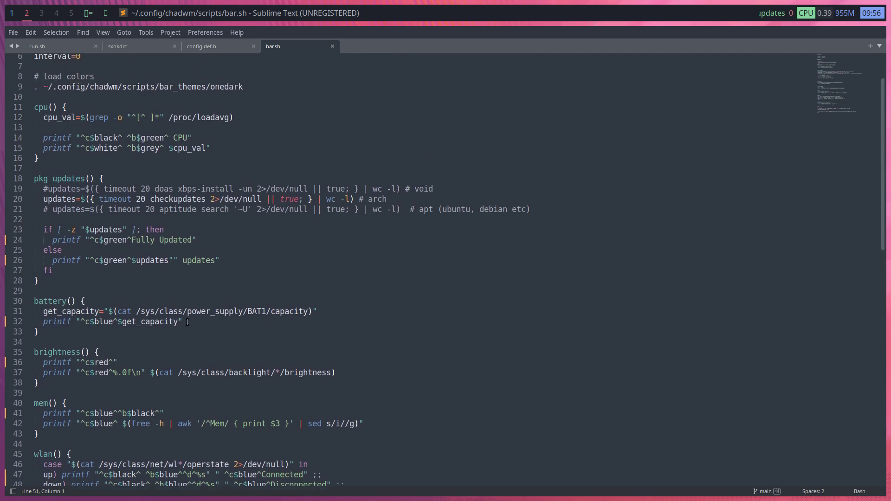
{"action": "double_click", "coordinate": [167, 198]}
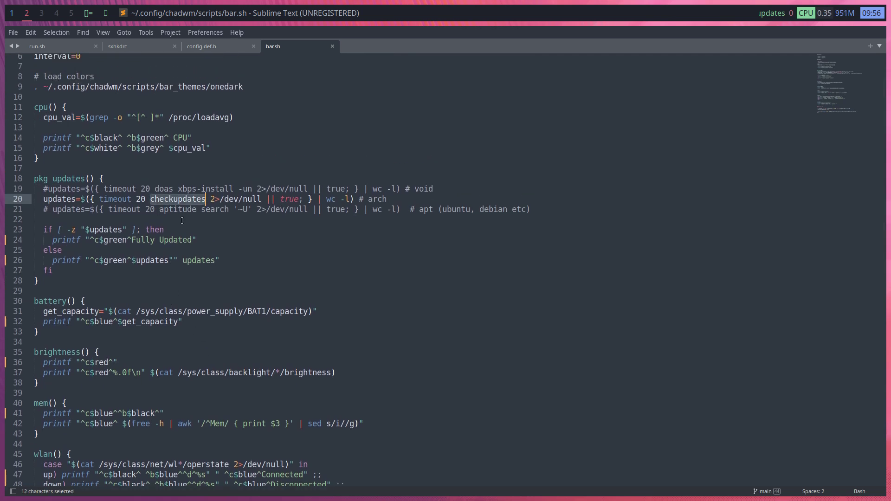
Test 'check' completion in a terminal, then select $updates on line 62
{"action": "key", "text": "super+Return"}
{"action": "type", "text": "check"}
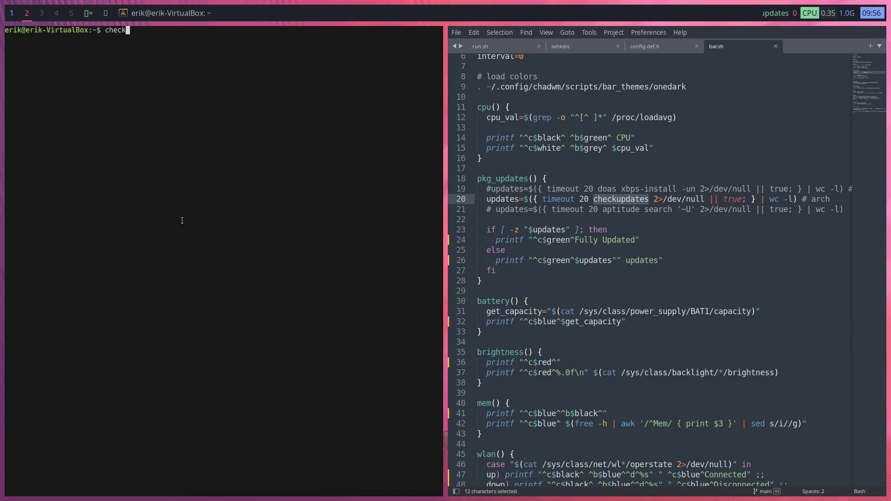
{"action": "key", "text": "Tab"}
{"action": "key", "text": "super+q"}
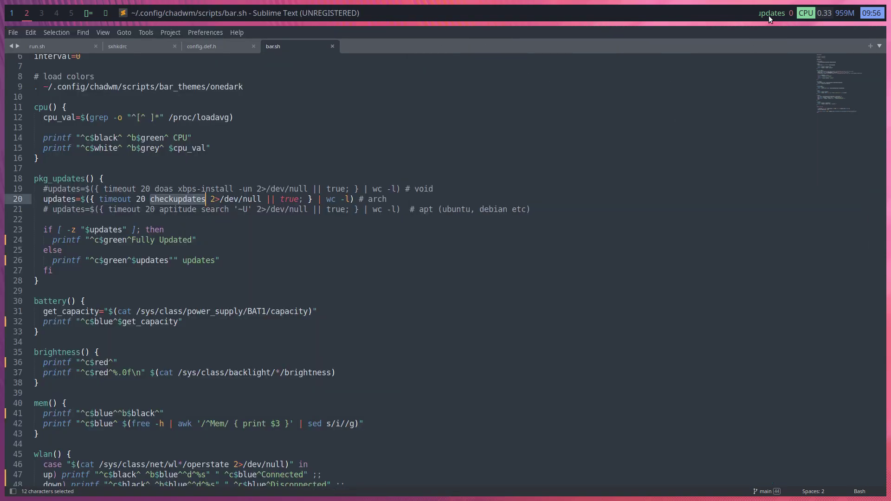
{"action": "scroll", "coordinate": [208, 275], "scroll_direction": "down", "scroll_amount": 8}
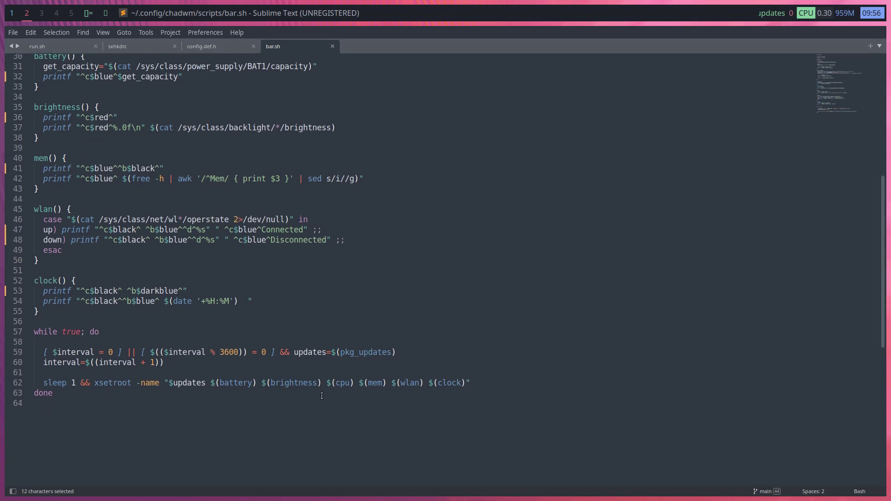
{"action": "left_click_drag", "start_coordinate": [170, 381], "coordinate": [205, 381]}
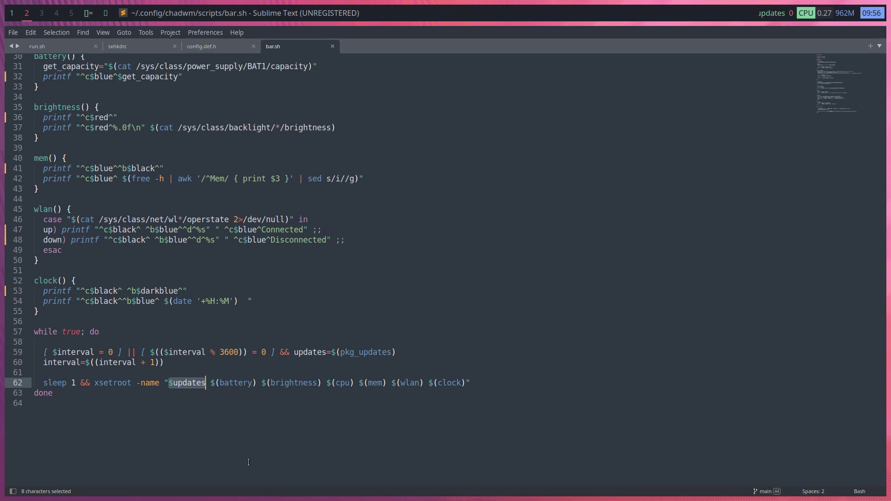
Delete $updates, $(battery) and $(brightness) from the xsetroot line 62
{"action": "key", "text": "BackSpace"}
{"action": "key", "text": "Delete"}
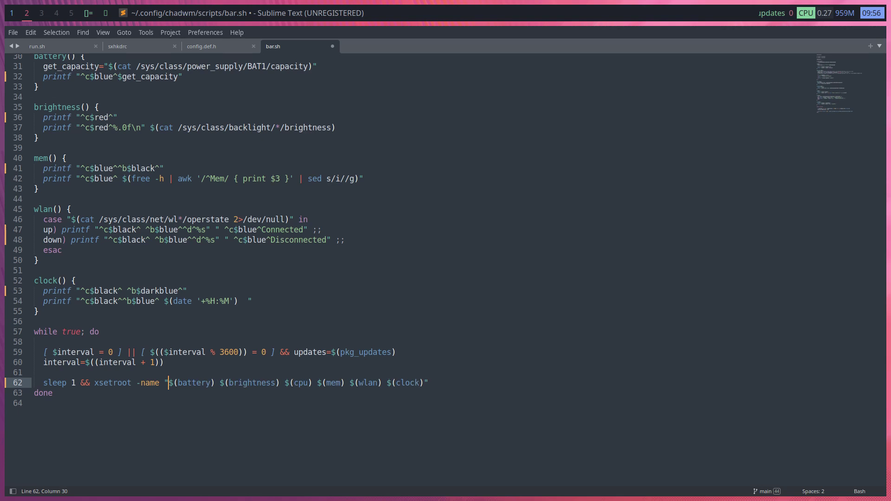
{"action": "key", "text": "Delete"}
{"action": "key", "text": "Delete"}
{"action": "key", "text": "Delete"}
{"action": "key", "text": "Delete"}
{"action": "key", "text": "Delete"}
{"action": "key", "text": "Delete"}
{"action": "key", "text": "Delete"}
{"action": "key", "text": "Delete"}
{"action": "key", "text": "Delete"}
{"action": "key", "text": "Delete"}
{"action": "key", "text": "Delete"}
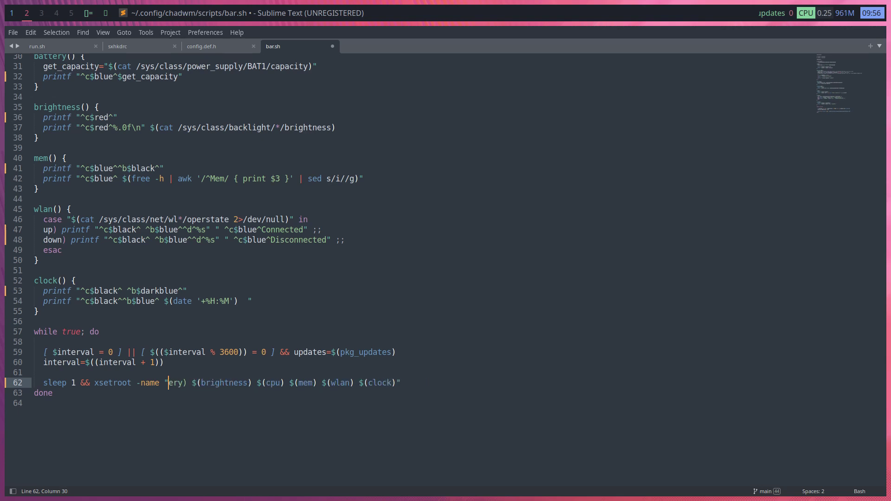
{"action": "key", "text": "Delete"}
{"action": "key", "text": "Delete"}
{"action": "key", "text": "Delete"}
{"action": "key", "text": "Delete"}
{"action": "key", "text": "Delete"}
{"action": "key", "text": "Delete"}
{"action": "key", "text": "Delete"}
{"action": "key", "text": "Delete"}
{"action": "key", "text": "Delete"}
{"action": "key", "text": "Delete"}
{"action": "key", "text": "Delete"}
{"action": "key", "text": "Delete"}
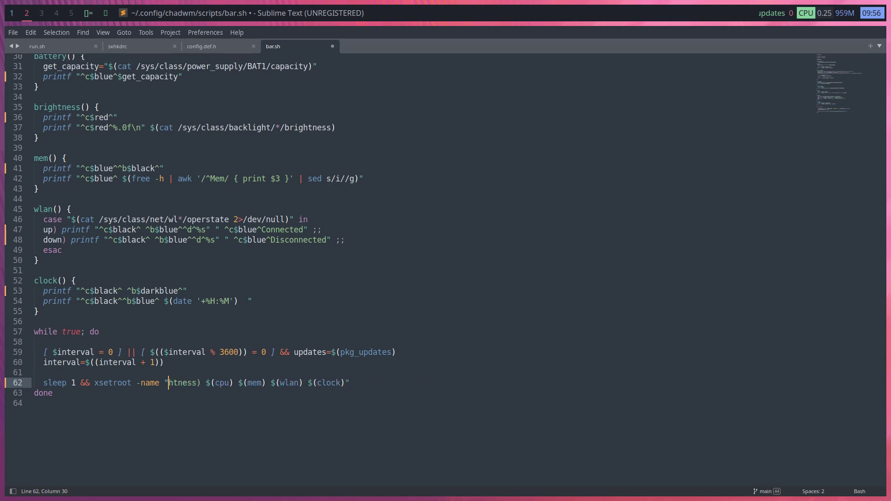
{"action": "key", "text": "Delete"}
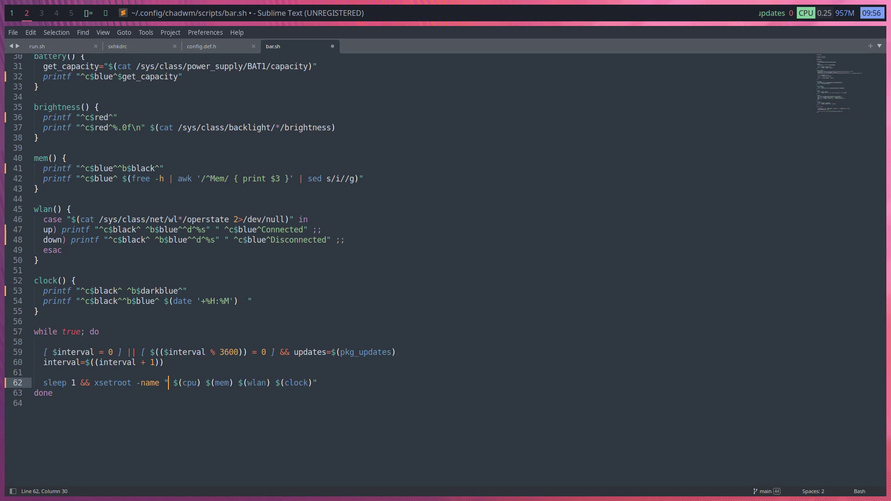
{"action": "key", "text": "Delete"}
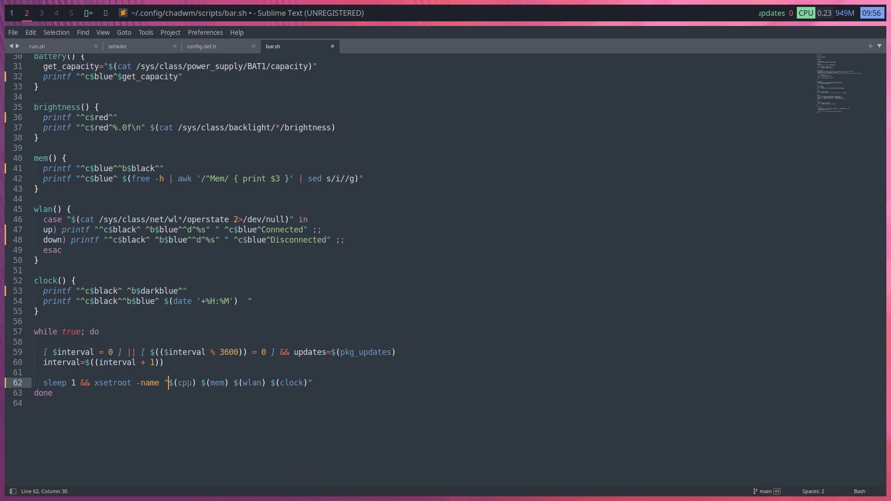
Delete $(wlan) from line 62 and save bar.sh
{"action": "mouse_move", "coordinate": [188, 383]}
{"action": "mouse_move", "coordinate": [247, 382]}
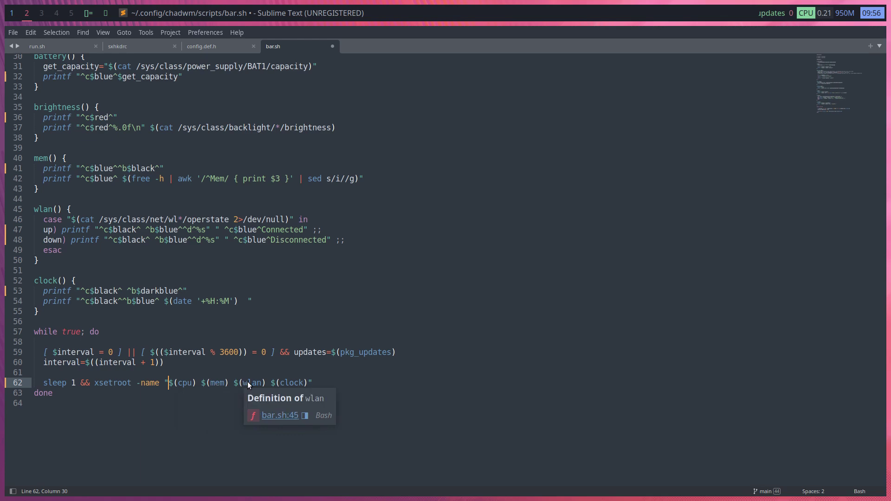
{"action": "left_click", "coordinate": [236, 383]}
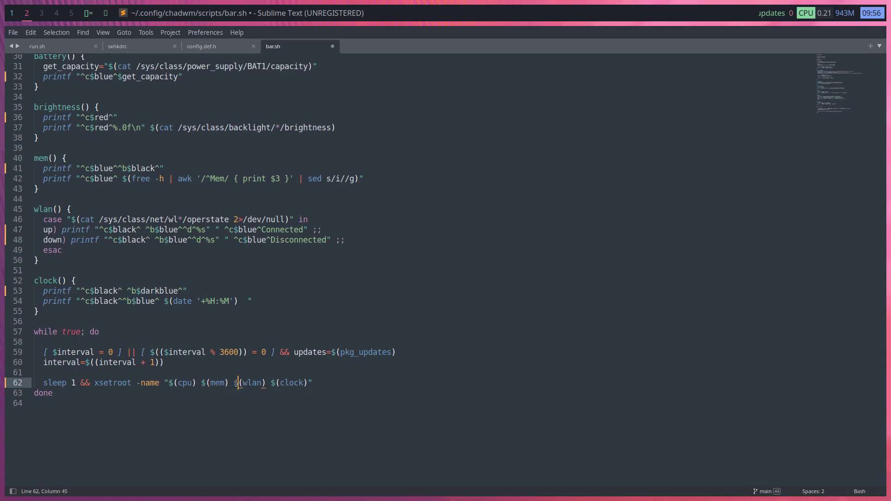
{"action": "key", "text": "Delete"}
{"action": "key", "text": "Delete"}
{"action": "key", "text": "Delete"}
{"action": "key", "text": "Delete"}
{"action": "key", "text": "Delete"}
{"action": "key", "text": "Delete"}
{"action": "key", "text": "Delete"}
{"action": "key", "text": "Delete"}
{"action": "key", "text": "ctrl+s"}
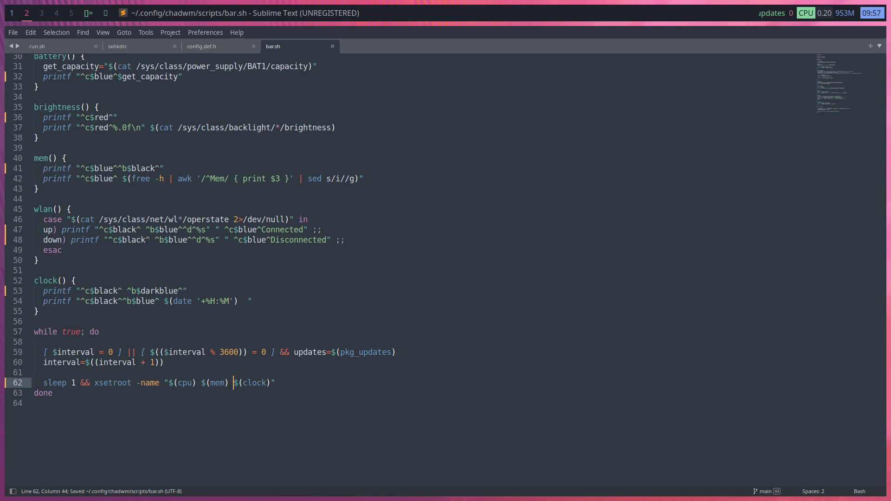
Log out with Super+Shift+Q and sign back in with the account password
{"action": "key", "text": "super+x"}
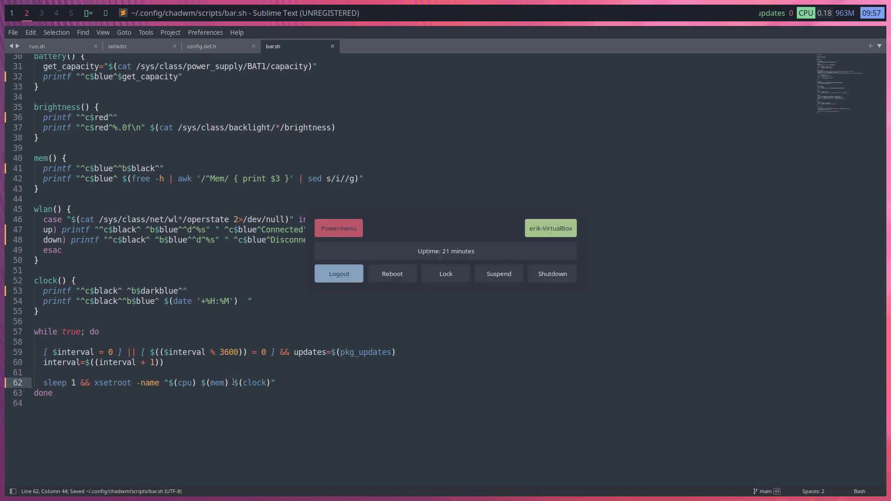
{"action": "key", "text": "Escape"}
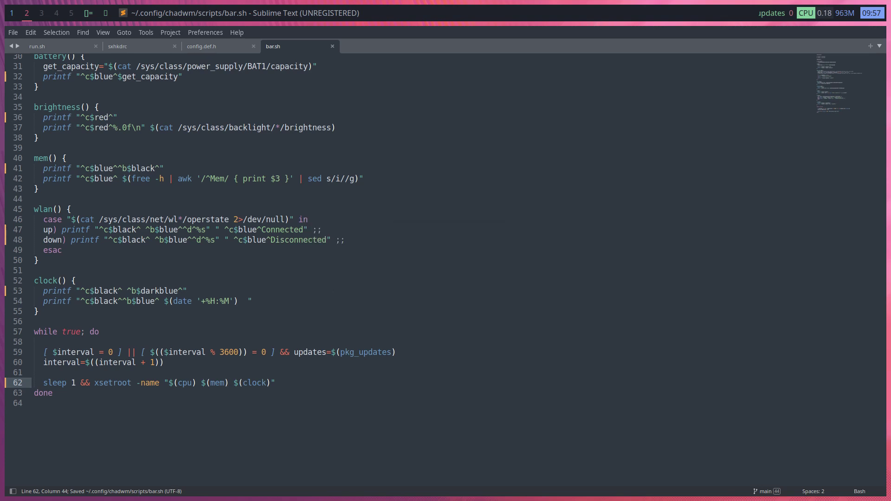
{"action": "key", "text": "super+shift+q"}
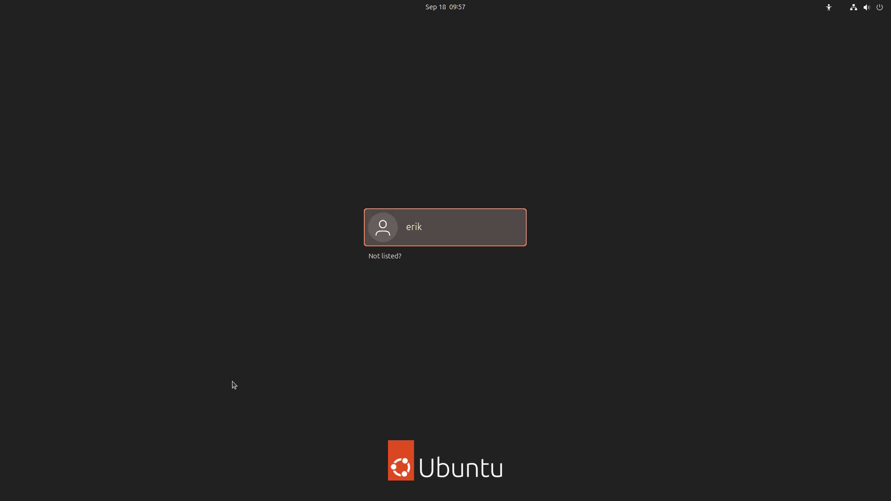
{"action": "key", "text": "Return"}
{"action": "type", "text": "****"}
{"action": "key", "text": "Return"}
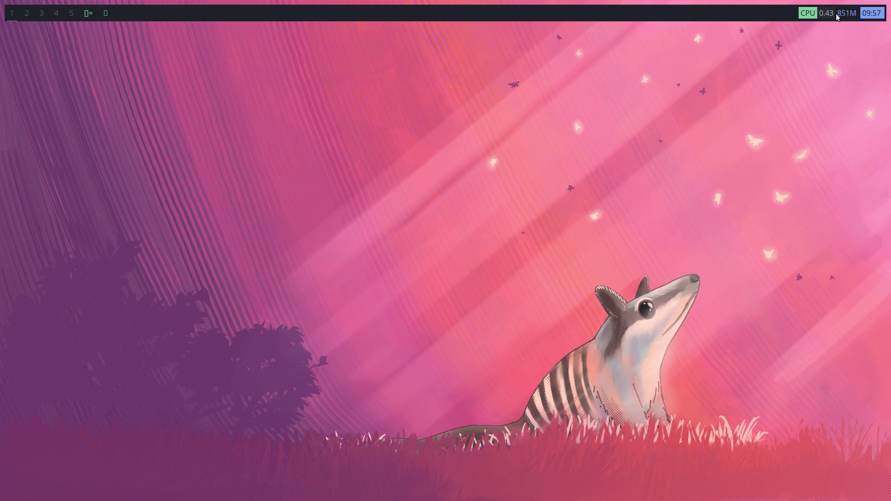
Launch Sublime Text by running subl from dmenu
{"action": "key", "text": "alt+p"}
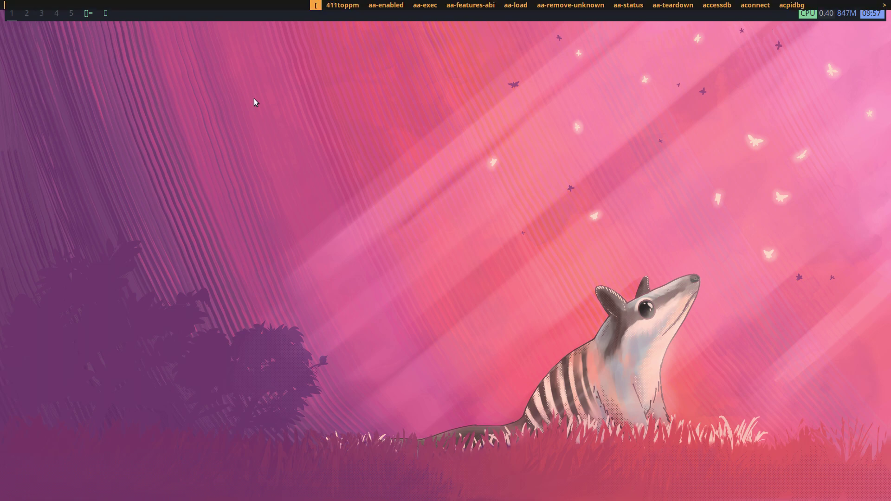
{"action": "type", "text": "subl"}
{"action": "key", "text": "Return"}
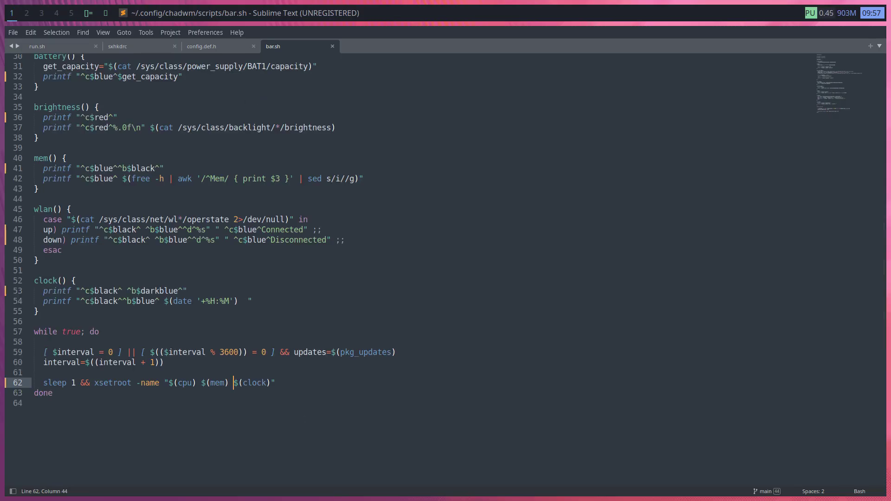
Find 'mem', insert MEM after ^c$blue^ on line 41, and save bar.sh
{"action": "key", "text": "ctrl+f"}
{"action": "type", "text": "mem"}
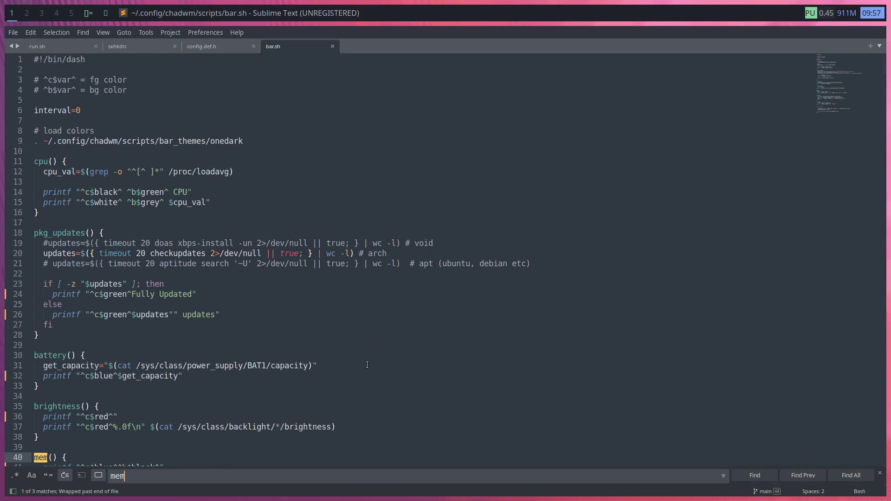
{"action": "scroll", "coordinate": [367, 365], "scroll_direction": "down", "scroll_amount": 4}
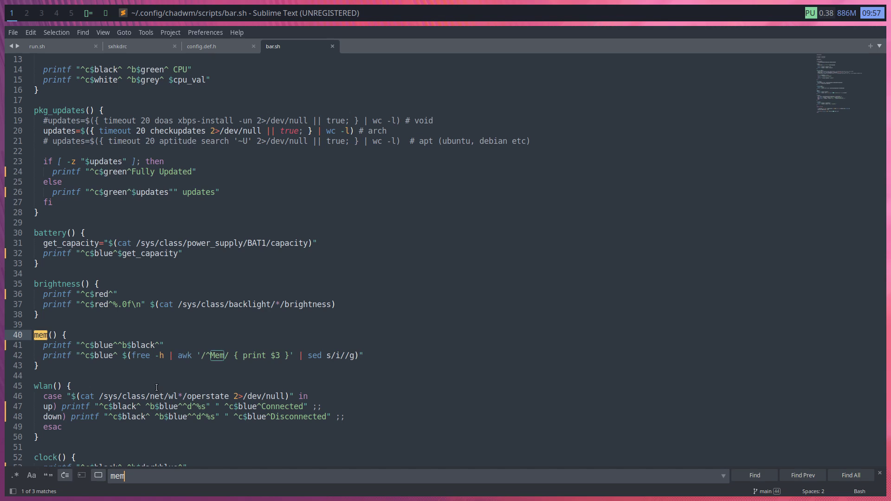
{"action": "left_click", "coordinate": [118, 346]}
{"action": "type", "text": "MEM"}
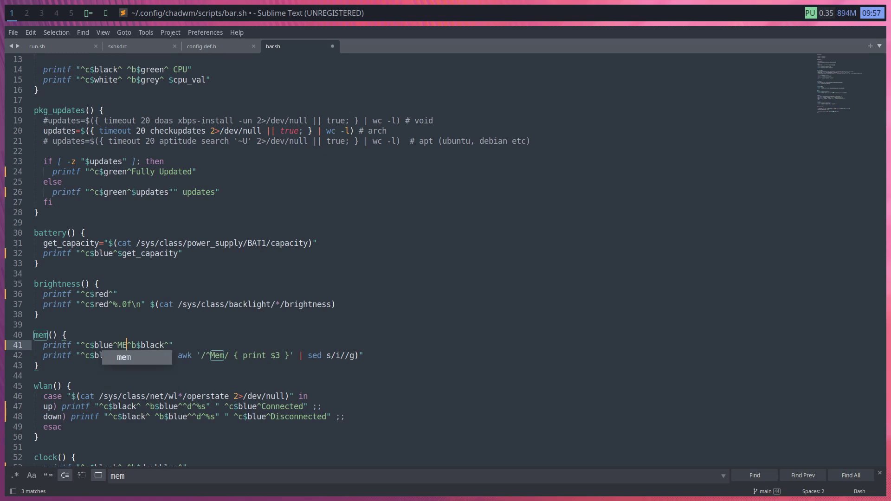
{"action": "key", "text": "ctrl+s"}
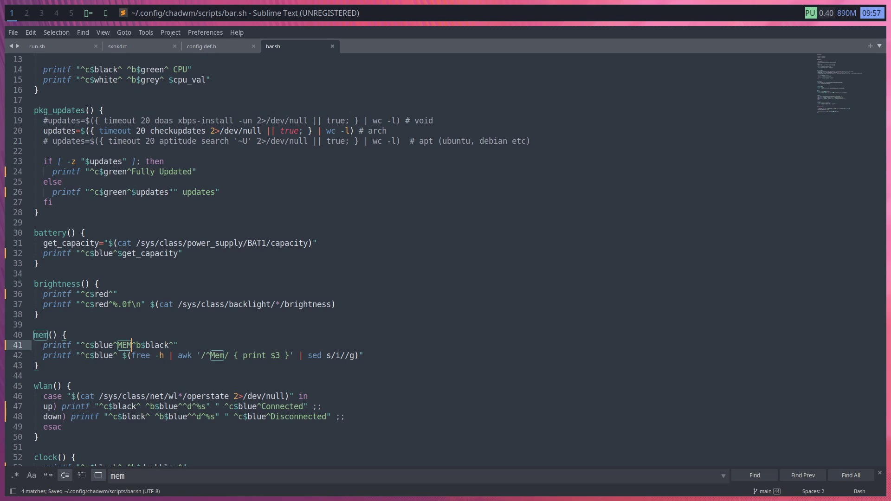
{"action": "key", "text": "super+x"}
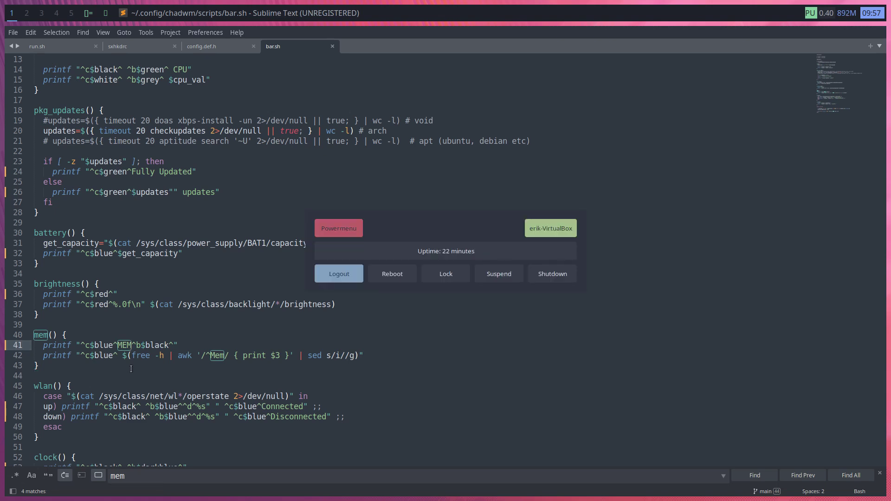
Log out and back in, switch the layout to monocle [M], and open a new terminal
{"action": "key", "text": "Return"}
{"action": "key", "text": "Escape"}
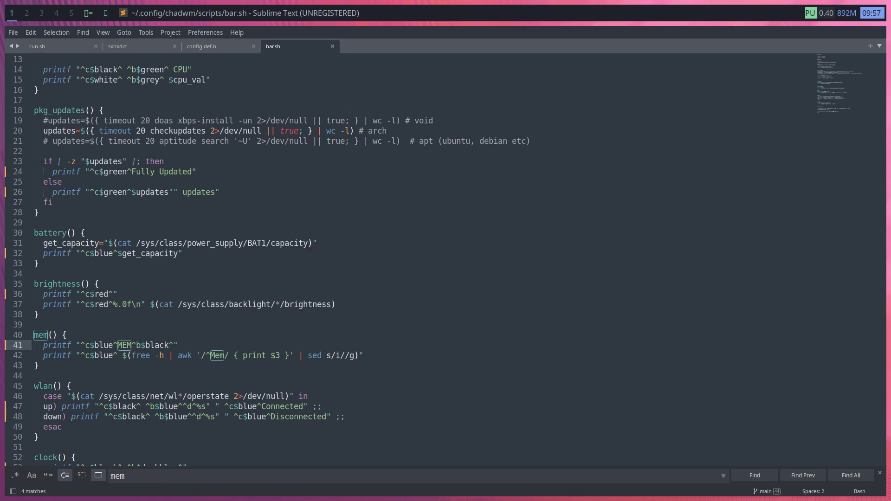
{"action": "key", "text": "Return"}
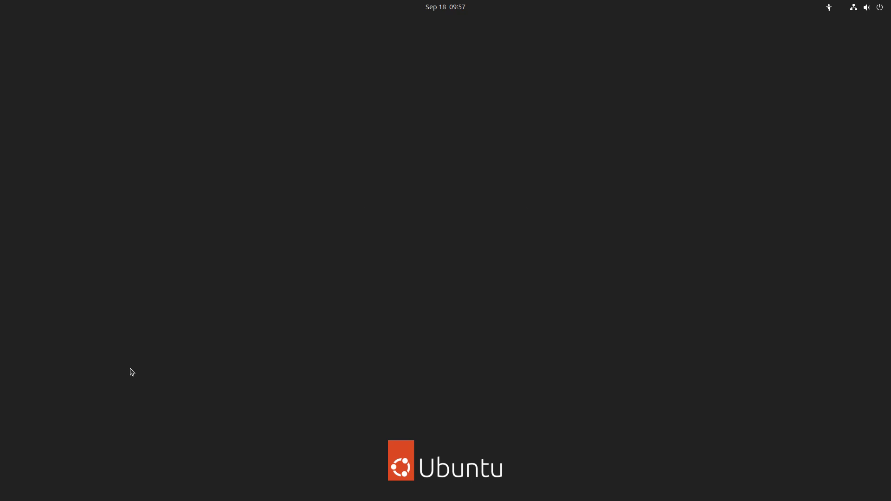
{"action": "type", "text": "••••"}
{"action": "key", "text": "Return"}
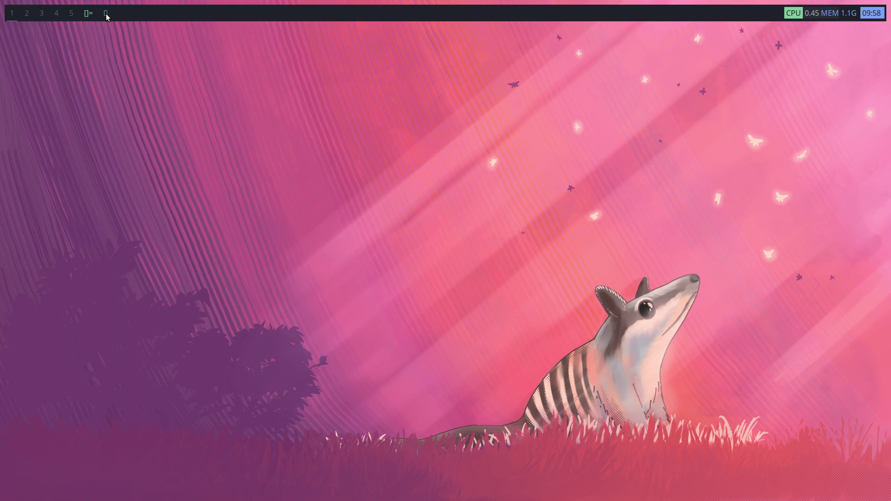
{"action": "right_click", "coordinate": [90, 13]}
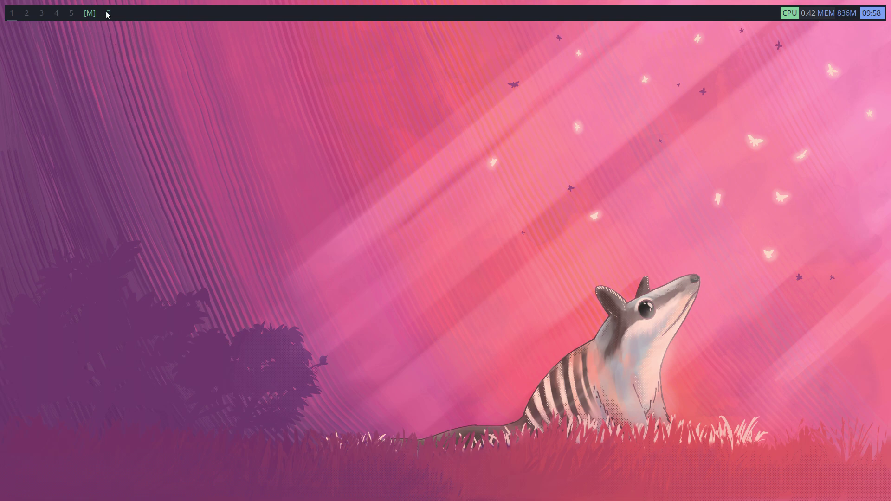
{"action": "key", "text": "super+Return"}
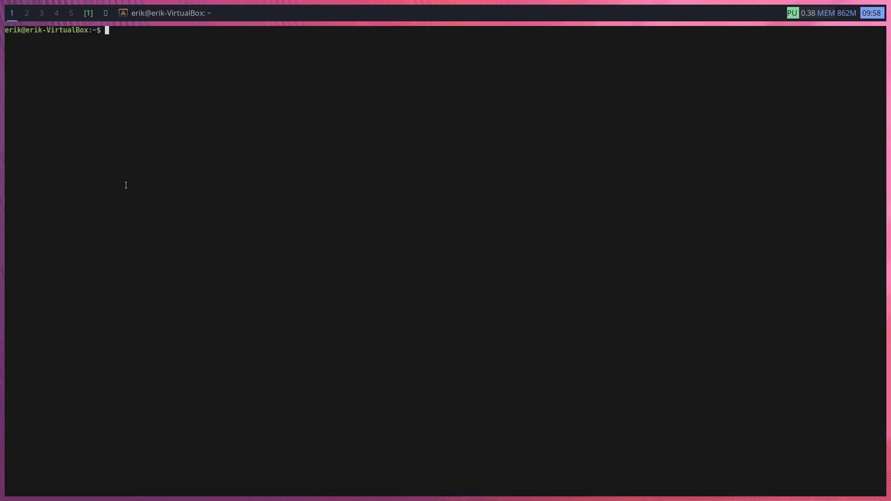
Run eww, then sudo apt install eww (package not found), and close the terminal
{"action": "type", "text": "eww"}
{"action": "key", "text": "Return"}
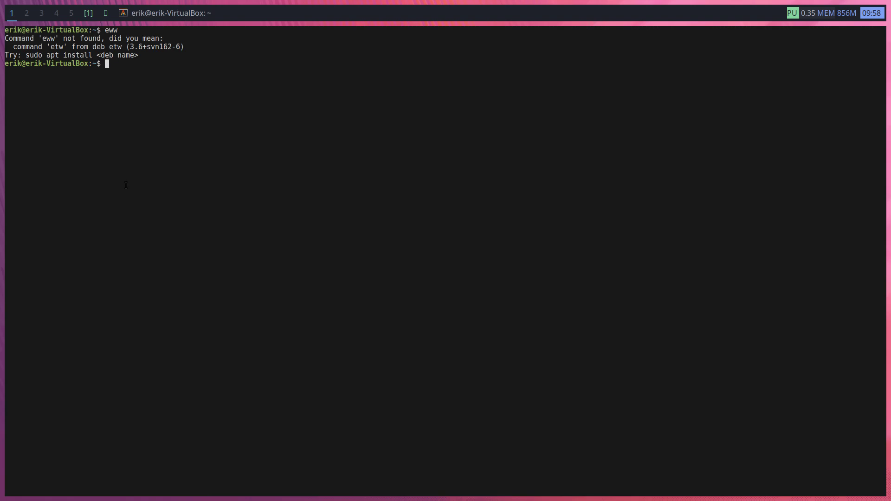
{"action": "type", "text": "sudo ap"}
{"action": "key", "text": "BackSpace"}
{"action": "key", "text": "BackSpace"}
{"action": "type", "text": "apt install eww"}
{"action": "key", "text": "Return"}
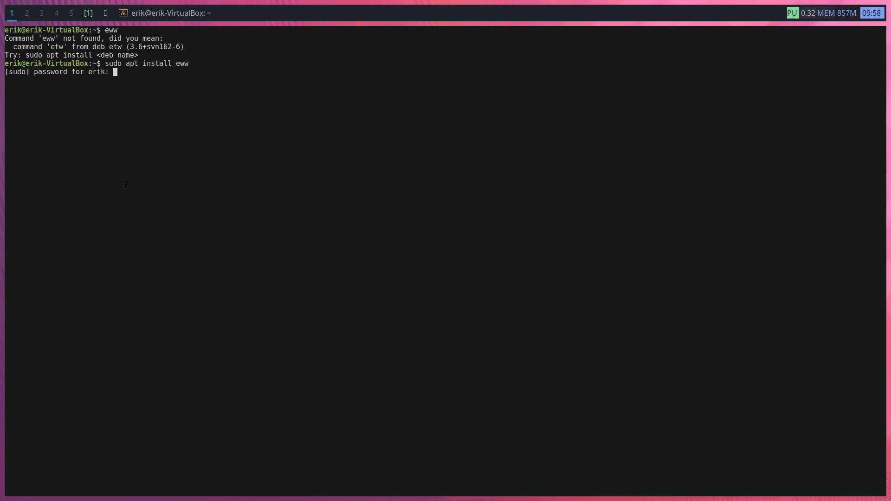
{"action": "key", "text": "Return"}
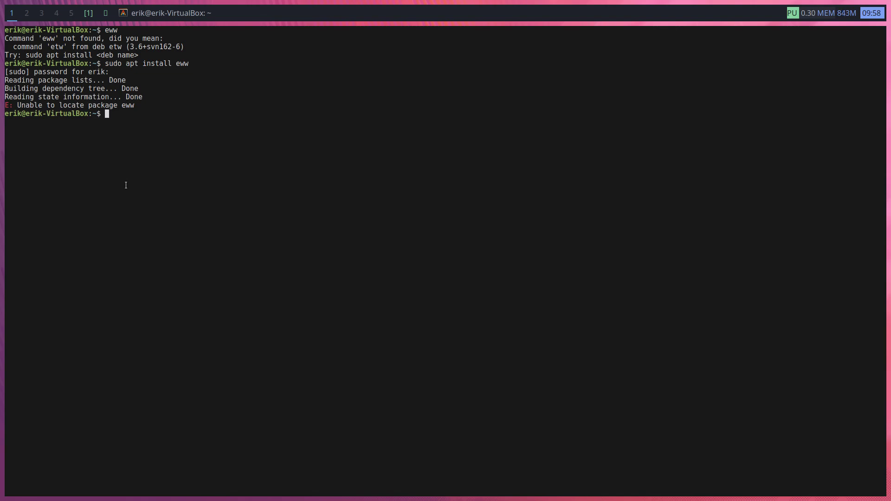
{"action": "key", "text": "super+shift+c"}
Open config.def.h from .config/chadwm/chadwm in Thunar
{"action": "key", "text": "super+e"}
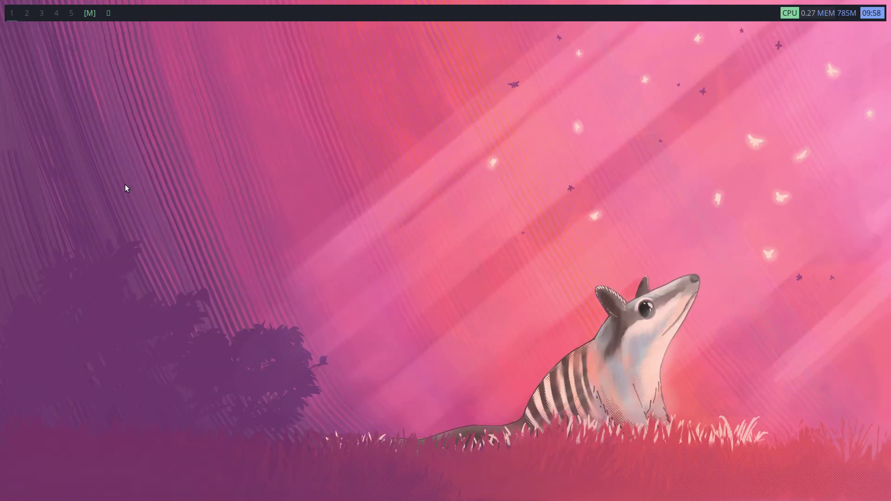
{"action": "double_click", "coordinate": [252, 74]}
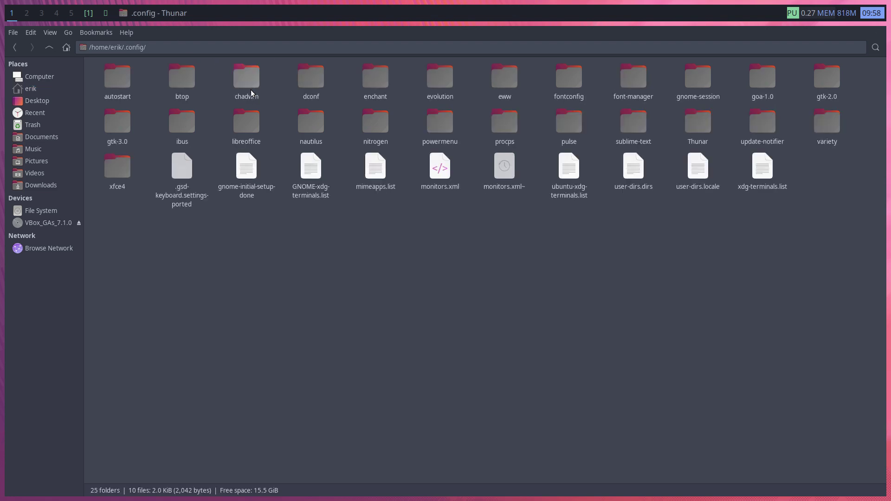
{"action": "double_click", "coordinate": [250, 90]}
{"action": "double_click", "coordinate": [163, 77]}
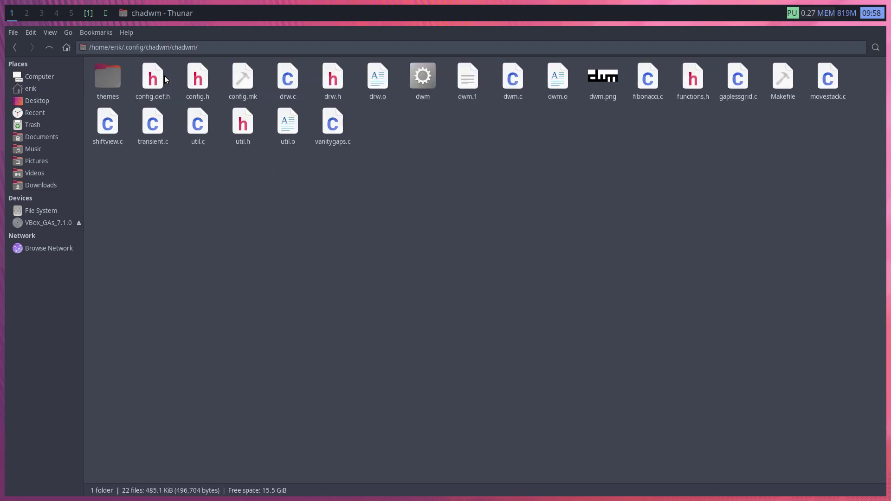
{"action": "left_click", "coordinate": [186, 76]}
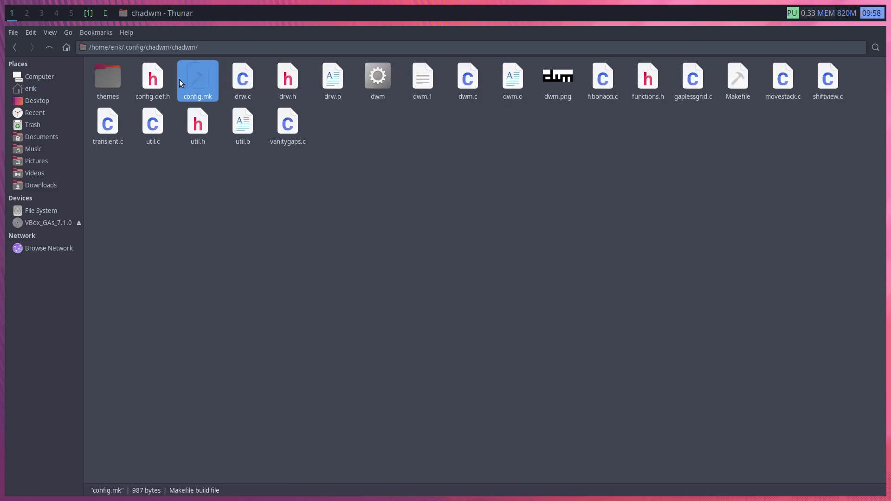
{"action": "double_click", "coordinate": [153, 78]}
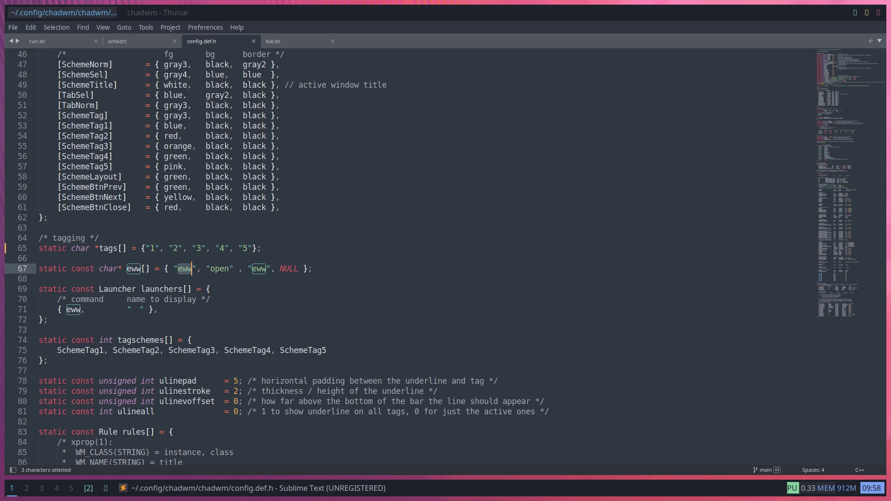
Fill the launcher's empty display-name quotes on line 71 with 'eww'
{"action": "left_click", "coordinate": [162, 310]}
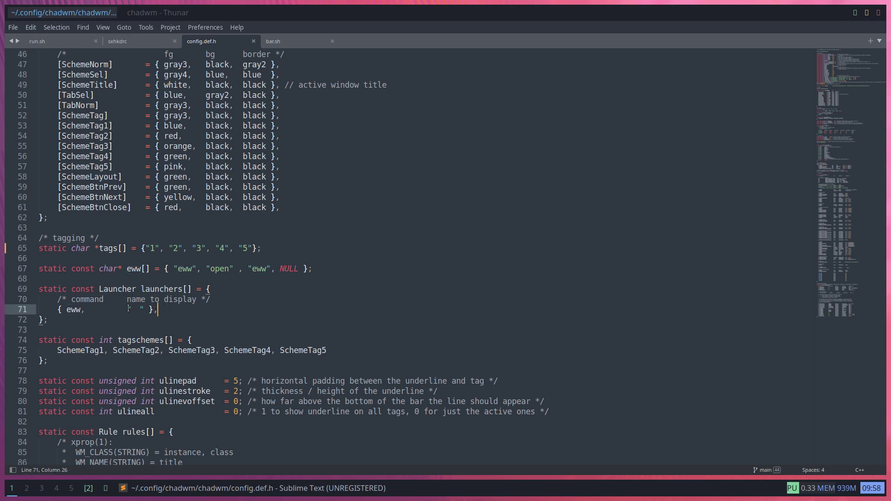
{"action": "left_click", "coordinate": [139, 310]}
{"action": "key", "text": "BackSpace"}
{"action": "type", "text": "eww"}
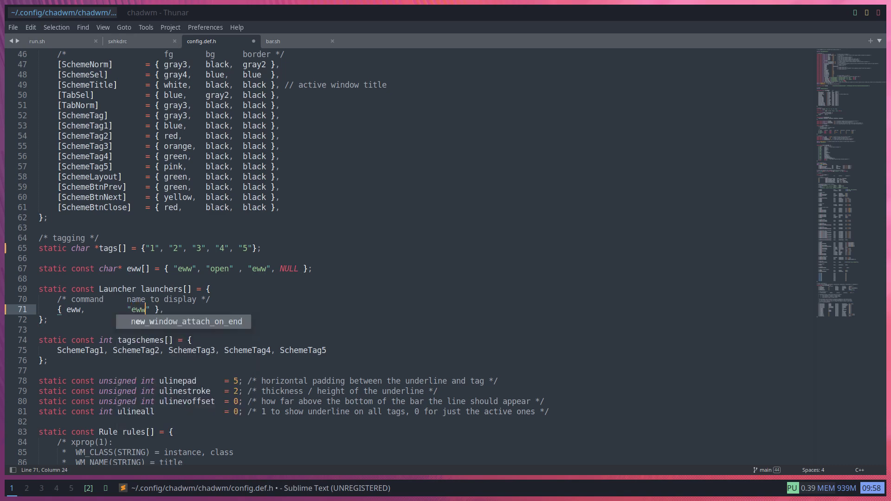
{"action": "left_click", "coordinate": [190, 301]}
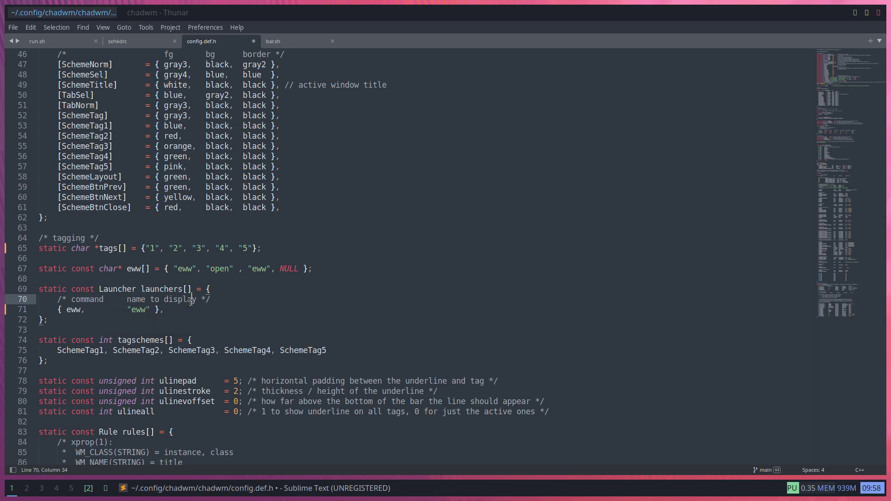
Move the */ comment closer from line 70 to after line 71 and save config.def.h
{"action": "left_click", "coordinate": [57, 310]}
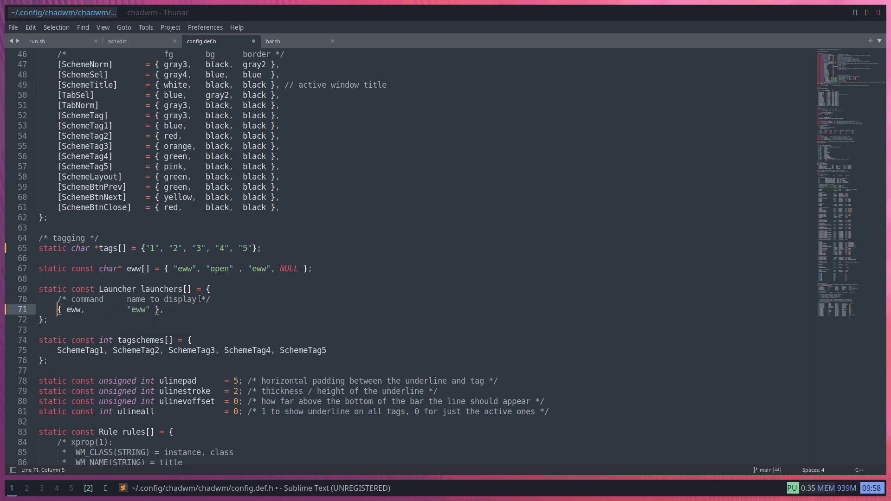
{"action": "left_click_drag", "start_coordinate": [200, 299], "coordinate": [218, 301]}
{"action": "key", "text": "ctrl+x"}
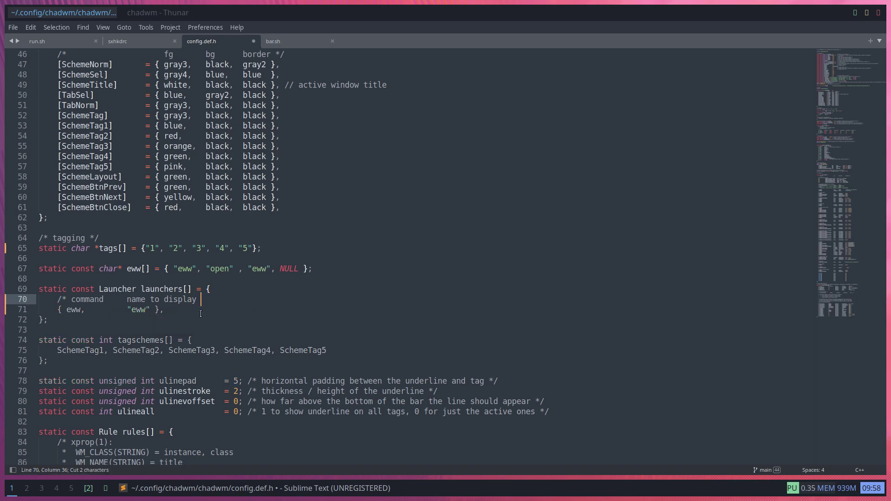
{"action": "key", "text": "Down"}
{"action": "key", "text": "ctrl+v"}
{"action": "key", "text": "Down"}
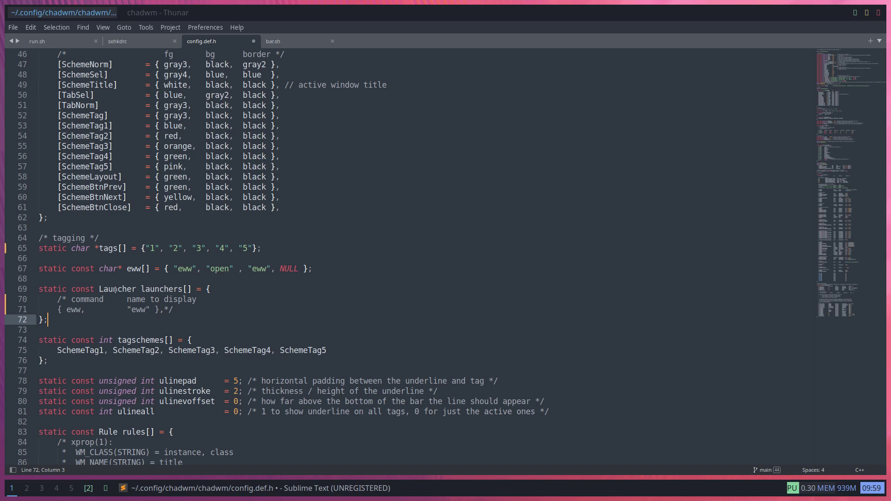
{"action": "key", "text": "ctrl+s"}
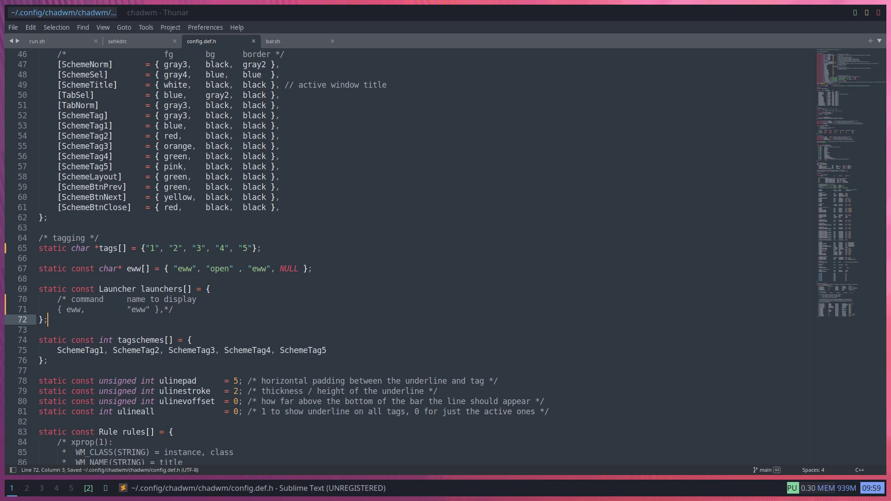
{"action": "key", "text": "super+j"}
Open a terminal in the chadwm source folder and run sudo make install
{"action": "right_click", "coordinate": [283, 203]}
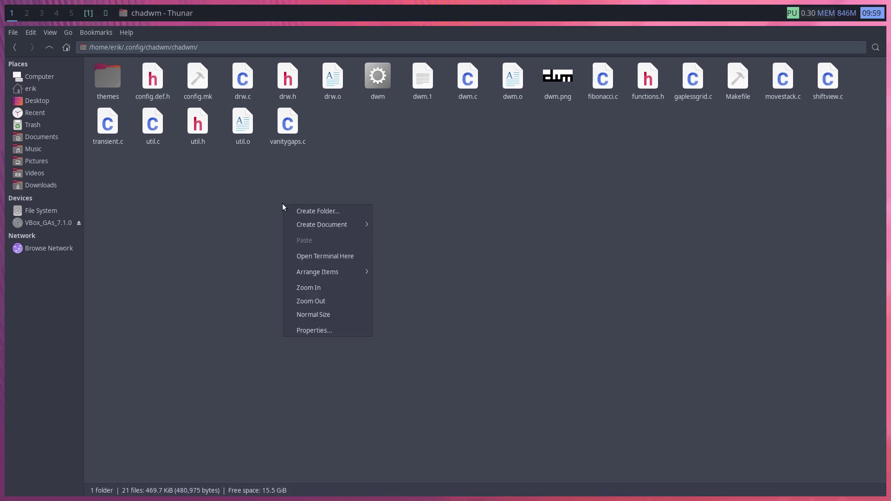
{"action": "left_click", "coordinate": [323, 252]}
{"action": "type", "text": "sudo"}
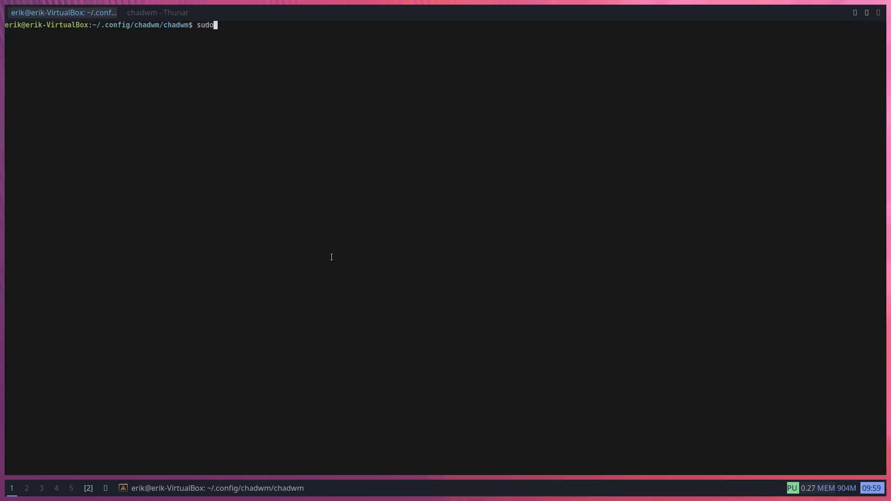
{"action": "type", "text": " make install"}
{"action": "key", "text": "Return"}
{"action": "key", "text": "Return"}
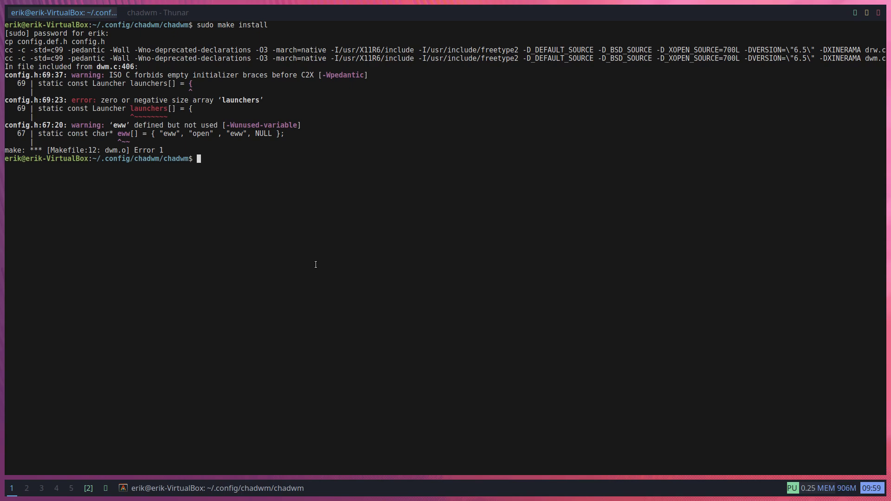
Relaunch Sublime Text from the launcher by searching 'sub'
{"action": "key", "text": "super+d"}
{"action": "type", "text": "sub"}
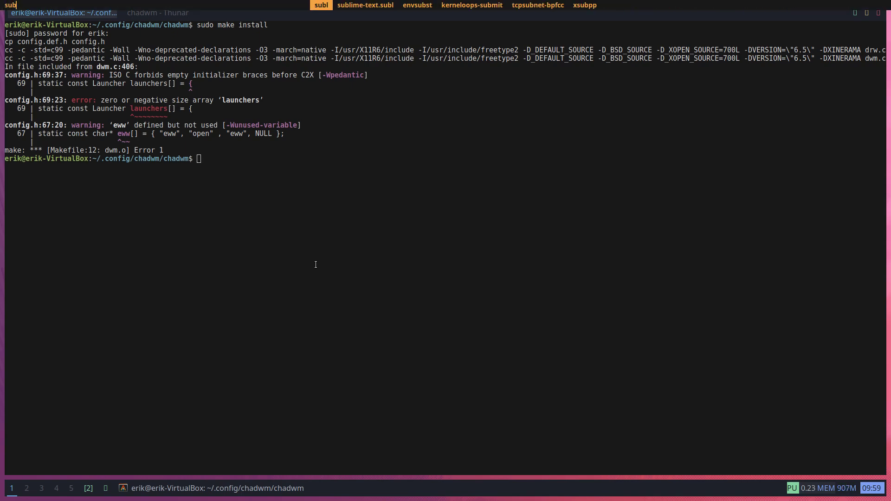
{"action": "key", "text": "Return"}
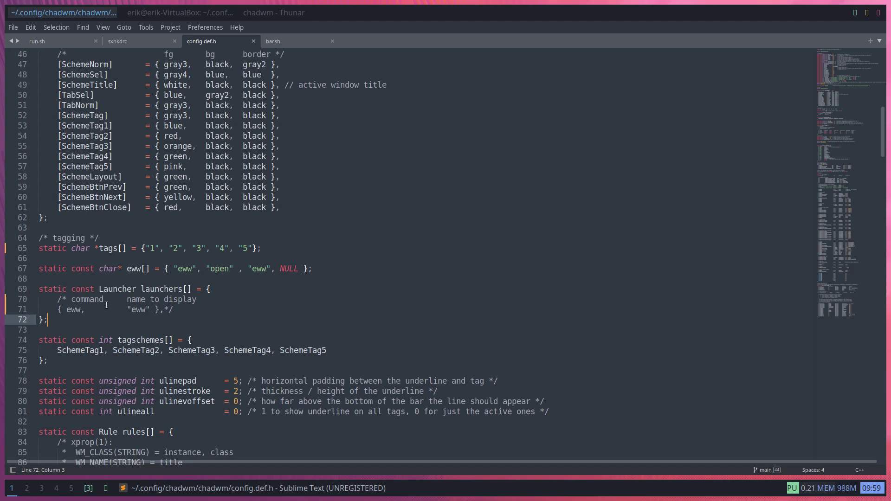
Type /* on empty line 68 and add a */ line after the launchers block's line 72
{"action": "left_click", "coordinate": [51, 280]}
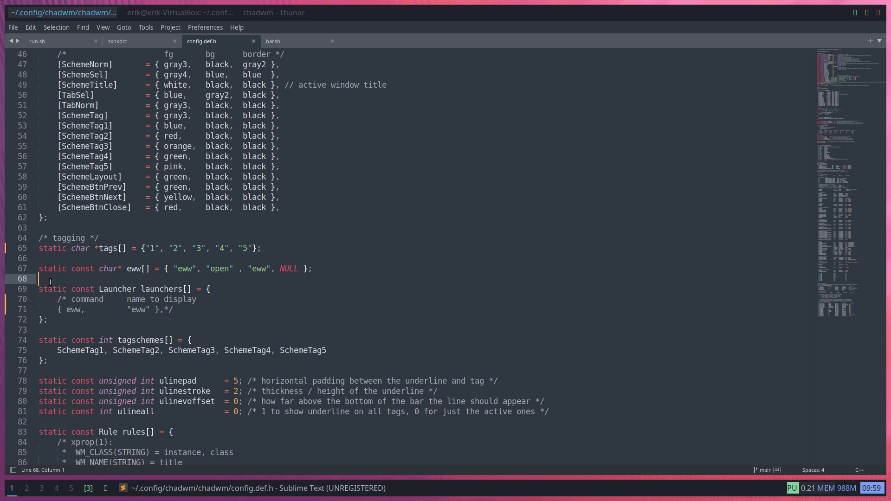
{"action": "type", "text": "/*"}
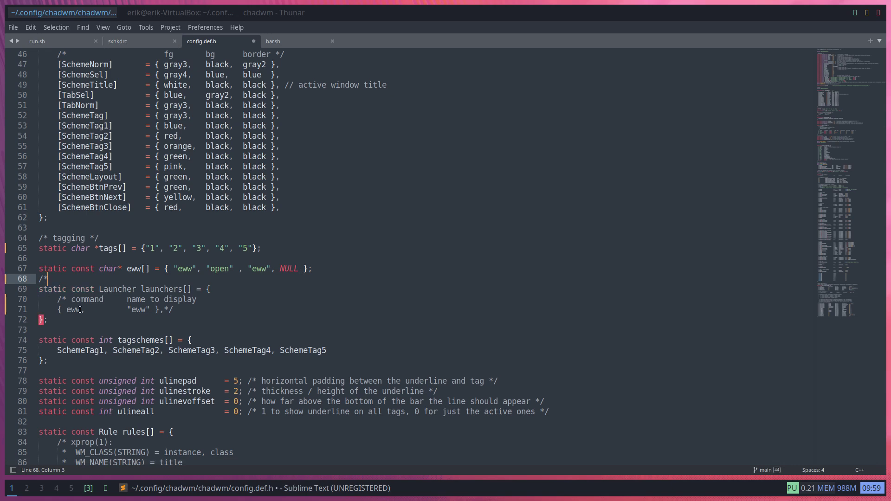
{"action": "left_click", "coordinate": [74, 323]}
{"action": "key", "text": "Return"}
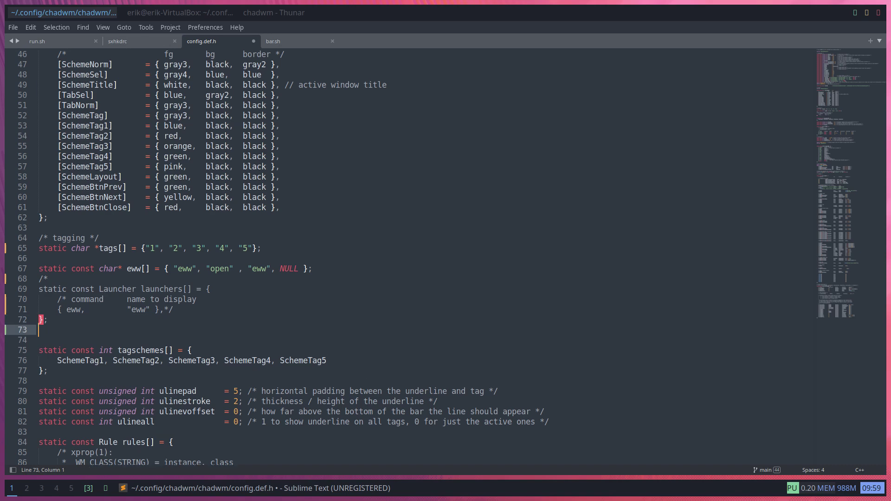
{"action": "type", "text": "*/"}
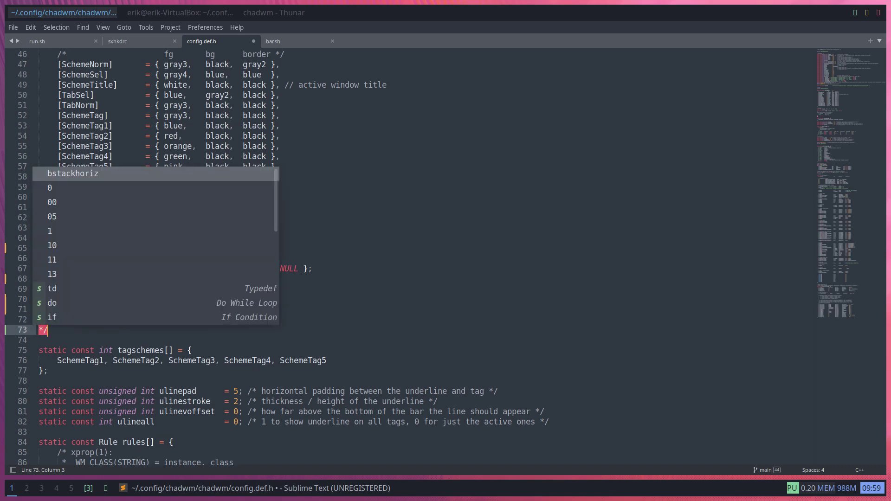
{"action": "key", "text": "Escape"}
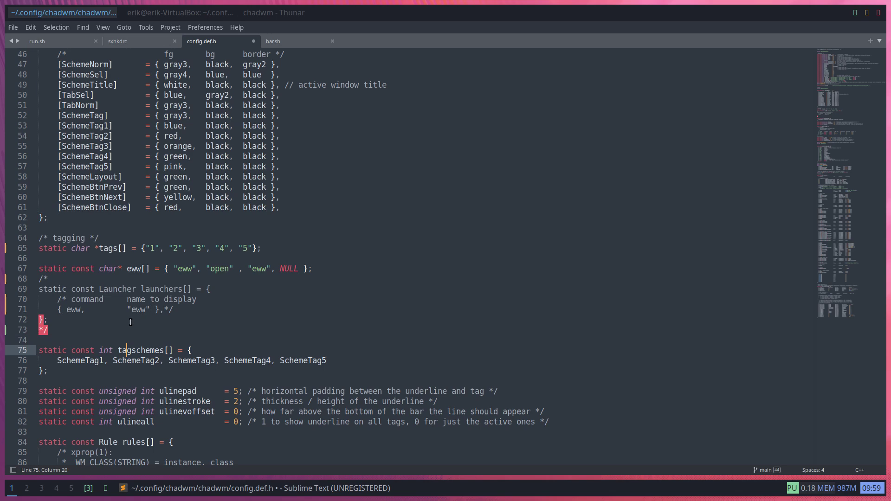
Join the */ onto line 72 and put a /* at that line's start
{"action": "left_click", "coordinate": [62, 318]}
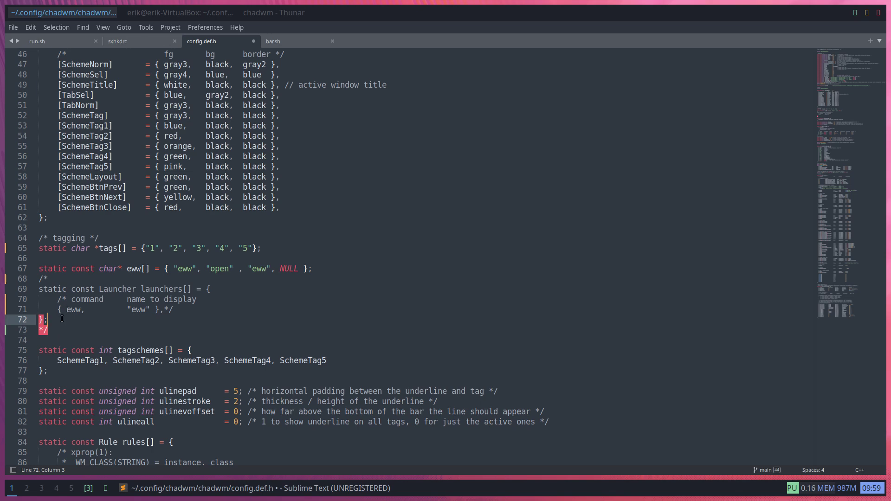
{"action": "key", "text": "Delete"}
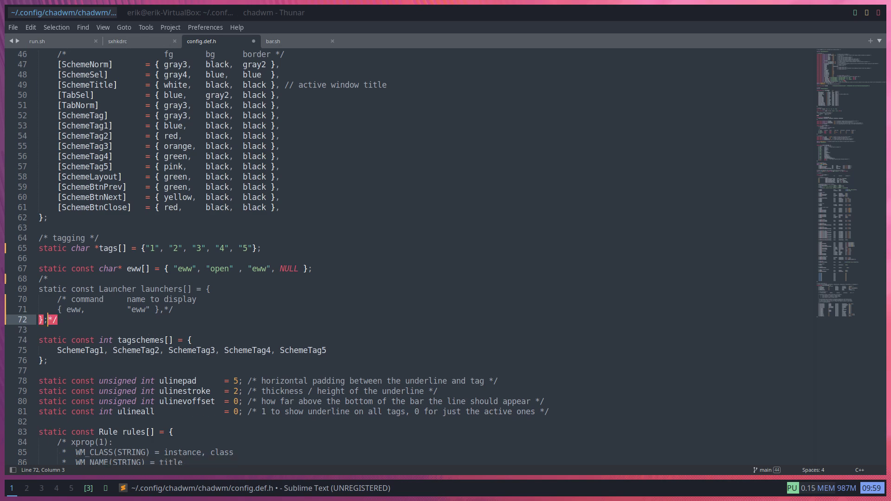
{"action": "key", "text": "Down"}
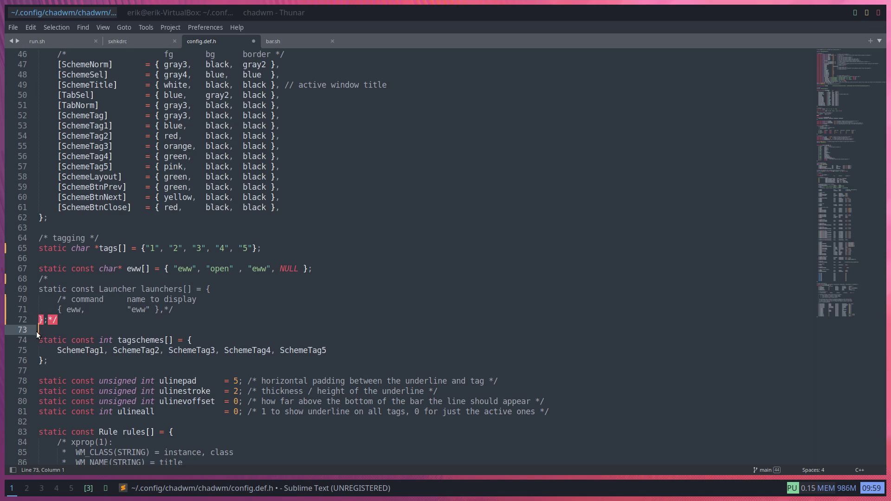
{"action": "left_click", "coordinate": [48, 320]}
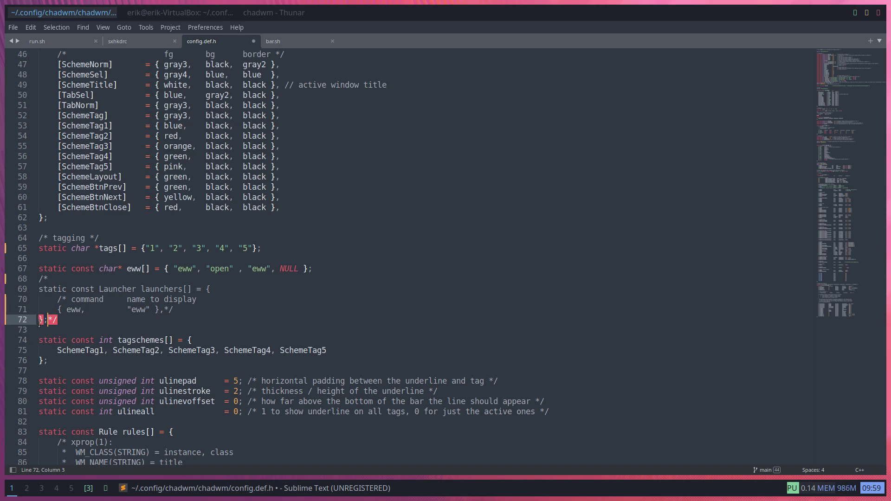
{"action": "triple_click", "coordinate": [39, 322]}
{"action": "left_click", "coordinate": [39, 324]}
{"action": "type", "text": "/*"}
Delete line 72's trailing semicolon and comment end, undo it, and save config.def.h
{"action": "left_click", "coordinate": [90, 317]}
{"action": "key", "text": "BackSpace"}
{"action": "key", "text": "BackSpace"}
{"action": "key", "text": "BackSpace"}
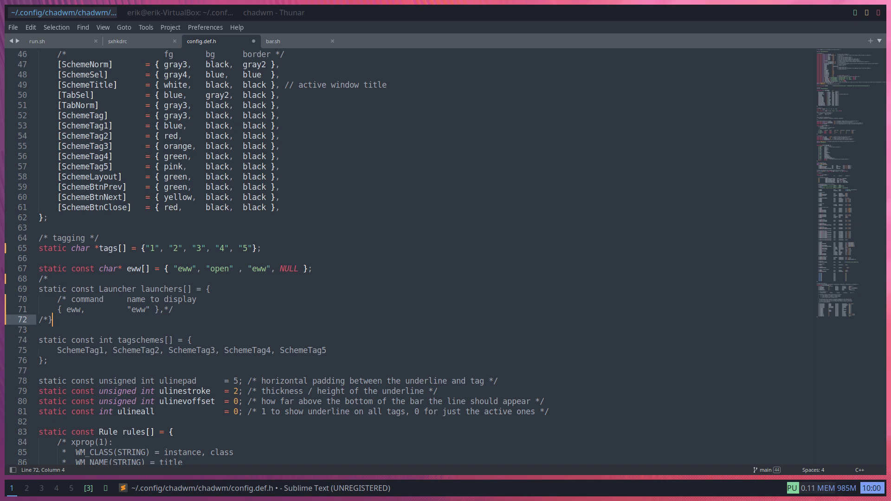
{"action": "key", "text": "ctrl+z"}
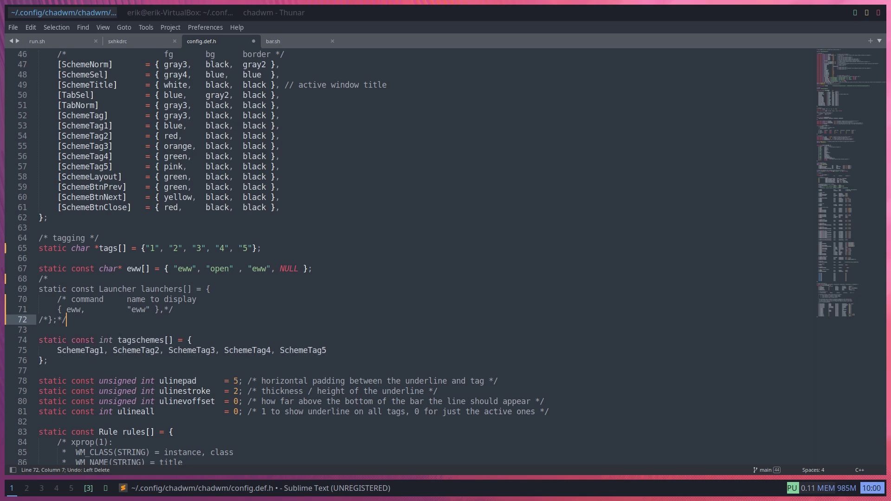
{"action": "key", "text": "ctrl+s"}
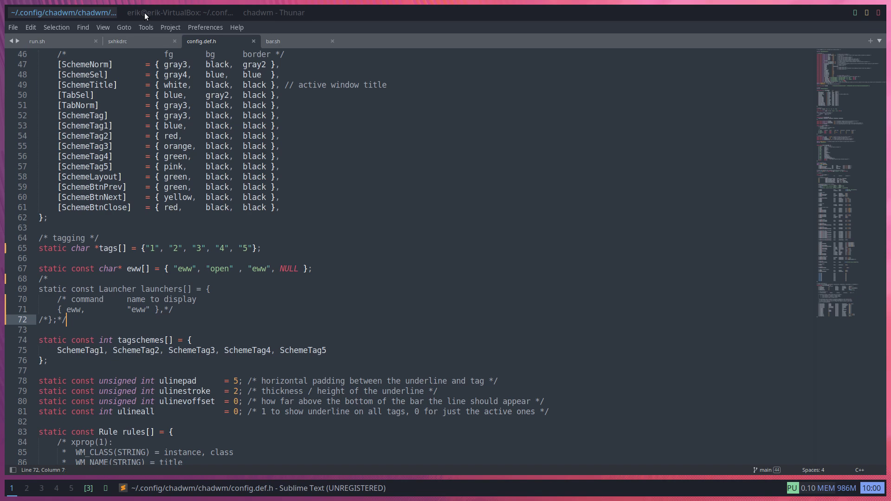
Rerun sudo make install, which fails again on the zero-size launchers array, then relaunch subl via dmenu
{"action": "left_click", "coordinate": [27, 486]}
{"action": "key", "text": "super+2"}
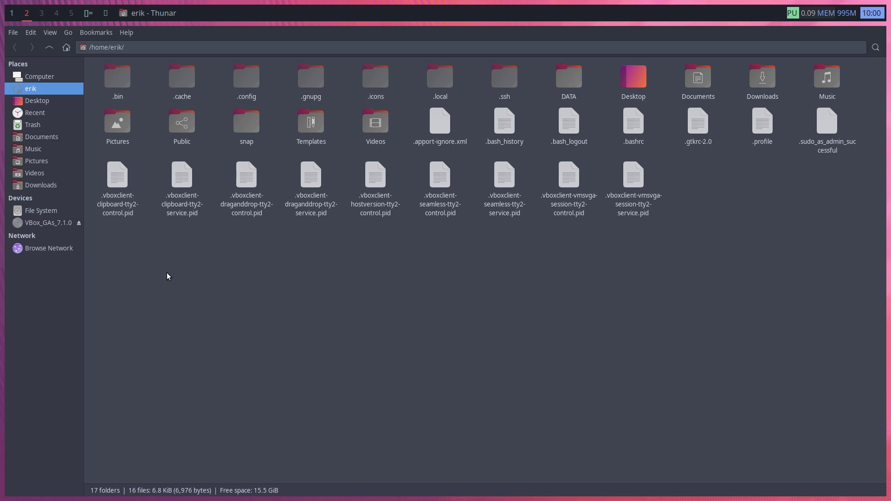
{"action": "key", "text": "super+1"}
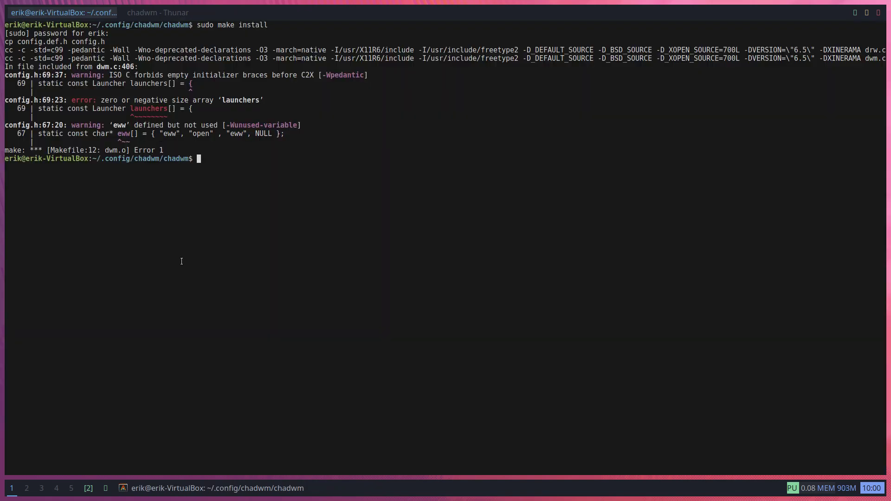
{"action": "key", "text": "Up"}
{"action": "key", "text": "Return"}
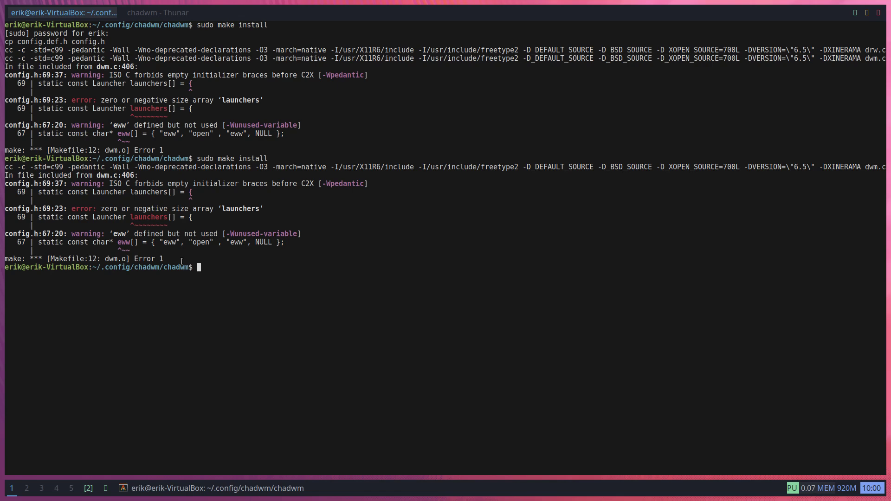
{"action": "key", "text": "super+p"}
{"action": "type", "text": "sub"}
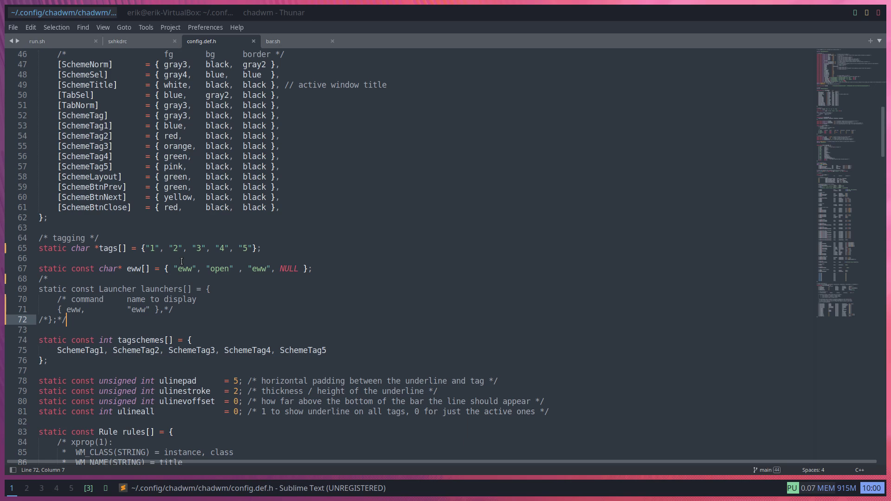
Put /* before the eww array declaration on line 67, save config.def.h, and quit Sublime
{"action": "double_click", "coordinate": [120, 310]}
{"action": "left_click", "coordinate": [40, 269]}
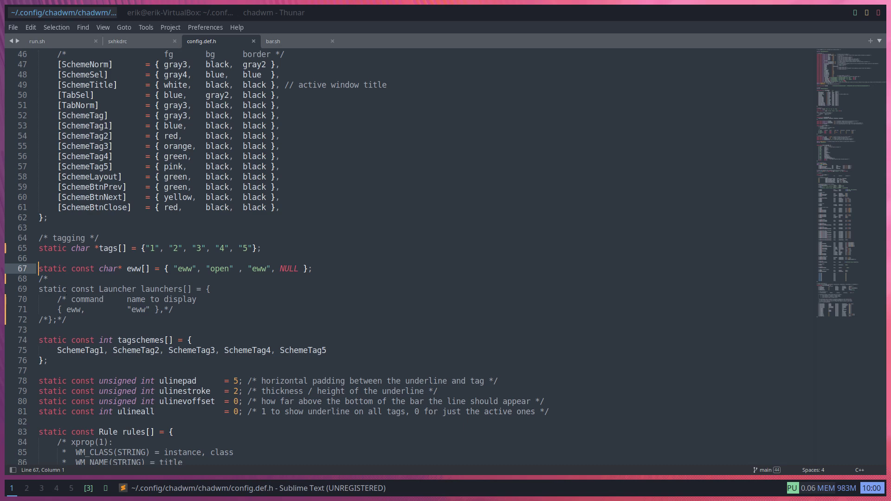
{"action": "type", "text": "/"}
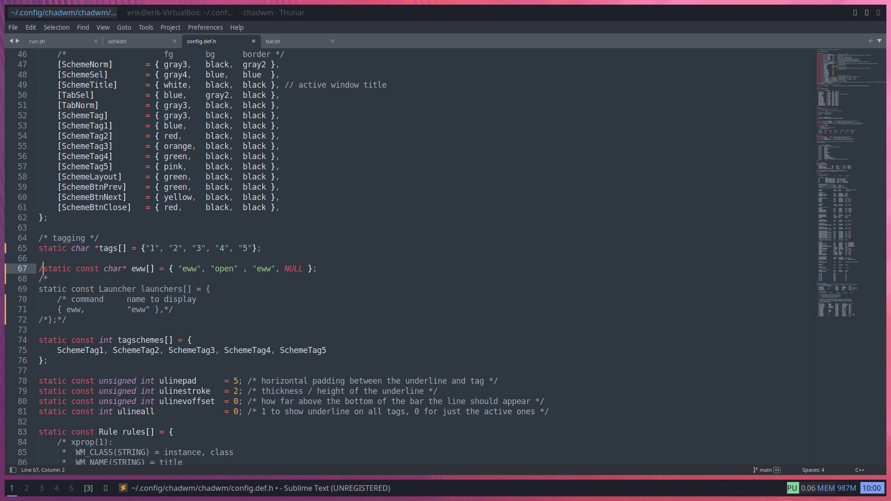
{"action": "type", "text": "*"}
{"action": "key", "text": "ctrl+s"}
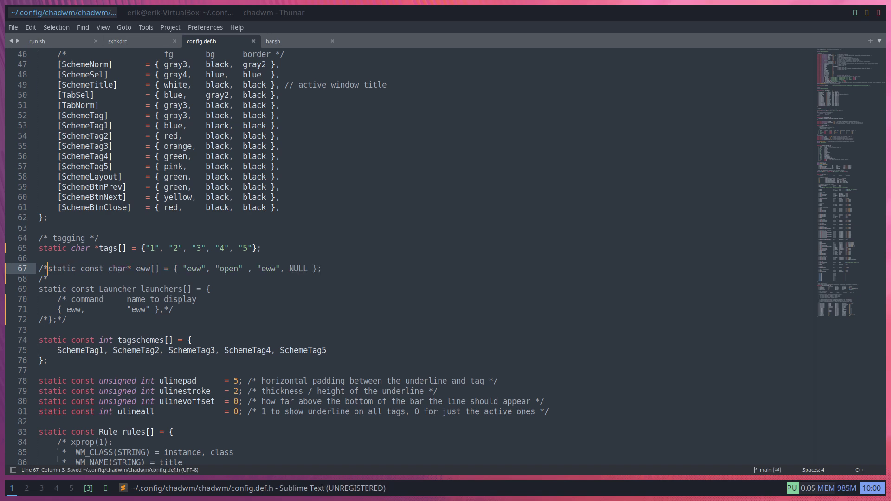
{"action": "key", "text": "super+q"}
Rerun sudo make install twice; both runs still fail on the launchers array
{"action": "key", "text": "Up"}
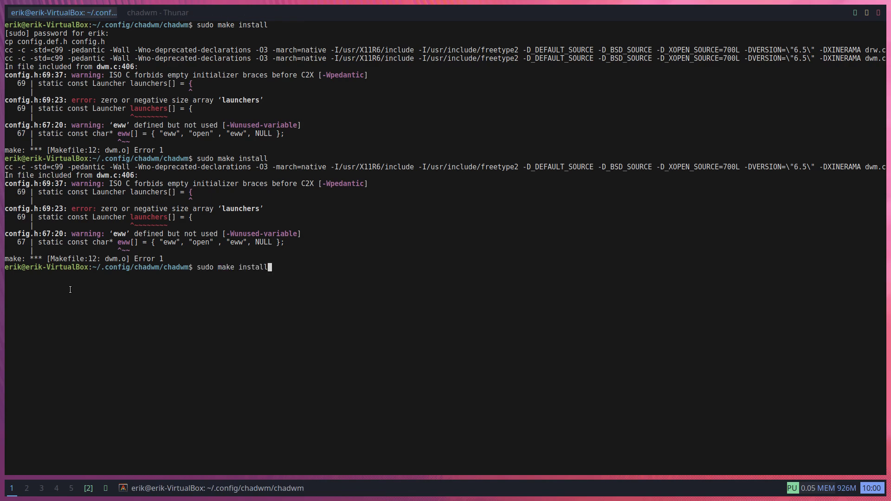
{"action": "key", "text": "Return"}
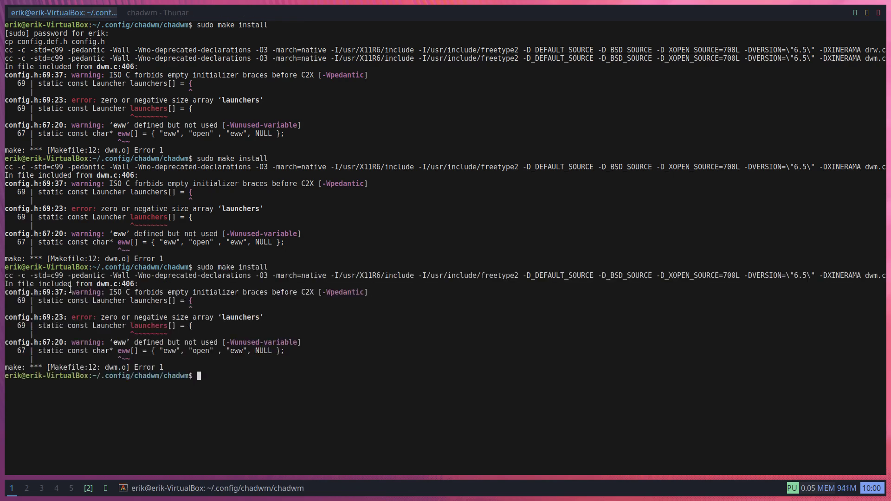
{"action": "key", "text": "Up"}
{"action": "key", "text": "Return"}
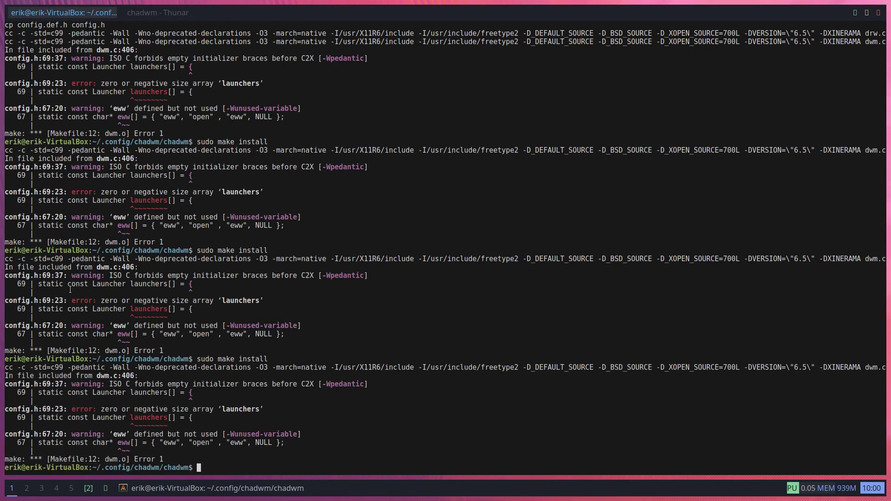
Run 'sudo apt install eww', which fails, then close the terminal
{"action": "type", "text": "sudo apt install eww"}
{"action": "key", "text": "Return"}
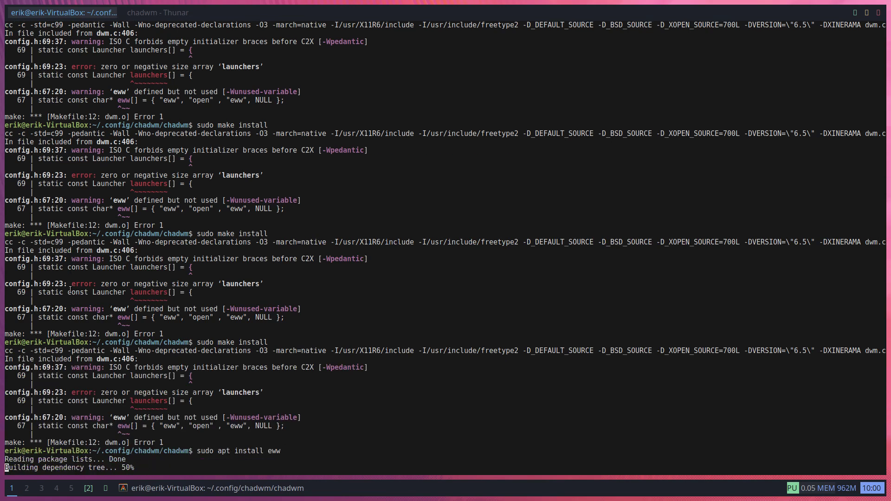
{"action": "key", "text": "super+q"}
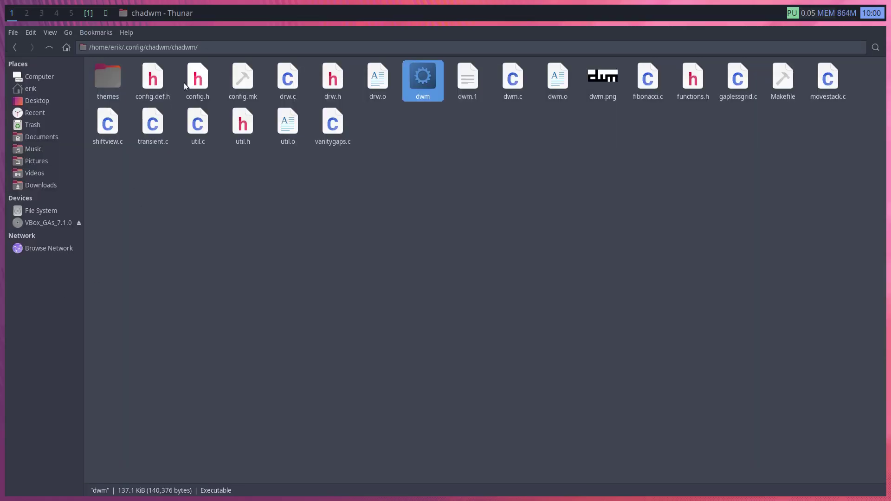
Delete the generated config.h in Thunar and open config.def.h in Sublime Text
{"action": "left_click", "coordinate": [190, 81]}
{"action": "key", "text": "Delete"}
{"action": "left_click", "coordinate": [149, 83]}
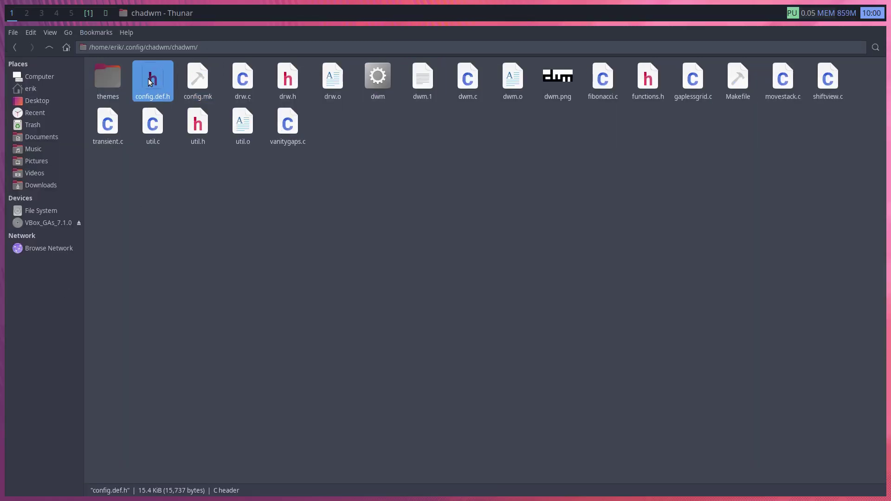
{"action": "double_click", "coordinate": [154, 80]}
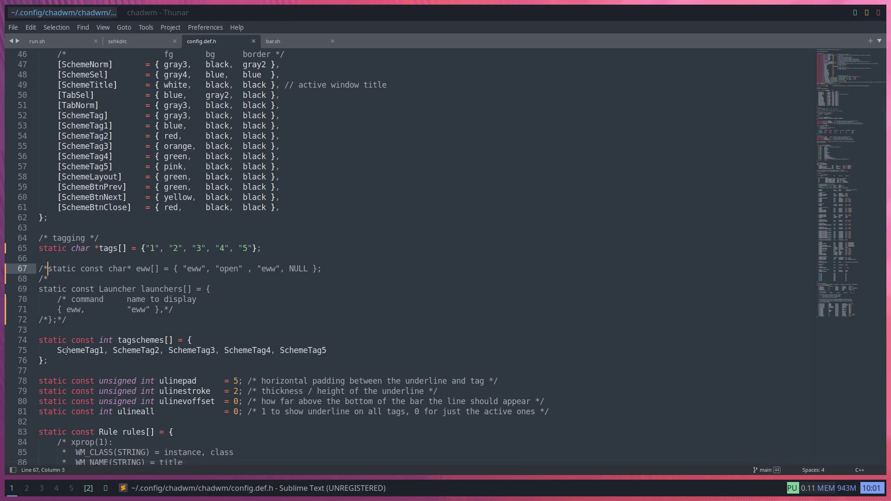
Resave config.def.h, close Sublime, and open a terminal in the chadwm folder
{"action": "left_click", "coordinate": [125, 312]}
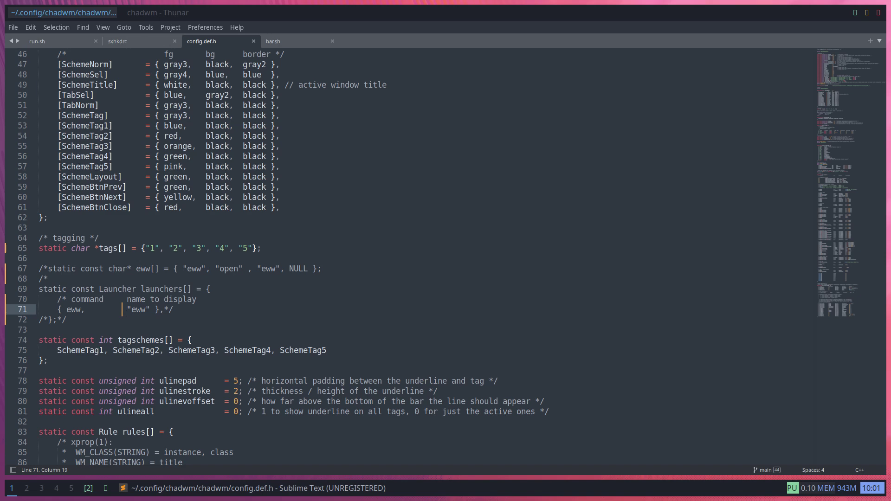
{"action": "key", "text": "ctrl+s"}
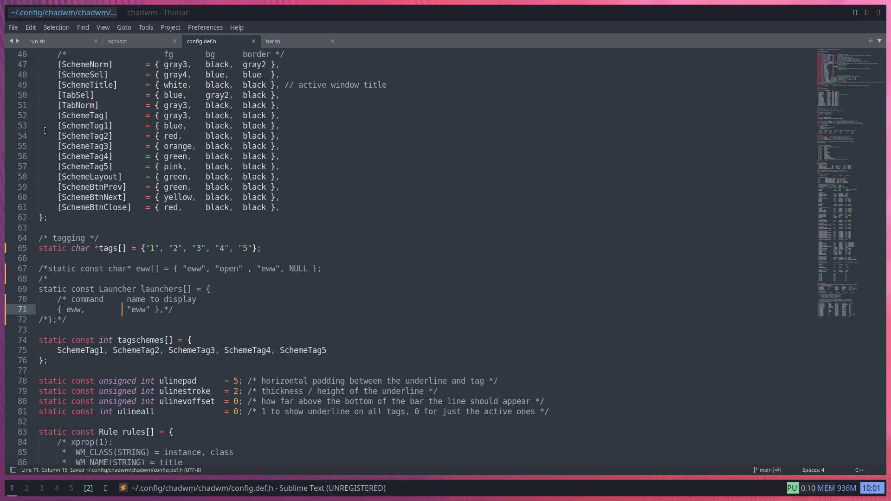
{"action": "key", "text": "super+q"}
{"action": "right_click", "coordinate": [233, 214]}
{"action": "left_click", "coordinate": [264, 261]}
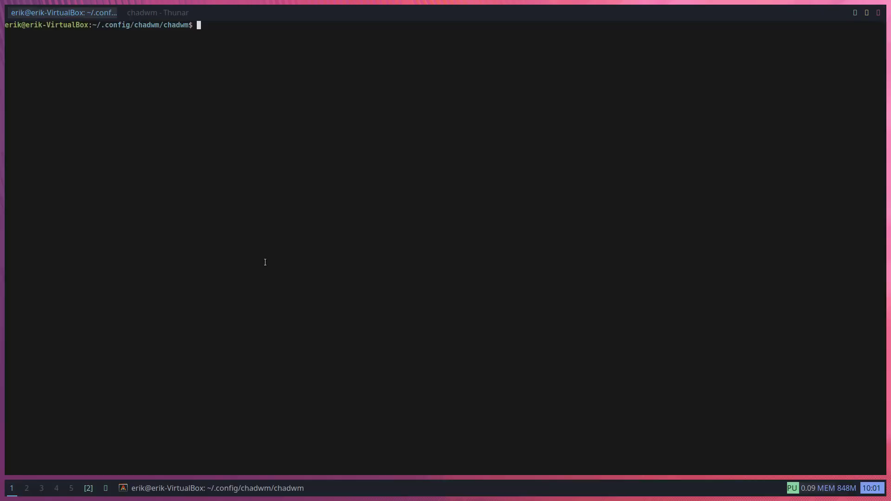
Rerun sudo make install; dwm.c now reports 'launchers' undeclared at lines 642 and 1519
{"action": "key", "text": "Up"}
{"action": "key", "text": "Up"}
{"action": "key", "text": "Return"}
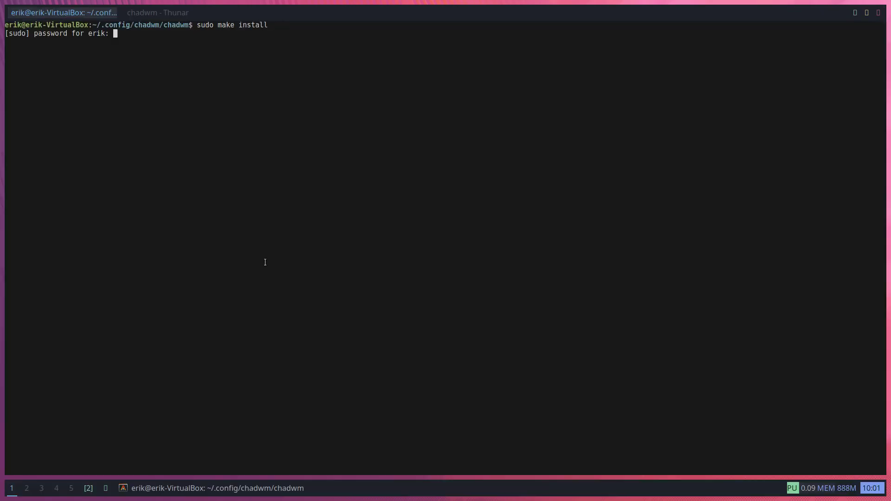
{"action": "key", "text": "Return"}
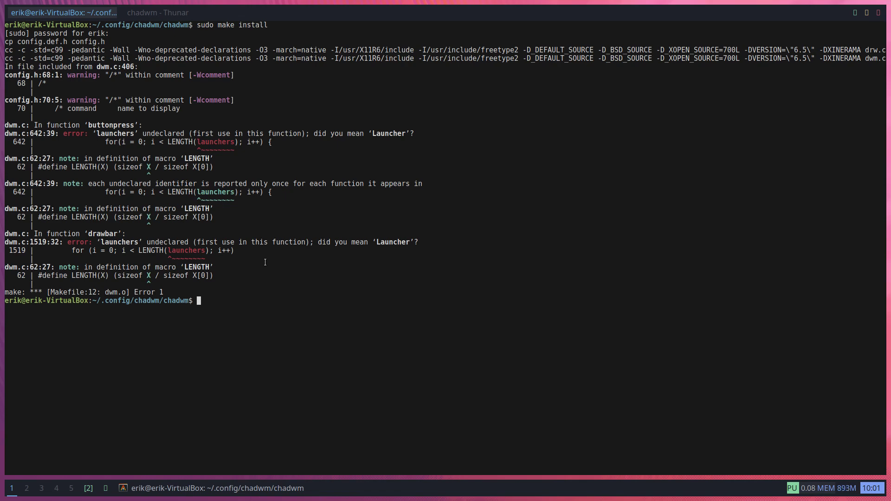
Open config.def.h and undo the comment markers around the eww and launchers arrays
{"action": "key", "text": "super+q"}
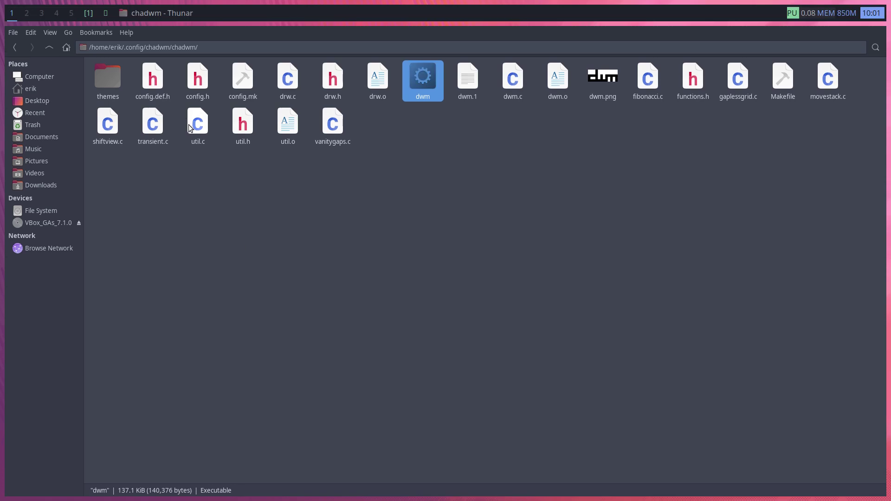
{"action": "left_click", "coordinate": [196, 89]}
{"action": "double_click", "coordinate": [153, 79]}
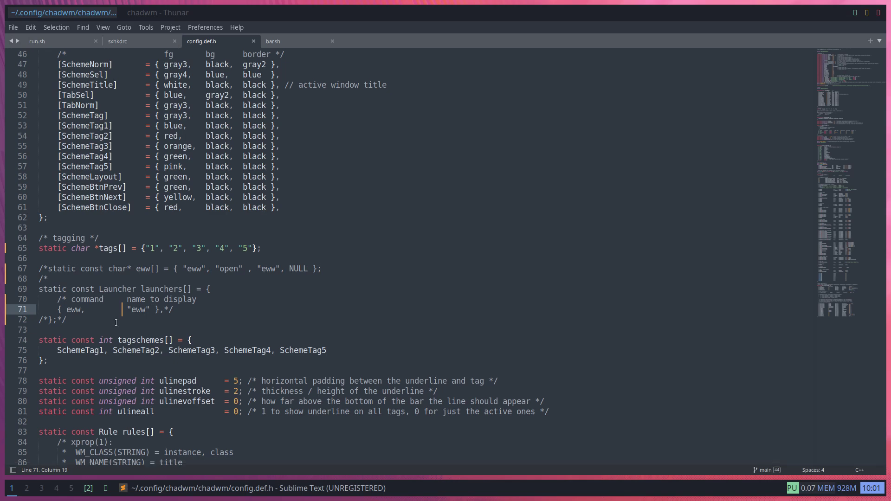
{"action": "key", "text": "ctrl+z"}
{"action": "key", "text": "ctrl+z"}
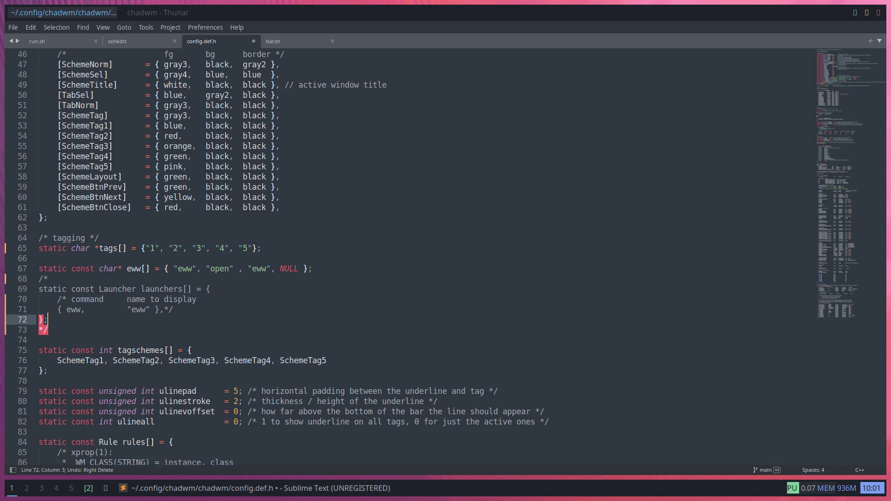
{"action": "key", "text": "ctrl+z"}
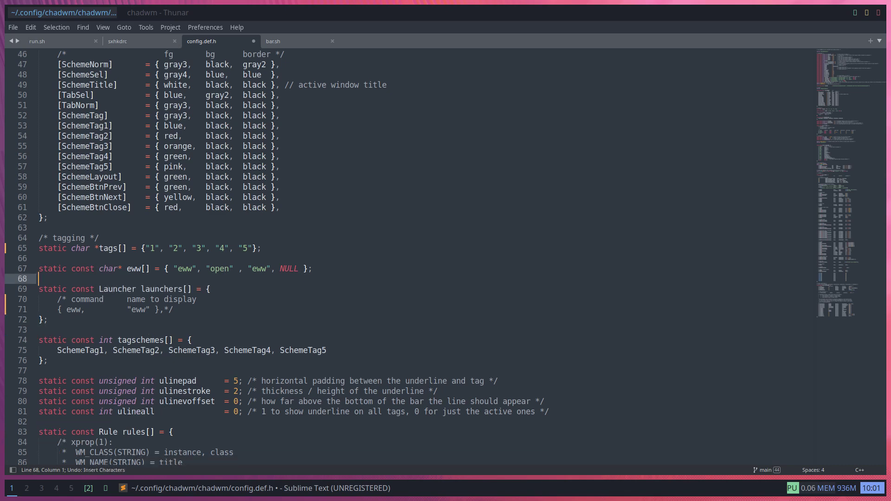
{"action": "key", "text": "ctrl+z"}
{"action": "key", "text": "ctrl+z"}
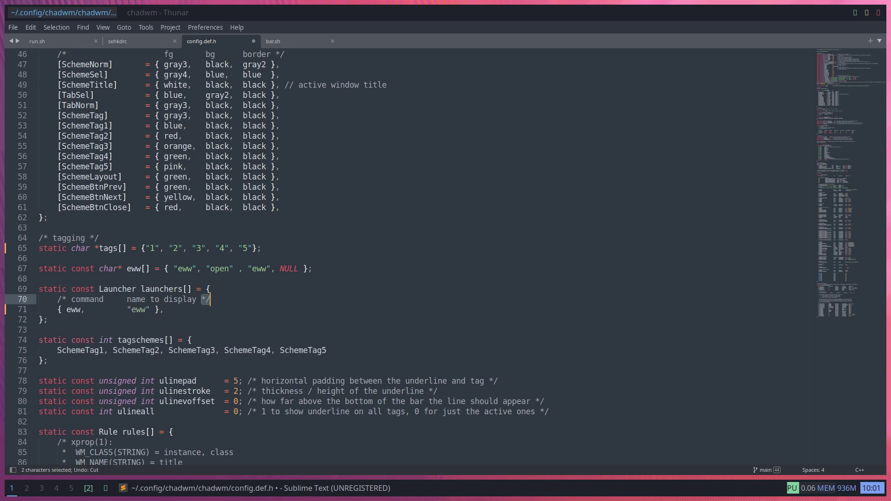
Replace both eww strings on line 67 with firefox, fixing a typo
{"action": "double_click", "coordinate": [187, 271]}
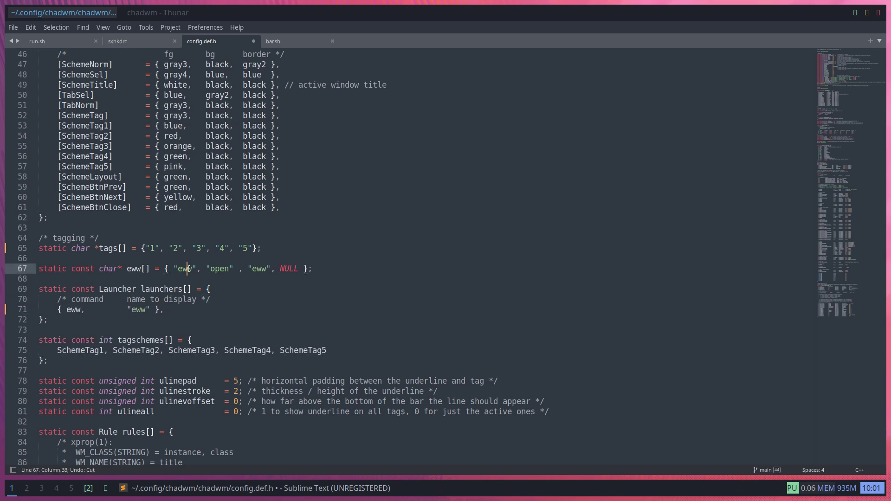
{"action": "type", "text": "firefox"}
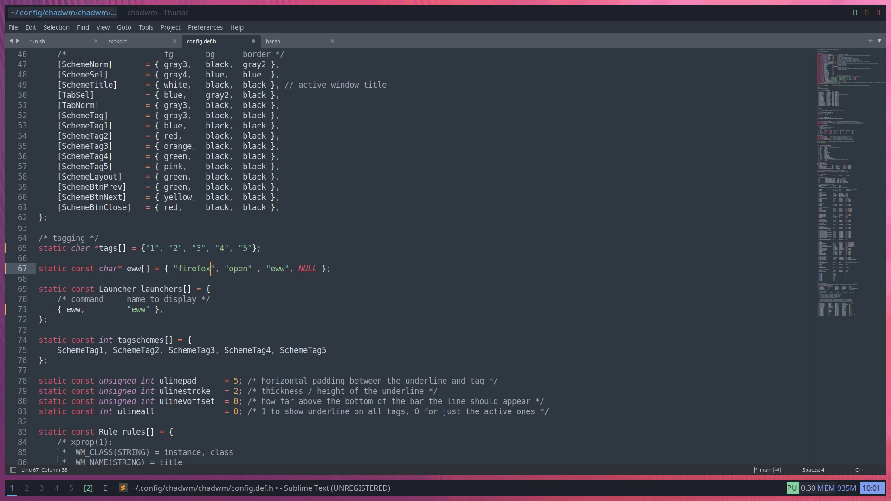
{"action": "double_click", "coordinate": [279, 269]}
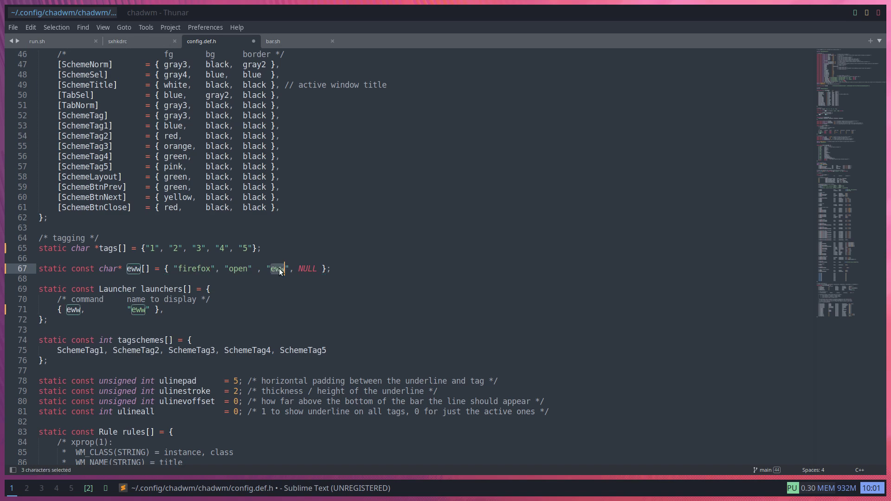
{"action": "type", "text": "firref"}
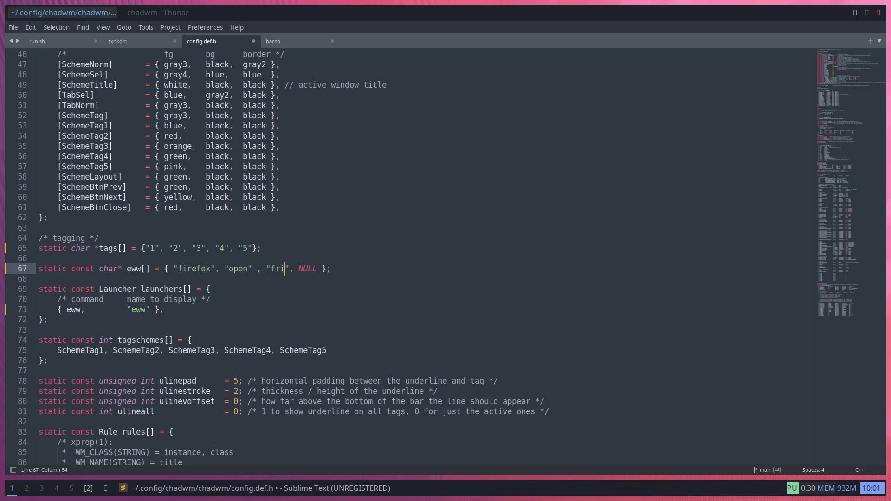
{"action": "key", "text": "BackSpace"}
{"action": "key", "text": "BackSpace"}
{"action": "key", "text": "BackSpace"}
{"action": "type", "text": "efox"}
Change line 71's eww command and quoted name to firefox and save config.def.h
{"action": "double_click", "coordinate": [73, 311]}
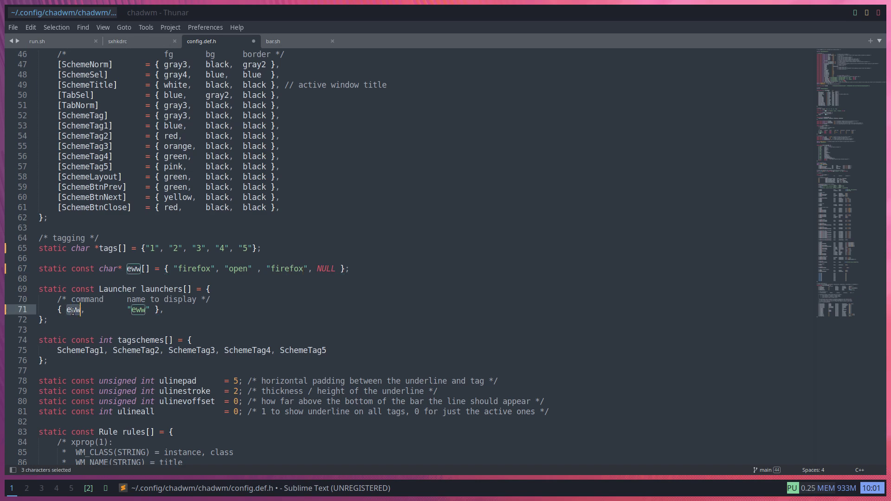
{"action": "type", "text": "firefox"}
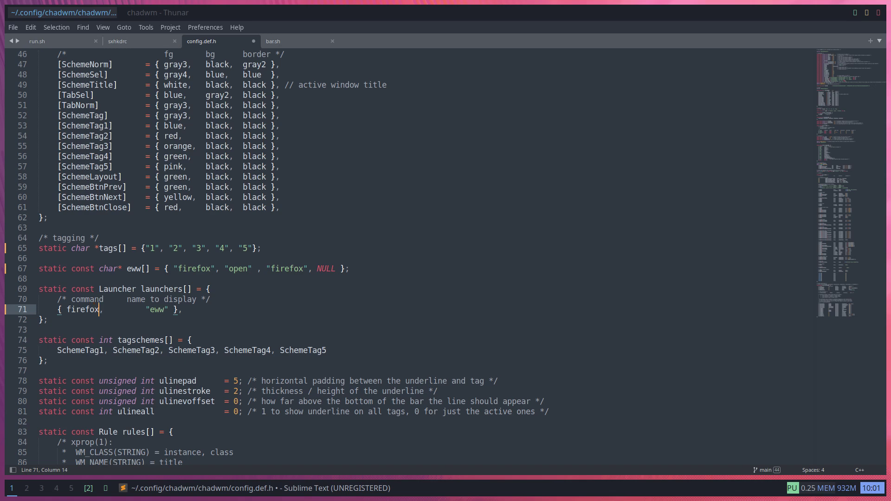
{"action": "double_click", "coordinate": [160, 310]}
{"action": "type", "text": "firefox"}
{"action": "key", "text": "End"}
{"action": "key", "text": "ctrl+s"}
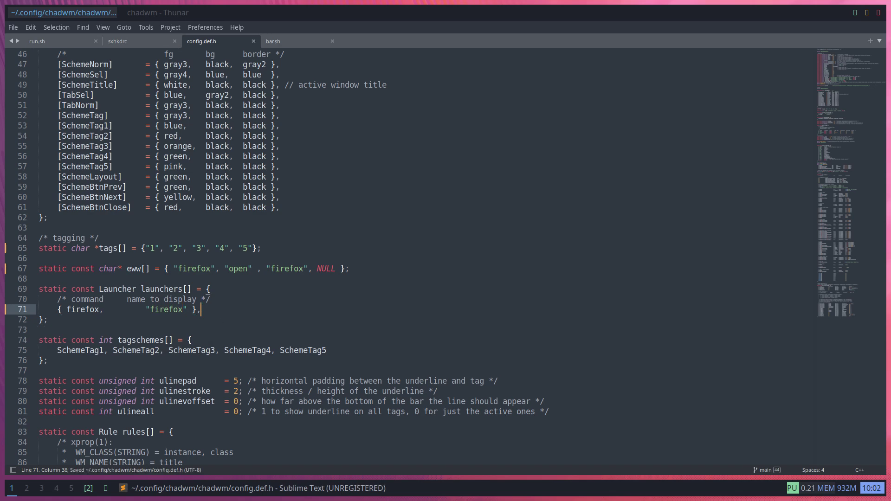
{"action": "key", "text": "super+j"}
Run sudo make install from a terminal in the chadwm folder; it fails on undeclared firefox
{"action": "right_click", "coordinate": [275, 204]}
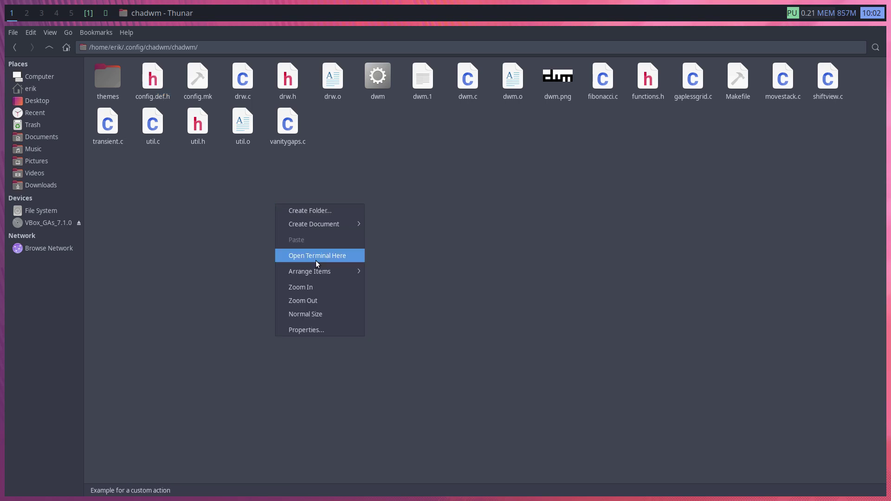
{"action": "left_click", "coordinate": [327, 252]}
{"action": "type", "text": "sudo make install"}
{"action": "key", "text": "Return"}
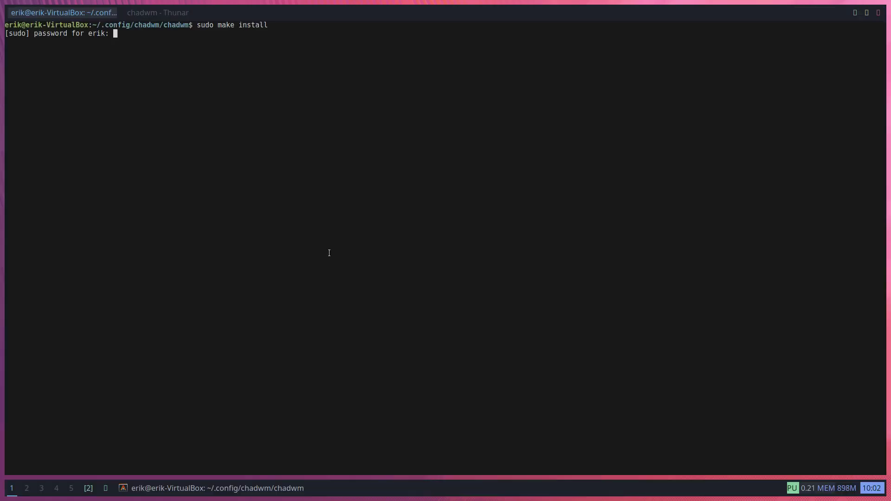
{"action": "key", "text": "Return"}
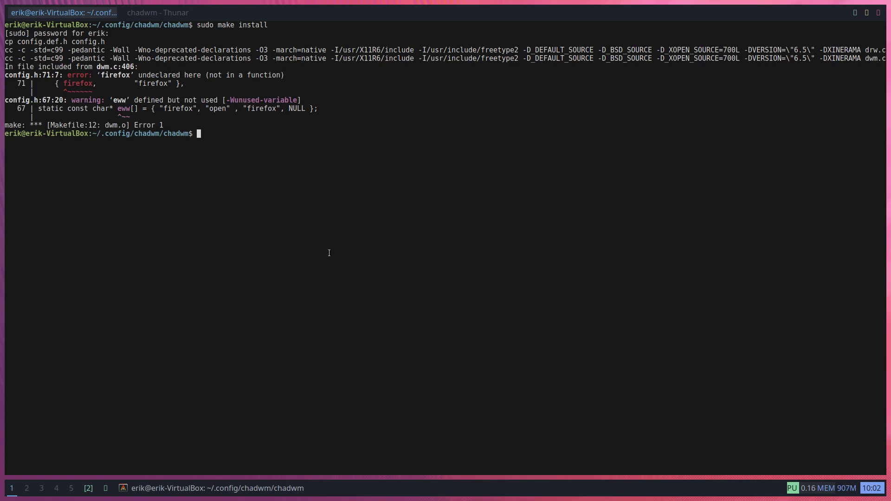
{"action": "key", "text": "super+q"}
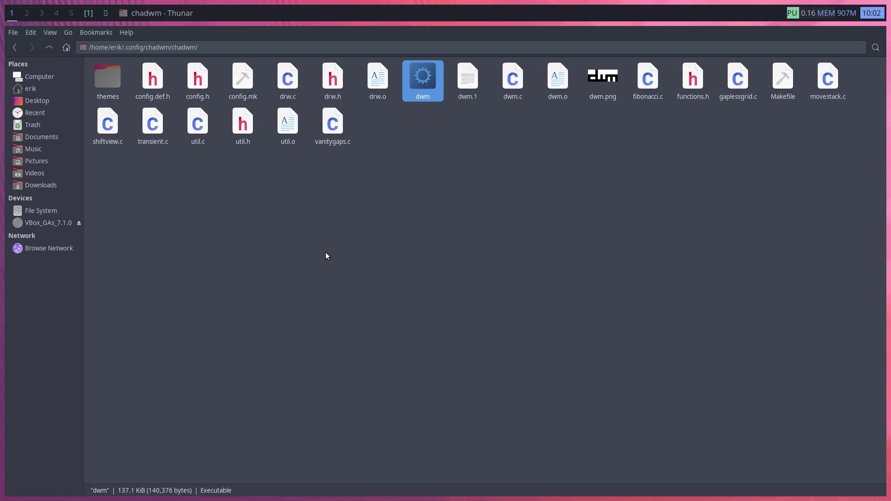
Delete the generated config.h and open config.def.h in Sublime Text
{"action": "left_click", "coordinate": [198, 88]}
{"action": "key", "text": "Delete"}
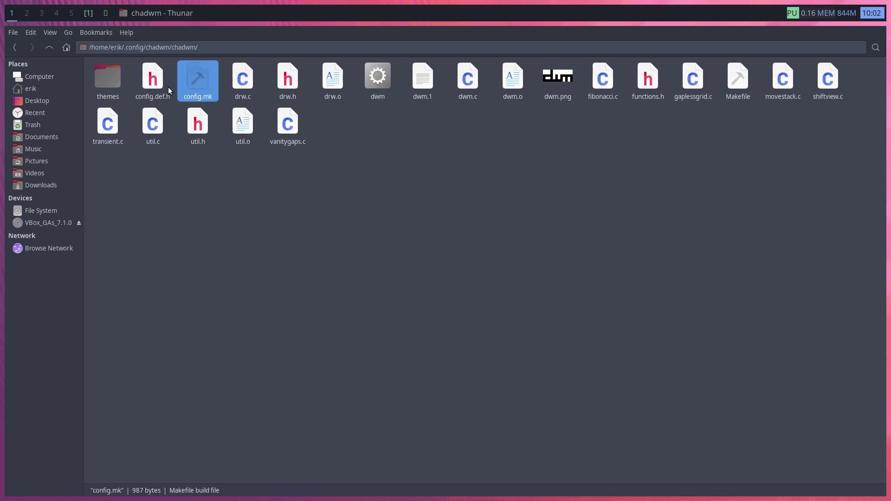
{"action": "right_click", "coordinate": [155, 87]}
{"action": "left_click", "coordinate": [210, 94]}
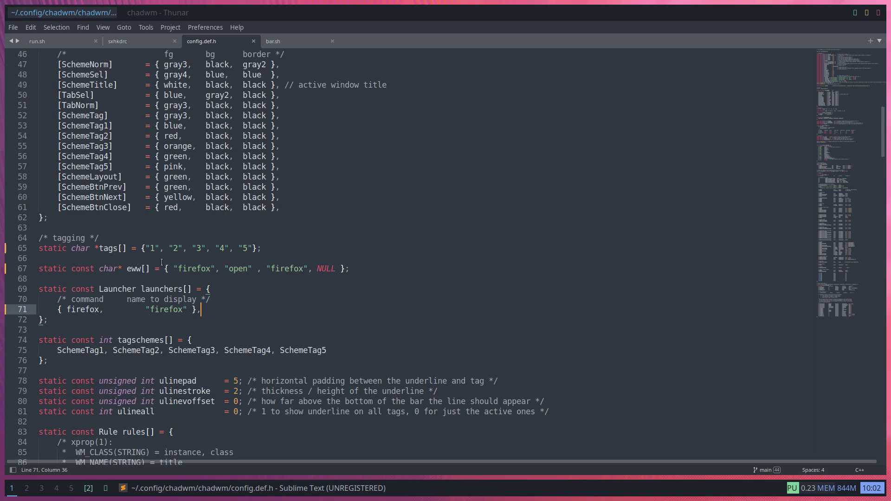
Search config.def.h for eww
{"action": "left_click", "coordinate": [163, 315]}
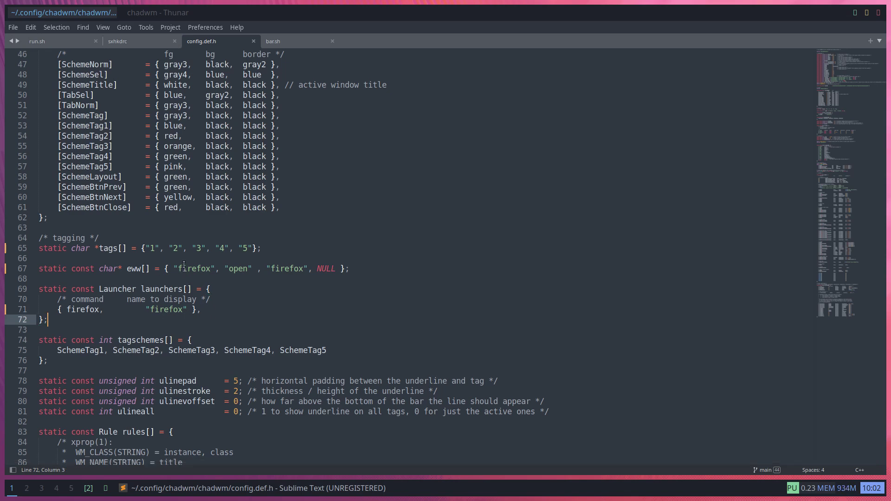
{"action": "scroll", "coordinate": [176, 174], "scroll_direction": "up", "scroll_amount": 6}
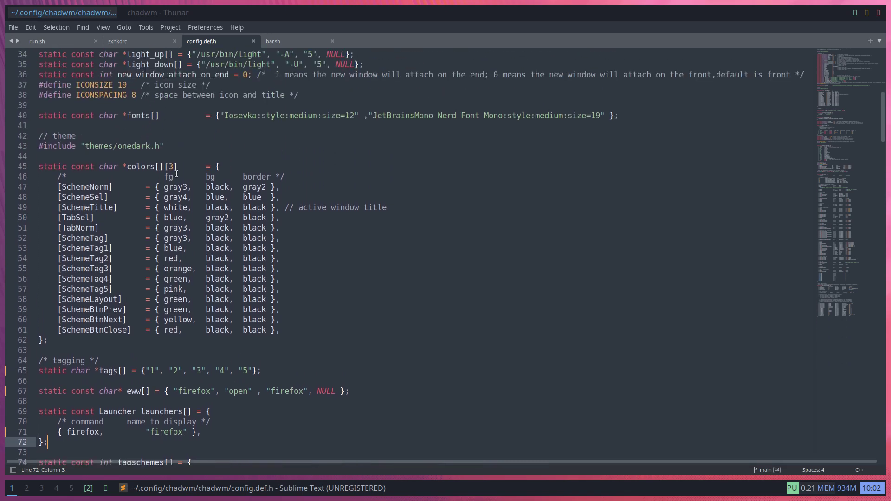
{"action": "scroll", "coordinate": [176, 174], "scroll_direction": "down", "scroll_amount": 2}
{"action": "left_click_drag", "start_coordinate": [168, 146], "coordinate": [178, 176]}
{"action": "key", "text": "ctrl+f"}
{"action": "type", "text": "ex"}
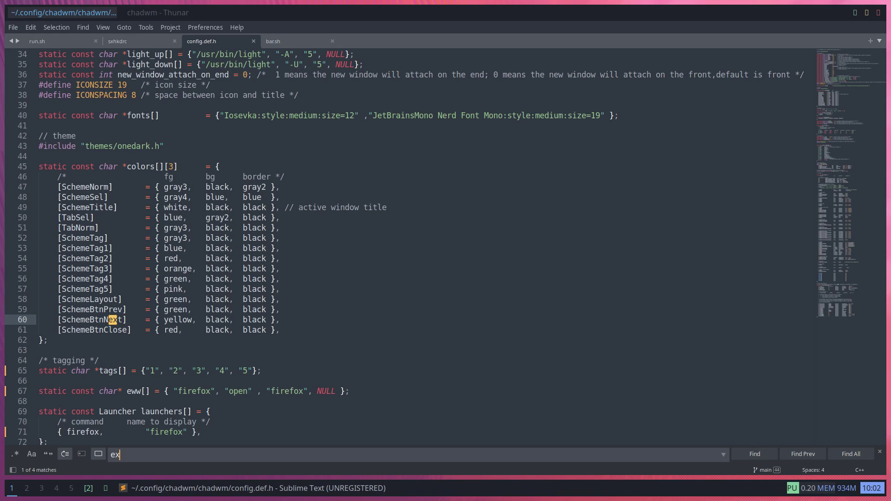
{"action": "key", "text": "BackSpace"}
{"action": "type", "text": "ww"}
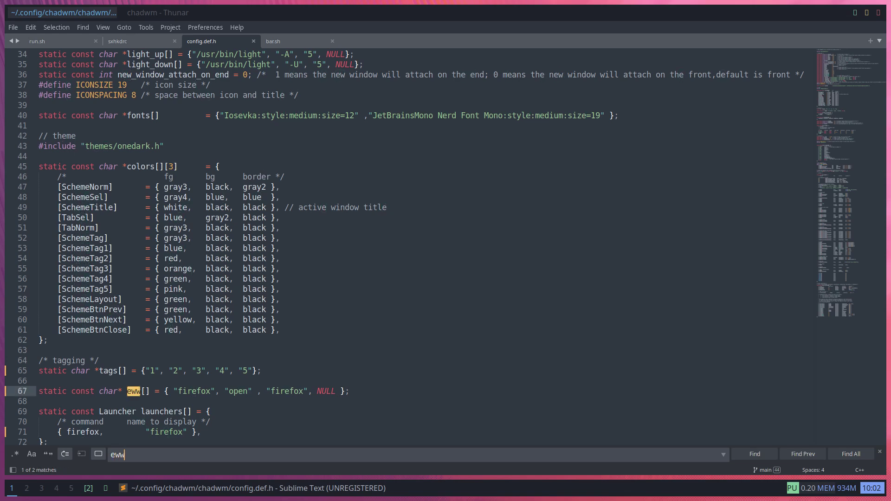
Rename the line-67 eww array to firefox and save config.def.h
{"action": "left_click", "coordinate": [135, 392]}
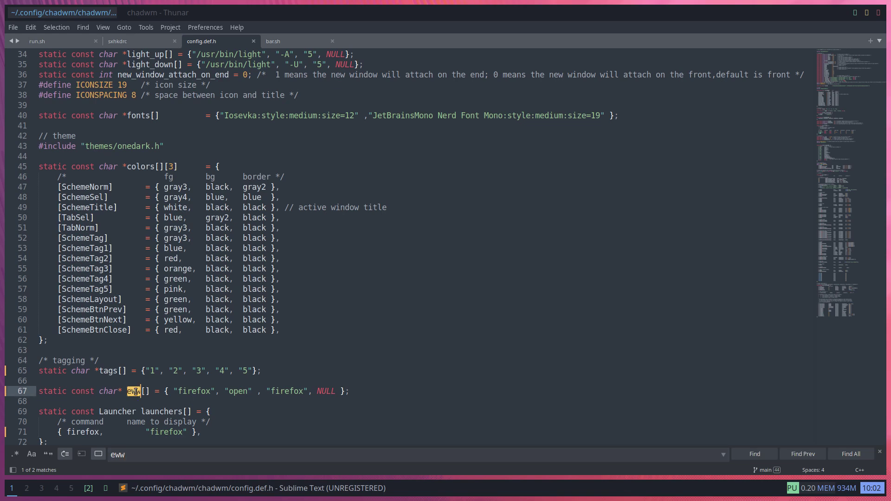
{"action": "double_click", "coordinate": [135, 392]}
{"action": "type", "text": "firef"}
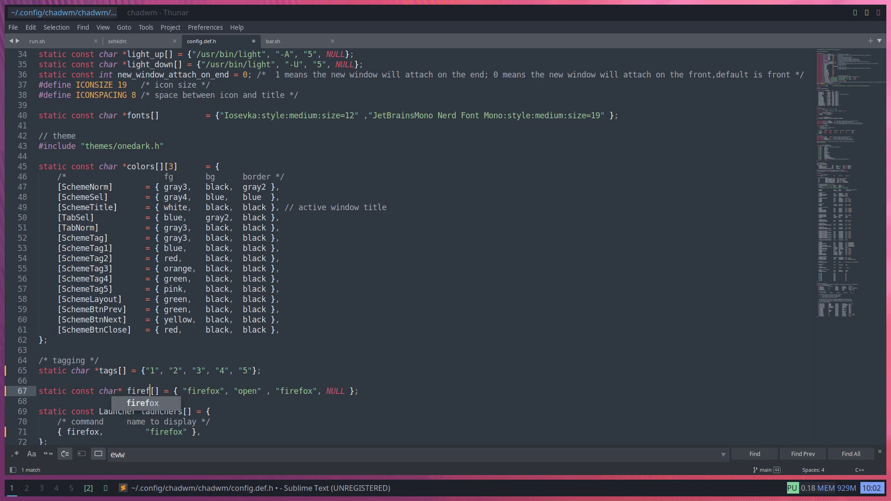
{"action": "type", "text": "ox"}
{"action": "key", "text": "ctrl+s"}
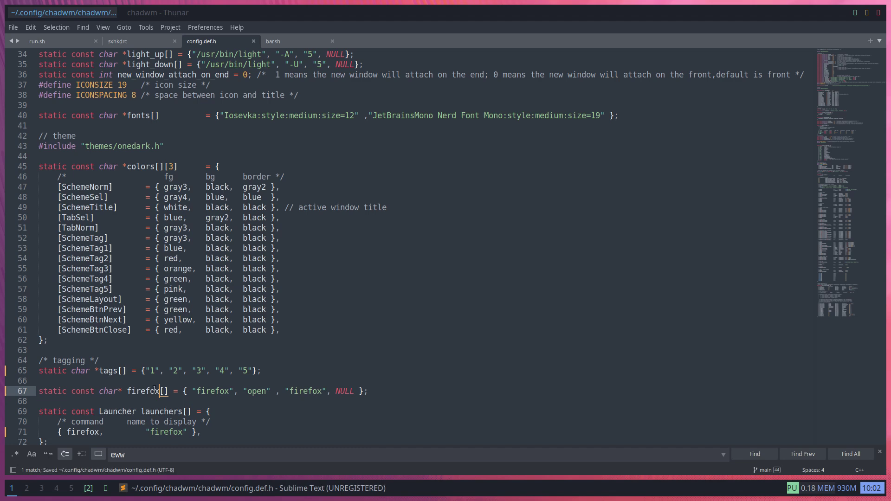
{"action": "scroll", "coordinate": [247, 407], "scroll_direction": "up", "scroll_amount": 1}
{"action": "scroll", "coordinate": [247, 406], "scroll_direction": "down", "scroll_amount": 2}
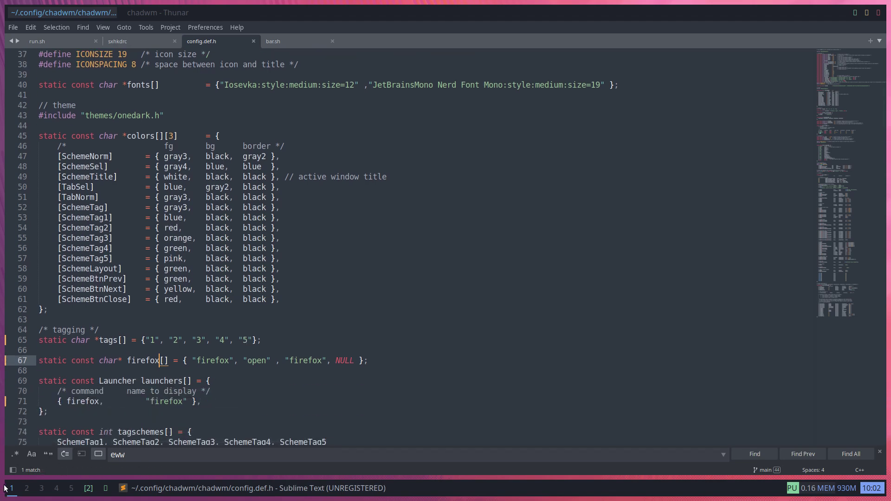
{"action": "key", "text": "super+j"}
Run sudo make install in the chadwm folder, which now completes successfully
{"action": "right_click", "coordinate": [195, 215]}
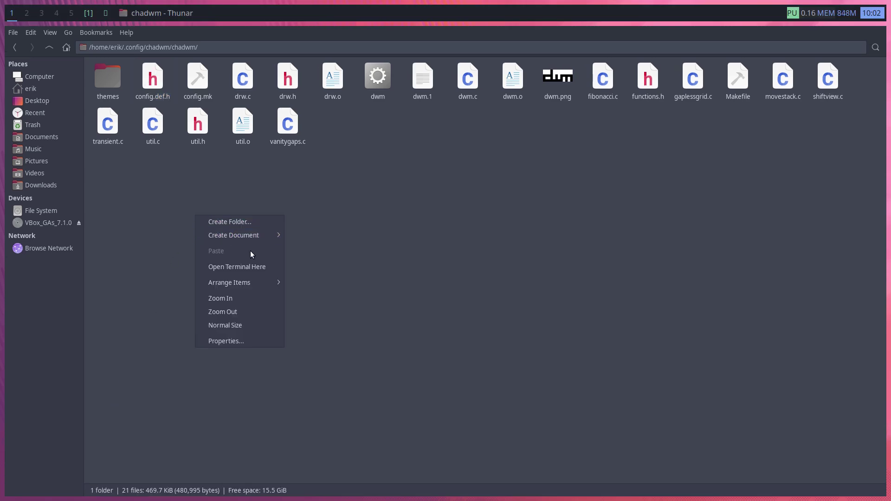
{"action": "left_click", "coordinate": [260, 267]}
{"action": "type", "text": "sudo make install"}
{"action": "key", "text": "Return"}
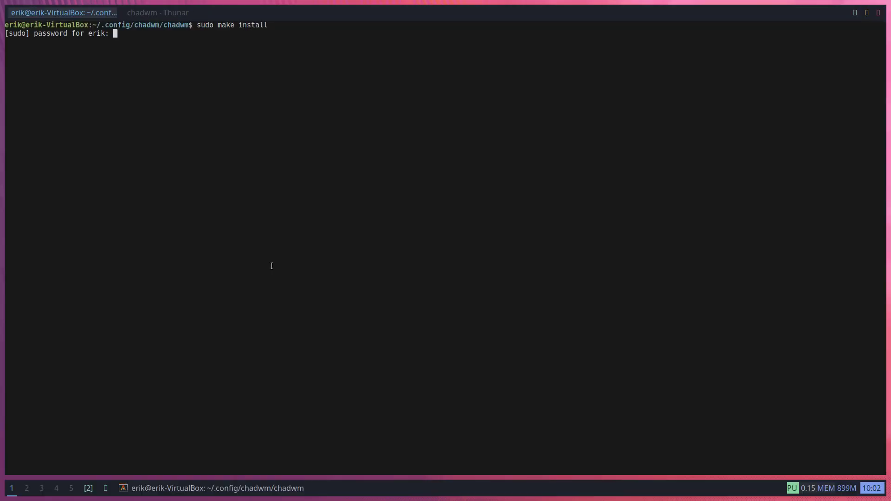
{"action": "key", "text": "Return"}
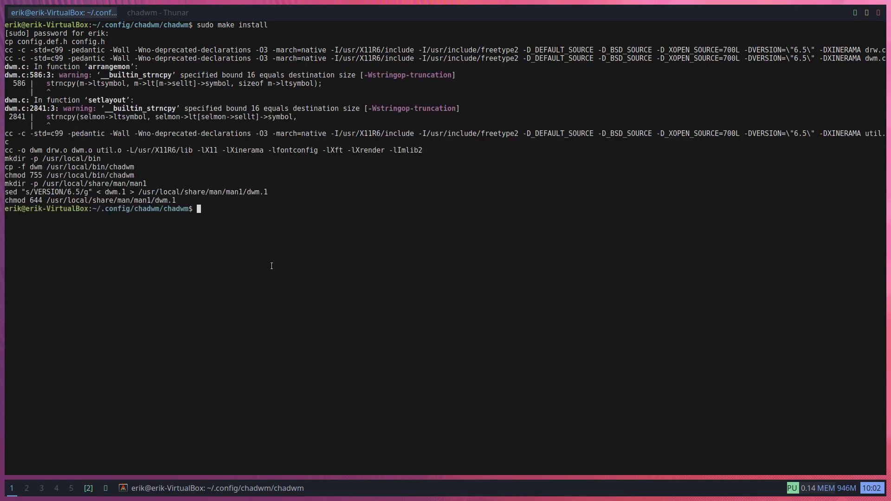
Log out through the power menu and log back in to reload chadwm
{"action": "key", "text": "super+x"}
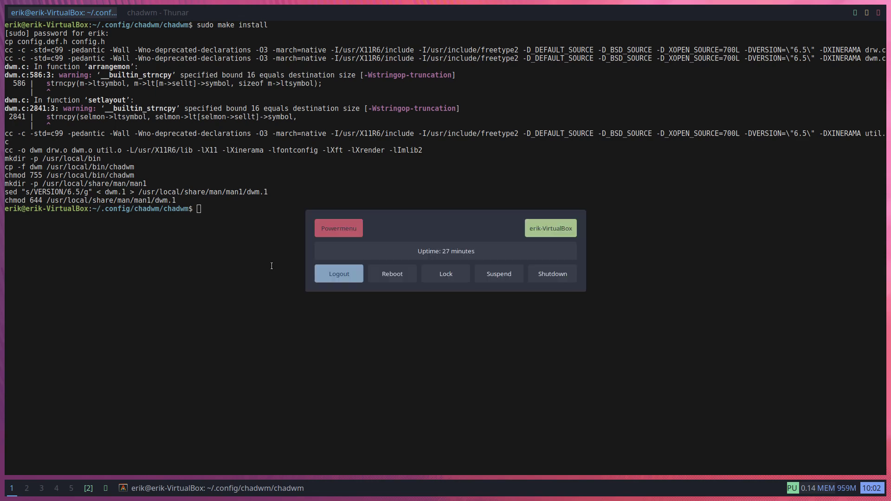
{"action": "key", "text": "Return"}
{"action": "key", "text": "Return"}
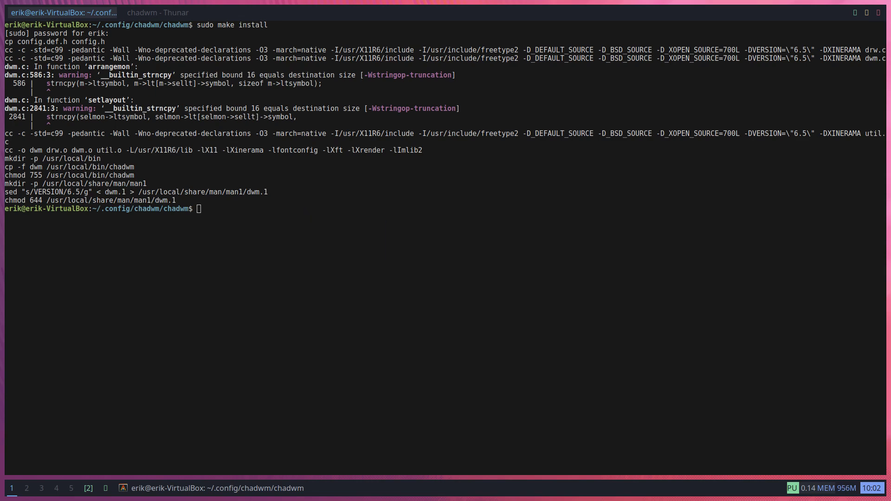
{"action": "key", "text": "Return"}
{"action": "type", "text": "erik"}
{"action": "key", "text": "Return"}
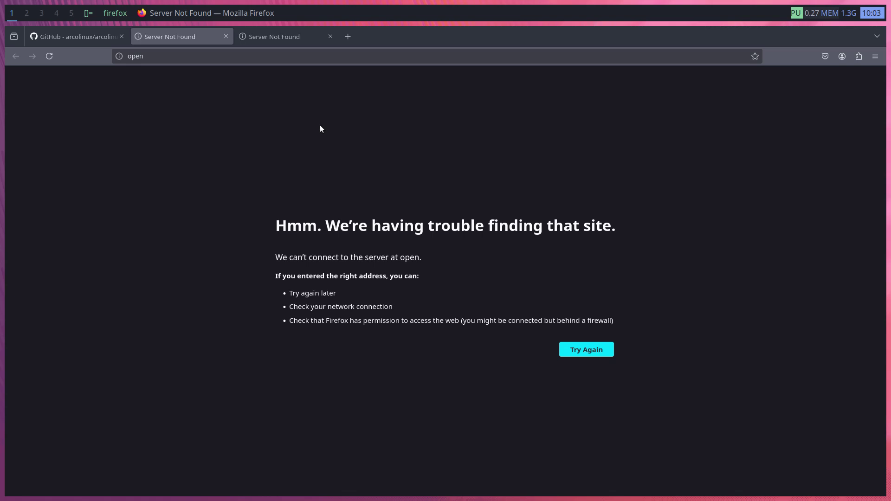
Close the broken Firefox window and search Google for 'ubuntu nerd font icons mono'
{"action": "key", "text": "super+q"}
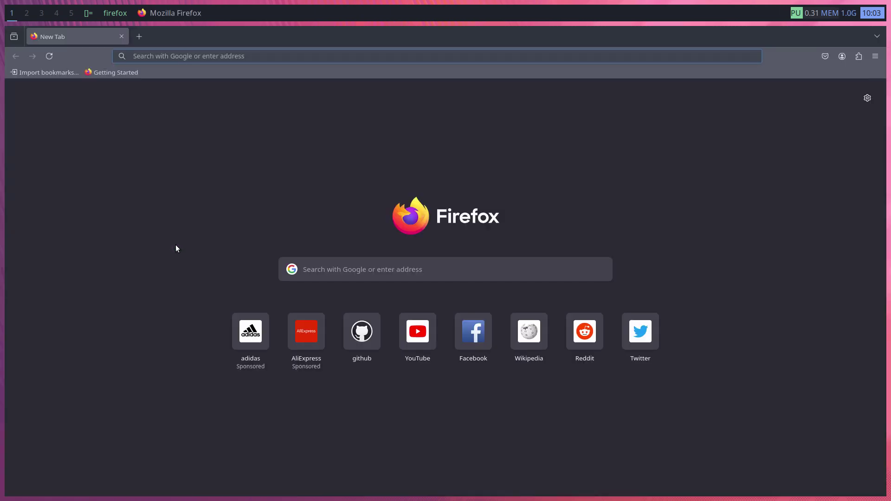
{"action": "type", "text": "ubunu"}
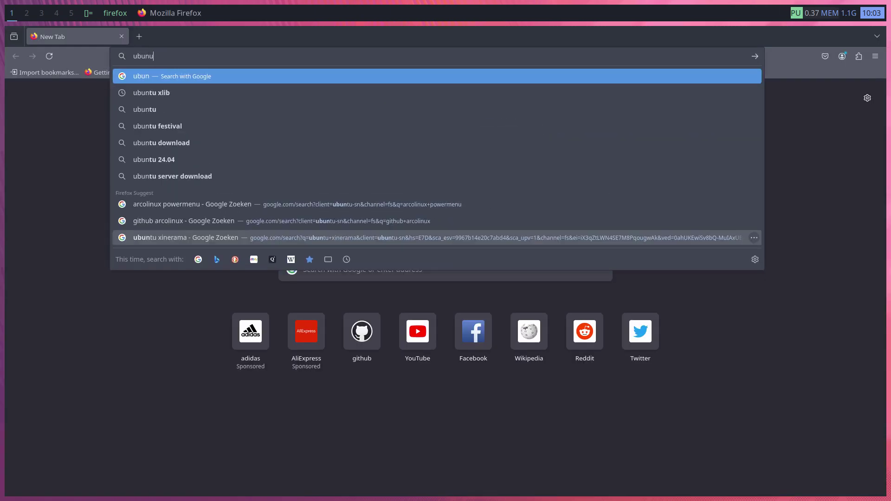
{"action": "key", "text": "BackSpace"}
{"action": "type", "text": "tu "}
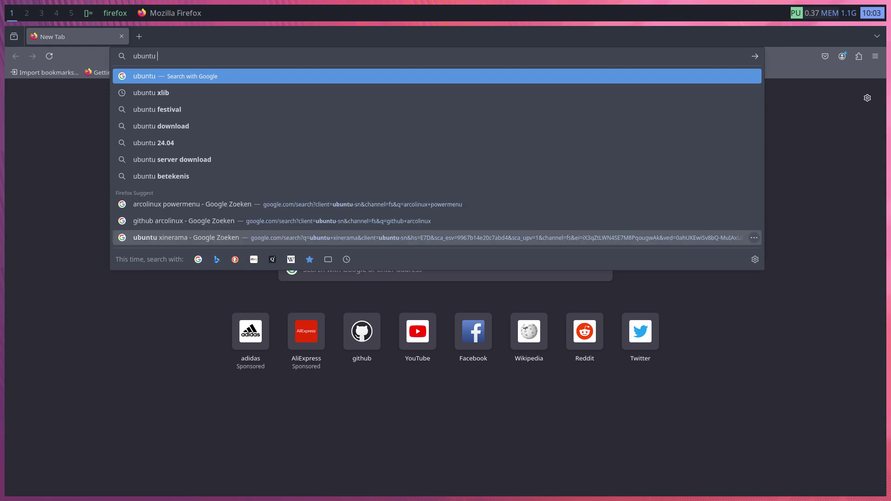
{"action": "type", "text": "nerd fo"}
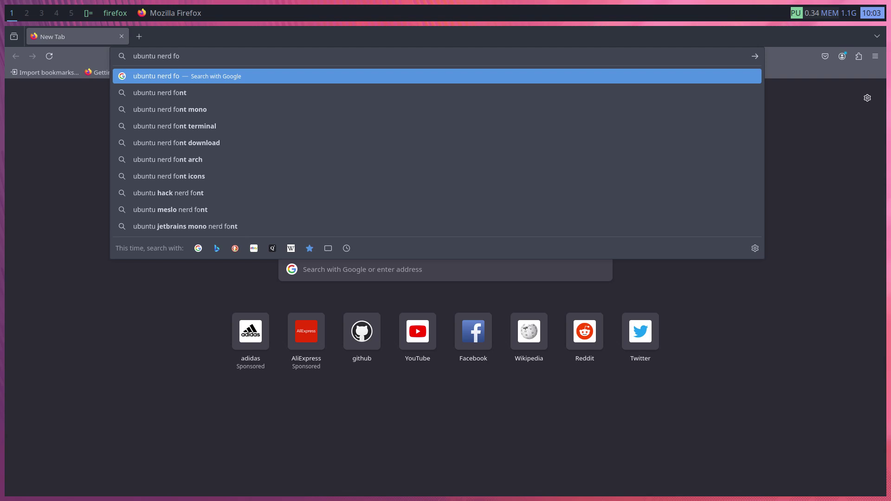
{"action": "type", "text": "nt icons "}
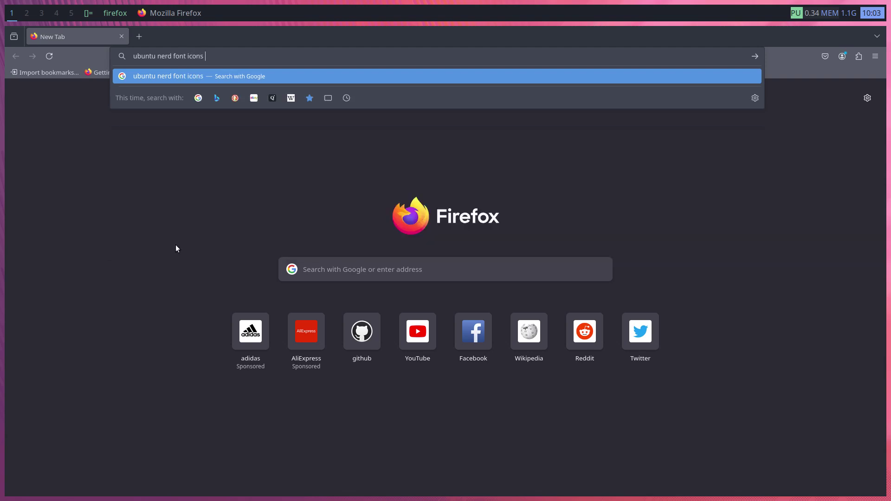
{"action": "type", "text": "mono"}
{"action": "key", "text": "Return"}
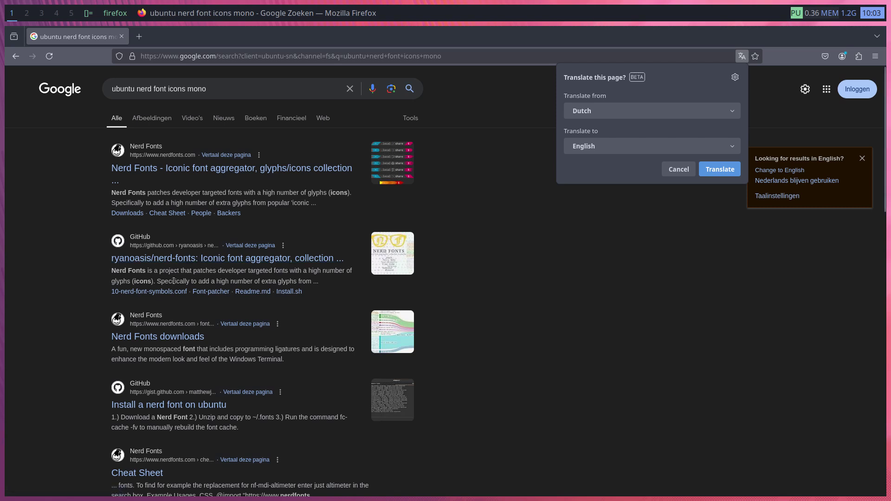
{"action": "double_click", "coordinate": [128, 90]}
{"action": "left_click", "coordinate": [60, 264]}
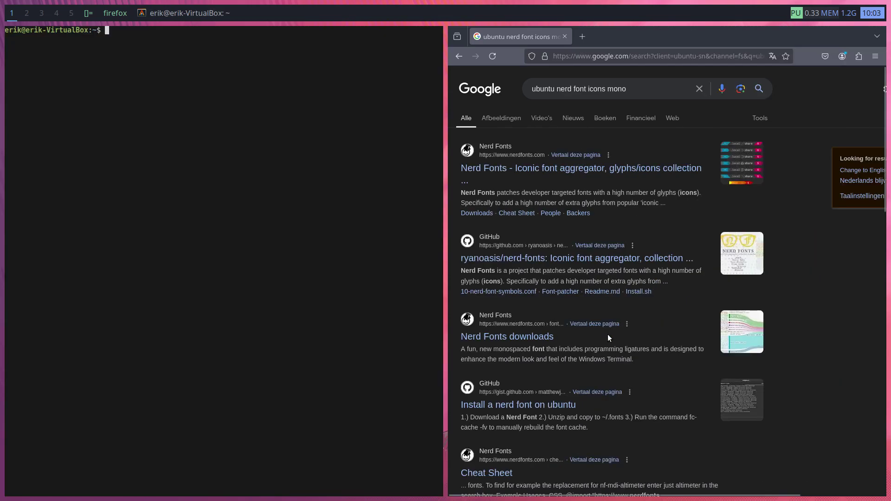
Tab-complete sudo apt install package names starting with font, listing all 553 matches
{"action": "type", "text": "sudo apt i"}
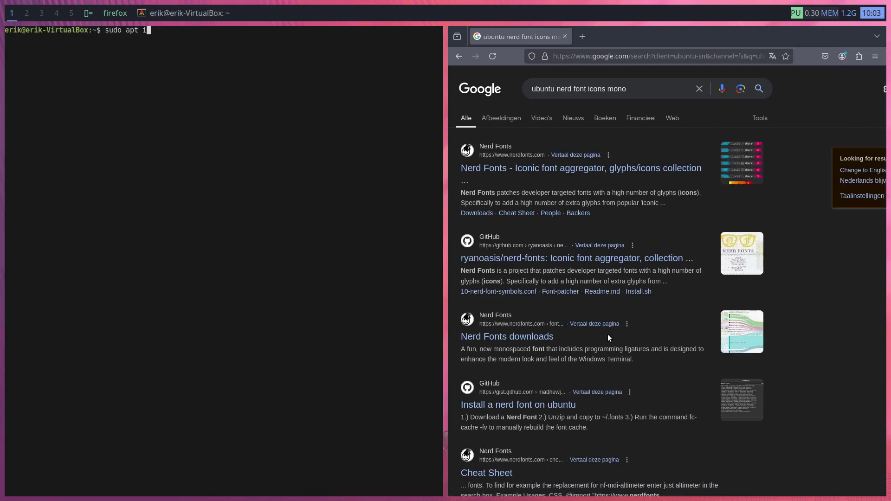
{"action": "type", "text": "nstall nerd"}
{"action": "key", "text": "BackSpace"}
{"action": "key", "text": "BackSpace"}
{"action": "key", "text": "Tab"}
{"action": "key", "text": "Tab"}
{"action": "key", "text": "n"}
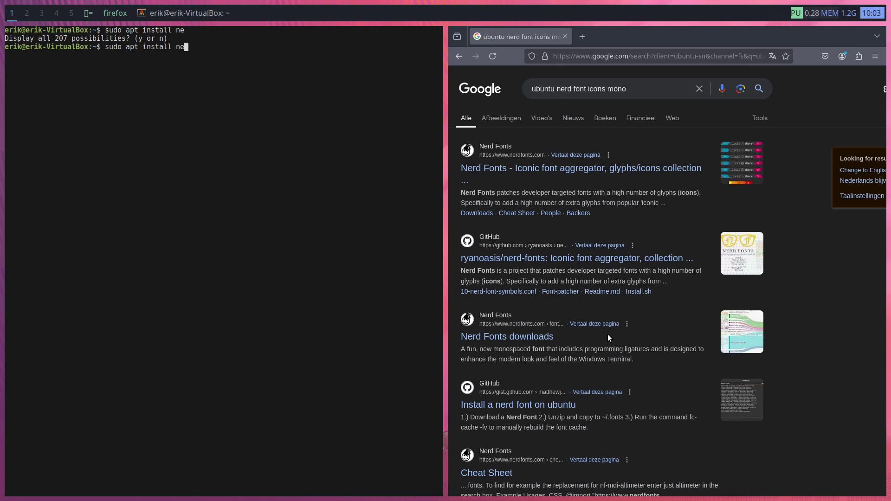
{"action": "key", "text": "BackSpace"}
{"action": "key", "text": "BackSpace"}
{"action": "type", "text": "font"}
{"action": "key", "text": "Tab"}
{"action": "key", "text": "Tab"}
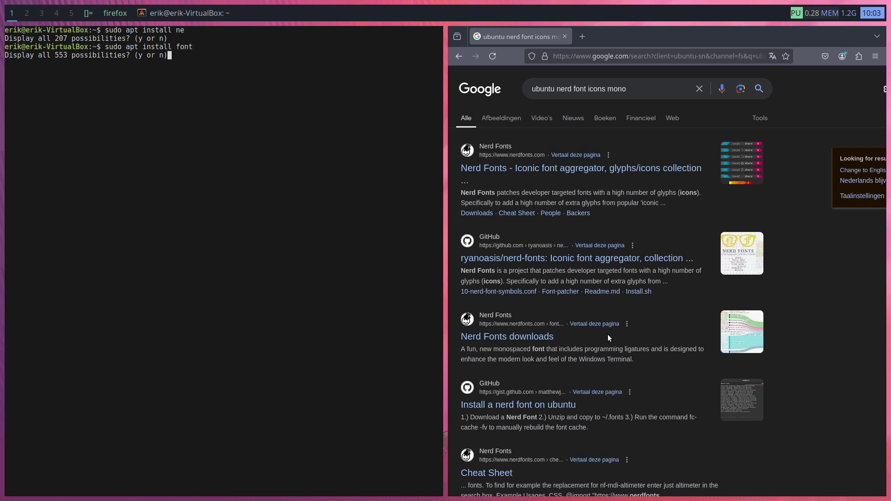
{"action": "key", "text": "y"}
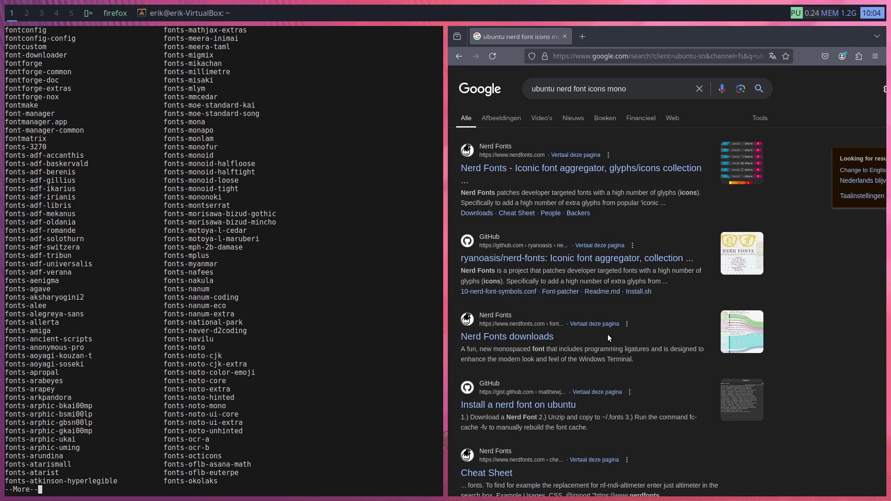
Page through the font package list back to the prompt
{"action": "key", "text": "space"}
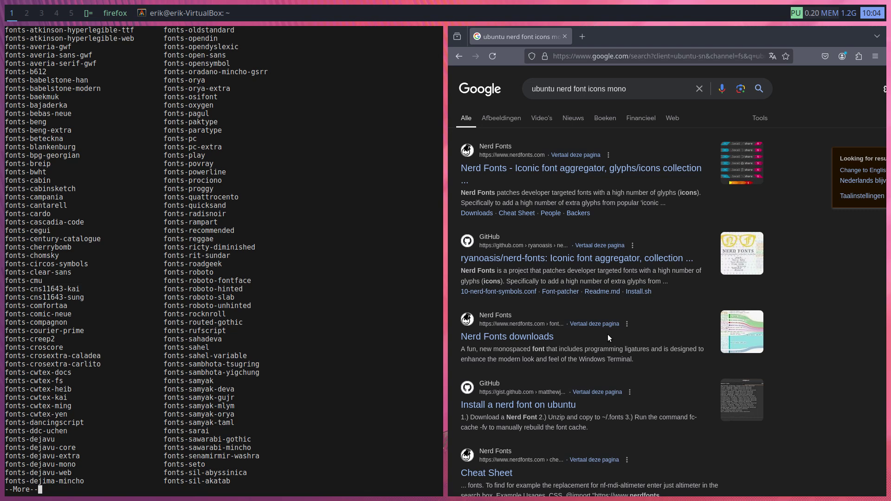
{"action": "key", "text": "space"}
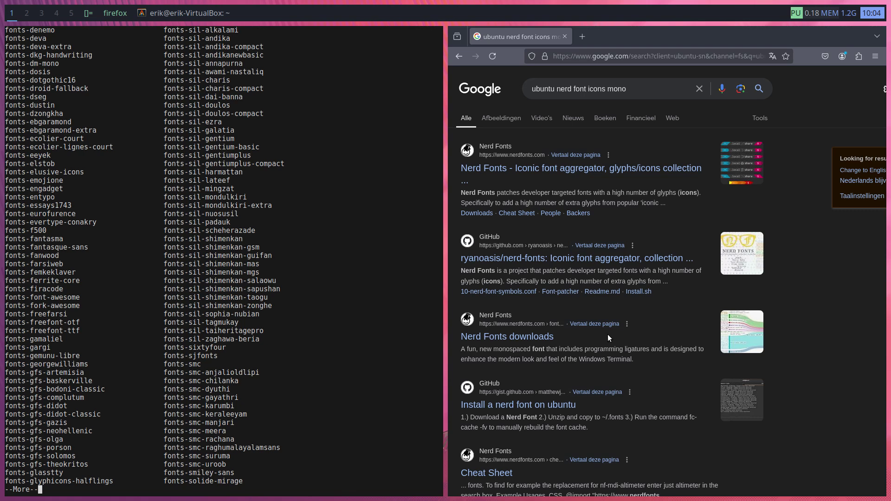
{"action": "key", "text": "space"}
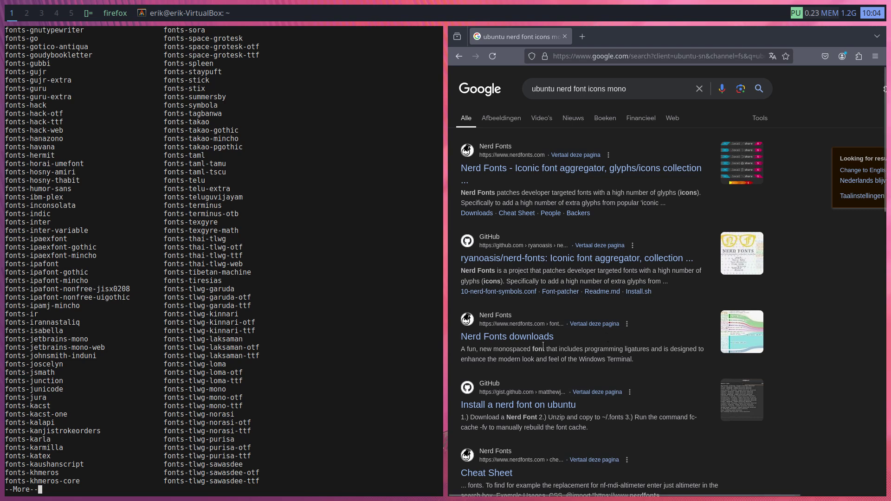
{"action": "double_click", "coordinate": [221, 300]}
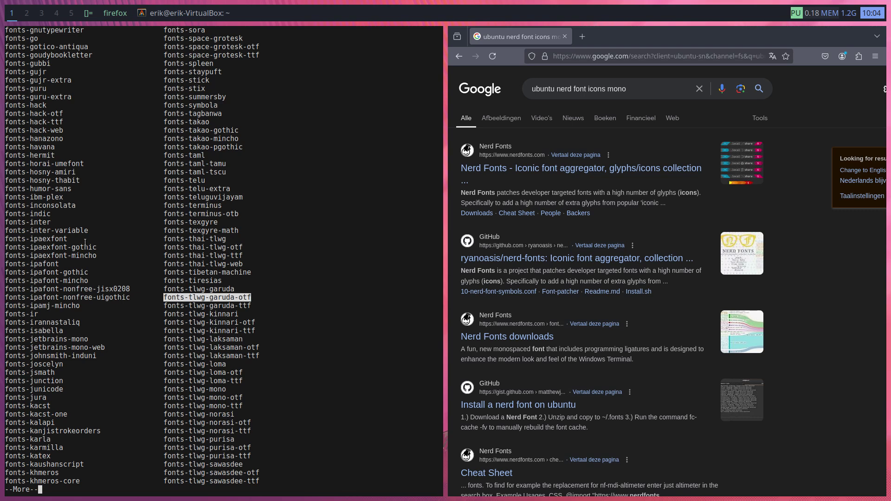
{"action": "key", "text": "space"}
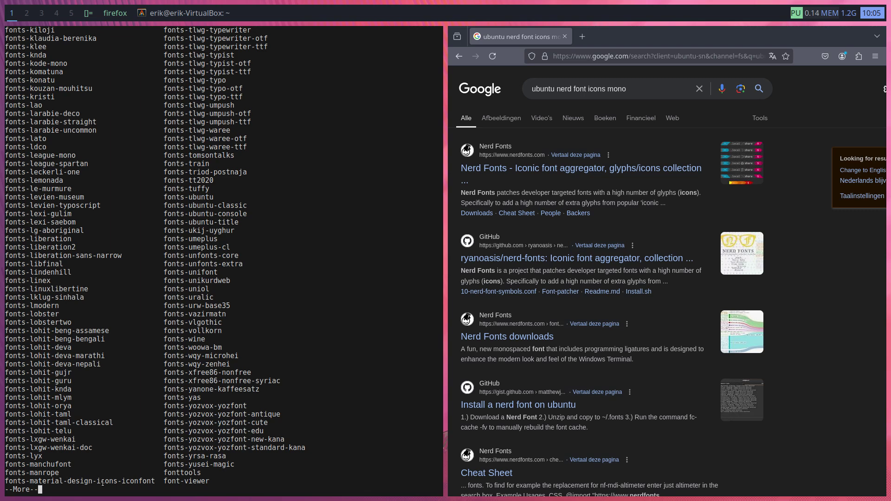
{"action": "key", "text": "space"}
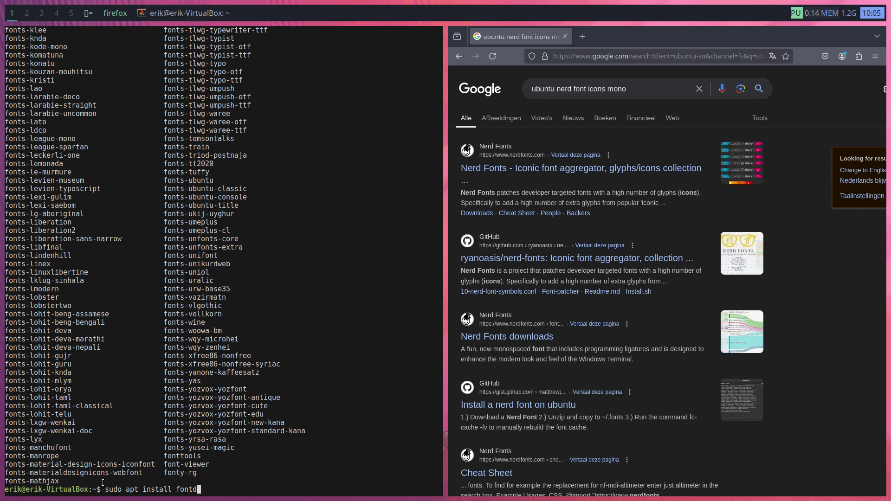
Install fonts-material-design-icons-iconfont with apt and close the terminal
{"action": "type", "text": "s-material-"}
{"action": "key", "text": "Tab"}
{"action": "key", "text": "Return"}
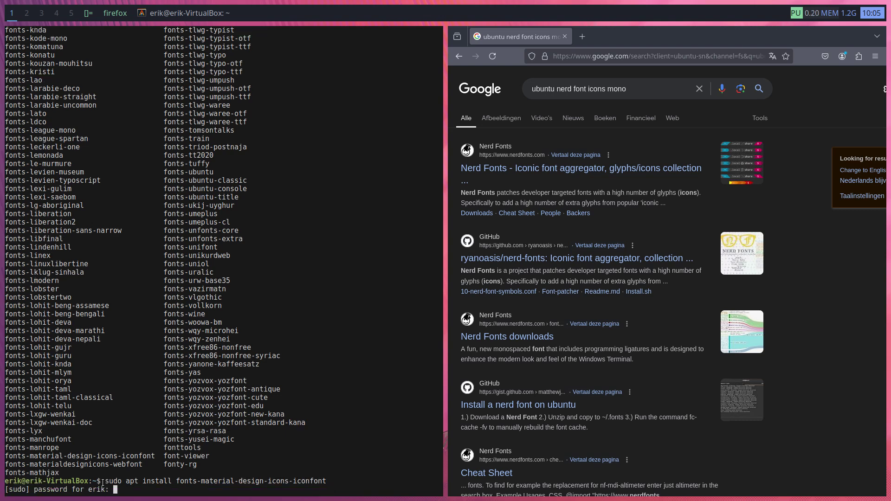
{"action": "key", "text": "Return"}
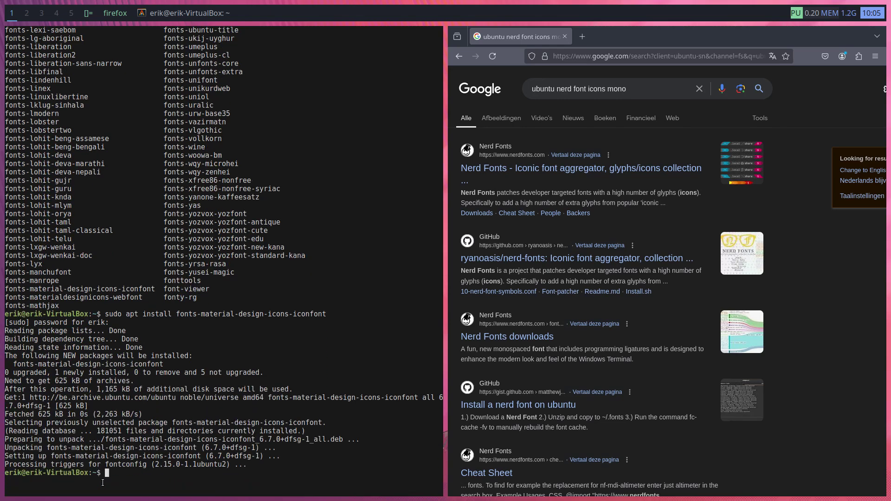
{"action": "key", "text": "super+w"}
{"action": "key", "text": "super+w"}
Launch Font Manager and search the font families for 'materi'
{"action": "key", "text": "super+d"}
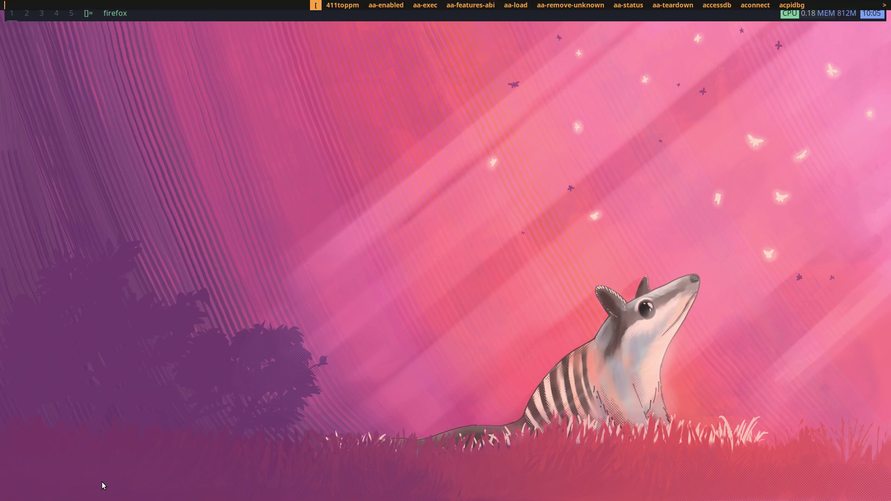
{"action": "key", "text": "Escape"}
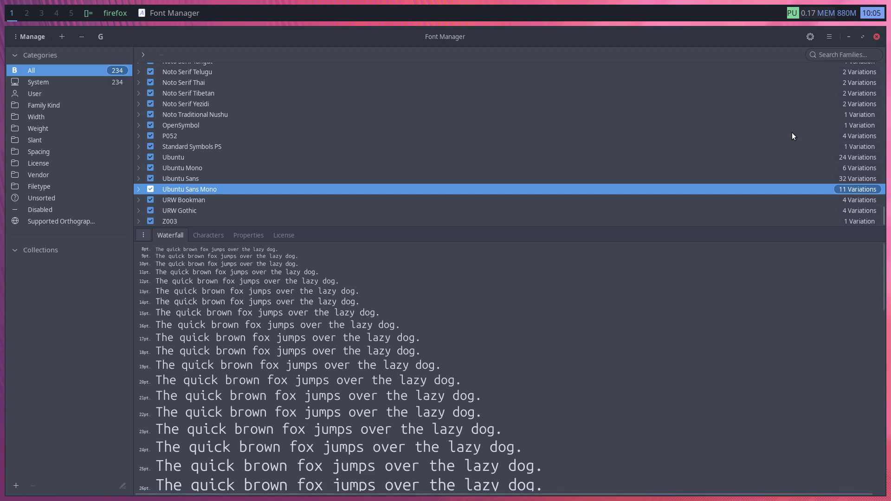
{"action": "type", "text": "materi"}
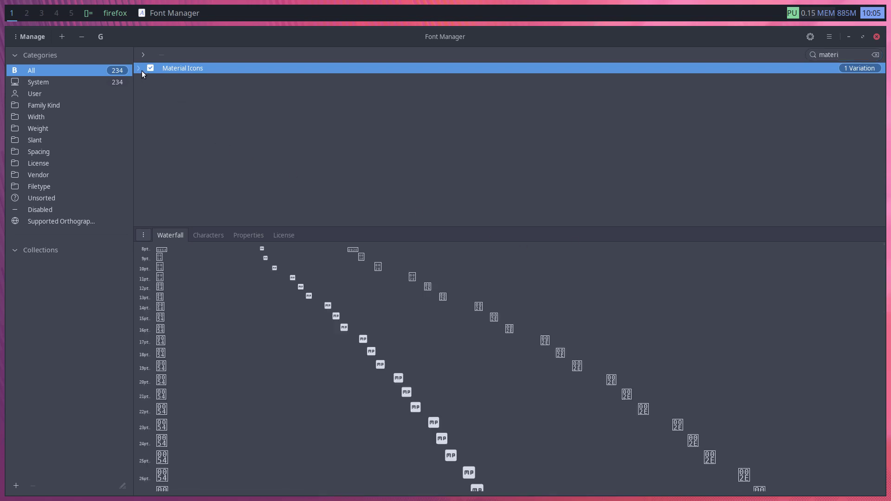
{"action": "scroll", "coordinate": [467, 382], "scroll_direction": "down", "scroll_amount": 10}
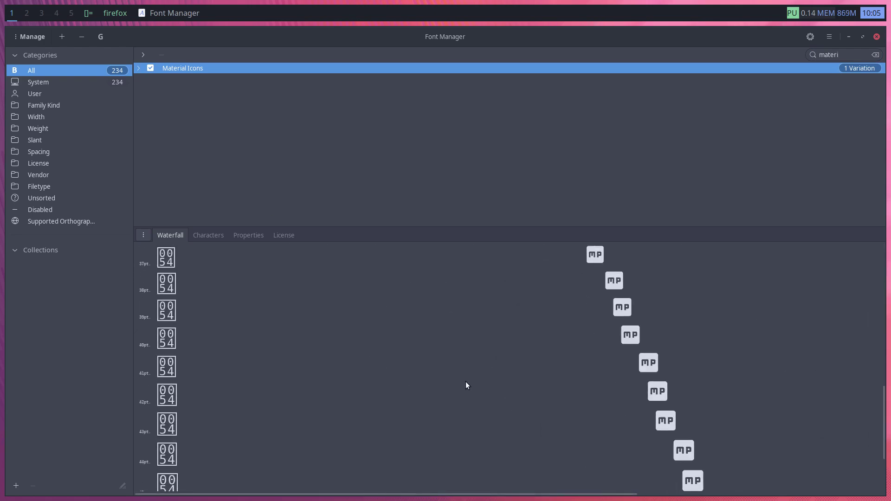
Browse the font's Characters, Properties and License tabs, ending on Characters
{"action": "left_click", "coordinate": [219, 235]}
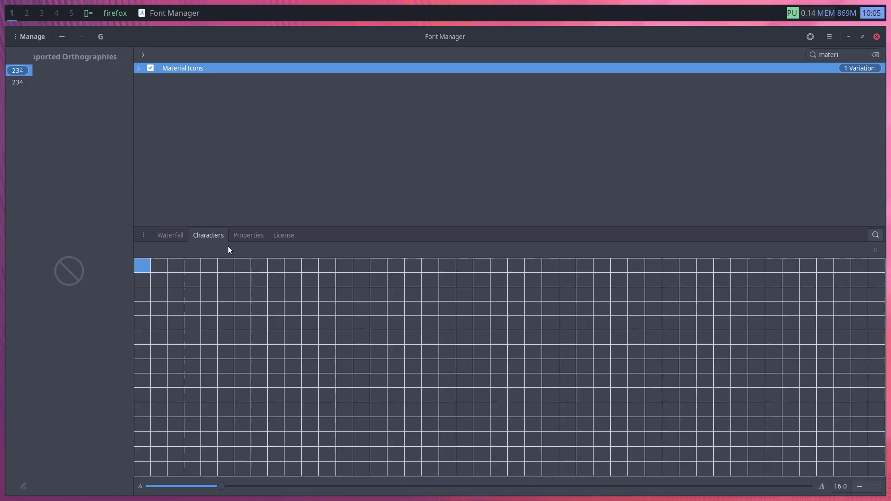
{"action": "left_click", "coordinate": [249, 235]}
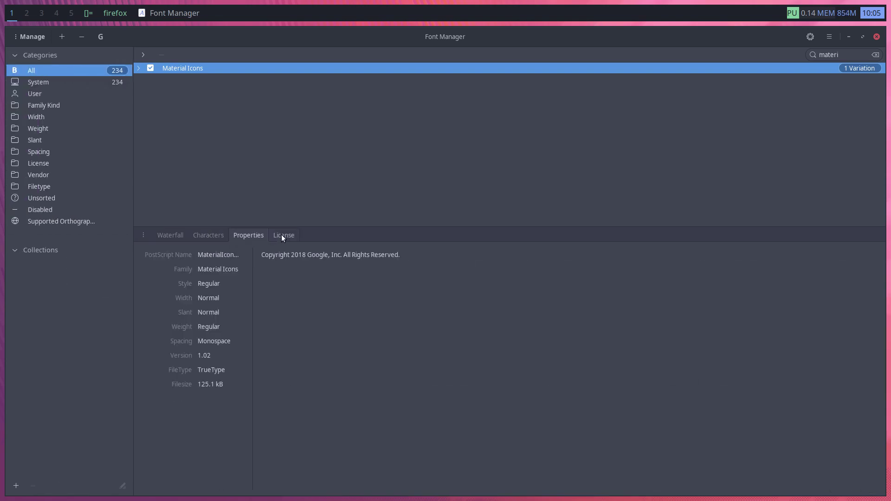
{"action": "left_click", "coordinate": [284, 236]}
{"action": "left_click", "coordinate": [242, 236]}
{"action": "left_click", "coordinate": [214, 236]}
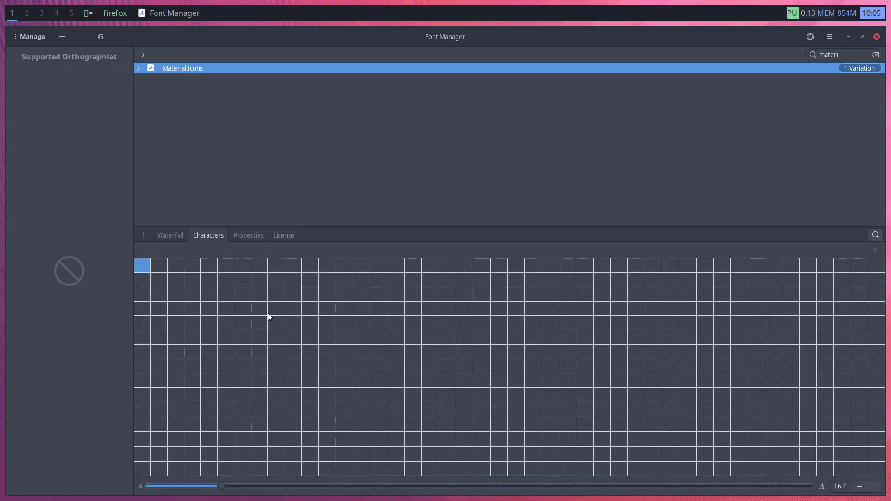
Log out and log back in with the account password
{"action": "key", "text": "super+shift+e"}
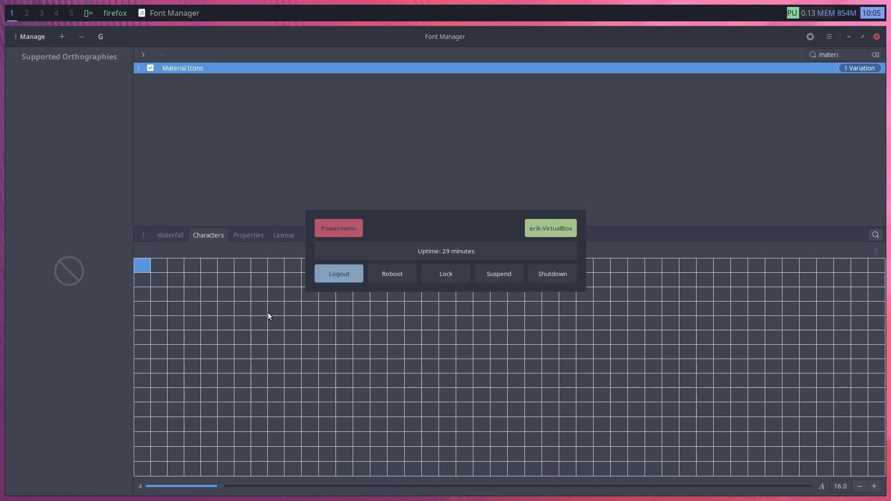
{"action": "key", "text": "Return"}
{"action": "key", "text": "Escape"}
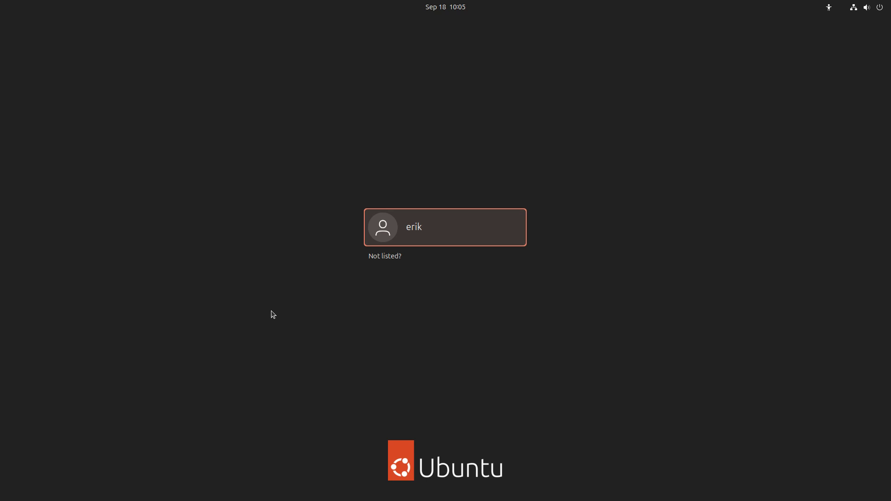
{"action": "key", "text": "Return"}
{"action": "type", "text": "*****"}
{"action": "key", "text": "Return"}
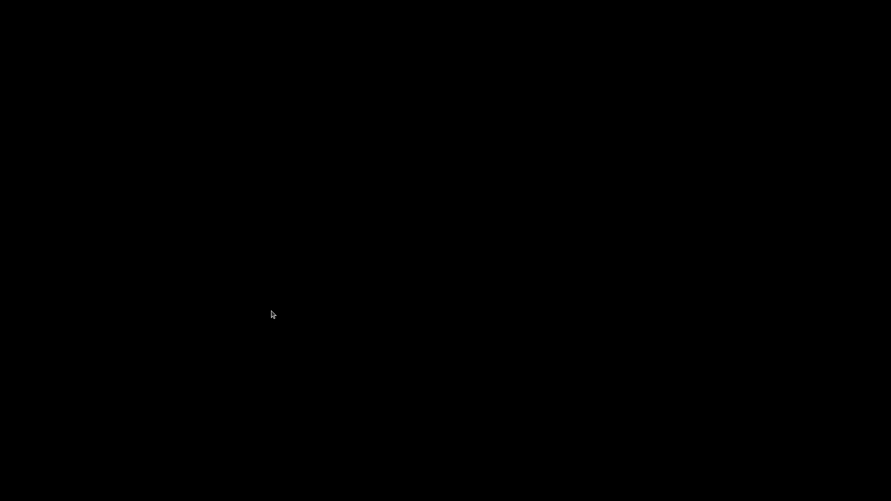
Switch to the monocle layout and launch Font Manager from dmenu with 'fc'
{"action": "key", "text": "alt+m"}
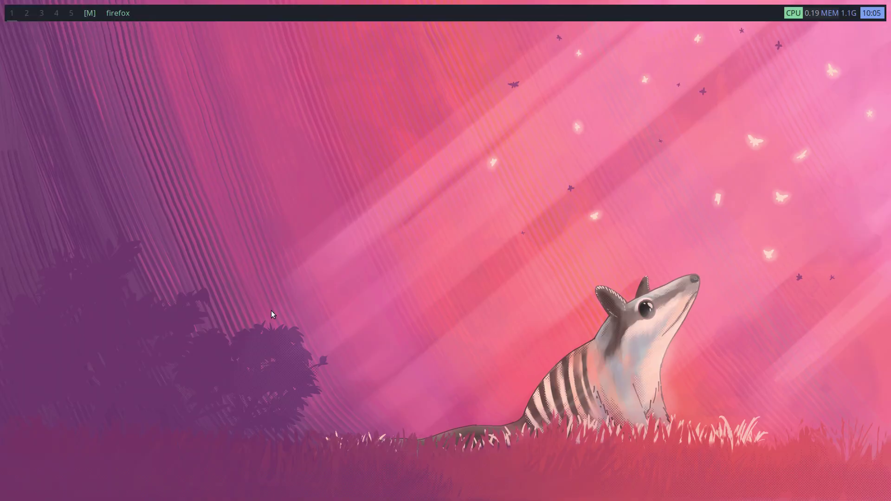
{"action": "key", "text": "alt+p"}
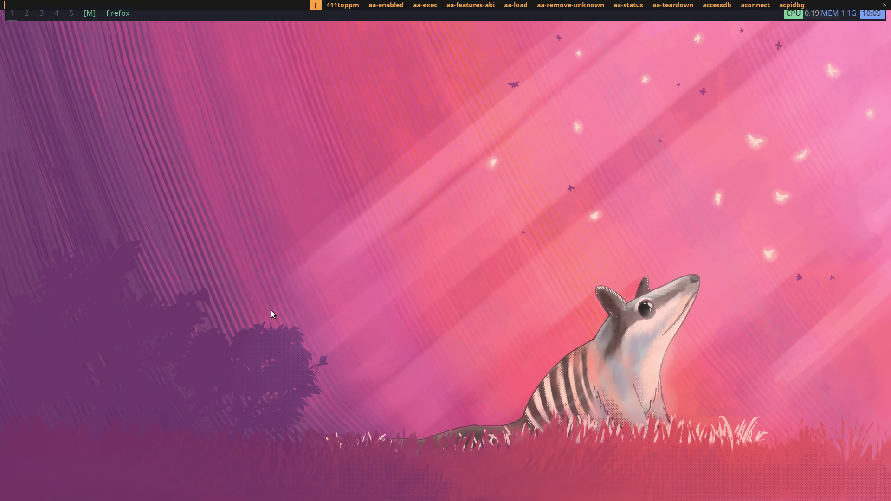
{"action": "key", "text": "Escape"}
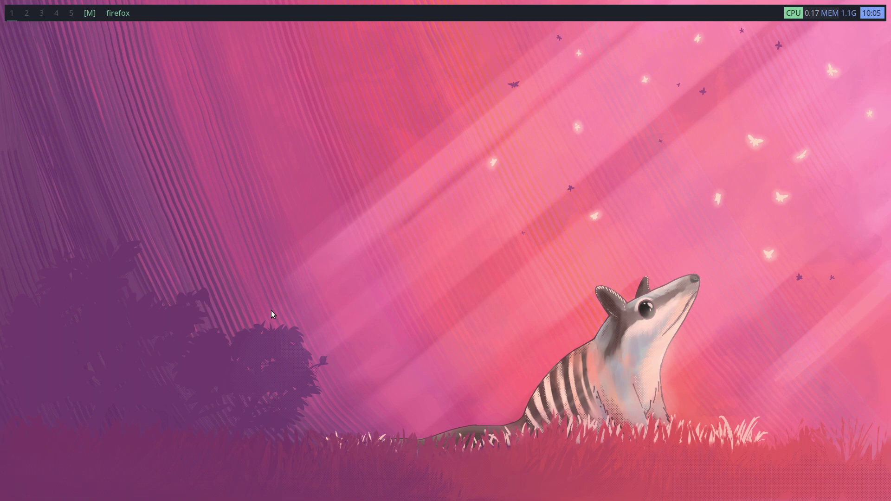
{"action": "key", "text": "alt+p"}
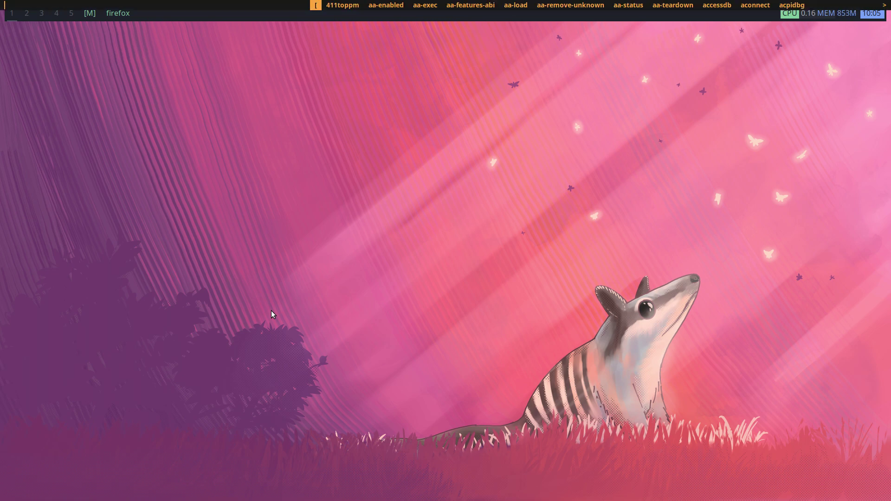
{"action": "type", "text": "fc"}
{"action": "key", "text": "Escape"}
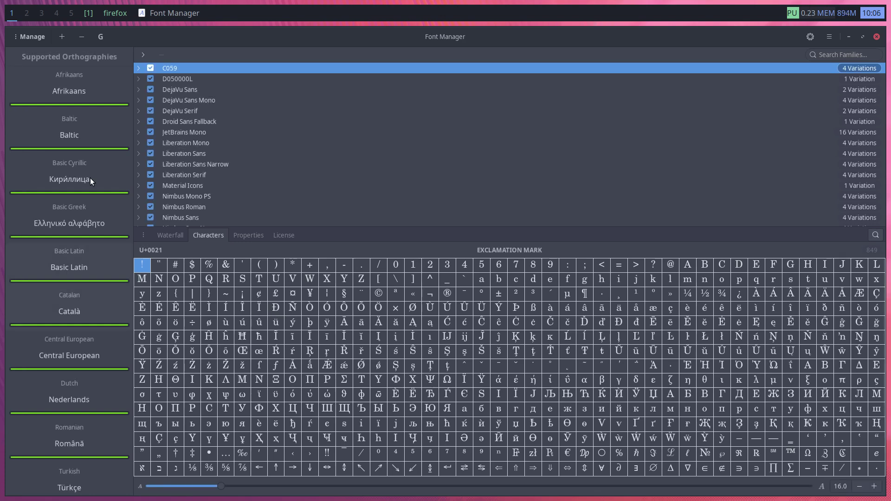
Restore the tiled layout, search 'mater', and select Material Icons Regular, showing a blank grid
{"action": "left_click", "coordinate": [90, 19]}
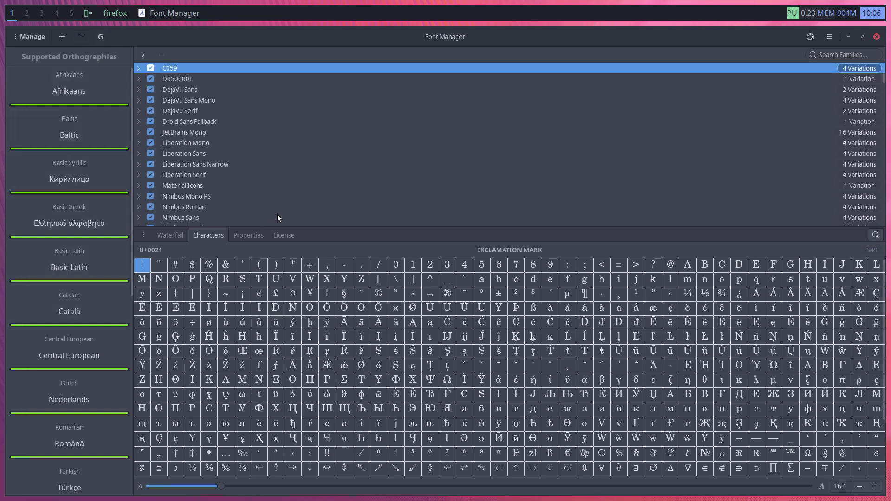
{"action": "left_click", "coordinate": [846, 57]}
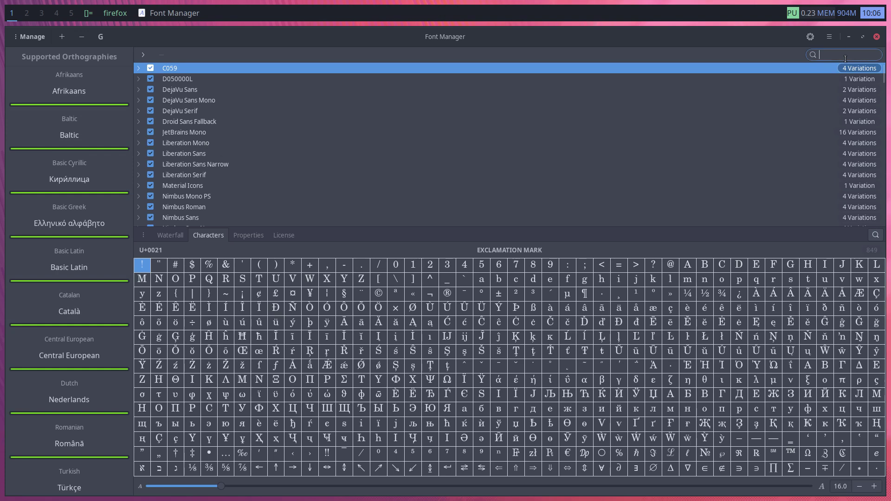
{"action": "type", "text": "mater"}
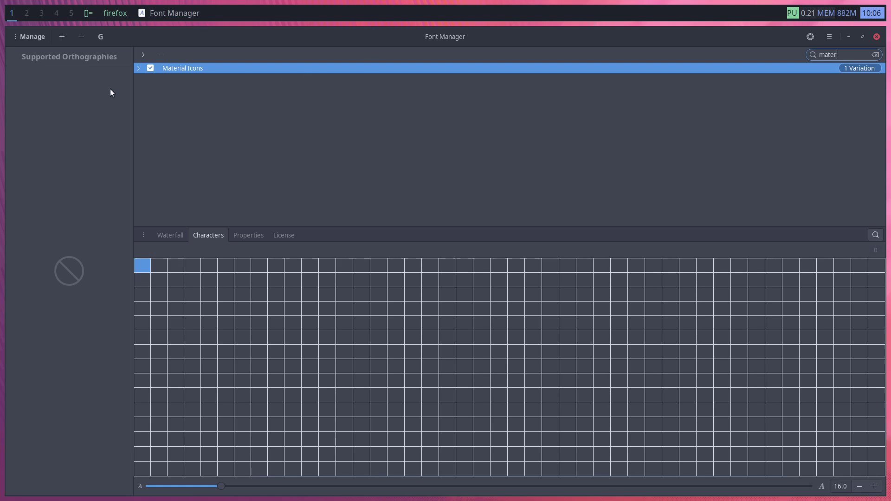
{"action": "left_click", "coordinate": [138, 69]}
{"action": "left_click", "coordinate": [191, 85]}
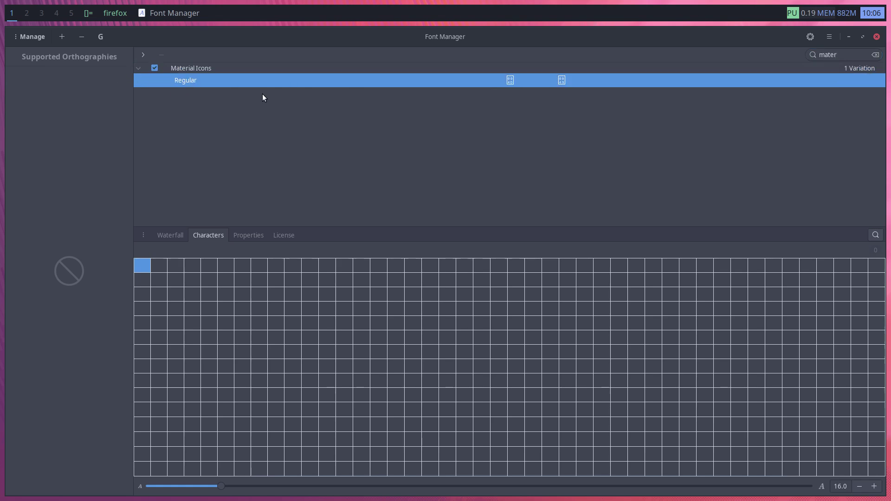
Close Font Manager, remove fonts-material-design-icons-iconfont via sudo apt remove, and close the terminal
{"action": "key", "text": "ctrl+q"}
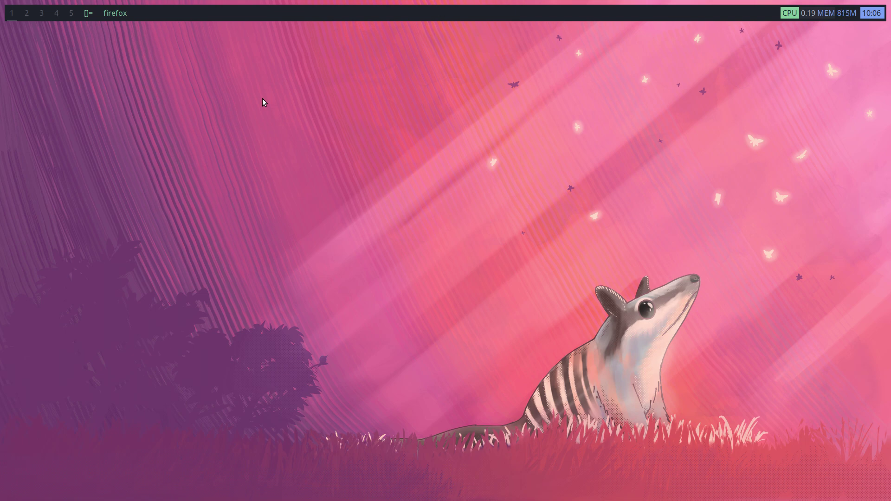
{"action": "key", "text": "super+Return"}
{"action": "type", "text": "sudo"}
{"action": "key", "text": "BackSpace"}
{"action": "key", "text": "BackSpace"}
{"action": "key", "text": "BackSpace"}
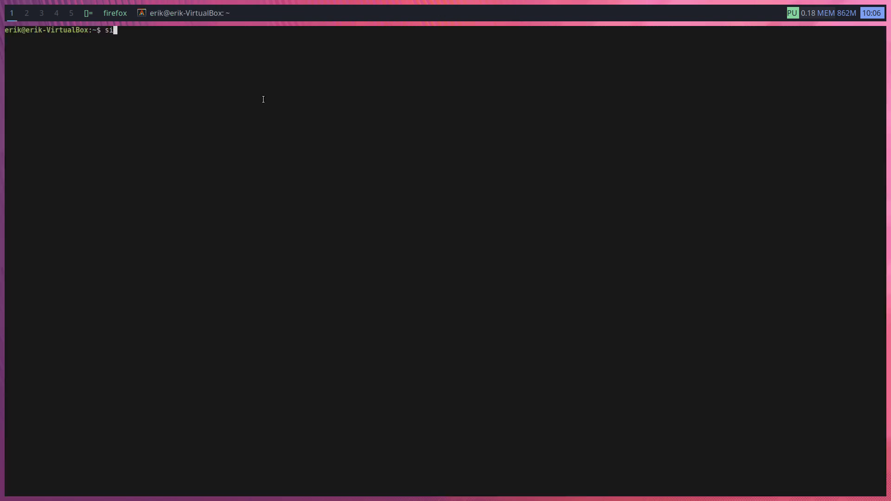
{"action": "key", "text": "Up"}
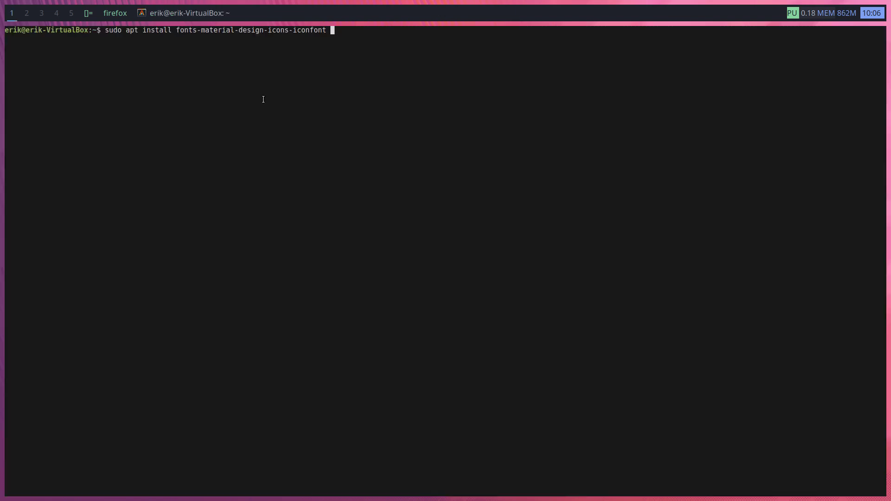
{"action": "key", "text": "Left"}
{"action": "key", "text": "Left"}
{"action": "key", "text": "Left"}
{"action": "key", "text": "Left"}
{"action": "key", "text": "Left"}
{"action": "key", "text": "Left"}
{"action": "key", "text": "Left"}
{"action": "key", "text": "Left"}
{"action": "key", "text": "Left"}
{"action": "key", "text": "Left"}
{"action": "key", "text": "Left"}
{"action": "key", "text": "Left"}
{"action": "key", "text": "Left"}
{"action": "key", "text": "Left"}
{"action": "key", "text": "Left"}
{"action": "key", "text": "Left"}
{"action": "key", "text": "Left"}
{"action": "key", "text": "Left"}
{"action": "key", "text": "Left"}
{"action": "key", "text": "Left"}
{"action": "key", "text": "BackSpace"}
{"action": "key", "text": "BackSpace"}
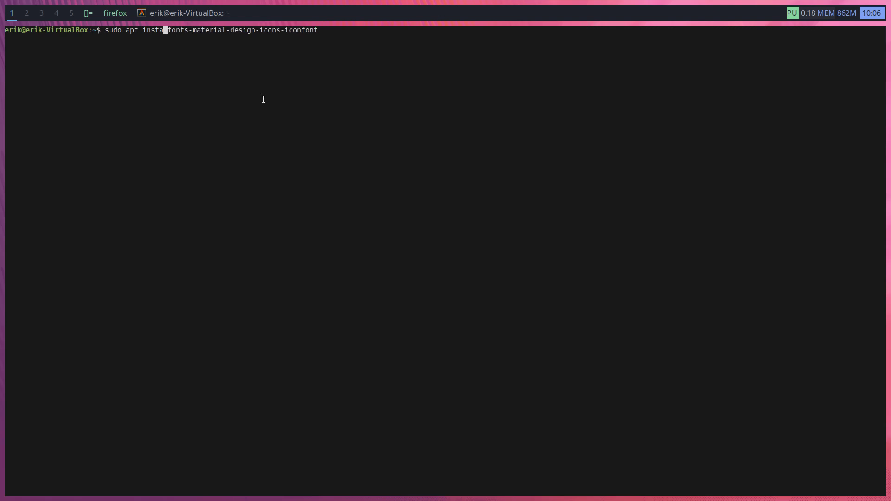
{"action": "key", "text": "BackSpace"}
{"action": "key", "text": "BackSpace"}
{"action": "key", "text": "BackSpace"}
{"action": "key", "text": "BackSpace"}
{"action": "key", "text": "BackSpace"}
{"action": "type", "text": "remo"}
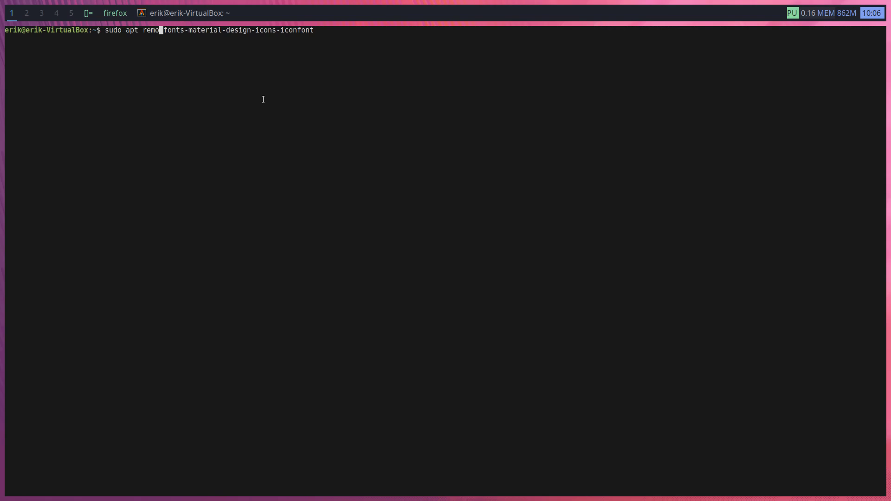
{"action": "type", "text": "ve"}
{"action": "key", "text": "Return"}
{"action": "key", "text": "Return"}
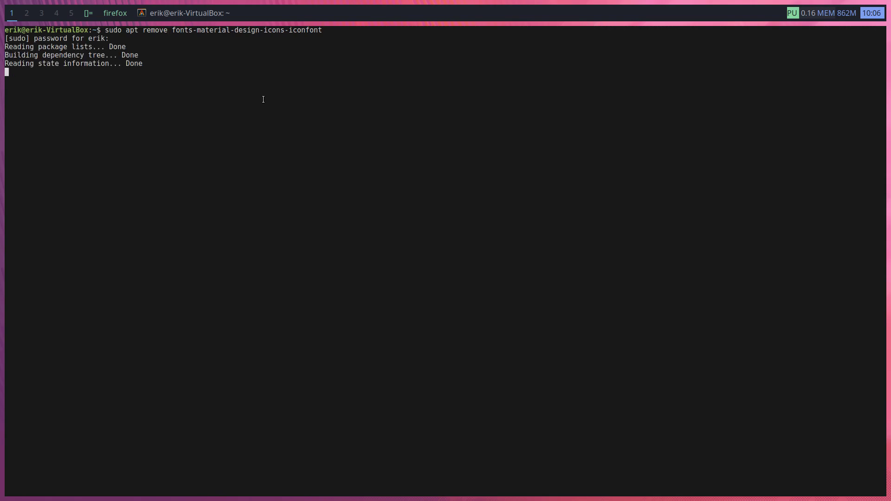
{"action": "key", "text": "Return"}
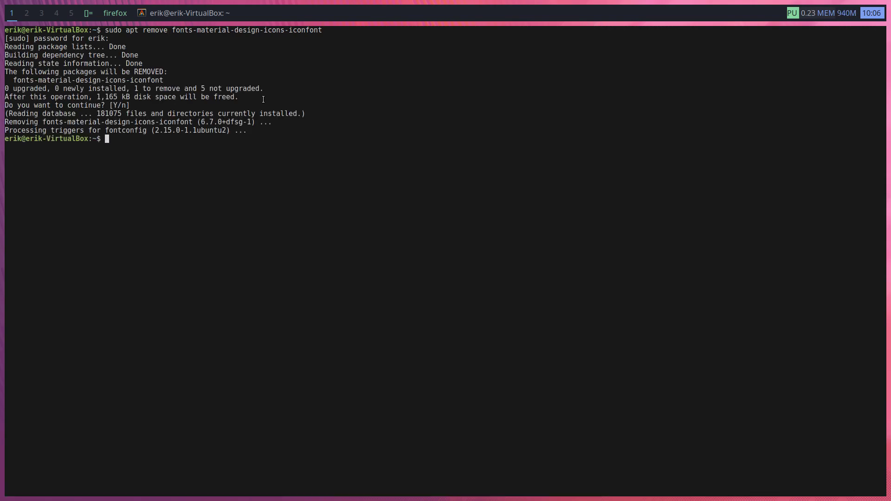
{"action": "key", "text": "ctrl+d"}
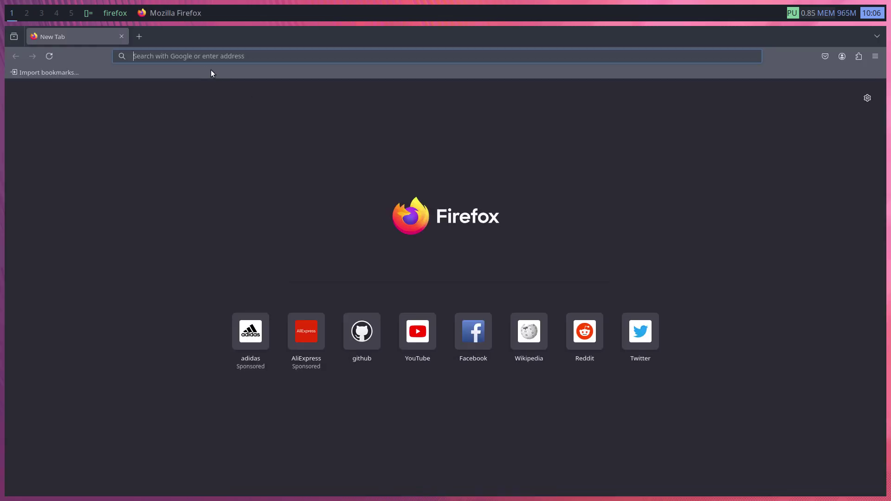
Rerun the recent search 'ubuntu nerd font icons mono' and switch to the image results
{"action": "left_click", "coordinate": [177, 56]}
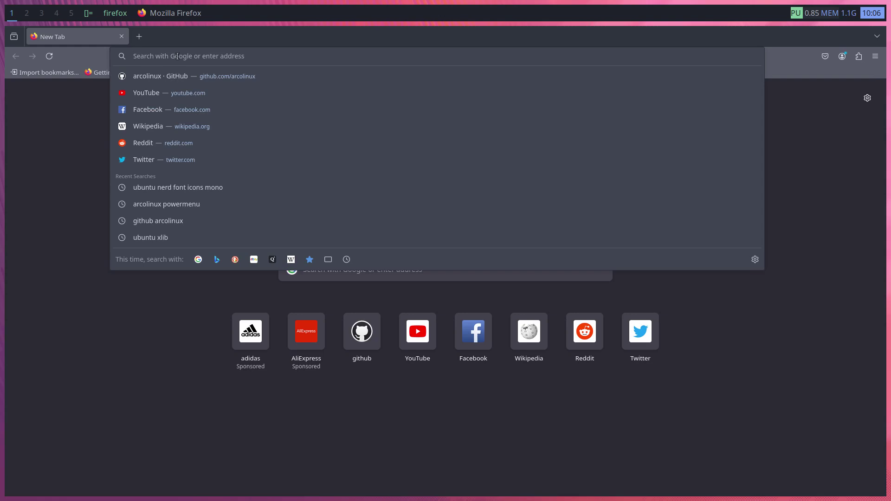
{"action": "left_click", "coordinate": [198, 192]}
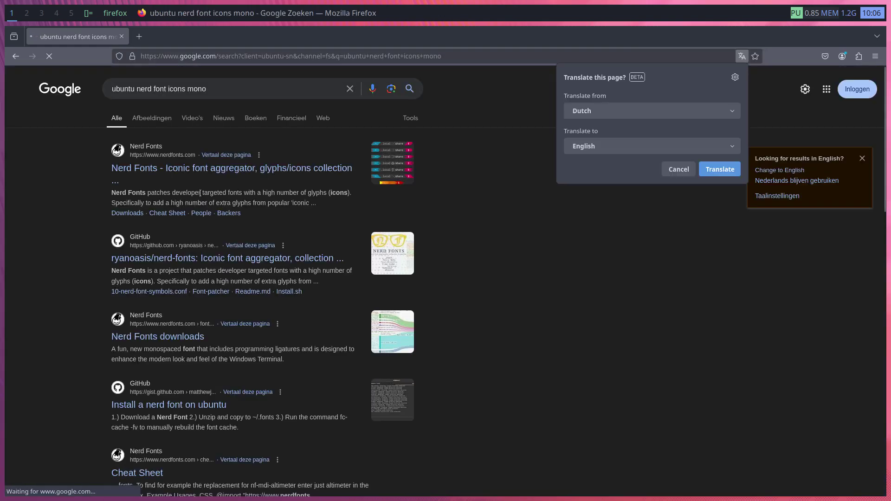
{"action": "left_click", "coordinate": [152, 118]}
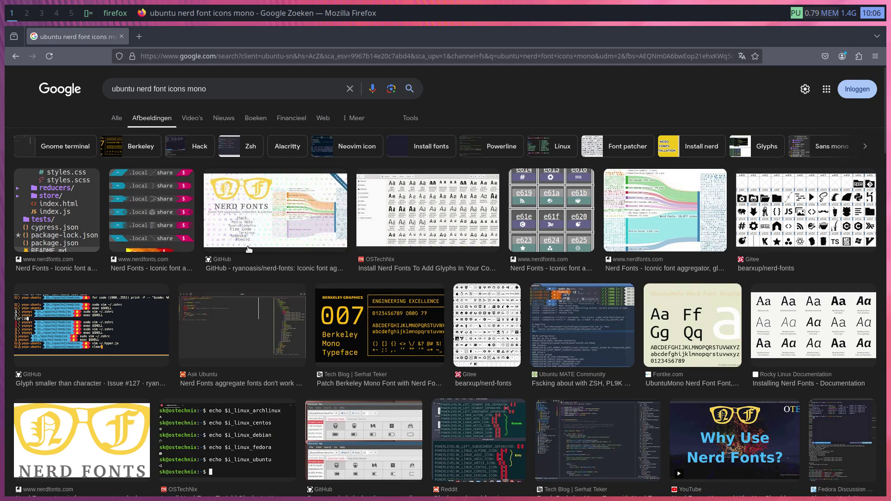
Open nerdfonts.com in a new tab and browse its font Downloads list
{"action": "left_click", "coordinate": [152, 261]}
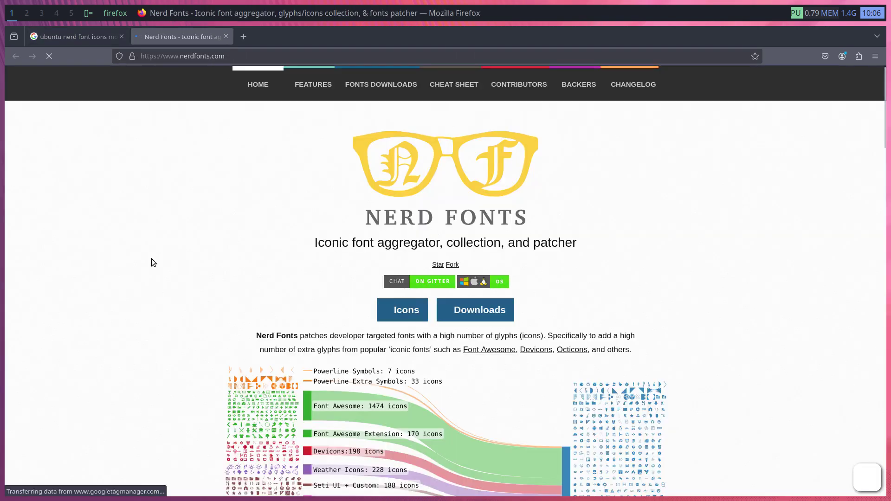
{"action": "left_click", "coordinate": [479, 321]}
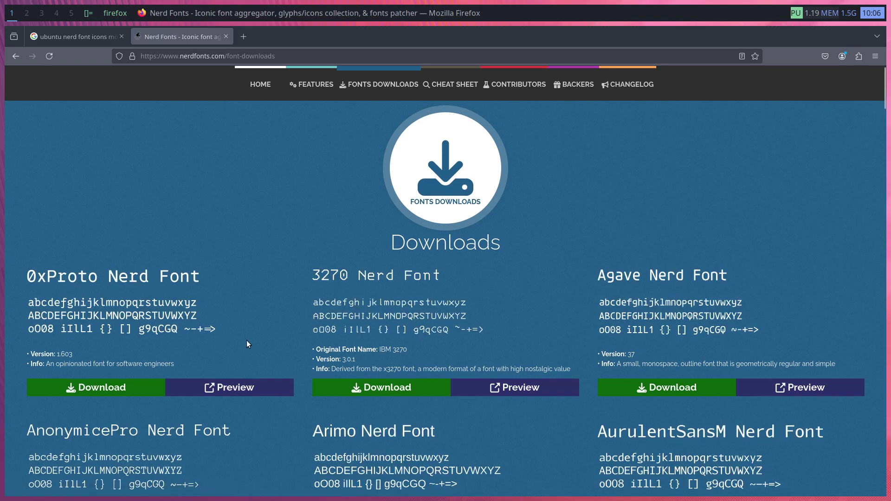
{"action": "scroll", "coordinate": [246, 340], "scroll_direction": "down", "scroll_amount": 4}
{"action": "scroll", "coordinate": [246, 340], "scroll_direction": "down", "scroll_amount": 18}
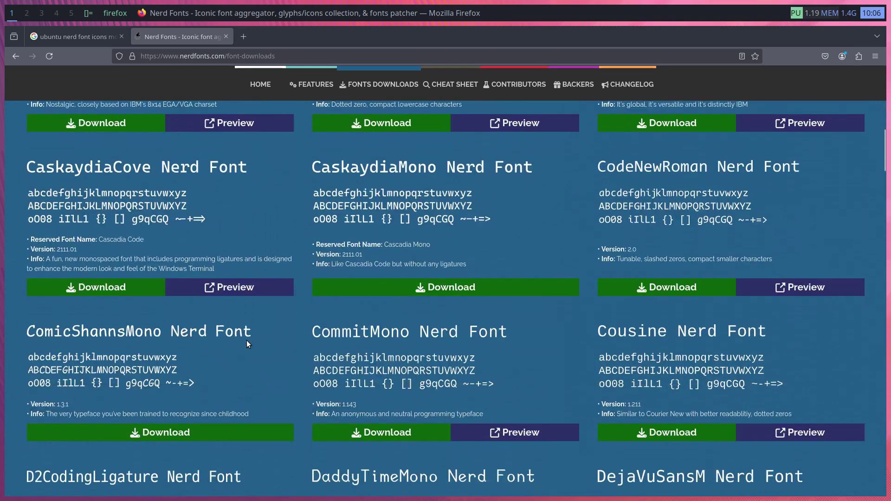
{"action": "scroll", "coordinate": [248, 343], "scroll_direction": "down", "scroll_amount": 12}
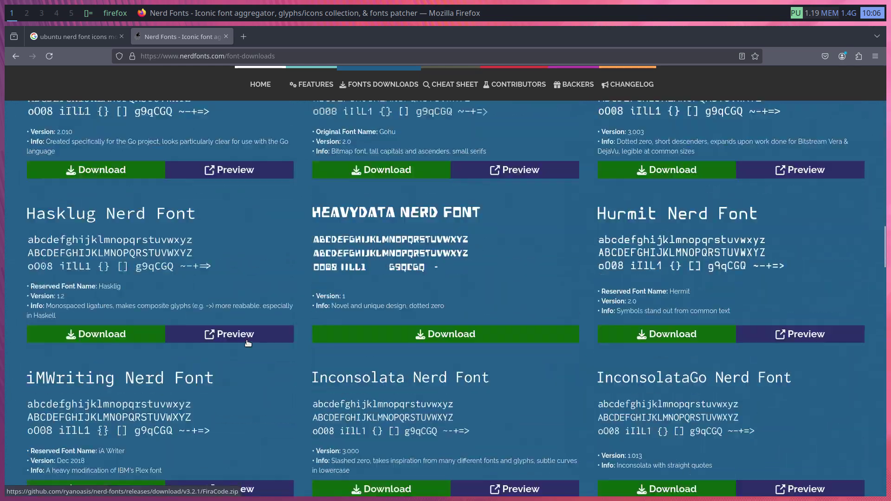
{"action": "key", "text": "ctrl+t"}
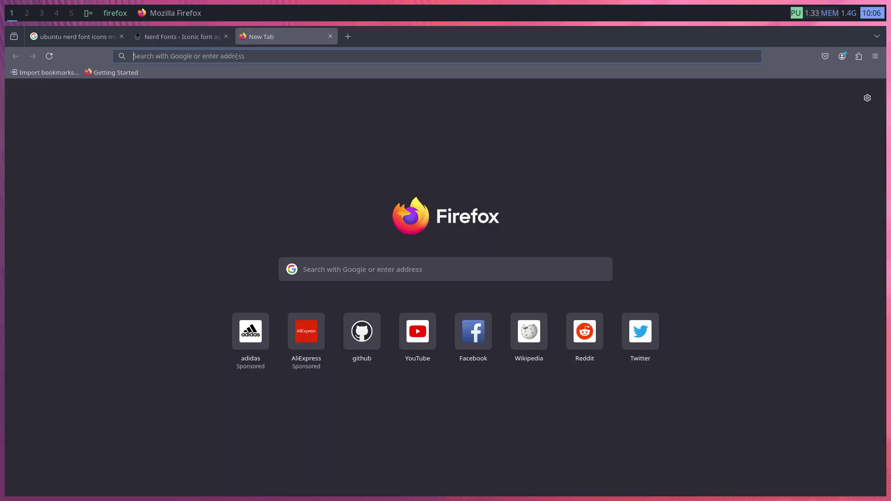
Search 'font awesome', open the Font Awesome site and accept all cookies
{"action": "type", "text": "font"}
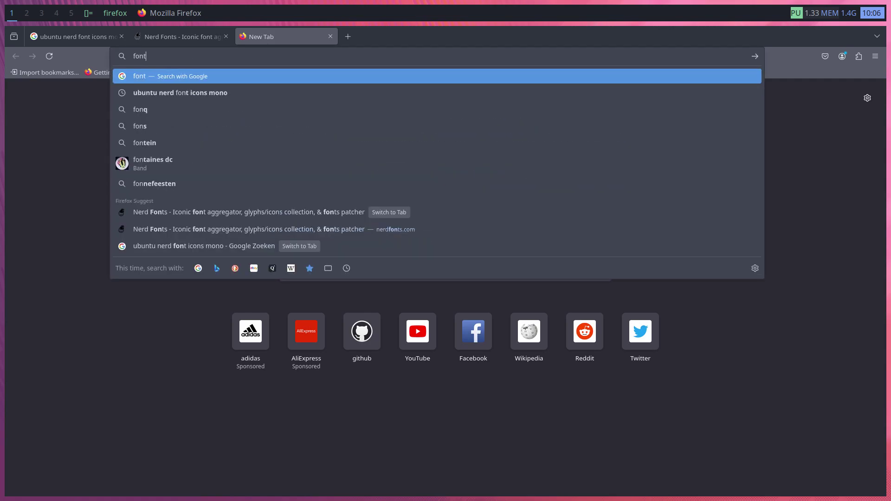
{"action": "type", "text": " awesome"}
{"action": "key", "text": "Return"}
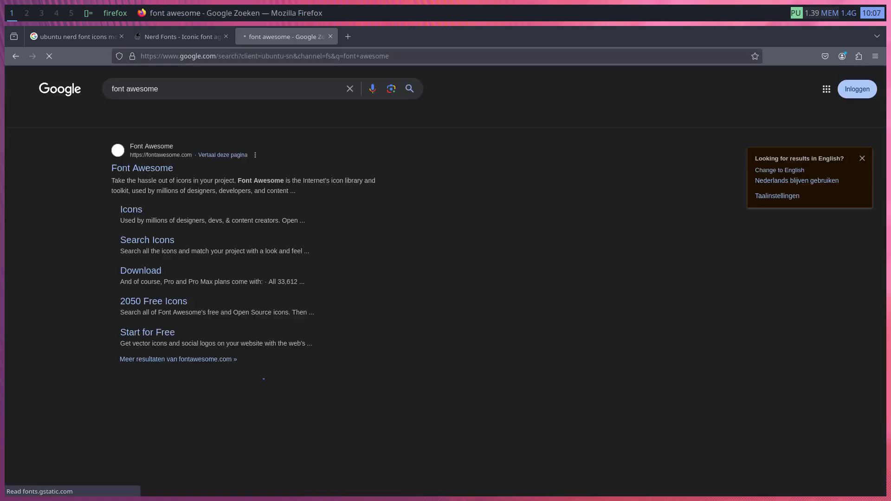
{"action": "left_click", "coordinate": [176, 162]}
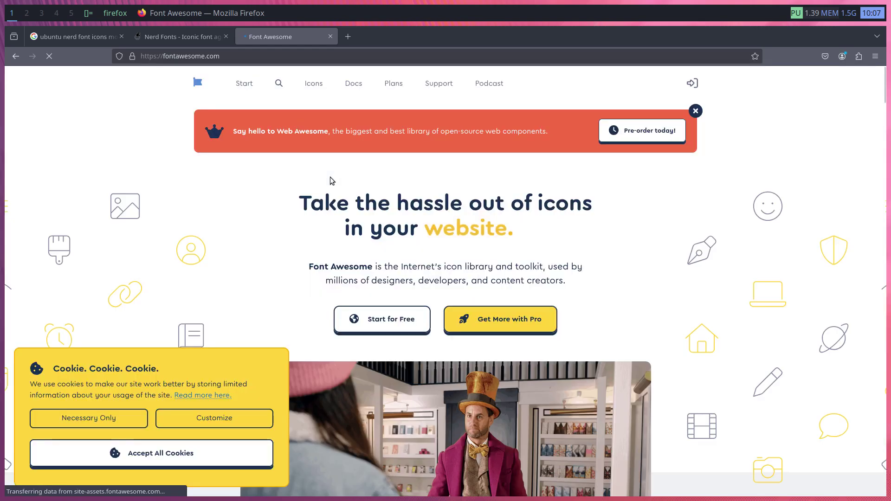
{"action": "left_click", "coordinate": [382, 319]}
{"action": "left_click", "coordinate": [263, 453]}
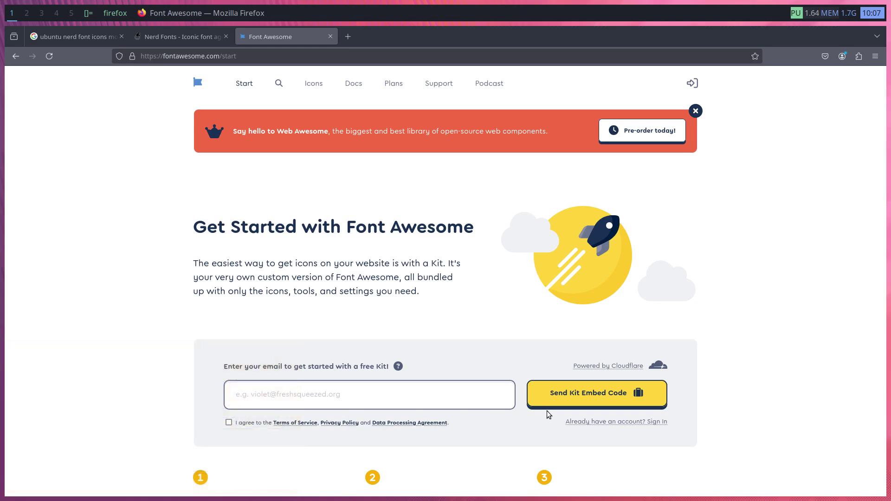
Download the Free For Desktop package (fontawesome-free-6.6.0-desktop.zip) and show it in the Downloads folder
{"action": "scroll", "coordinate": [612, 434], "scroll_direction": "down", "scroll_amount": 4}
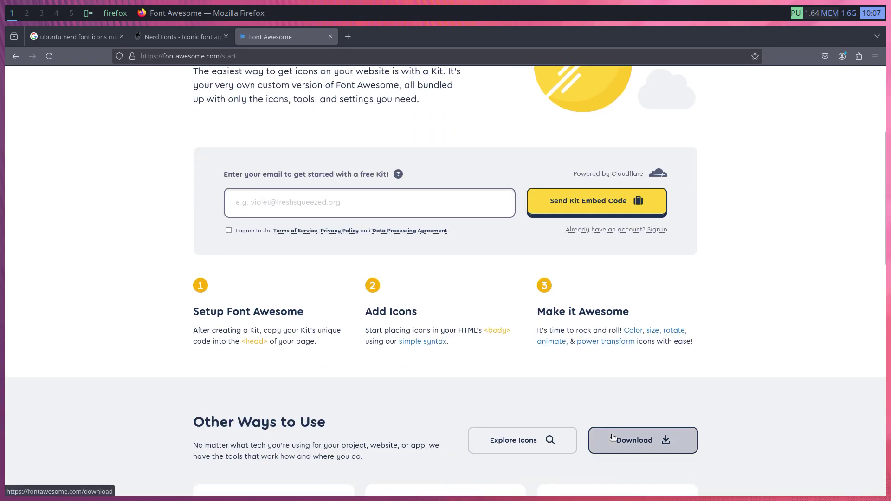
{"action": "left_click", "coordinate": [627, 443]}
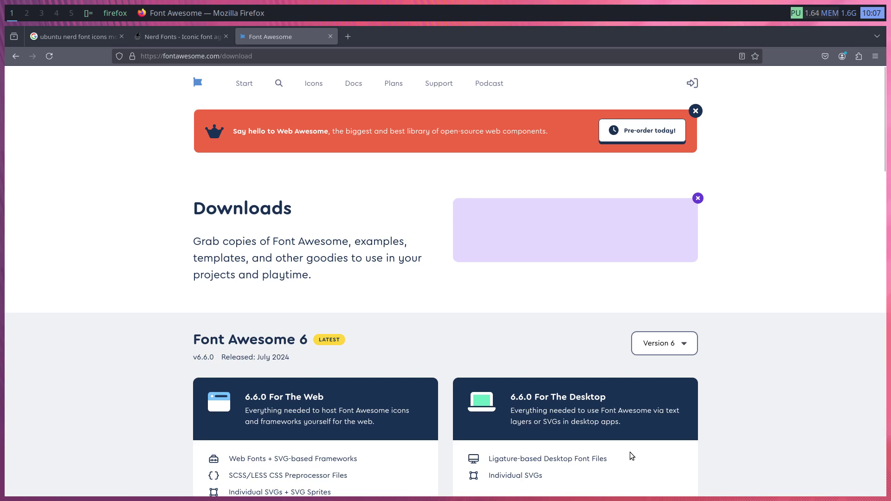
{"action": "scroll", "coordinate": [631, 444], "scroll_direction": "down", "scroll_amount": 4}
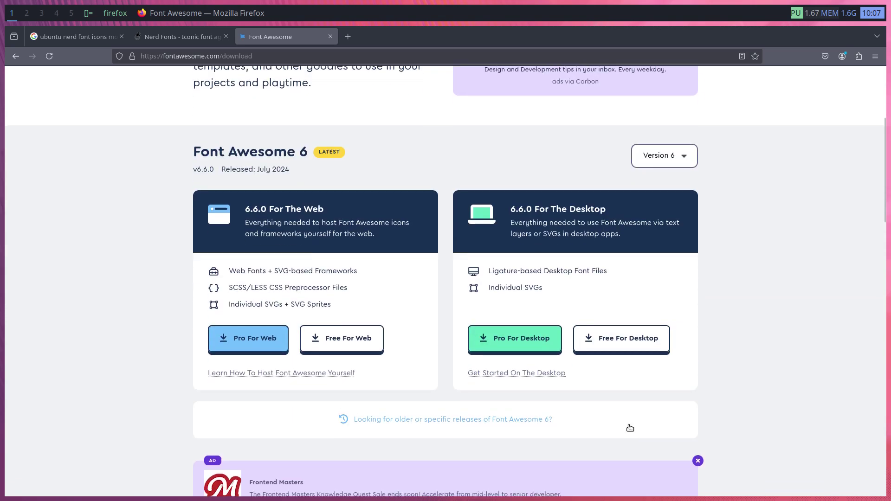
{"action": "left_click", "coordinate": [627, 342]}
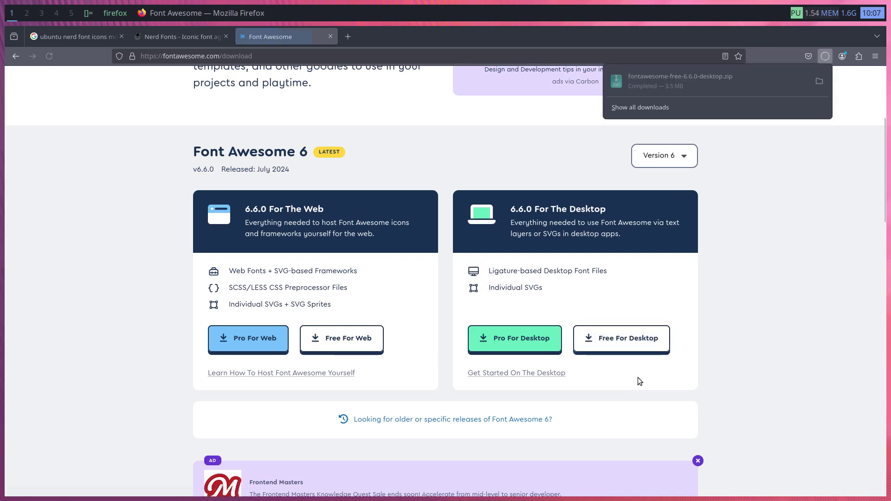
{"action": "left_click", "coordinate": [820, 82]}
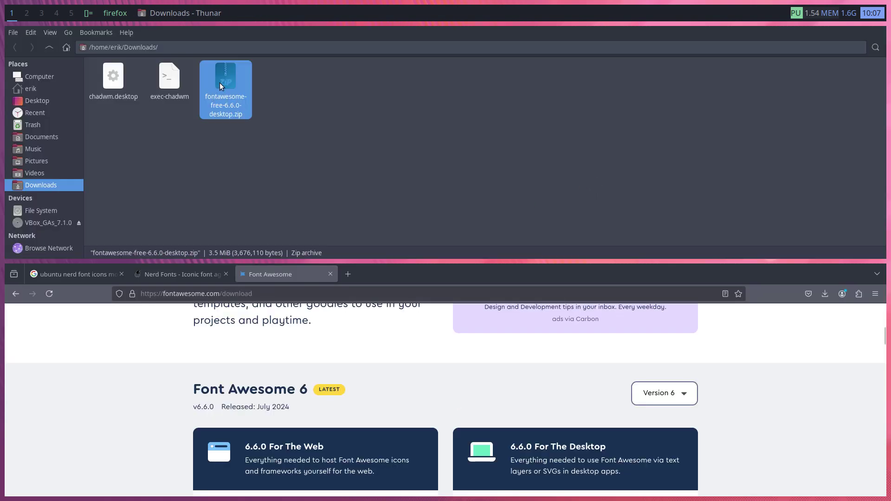
Extract fontawesome-free-6.6.0-desktop.zip with Open With > Files and open the extracted folder
{"action": "right_click", "coordinate": [219, 83]}
{"action": "mouse_move", "coordinate": [283, 105]}
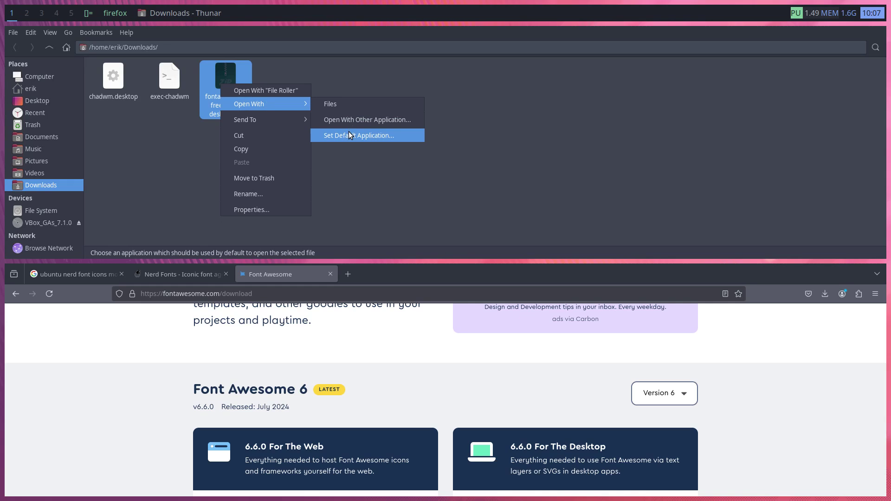
{"action": "left_click", "coordinate": [353, 107]}
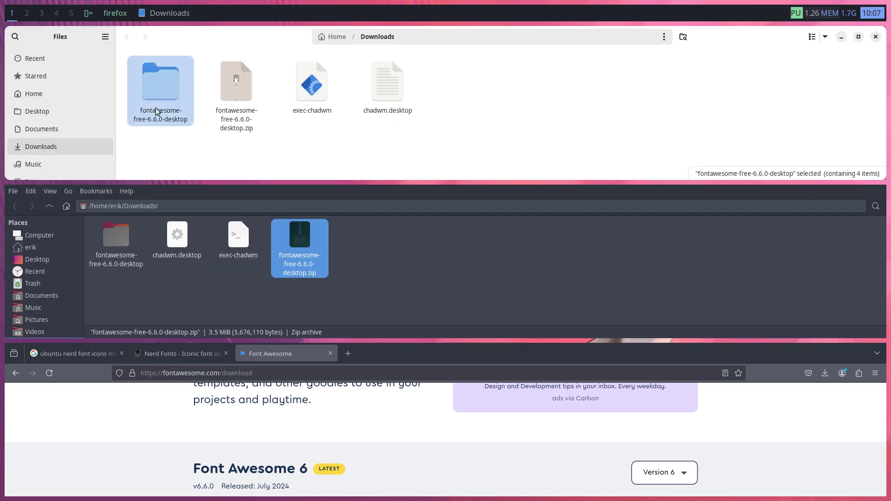
{"action": "double_click", "coordinate": [152, 89]}
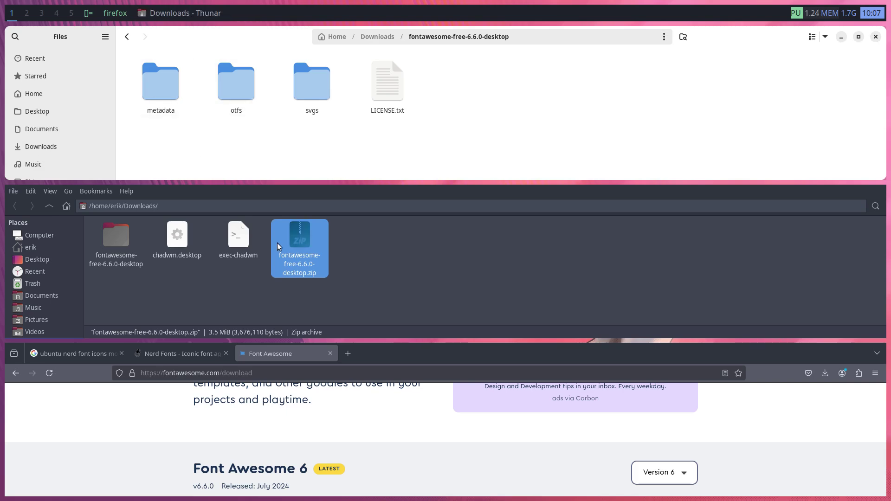
Install Free-Solid-900.otf from the otfs folder as Font Awesome 6 Free Solid, then close both windows
{"action": "left_click", "coordinate": [235, 94]}
{"action": "double_click", "coordinate": [235, 93]}
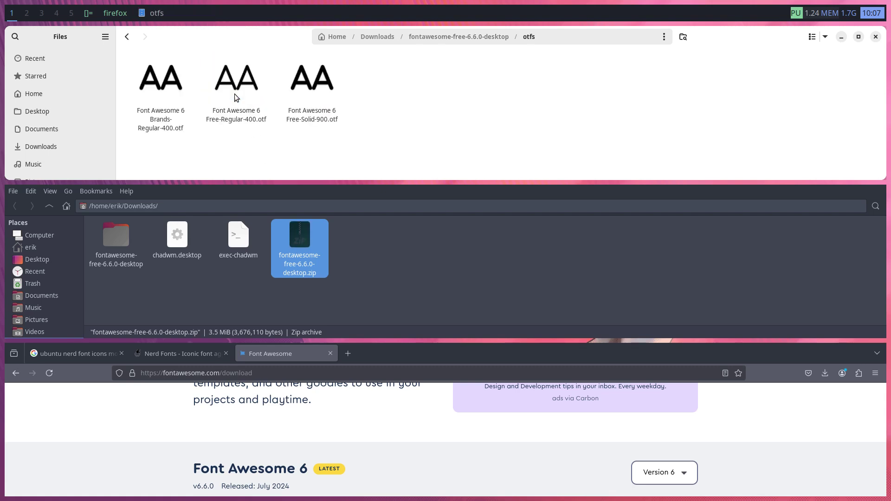
{"action": "left_click", "coordinate": [309, 91]}
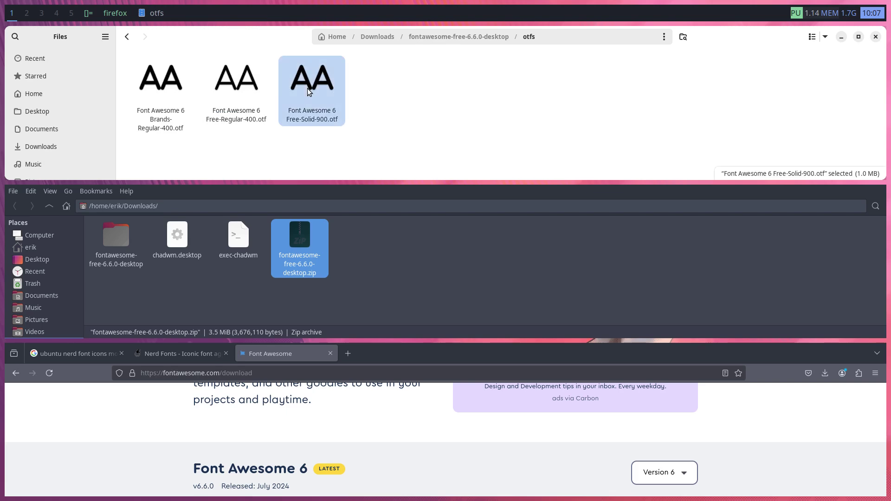
{"action": "double_click", "coordinate": [308, 91]}
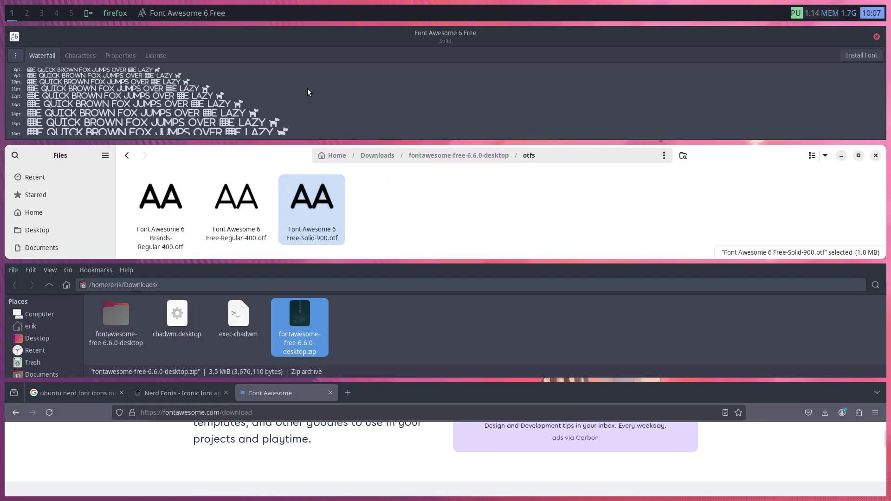
{"action": "left_click", "coordinate": [862, 56]}
{"action": "left_click", "coordinate": [877, 37]}
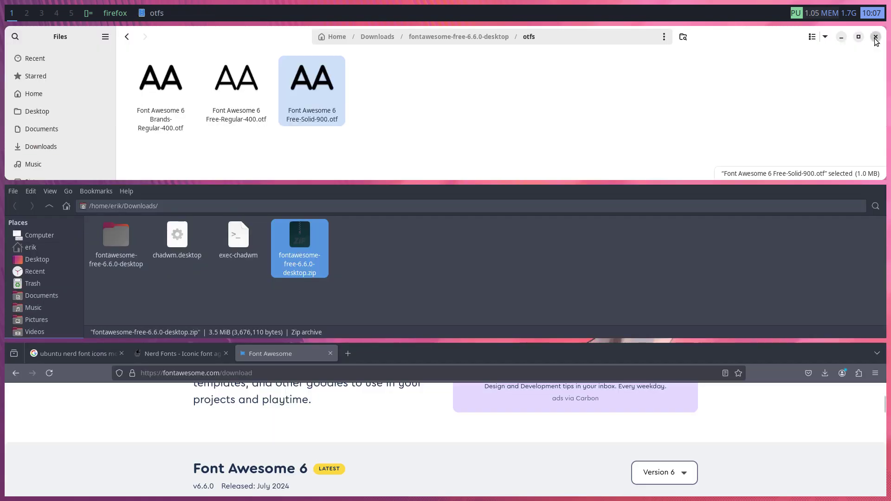
{"action": "left_click", "coordinate": [876, 37]}
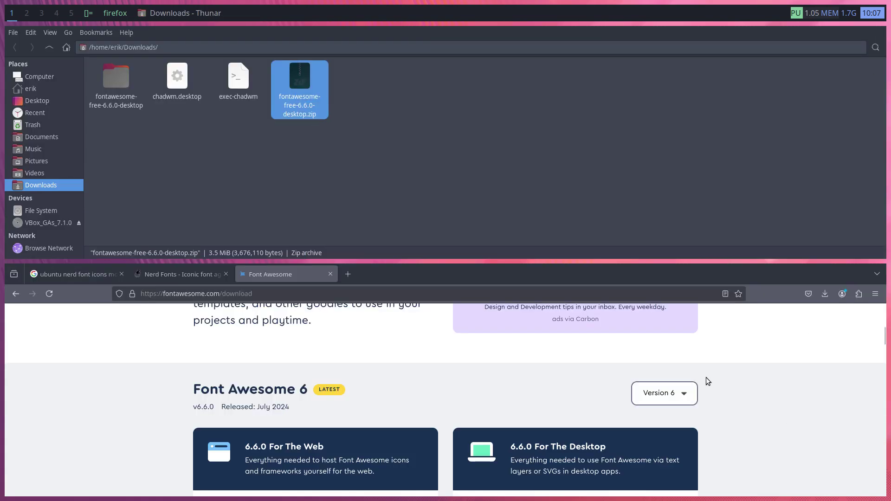
On an empty workspace, launch Font Manager from dmenu and search the families for 'awes'
{"action": "key", "text": "super+ctrl+1"}
{"action": "key", "text": "super+p"}
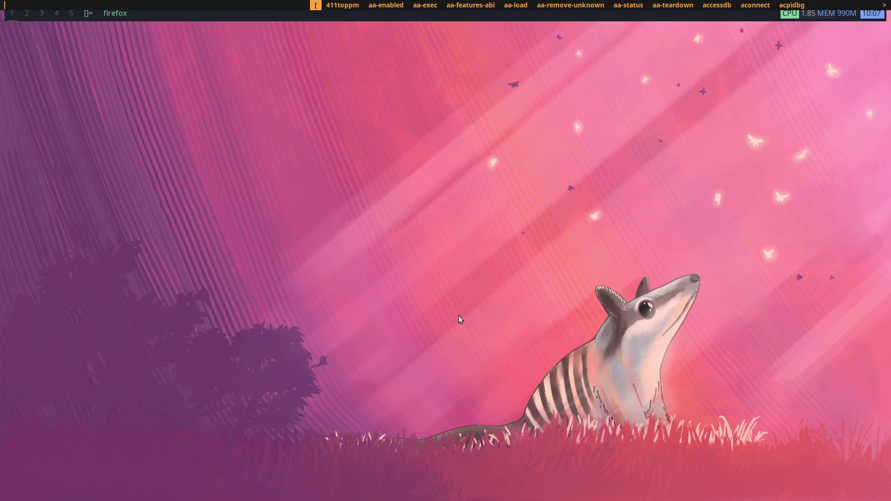
{"action": "type", "text": "font"}
{"action": "key", "text": "Return"}
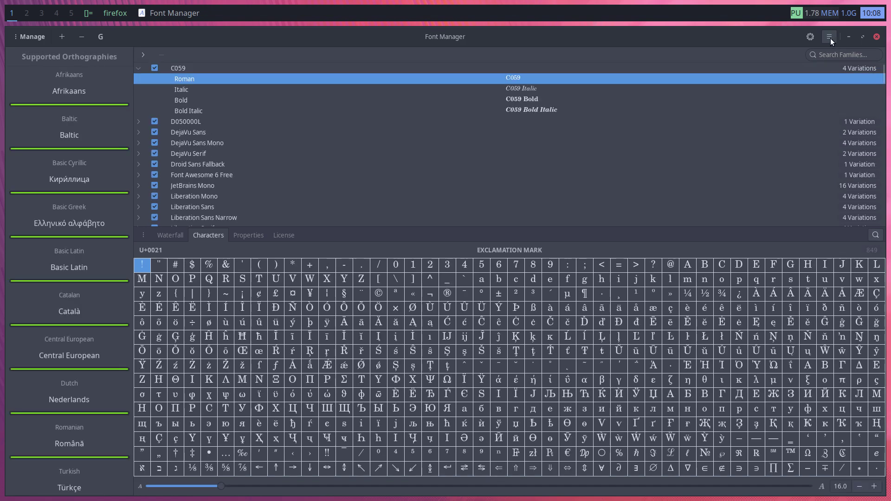
{"action": "left_click", "coordinate": [831, 54]}
{"action": "type", "text": "awes"}
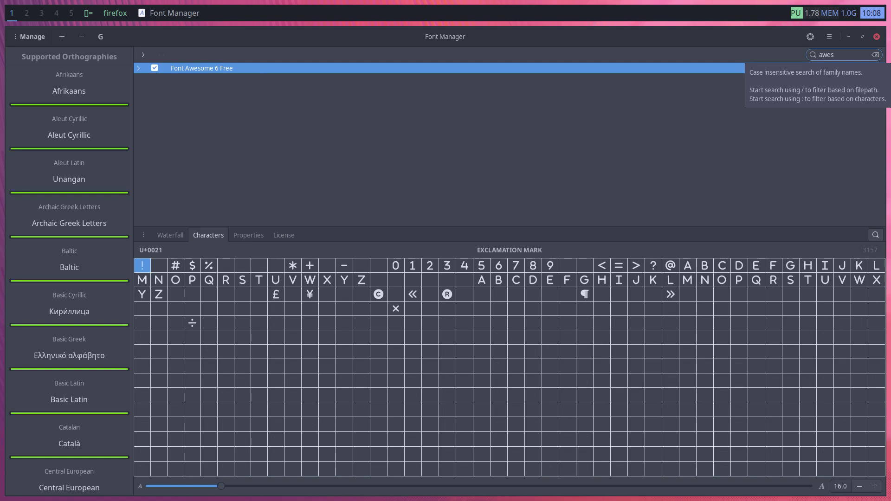
Keep Font Awesome 6 Free enabled and view the Solid variation's icon characters
{"action": "left_click", "coordinate": [188, 68]}
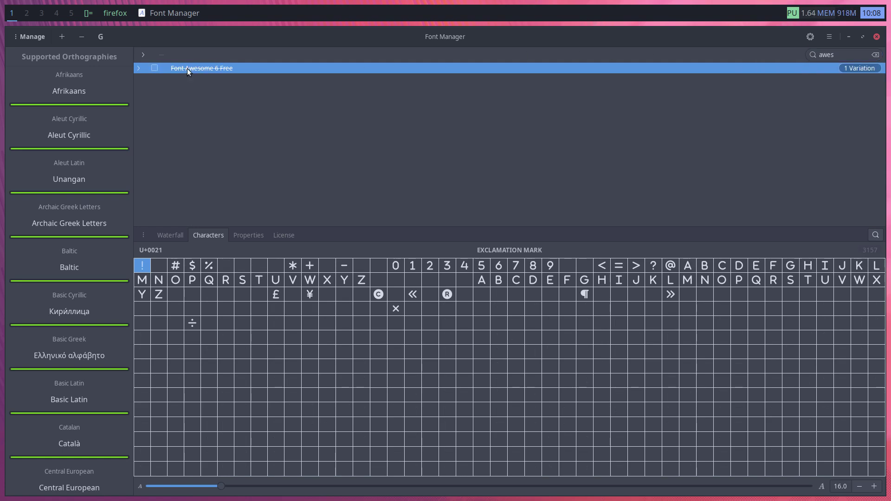
{"action": "left_click", "coordinate": [143, 69]}
{"action": "left_click", "coordinate": [154, 69]}
{"action": "left_click", "coordinate": [180, 79]}
{"action": "left_click", "coordinate": [384, 392]}
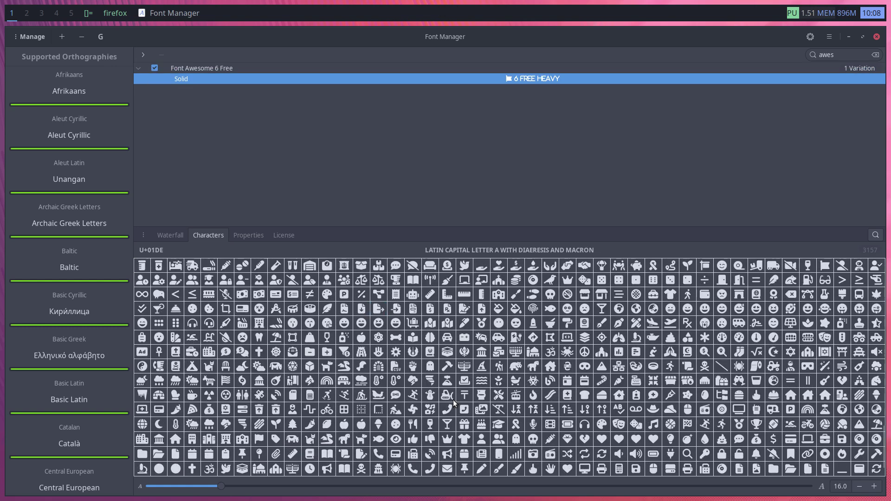
{"action": "scroll", "coordinate": [453, 399], "scroll_direction": "up", "scroll_amount": 2}
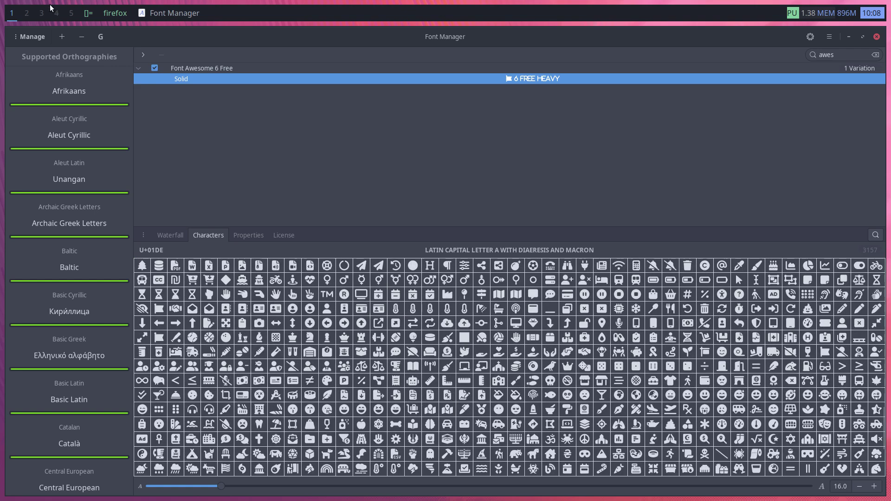
{"action": "left_click", "coordinate": [29, 16]}
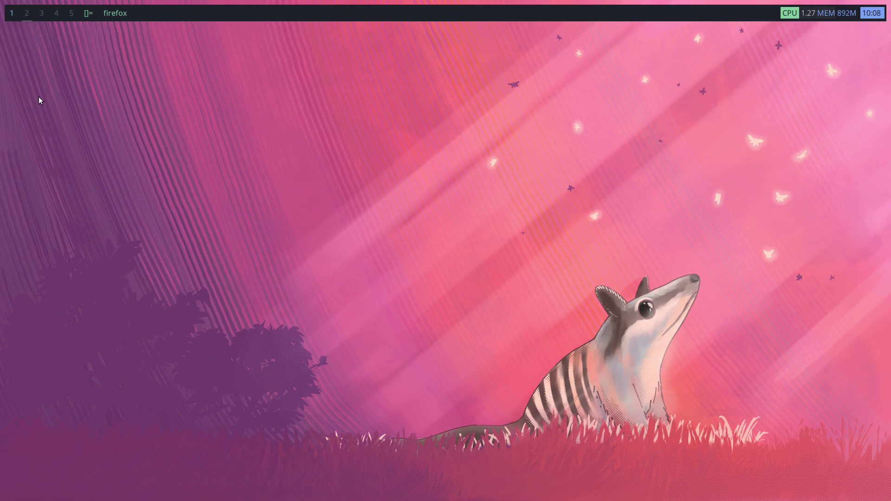
{"action": "left_click", "coordinate": [12, 16]}
At the GDM login screen, select the user and enter the account password to log in
{"action": "key", "text": "super+2"}
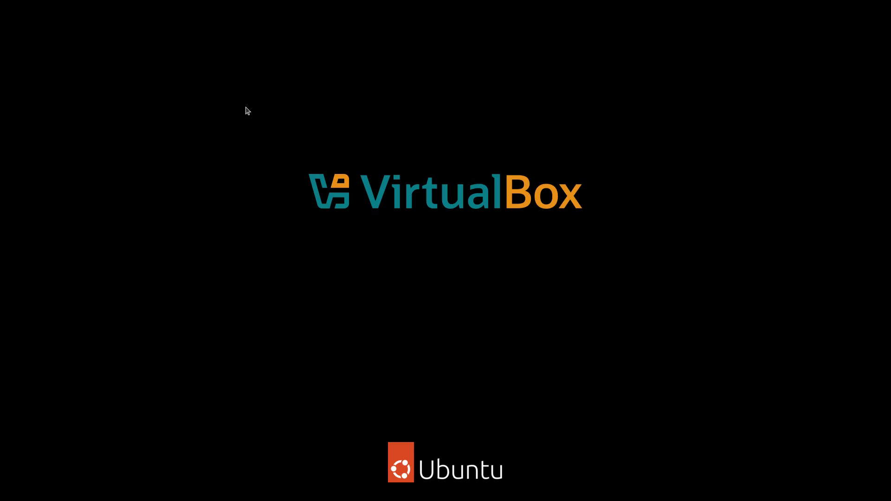
{"action": "key", "text": "Return"}
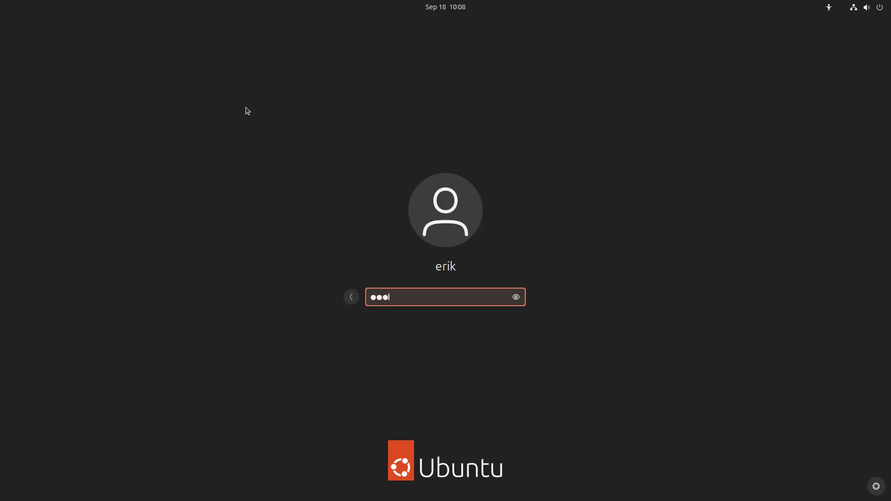
{"action": "key", "text": "Return"}
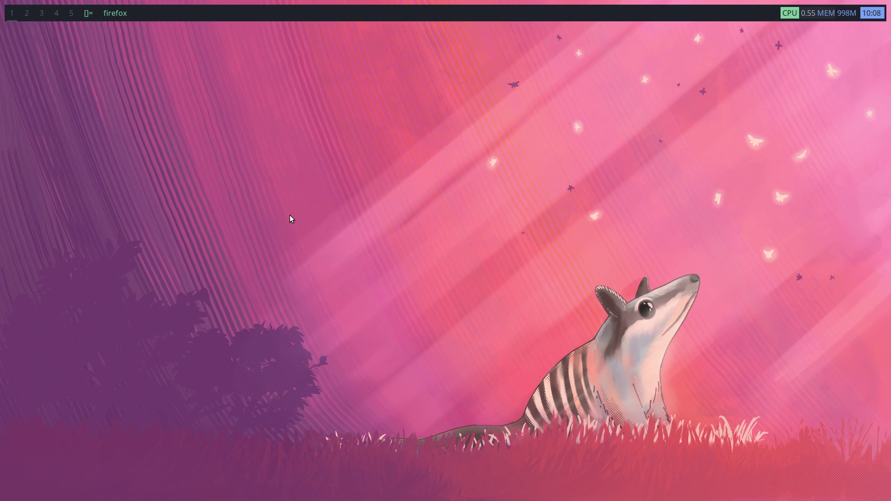
Run btop in a new terminal, filter processes by 'sx' to confirm sxhkd runs, then quit
{"action": "key", "text": "super+Return"}
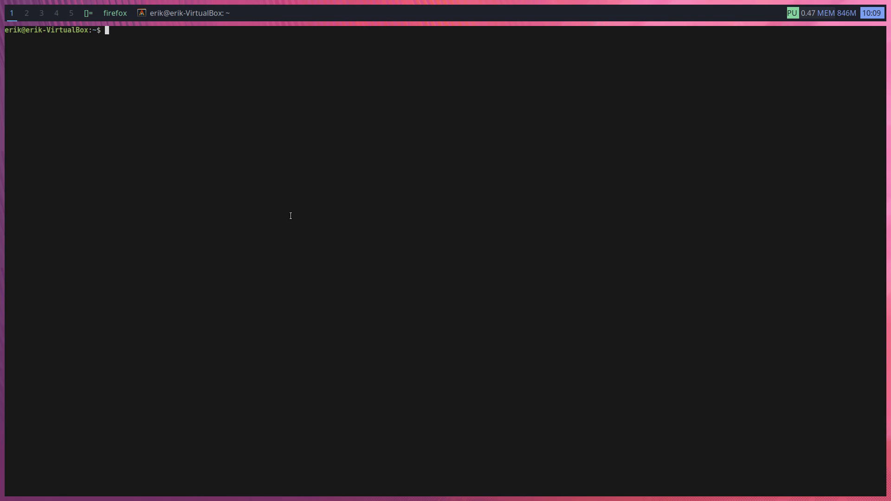
{"action": "type", "text": "btop"}
{"action": "key", "text": "Return"}
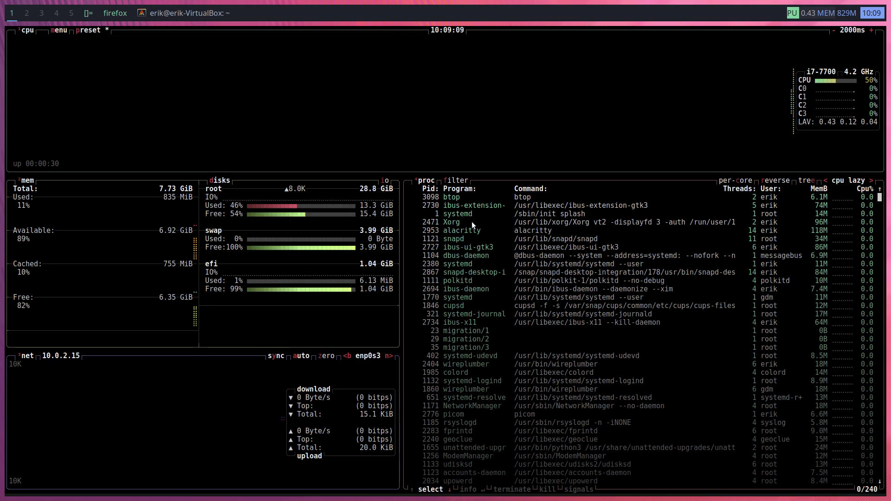
{"action": "key", "text": "f"}
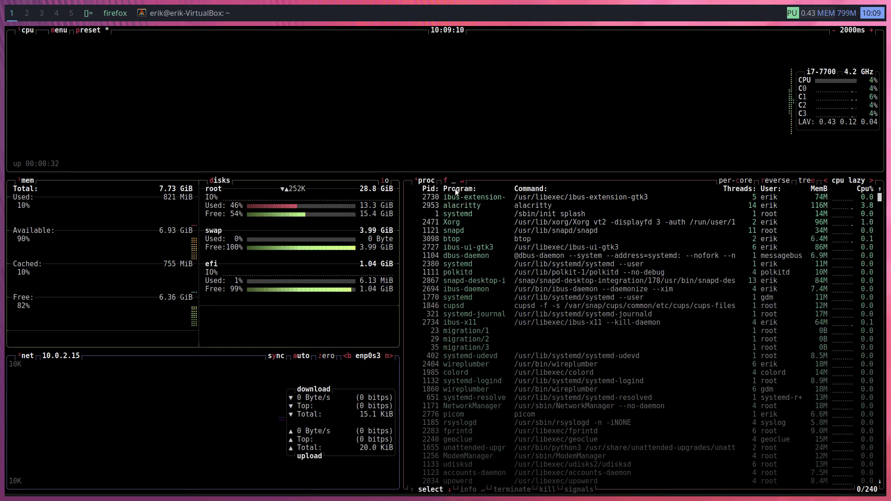
{"action": "type", "text": "sx"}
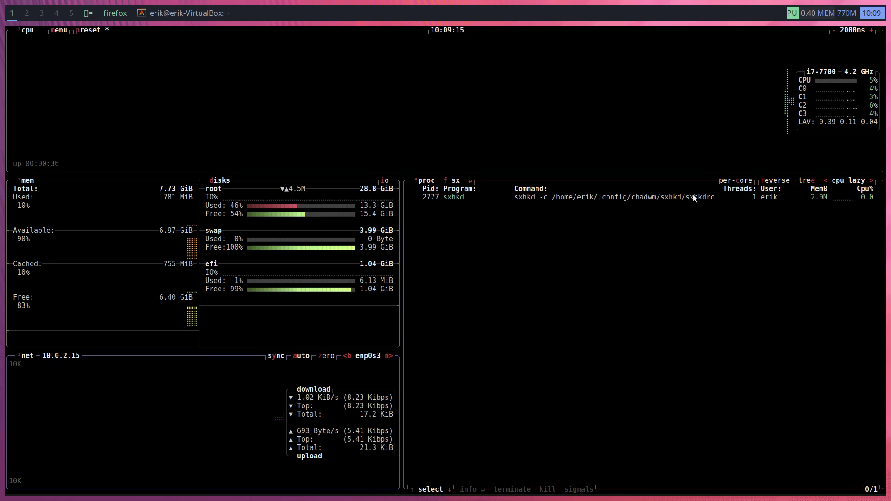
{"action": "key", "text": "Escape"}
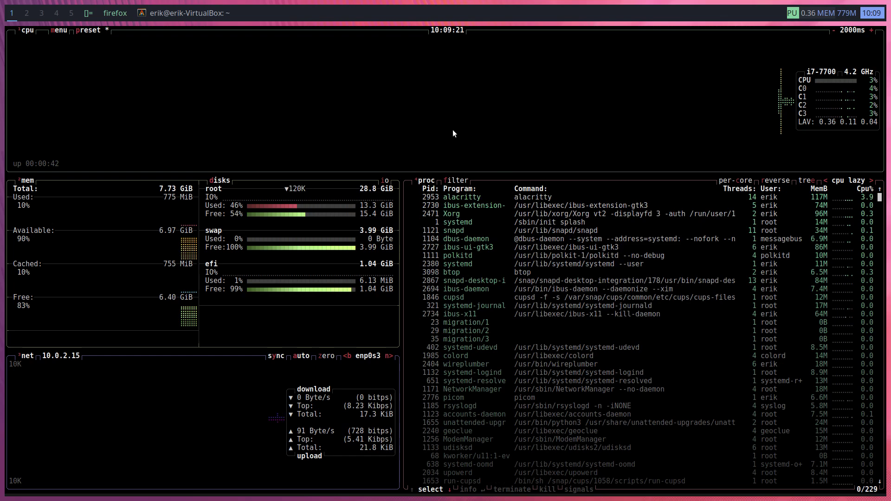
{"action": "type", "text": "f"}
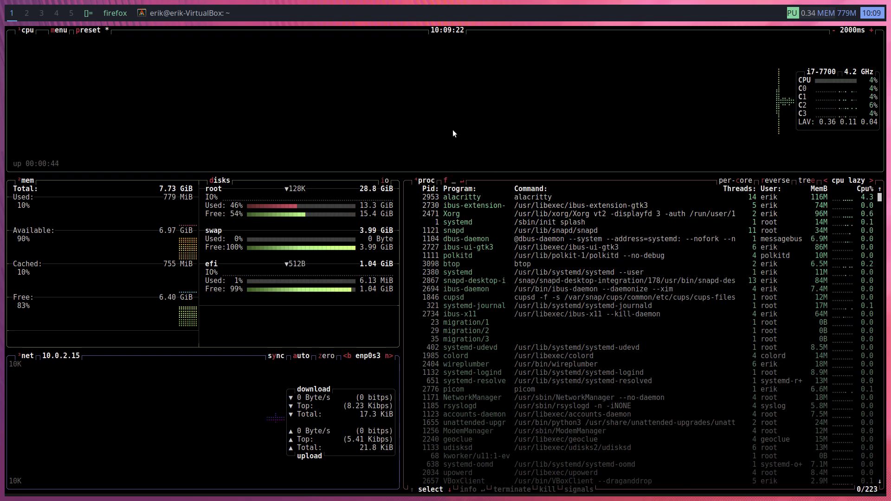
{"action": "type", "text": "sx"}
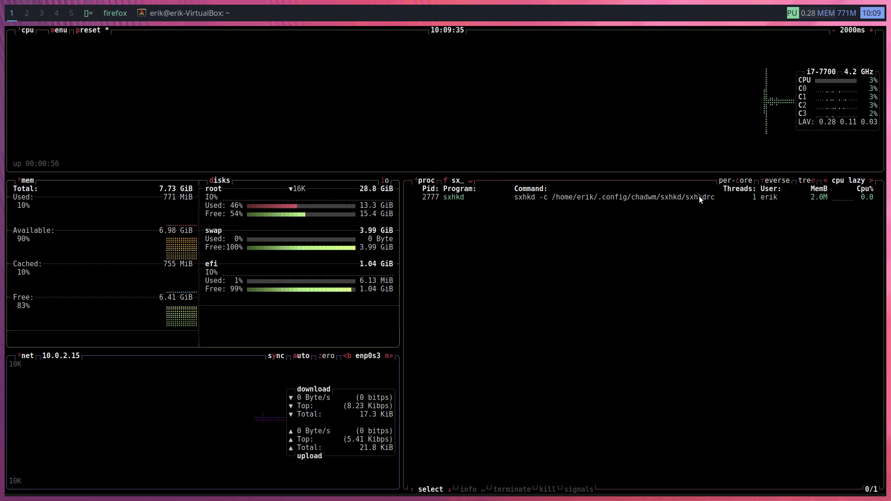
{"action": "key", "text": "super+q"}
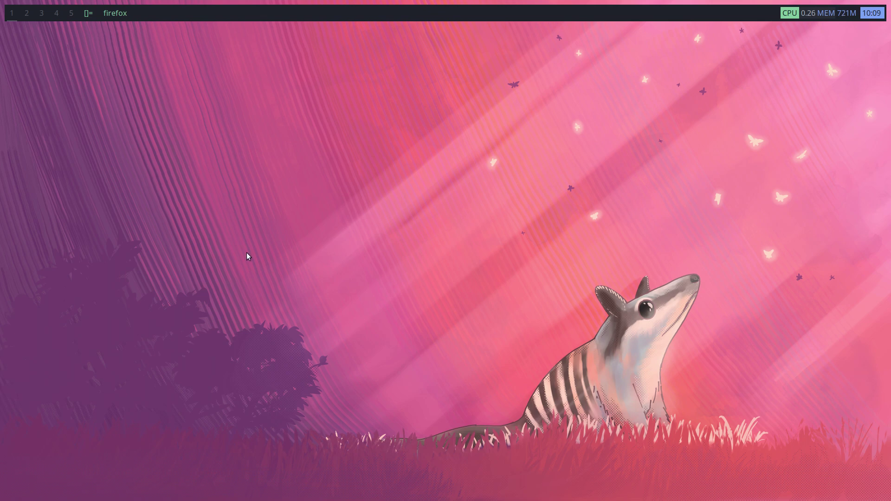
Close Thunar, a terminal and Firefox, and switch chadwm back to the tiled layout
{"action": "key", "text": "super+Return"}
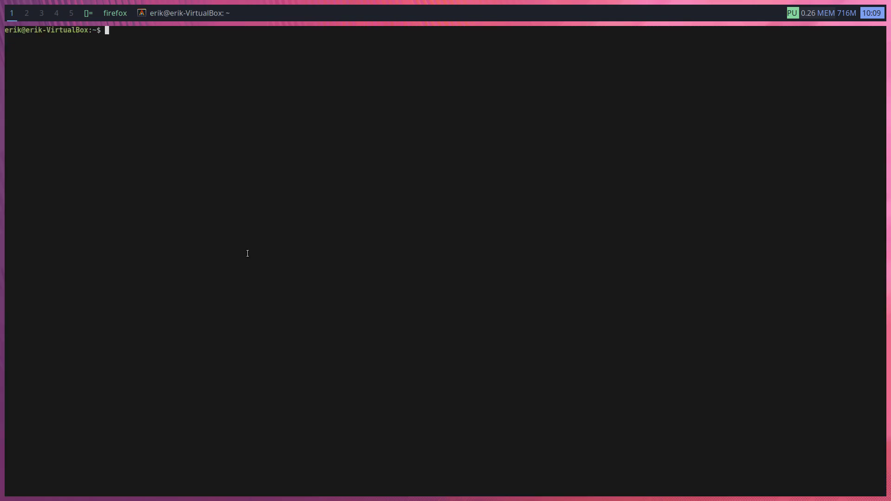
{"action": "type", "text": "thunar"}
{"action": "key", "text": "Return"}
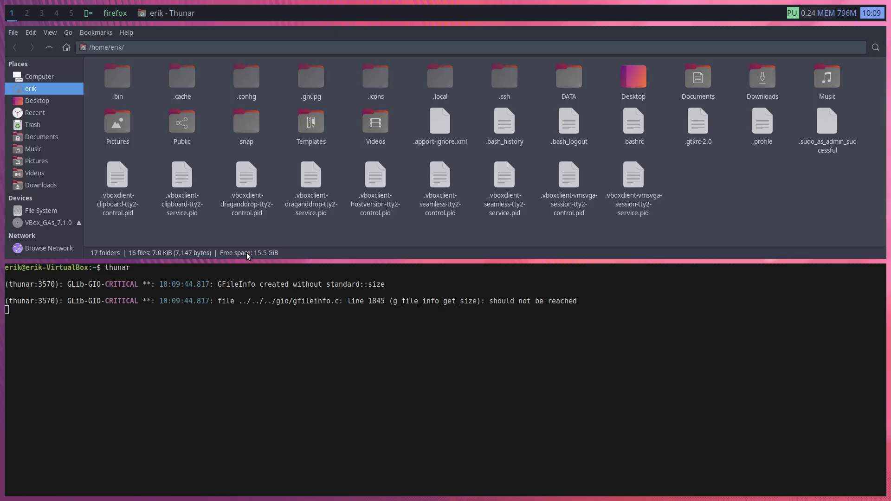
{"action": "key", "text": "super+w"}
{"action": "key", "text": "super+w"}
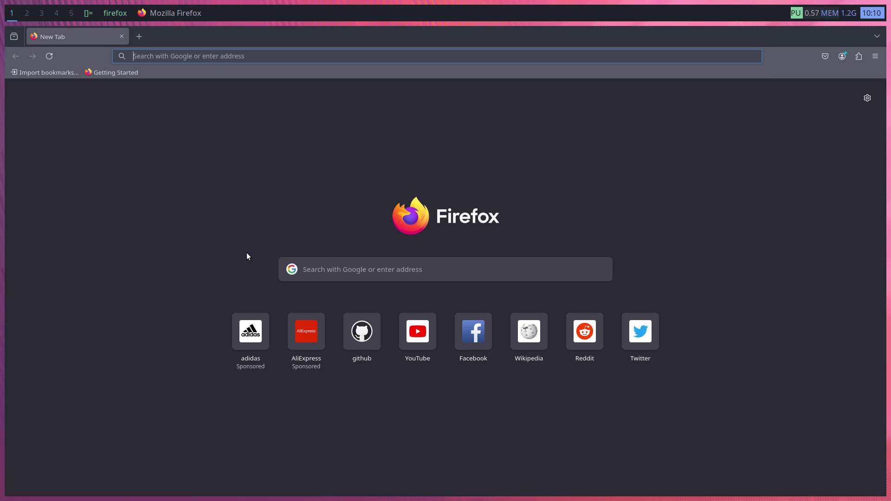
{"action": "key", "text": "super+Return"}
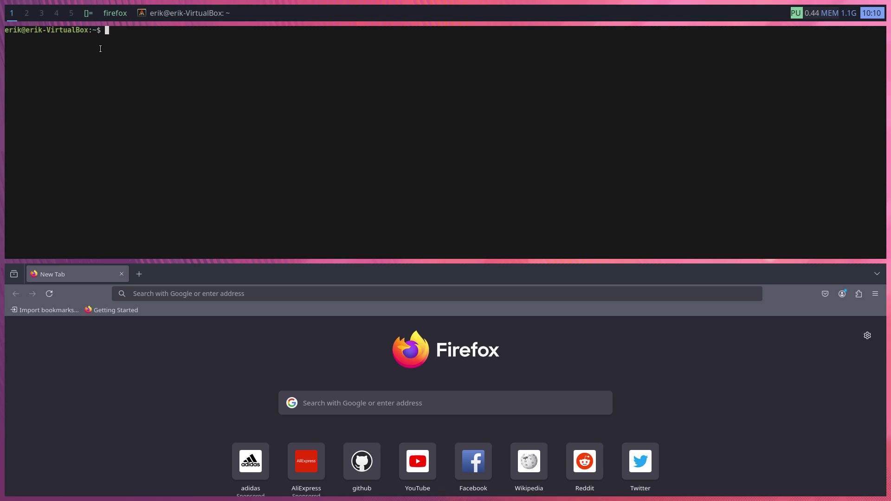
{"action": "key", "text": "super+shift+c"}
{"action": "key", "text": "super+shift+c"}
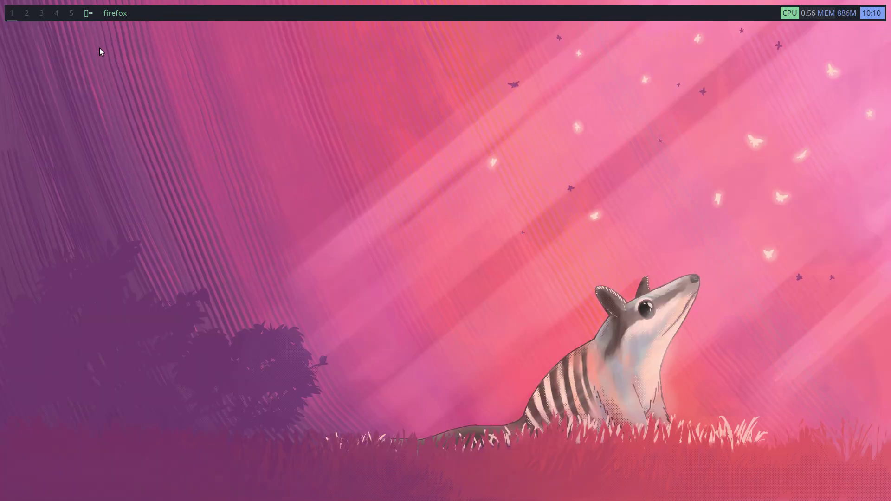
{"action": "key", "text": "super+m"}
{"action": "left_click", "coordinate": [89, 14]}
Launch Thunar from the dmenu launcher so it opens on the home folder
{"action": "key", "text": "alt+p"}
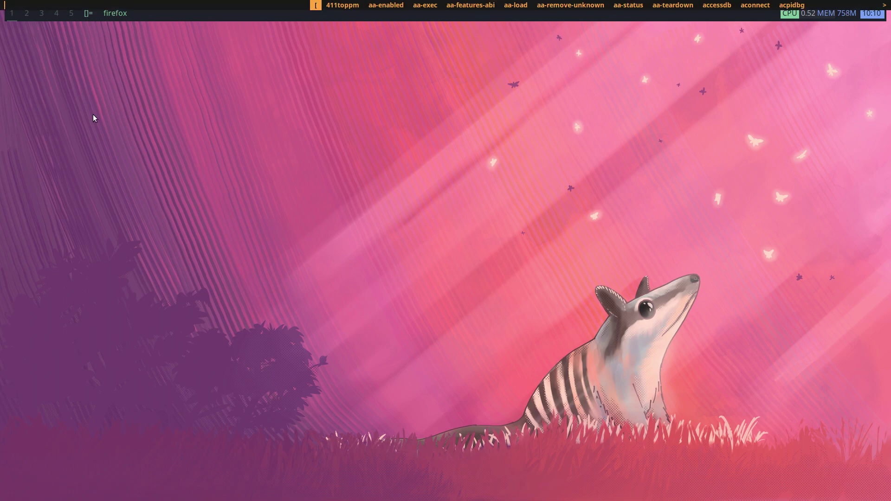
{"action": "type", "text": "fon"}
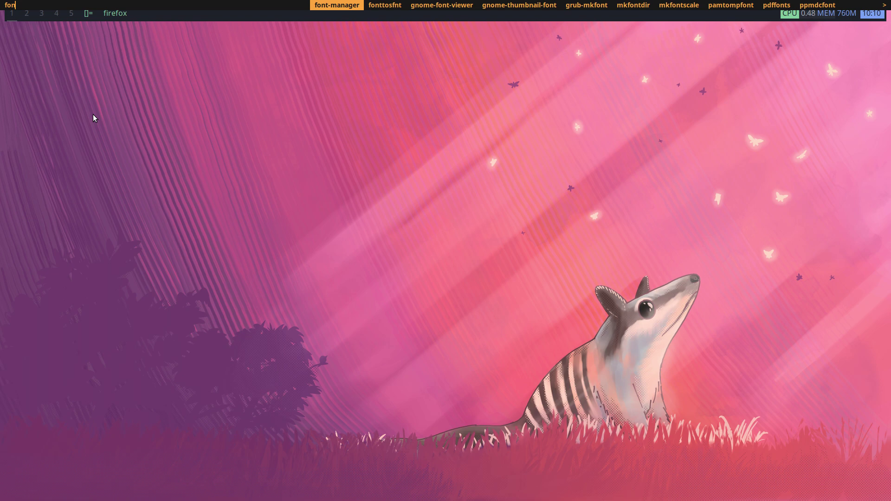
{"action": "key", "text": "Return"}
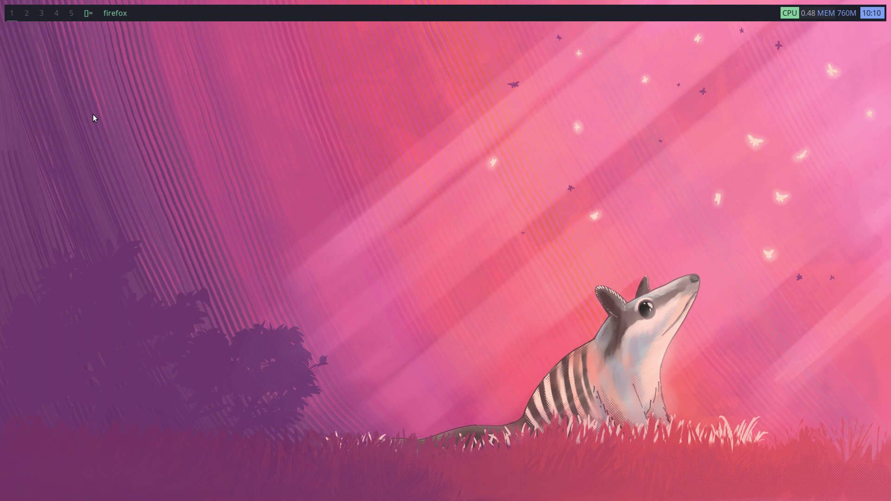
{"action": "key", "text": "alt+p"}
{"action": "type", "text": "thu"}
{"action": "key", "text": "Return"}
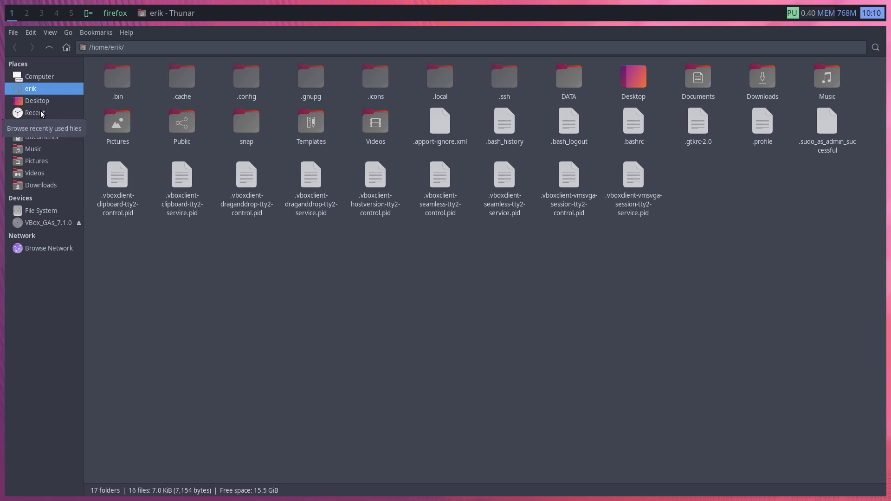
In Downloads > fontawesome-free-6.6.0-desktop > otfs, install the Font Awesome 6 Brands font
{"action": "left_click", "coordinate": [45, 185]}
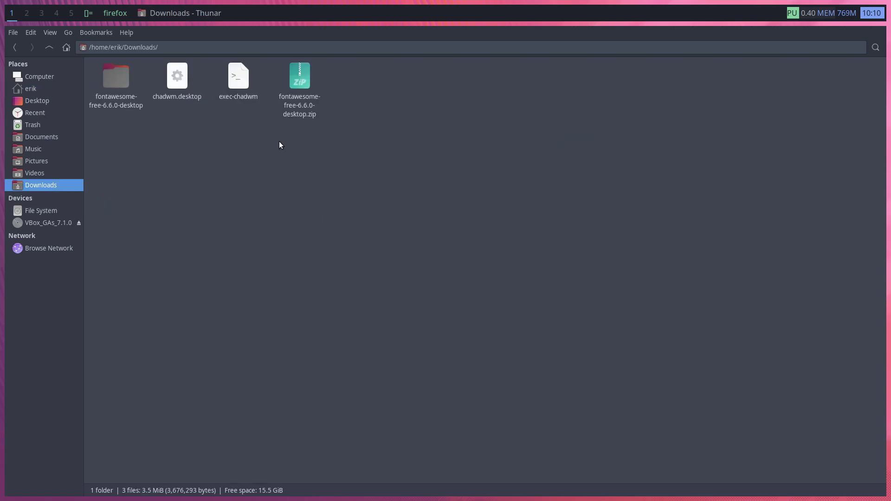
{"action": "double_click", "coordinate": [125, 87]}
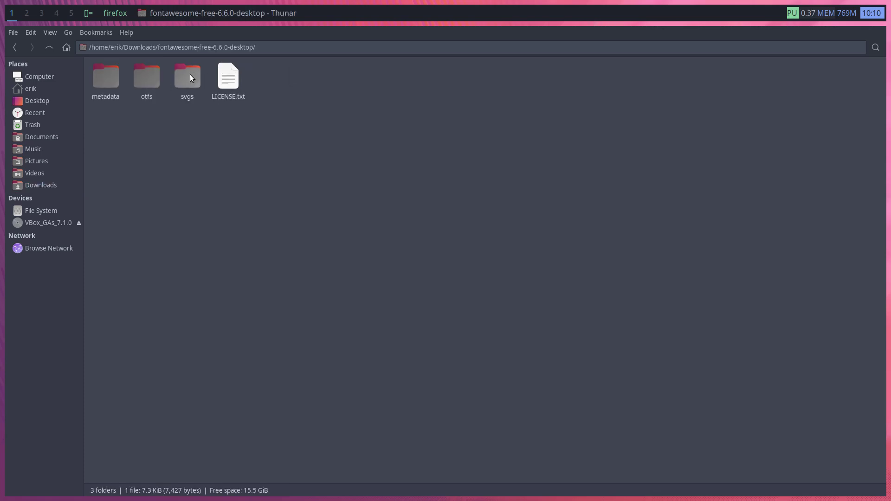
{"action": "double_click", "coordinate": [149, 79]}
{"action": "left_click", "coordinate": [232, 80]}
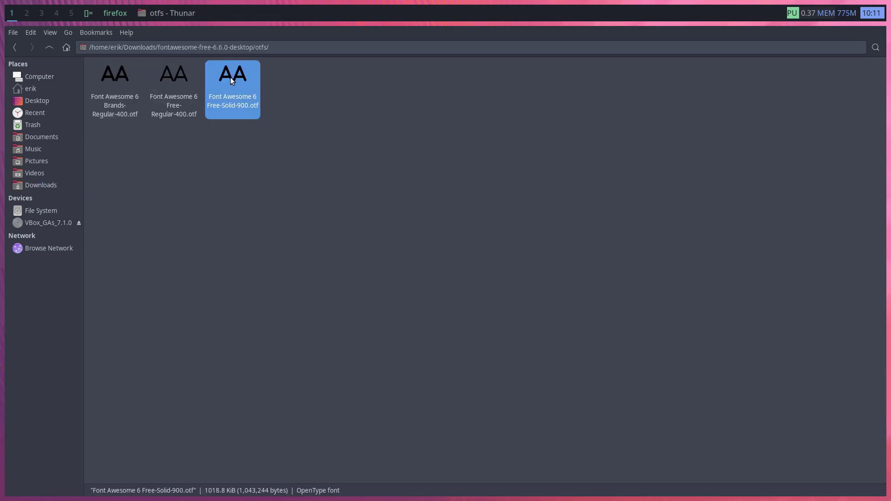
{"action": "left_click", "coordinate": [171, 107]}
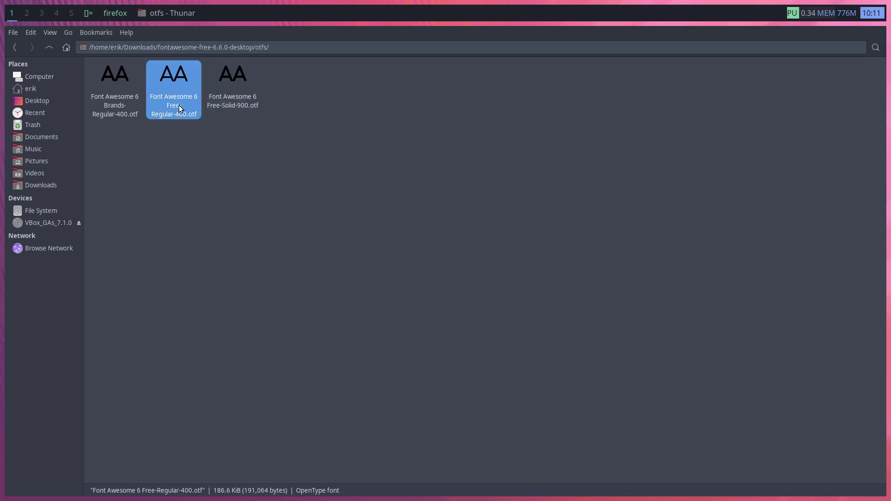
{"action": "double_click", "coordinate": [123, 102]}
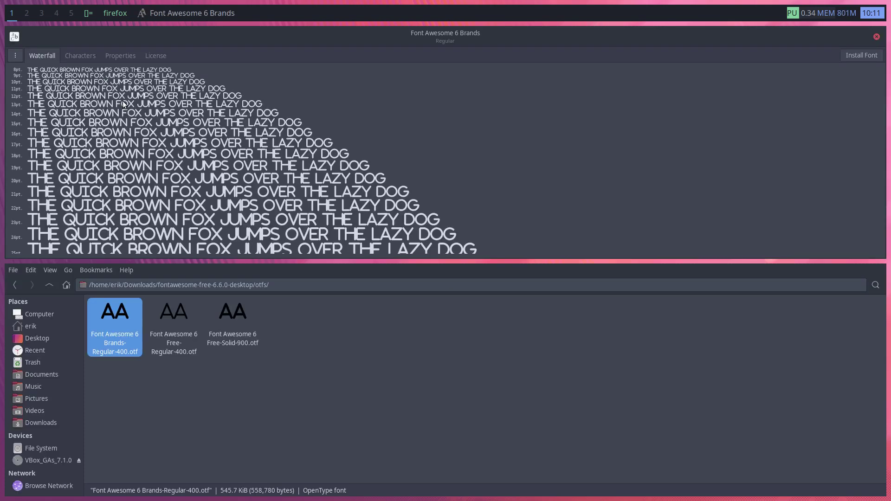
{"action": "scroll", "coordinate": [437, 140], "scroll_direction": "down", "scroll_amount": 10}
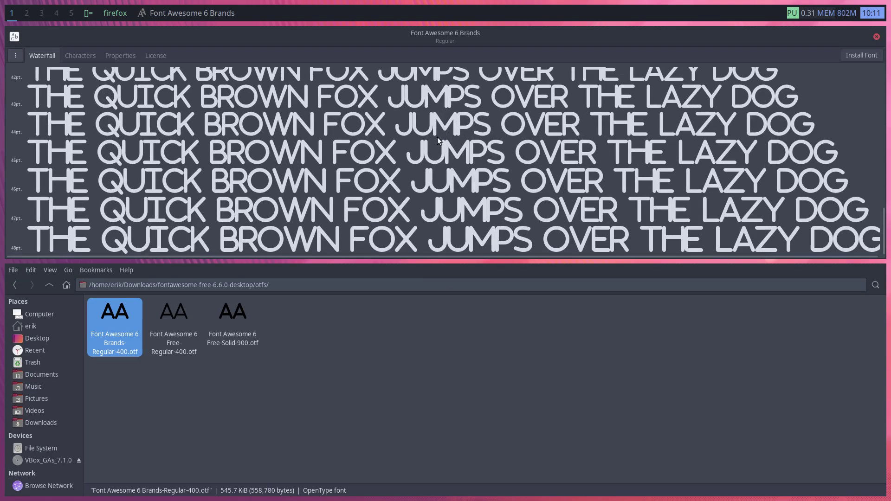
{"action": "scroll", "coordinate": [438, 140], "scroll_direction": "up", "scroll_amount": 10}
{"action": "left_click", "coordinate": [88, 58]}
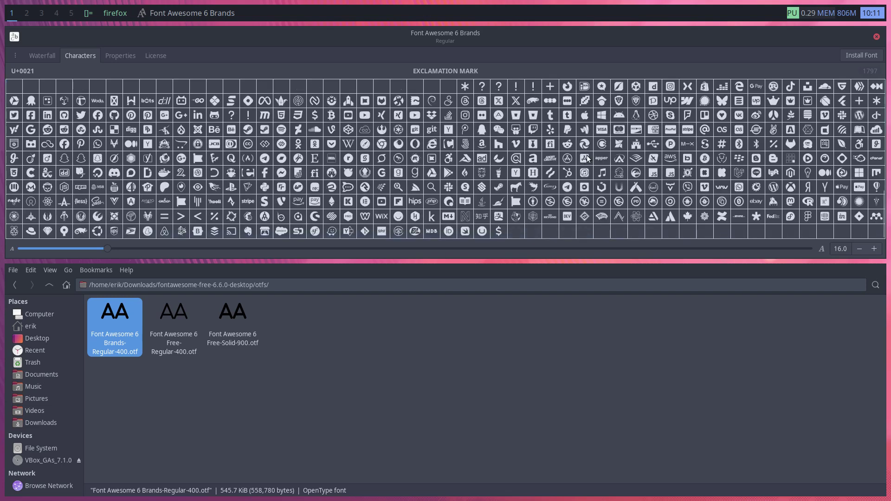
{"action": "left_click", "coordinate": [862, 55]}
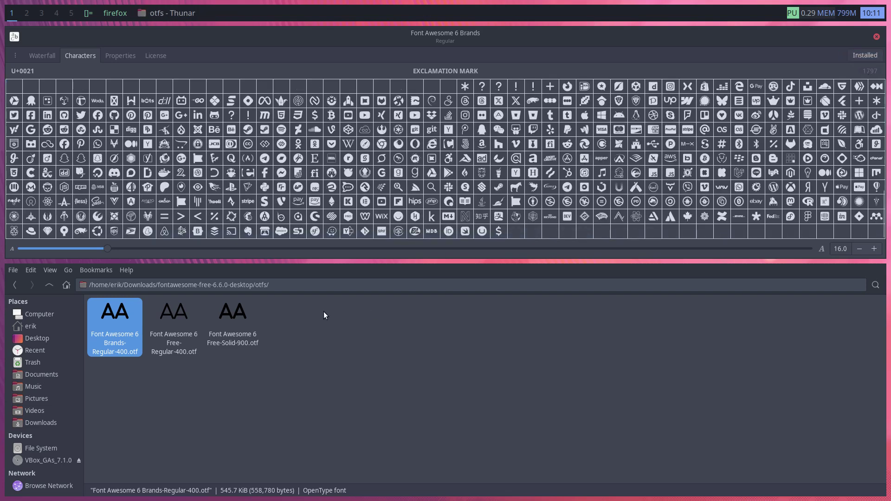
Install Free-Regular-400.otf as Font Awesome 6 Free Regular and close the font viewer
{"action": "left_click", "coordinate": [173, 318]}
{"action": "double_click", "coordinate": [173, 317]}
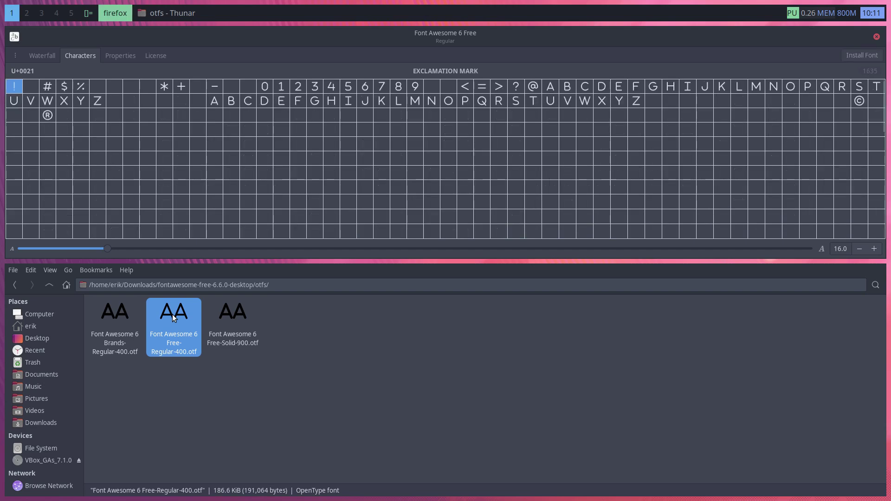
{"action": "left_click", "coordinate": [862, 58]}
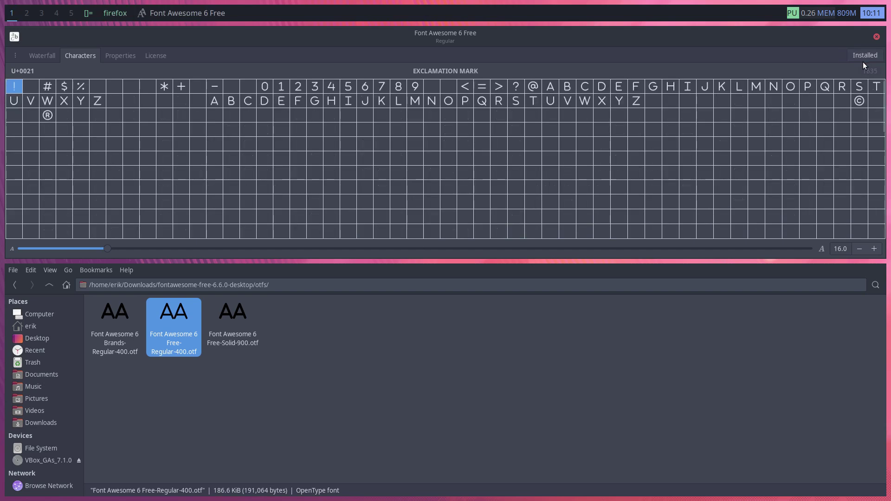
{"action": "left_click", "coordinate": [877, 37]}
{"action": "left_click", "coordinate": [639, 243]}
Close Thunar, launch Font Manager via dmenu and search font families for 'awe'
{"action": "key", "text": "ctrl+w"}
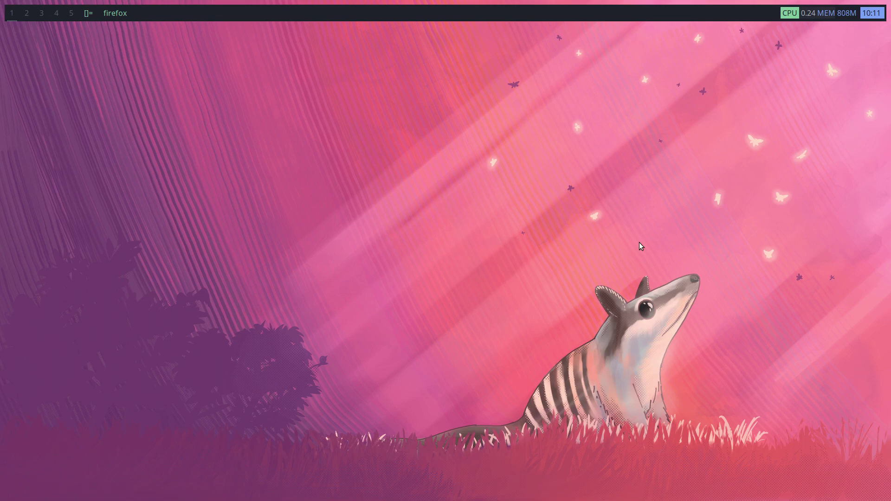
{"action": "key", "text": "alt+p"}
{"action": "type", "text": "font"}
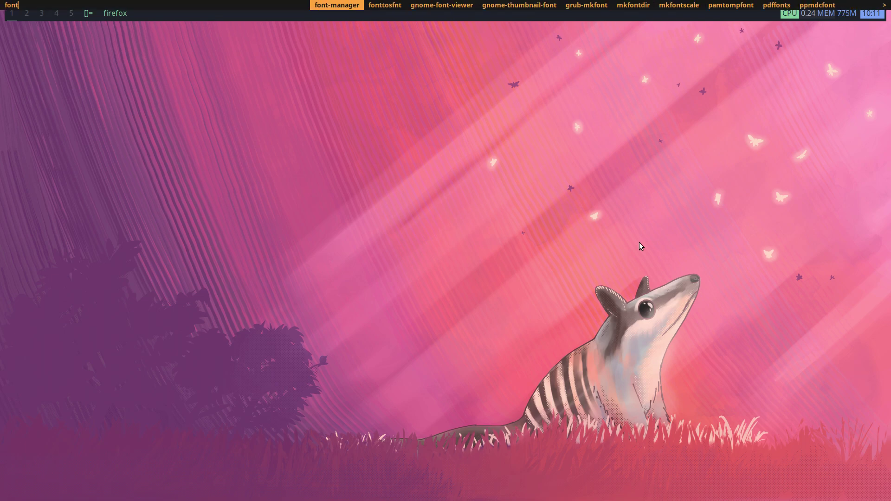
{"action": "key", "text": "Return"}
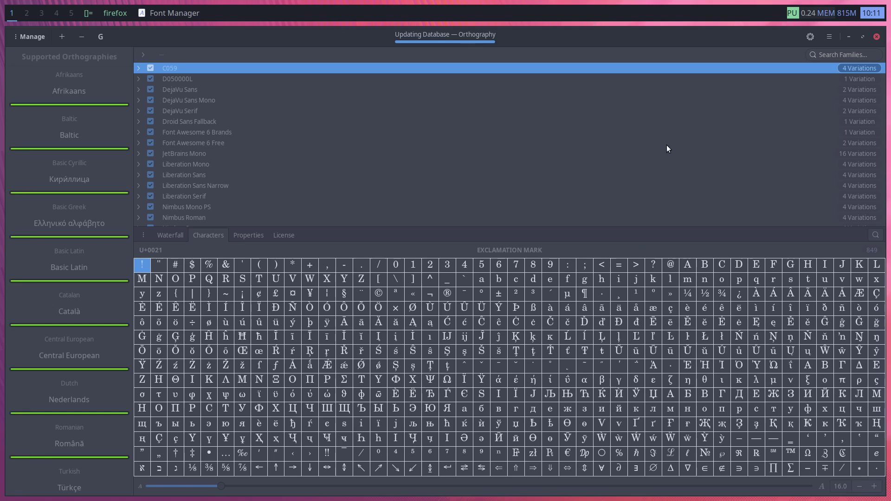
{"action": "left_click", "coordinate": [845, 55]}
{"action": "type", "text": "awe"}
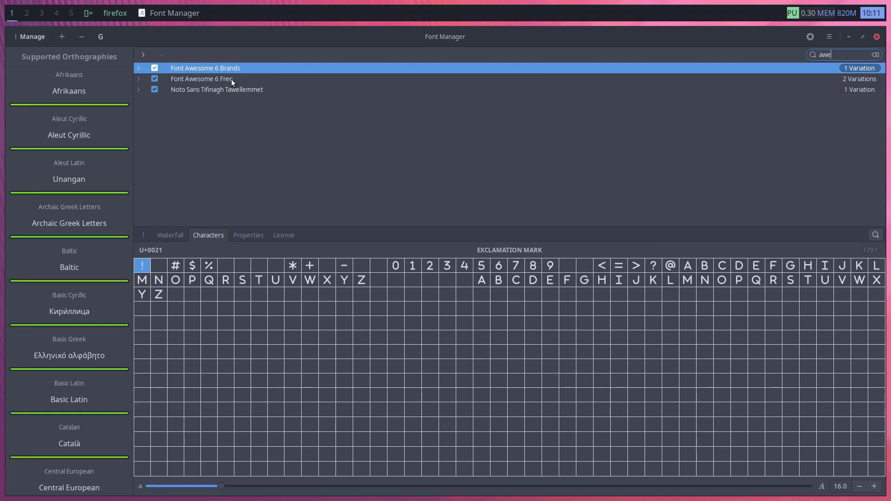
{"action": "key", "text": "space"}
Disable Font Awesome 6 Free and Noto Sans Tifinagh Tawellemmet, then enlarge Brands Regular glyph U+E007
{"action": "left_click", "coordinate": [154, 80]}
{"action": "left_click", "coordinate": [155, 89]}
{"action": "left_click", "coordinate": [185, 70]}
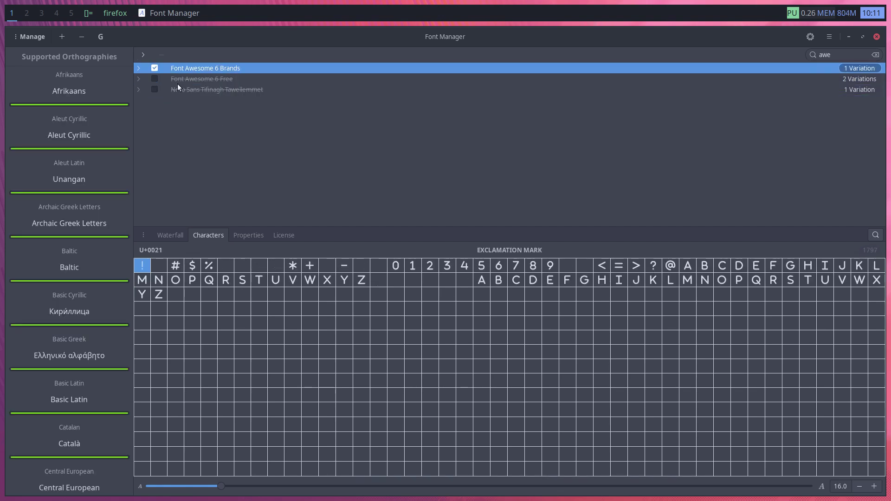
{"action": "left_click", "coordinate": [139, 69]}
{"action": "left_click", "coordinate": [179, 79]}
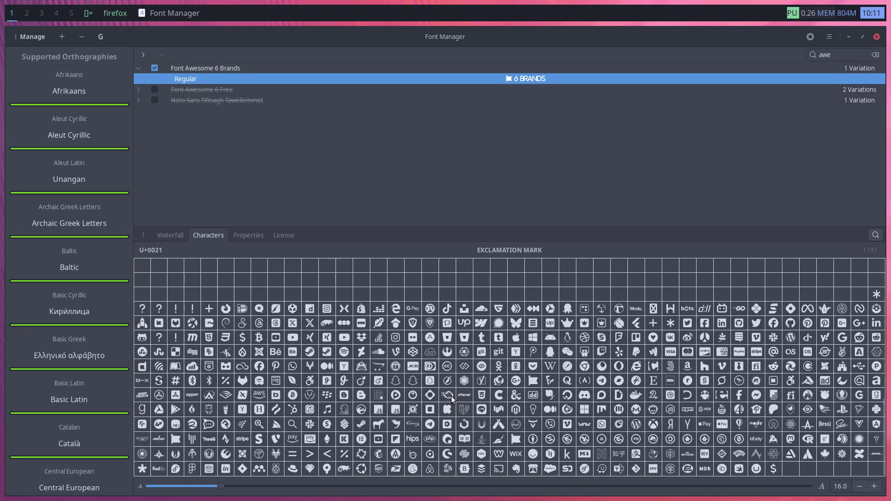
{"action": "left_click", "coordinate": [226, 311]}
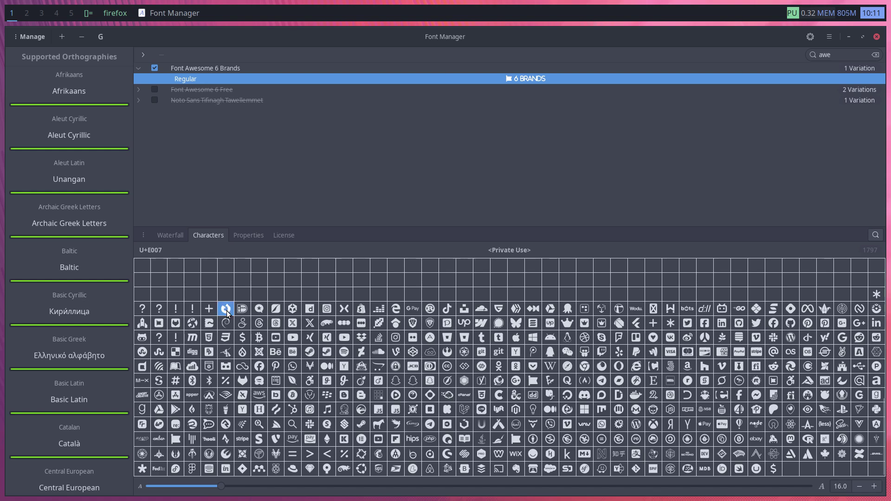
{"action": "left_click", "coordinate": [227, 312]}
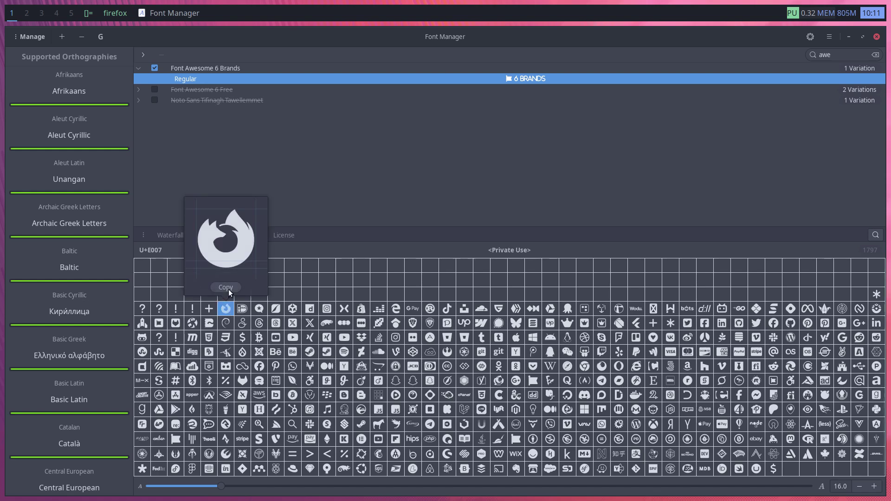
{"action": "left_click", "coordinate": [27, 12]}
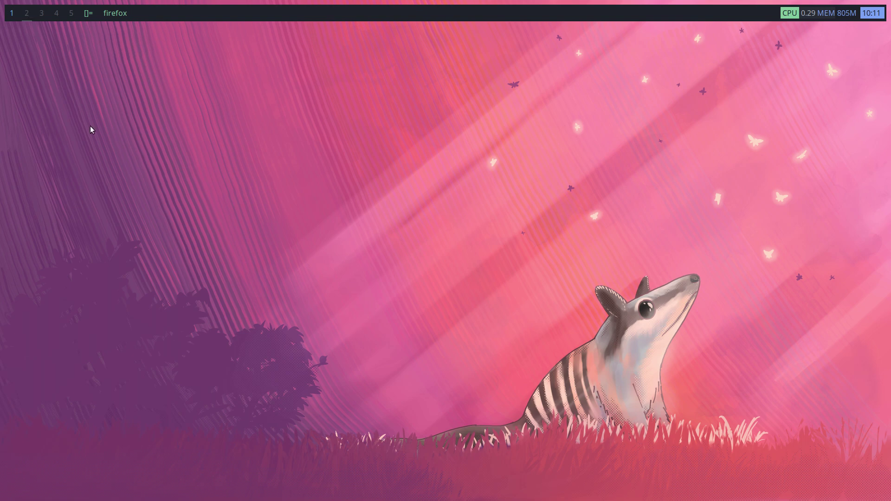
Open .config/chadwm/chadwm/config.def.h from Thunar in Sublime Text
{"action": "key", "text": "super+p"}
{"action": "type", "text": "thunar"}
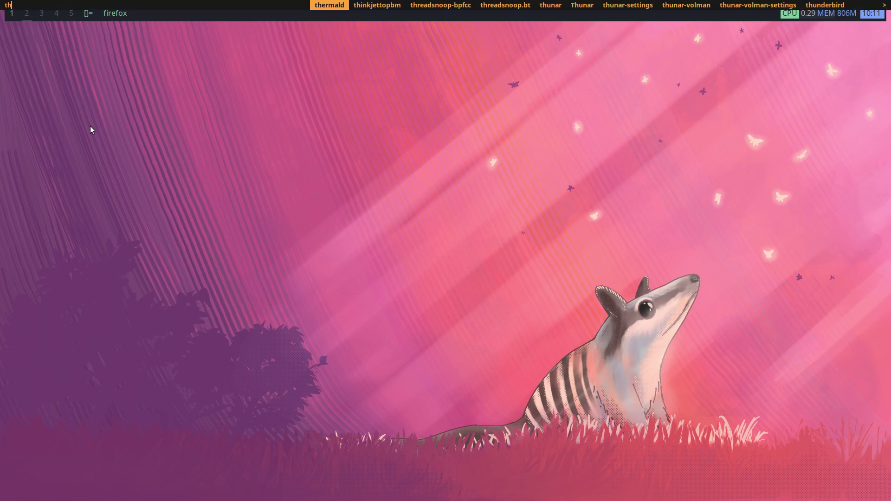
{"action": "key", "text": "Return"}
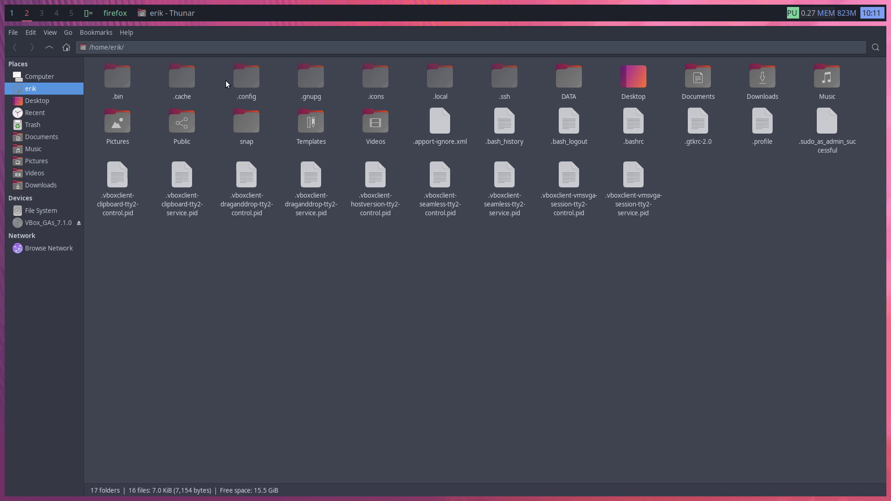
{"action": "double_click", "coordinate": [244, 79]}
{"action": "double_click", "coordinate": [242, 80]}
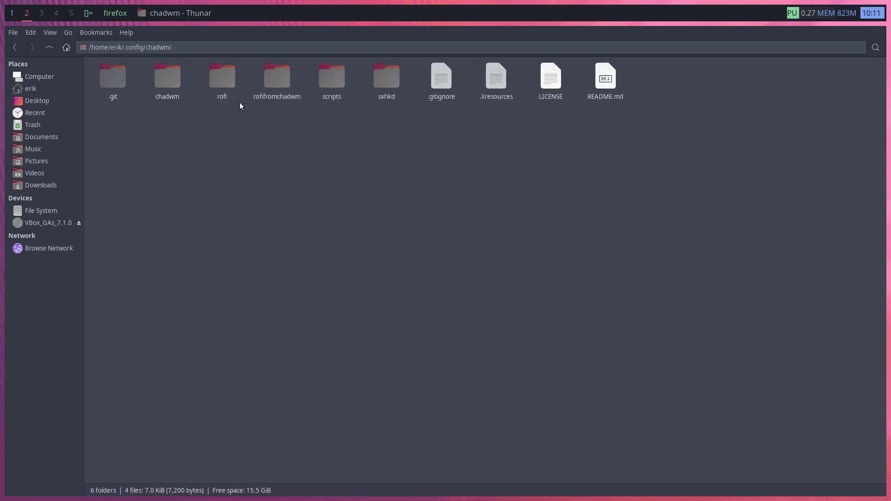
{"action": "double_click", "coordinate": [177, 79]}
{"action": "left_click", "coordinate": [201, 79]}
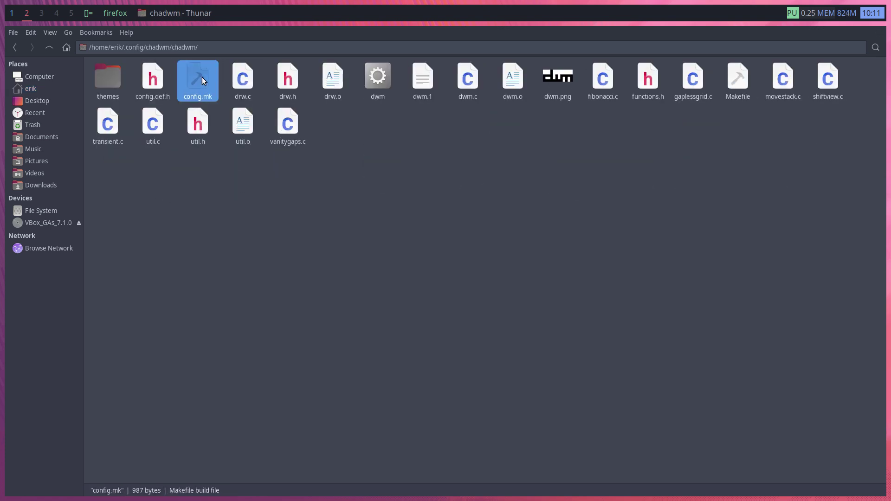
{"action": "double_click", "coordinate": [153, 79]}
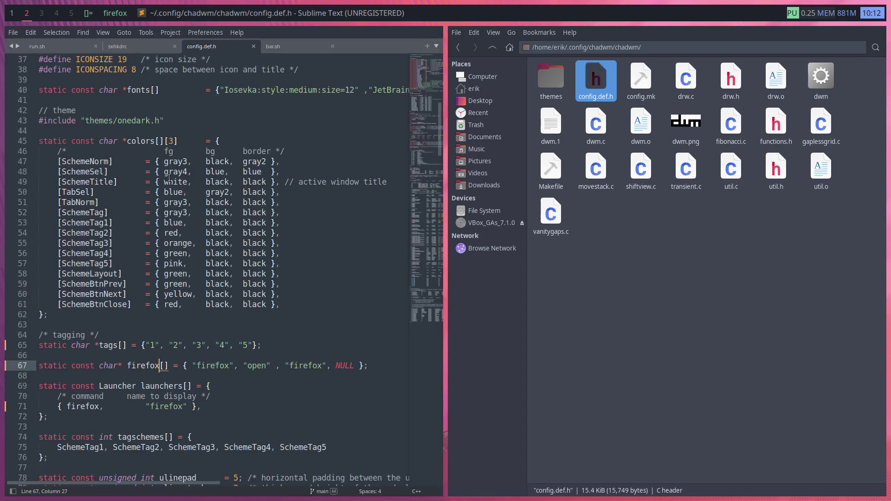
Replace the quoted firefox label on line 71 with the pasted icon glyph and select Iosevka on line 40
{"action": "left_click", "coordinate": [166, 409]}
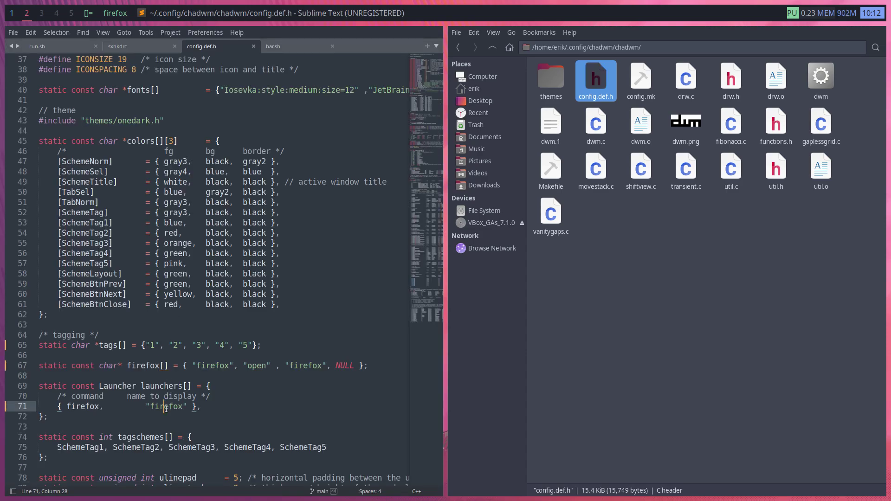
{"action": "double_click", "coordinate": [166, 407]}
{"action": "key", "text": "ctrl+v"}
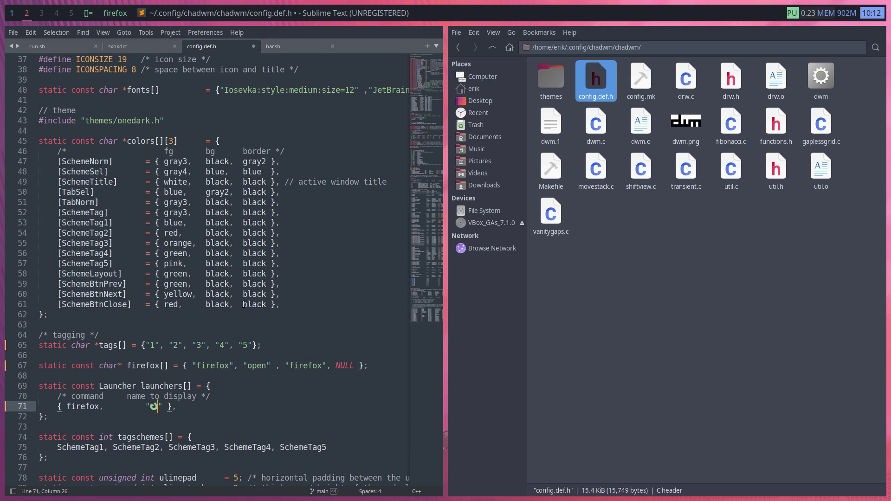
{"action": "scroll", "coordinate": [241, 212], "scroll_direction": "up", "scroll_amount": 5}
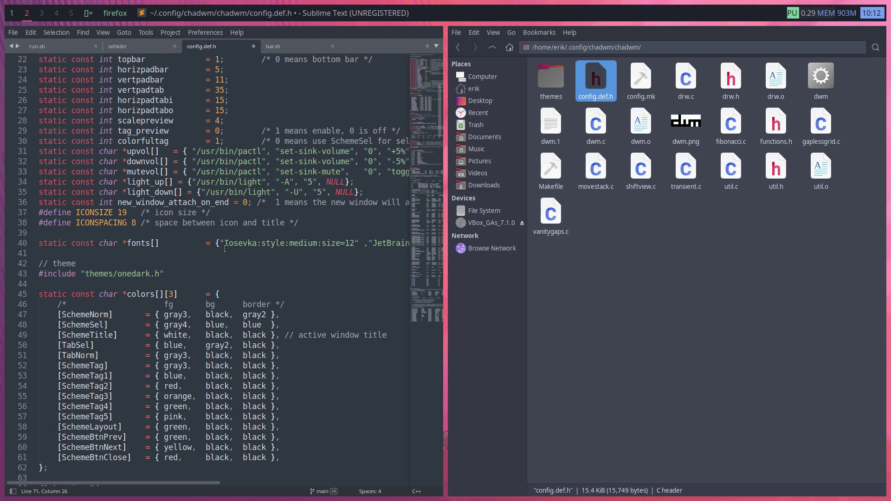
{"action": "left_click_drag", "start_coordinate": [224, 243], "coordinate": [289, 245]}
{"action": "double_click", "coordinate": [245, 244]}
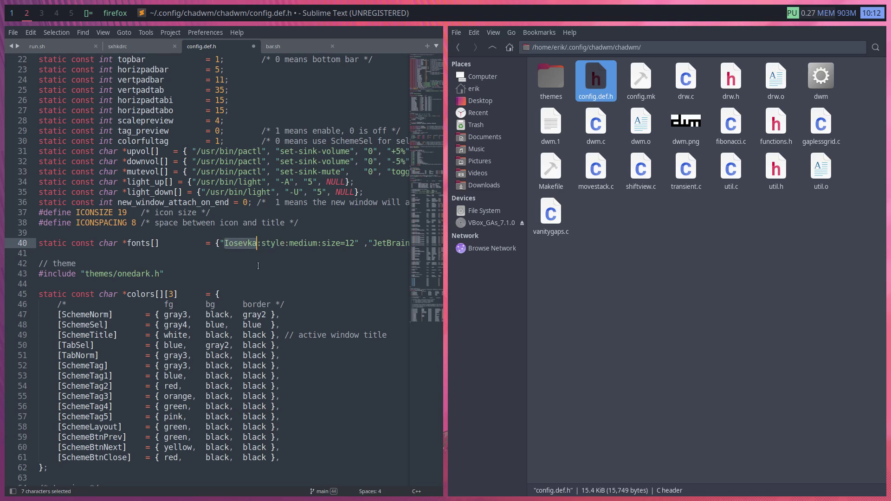
{"action": "left_click", "coordinate": [12, 16]}
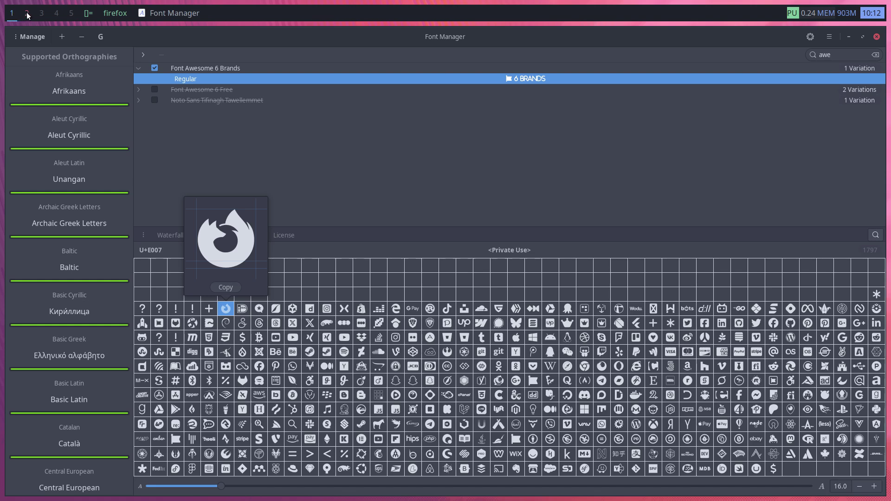
Back in the editor, replace Iosevka with Awesome as the first font on line 40, then save config.def.h
{"action": "left_click", "coordinate": [27, 14]}
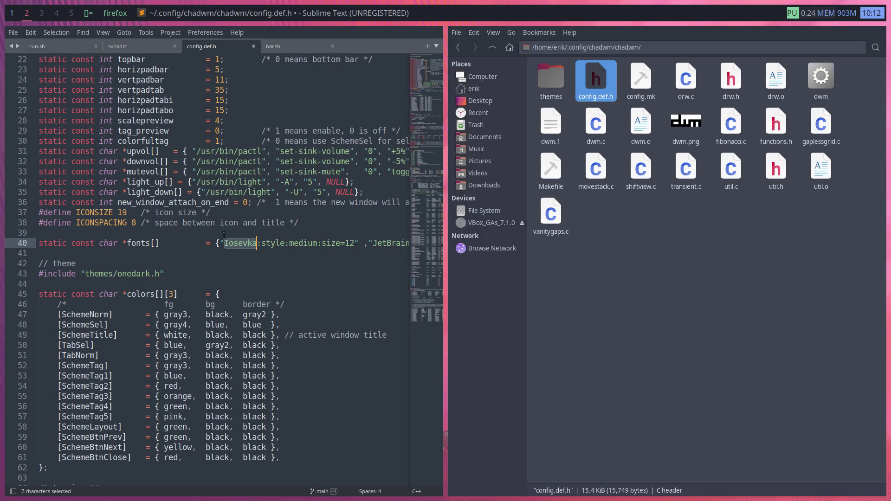
{"action": "key", "text": "ctrl+z"}
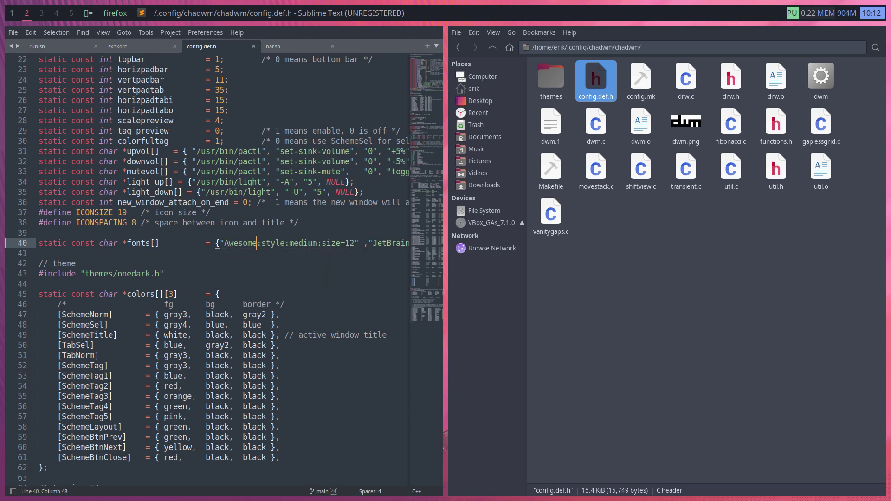
{"action": "key", "text": "ctrl+s"}
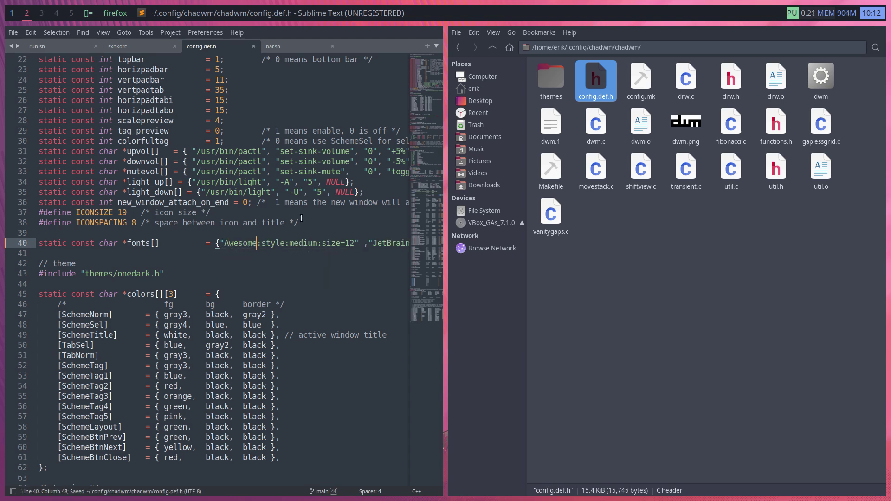
Review the fonts line, save config.def.h again, and bring up the power menu
{"action": "triple_click", "coordinate": [179, 245]}
{"action": "left_click", "coordinate": [179, 249]}
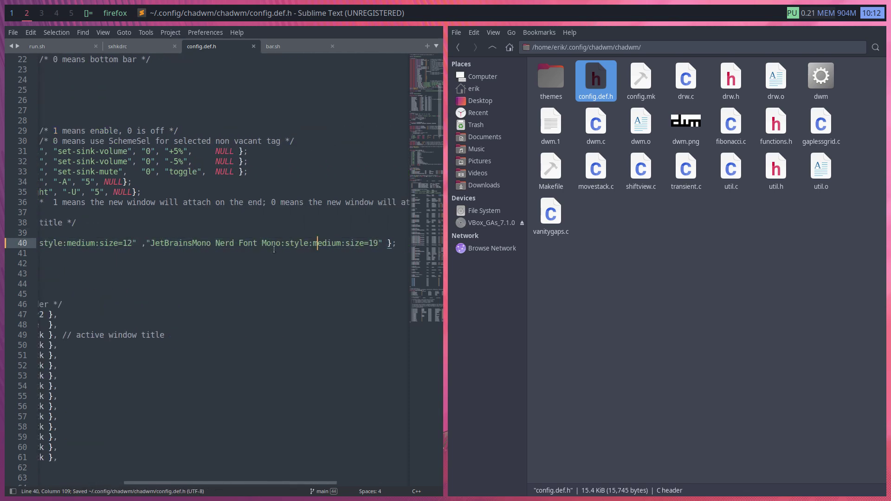
{"action": "left_click", "coordinate": [290, 259]}
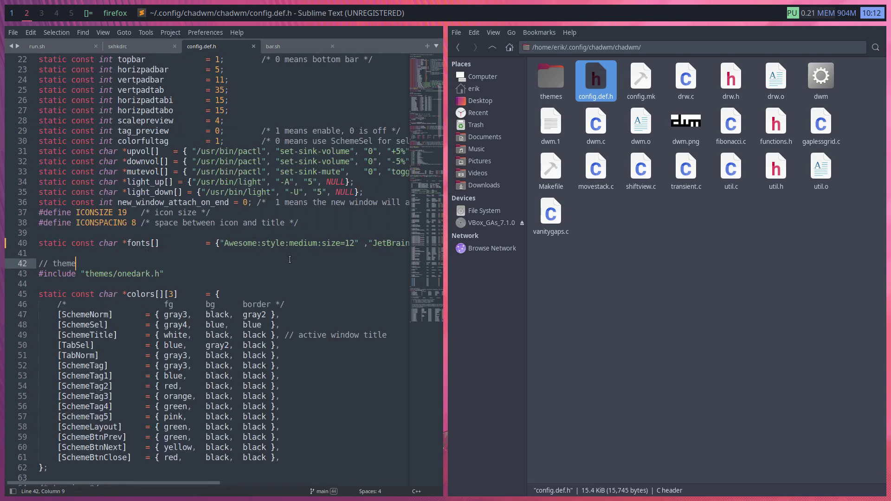
{"action": "key", "text": "ctrl+s"}
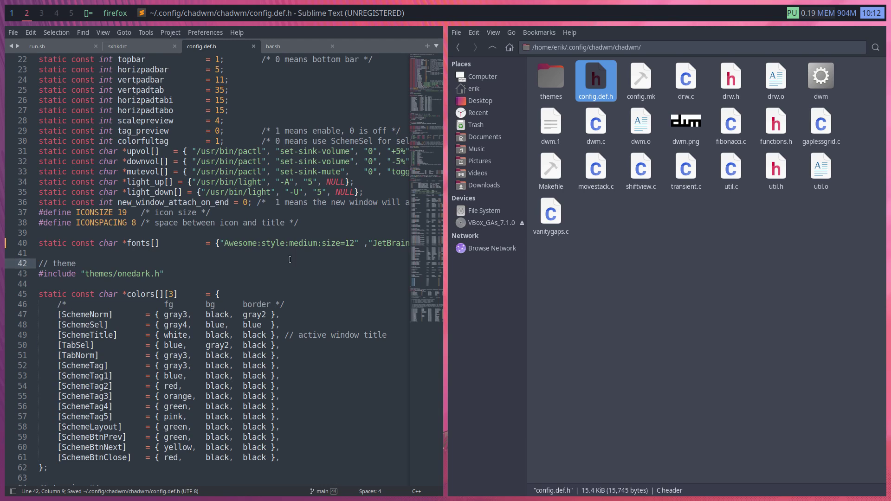
{"action": "key", "text": "super+x"}
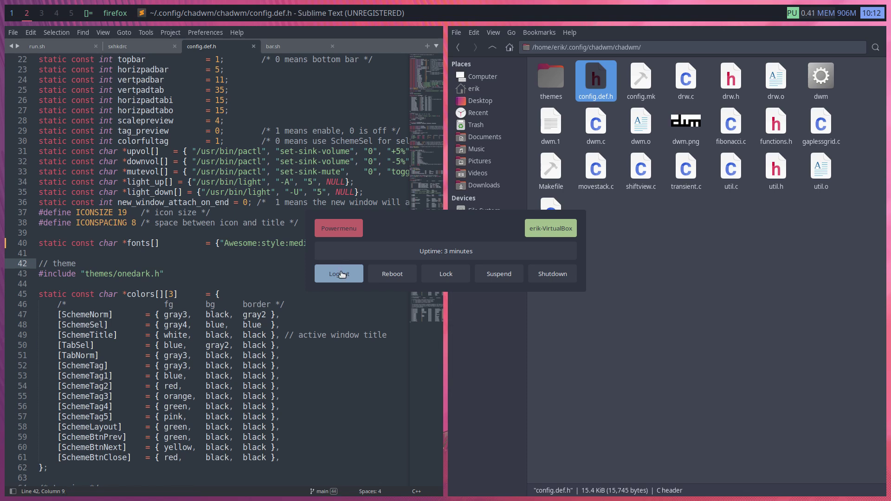
Log out from the power menu and sign back in with the account password
{"action": "left_click", "coordinate": [342, 274]}
{"action": "key", "text": "Escape"}
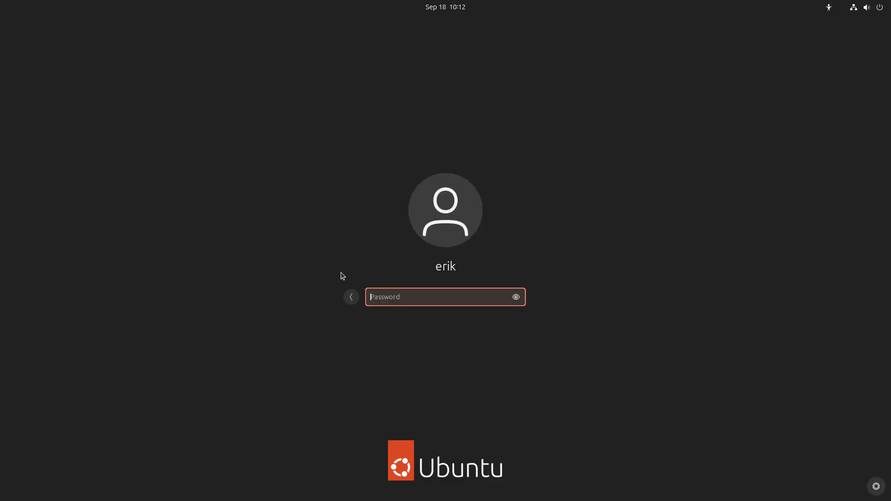
{"action": "type", "text": "****"}
{"action": "key", "text": "Return"}
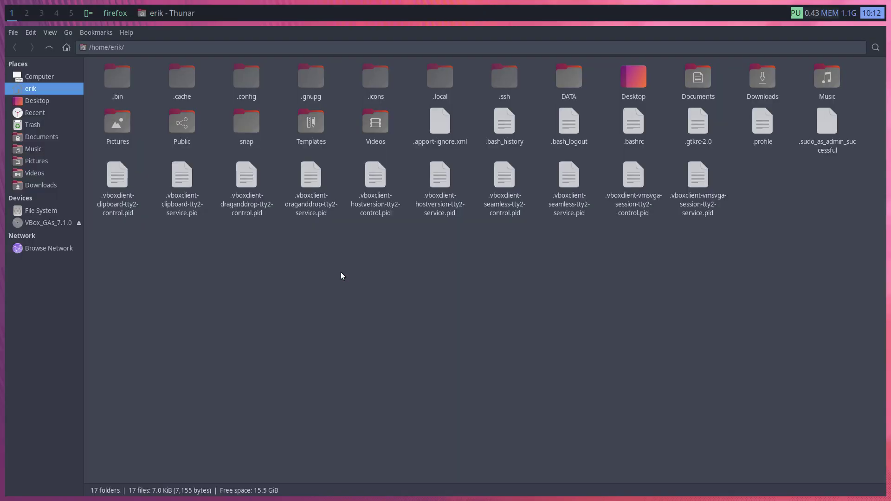
Open a terminal in the ~/.config/chadwm/chadwm source folder
{"action": "double_click", "coordinate": [247, 82]}
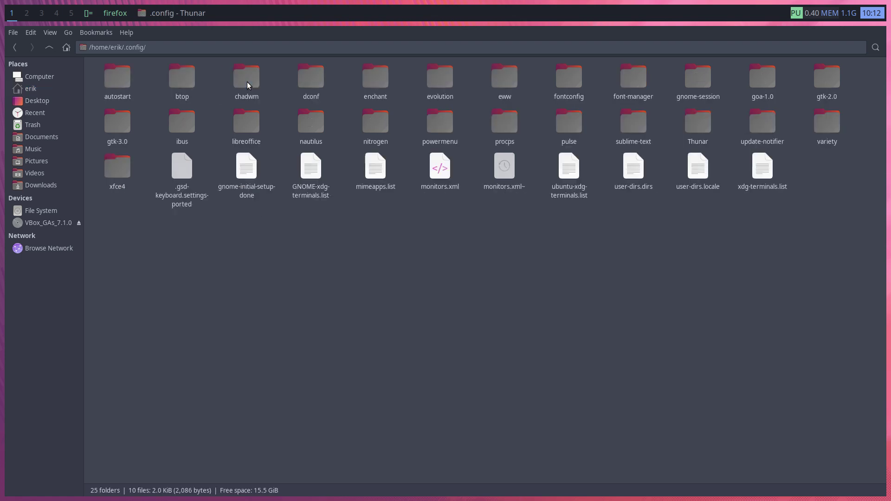
{"action": "double_click", "coordinate": [247, 81]}
{"action": "right_click", "coordinate": [258, 164]}
{"action": "double_click", "coordinate": [174, 85]}
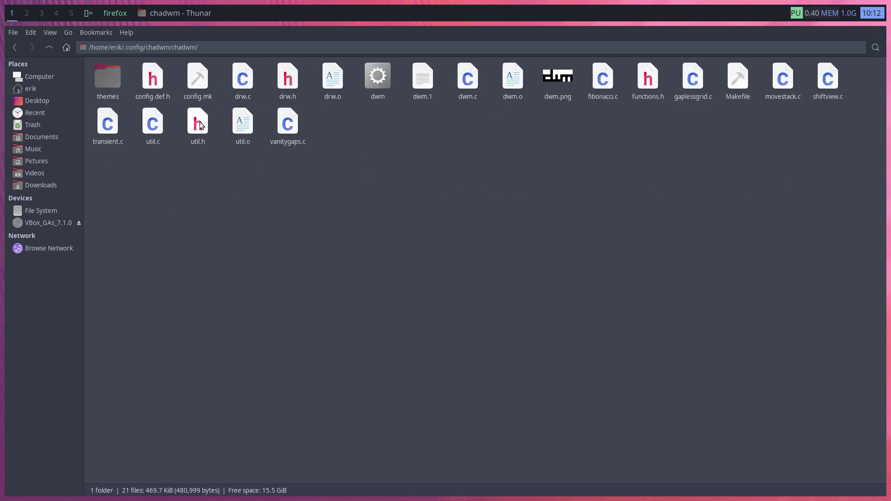
{"action": "right_click", "coordinate": [282, 205]}
{"action": "left_click", "coordinate": [340, 255]}
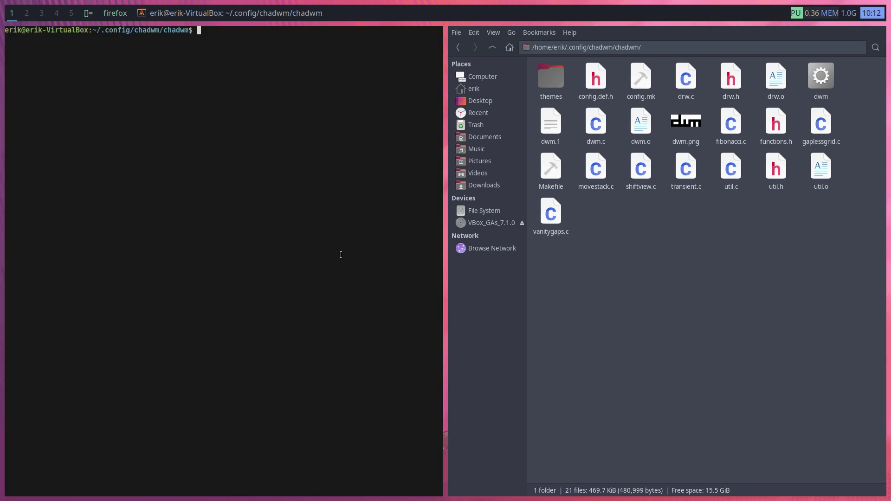
Run 'sudo make install' to rebuild chadwm, then log out via the power menu
{"action": "type", "text": "sudo make install"}
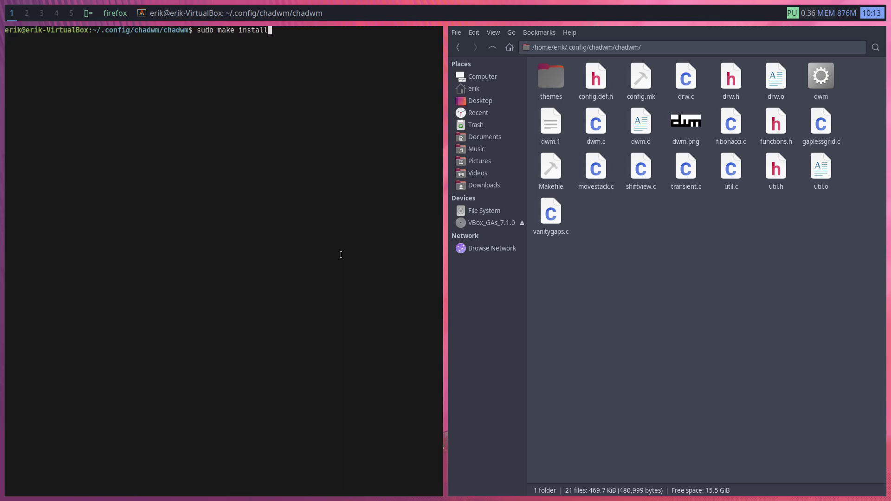
{"action": "key", "text": "Return"}
{"action": "key", "text": "Return"}
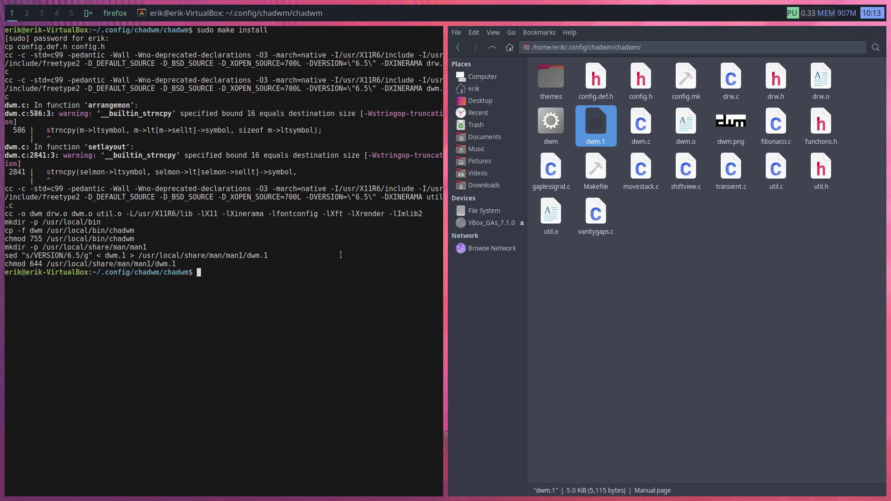
{"action": "key", "text": "super+x"}
{"action": "key", "text": "Return"}
{"action": "key", "text": "Escape"}
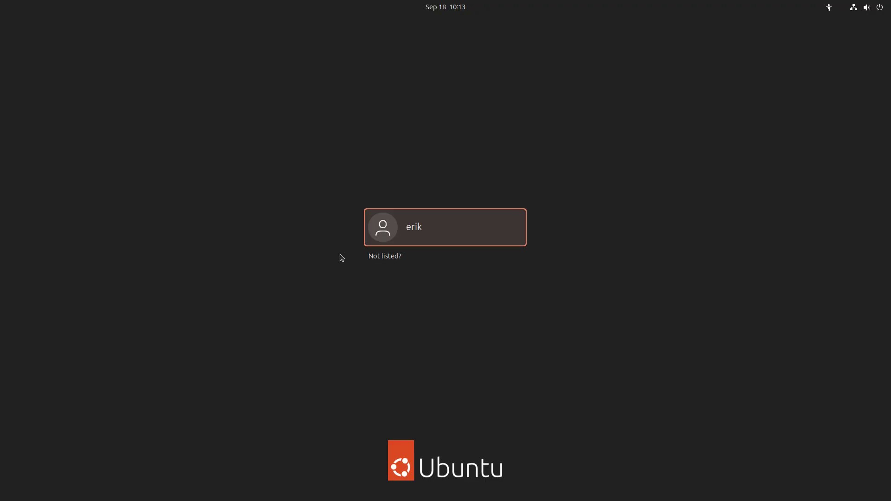
Select the user account and sign back in with the password
{"action": "key", "text": "Return"}
{"action": "type", "text": "****"}
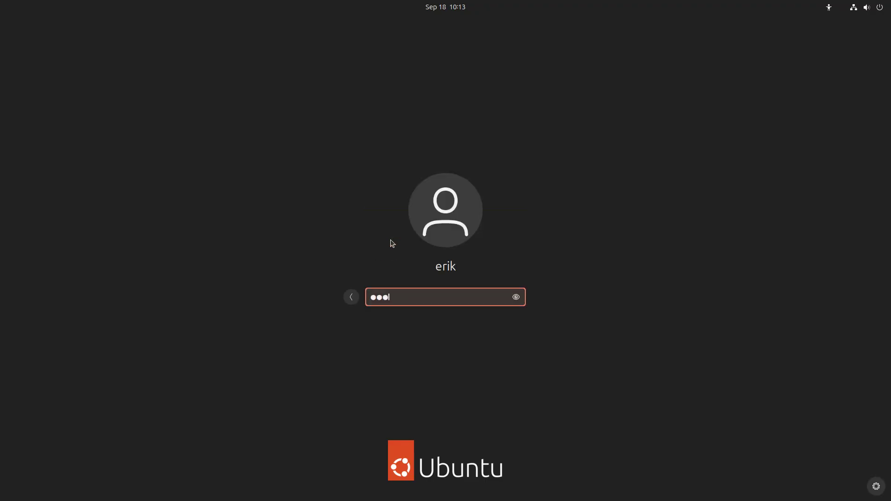
{"action": "key", "text": "Return"}
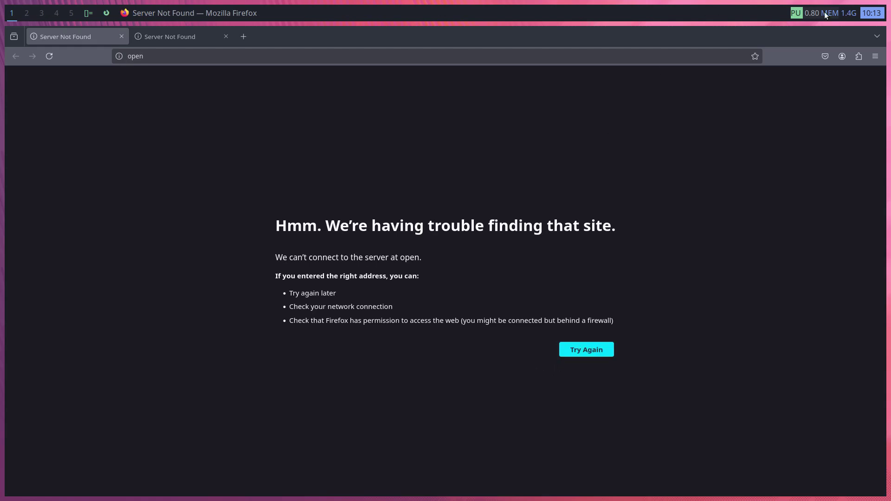
Close the Firefox window and launch Sublime Text from dmenu with 'subl'
{"action": "key", "text": "super+w"}
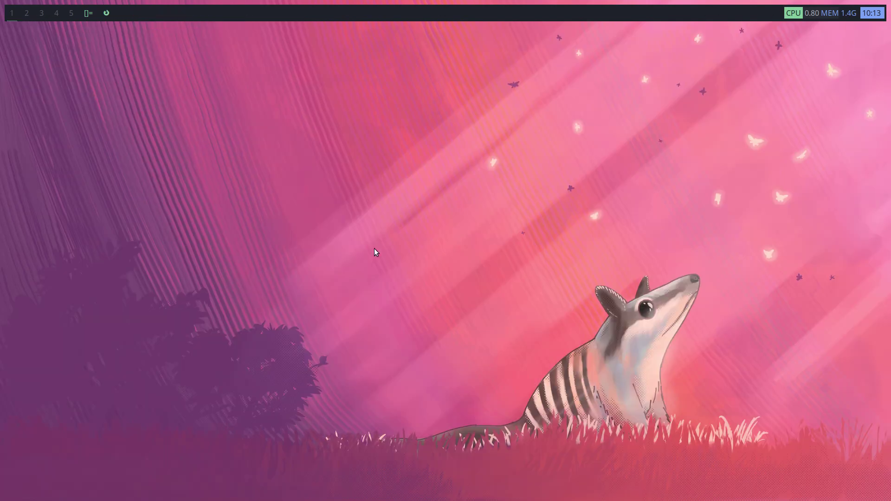
{"action": "key", "text": "super+d"}
{"action": "type", "text": "subl"}
{"action": "key", "text": "Return"}
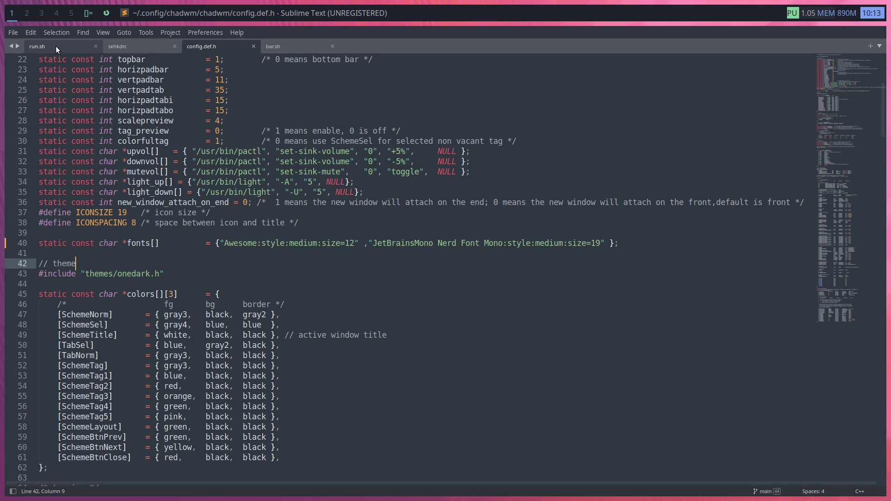
In bar.sh, search for 'cpu' and remove the spaces before $(cpu) on line 62
{"action": "left_click", "coordinate": [277, 45]}
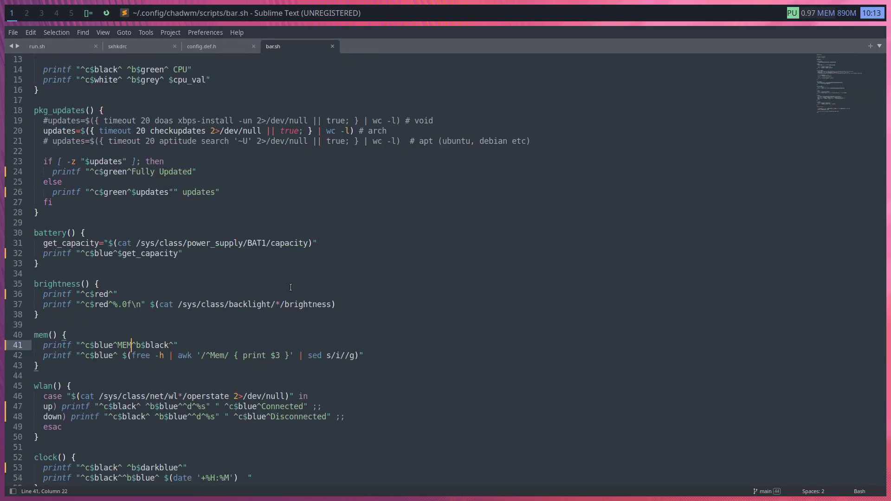
{"action": "key", "text": "ctrl+f"}
{"action": "type", "text": "cpu"}
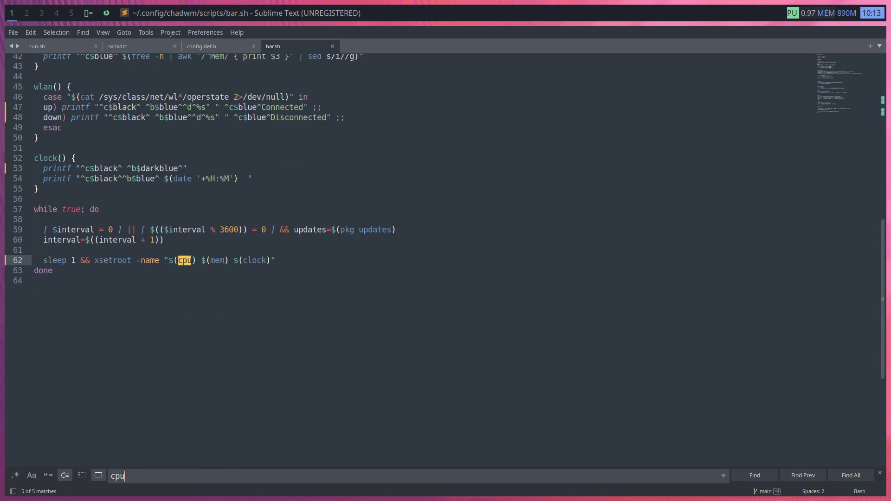
{"action": "left_click", "coordinate": [169, 260]}
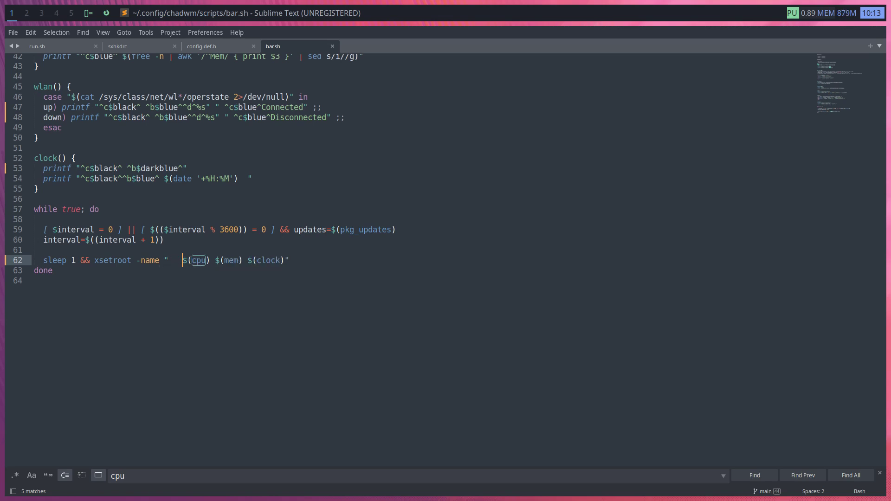
{"action": "key", "text": "BackSpace"}
{"action": "key", "text": "BackSpace"}
{"action": "key", "text": "BackSpace"}
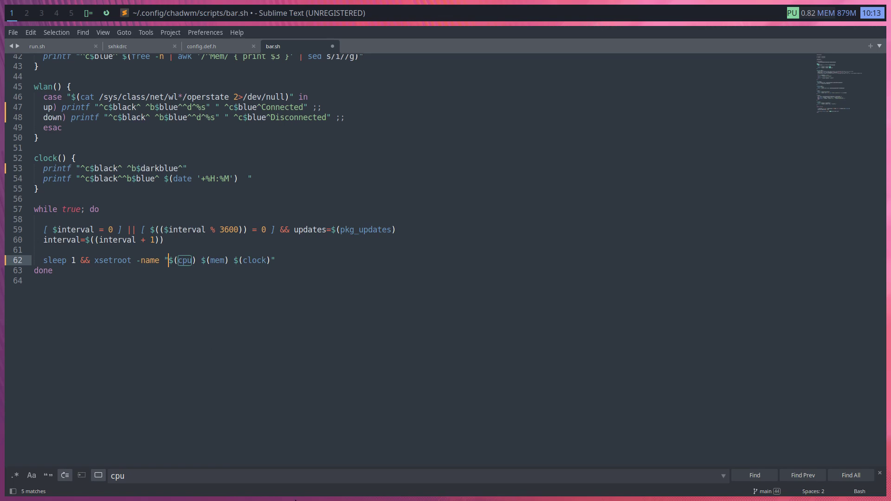
Move to the CPU label on line 14, save bar.sh, and open the power menu
{"action": "left_click", "coordinate": [755, 478]}
{"action": "left_click", "coordinate": [755, 479]}
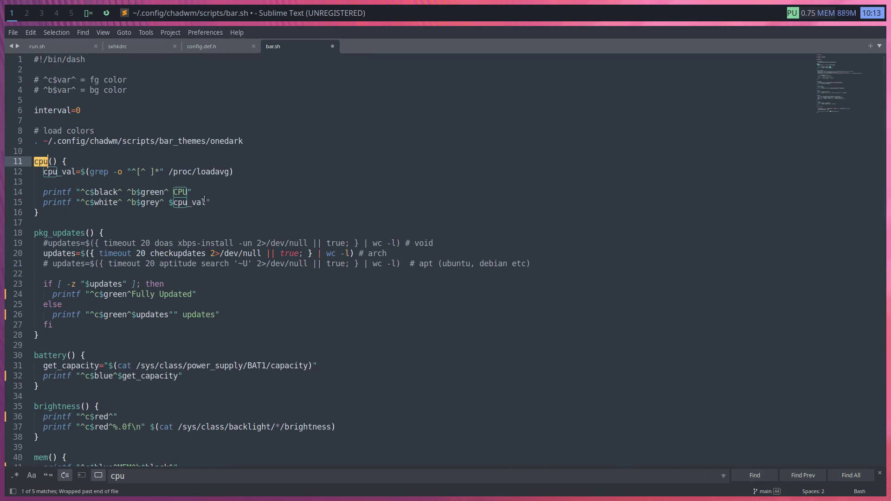
{"action": "left_click", "coordinate": [169, 192]}
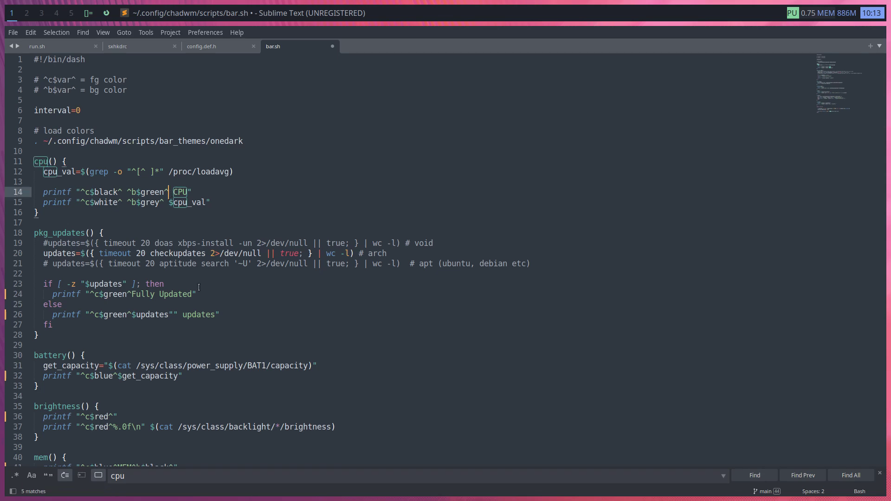
{"action": "left_click", "coordinate": [172, 195]}
{"action": "key", "text": "ctrl+s"}
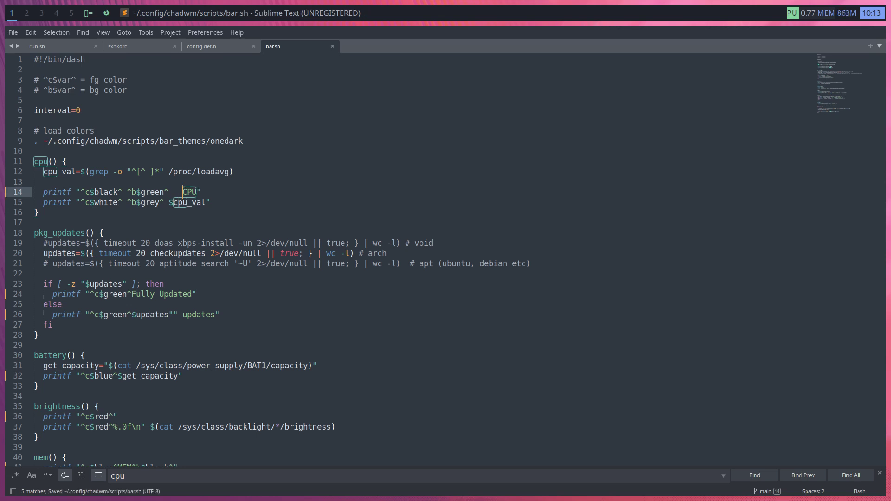
{"action": "key", "text": "super+x"}
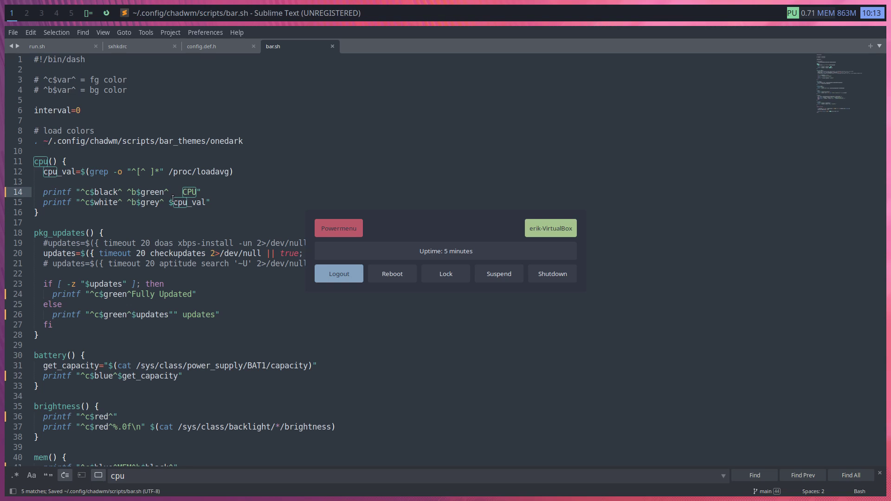
Log out, then select the user and enter the password to return to the desktop
{"action": "key", "text": "Escape"}
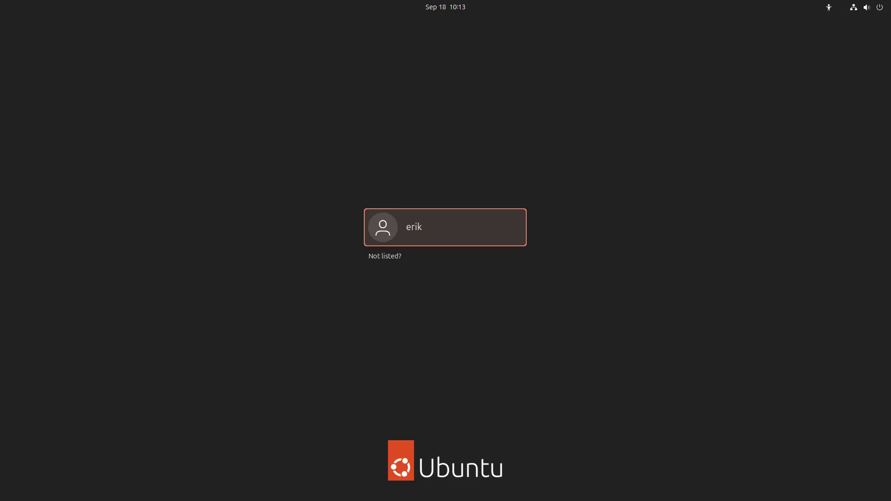
{"action": "key", "text": "Return"}
{"action": "type", "text": "****"}
{"action": "key", "text": "Return"}
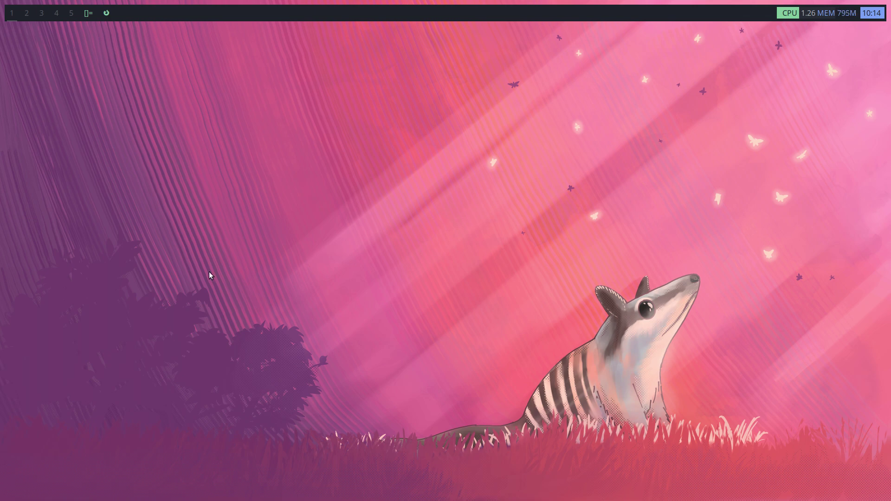
{"action": "key", "text": "super+d"}
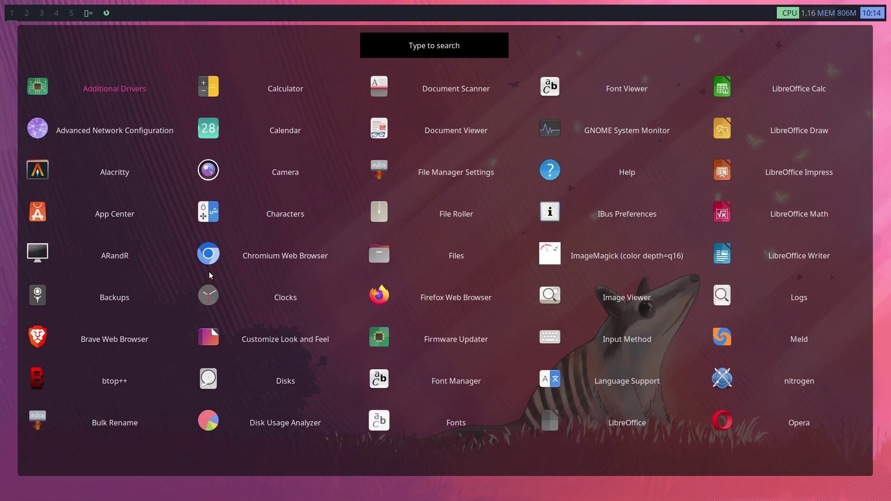
{"action": "key", "text": "Escape"}
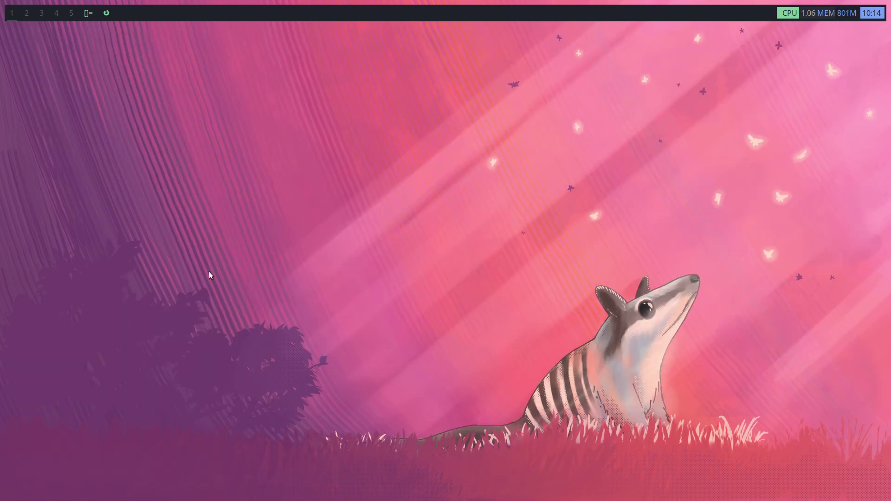
{"action": "key", "text": "super+e"}
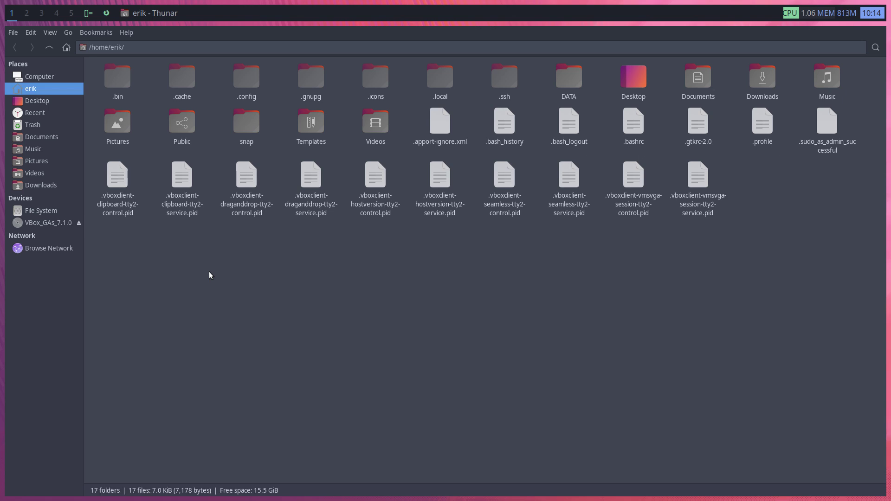
{"action": "key", "text": "super+q"}
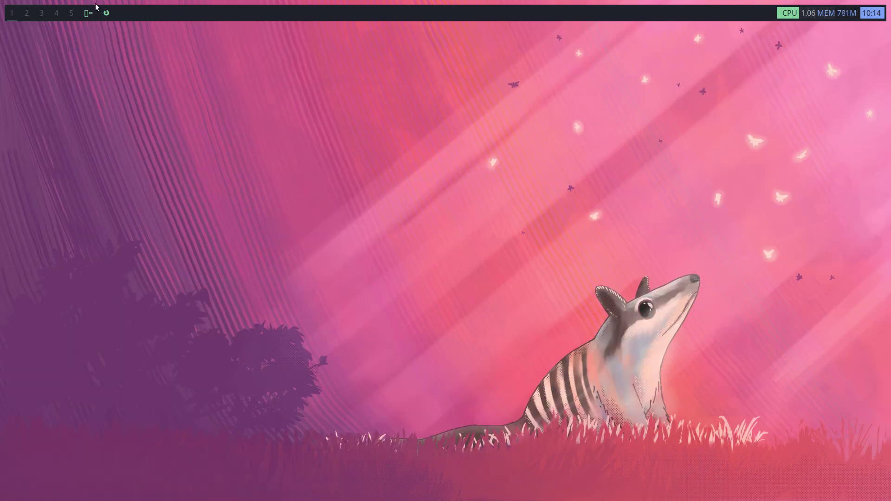
{"action": "key", "text": "super+Return"}
{"action": "key", "text": "super+Return"}
{"action": "key", "text": "super+Return"}
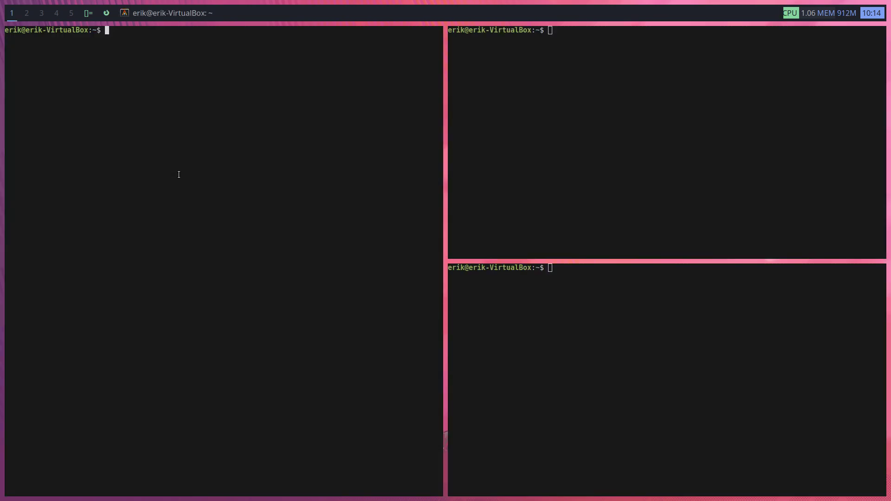
{"action": "key", "text": "super+q"}
{"action": "key", "text": "super+q"}
{"action": "key", "text": "super+q"}
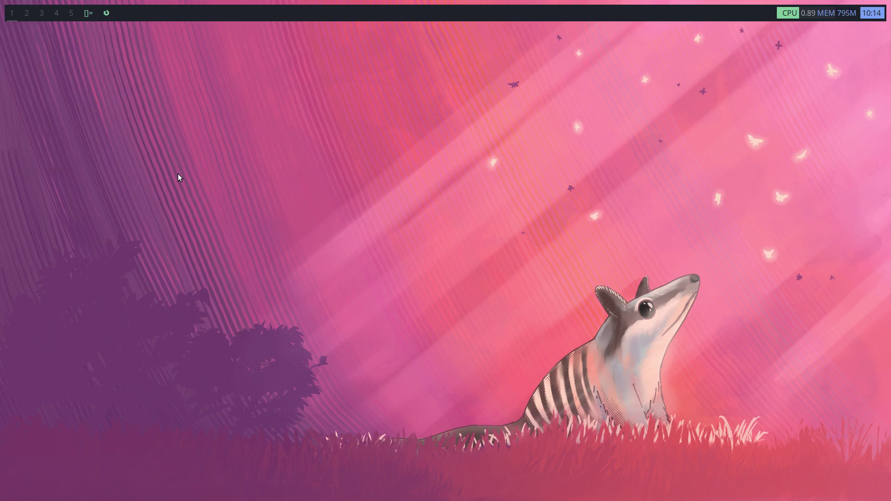
Open Thunar, look inside ~/.config/chadwm, then return home with hidden files hidden
{"action": "key", "text": "super+e"}
{"action": "left_click", "coordinate": [250, 74]}
{"action": "double_click", "coordinate": [249, 74]}
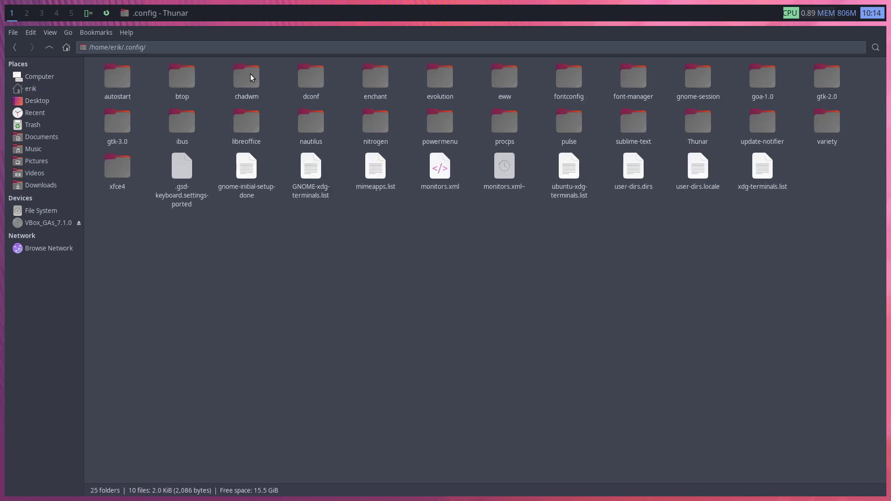
{"action": "double_click", "coordinate": [250, 74]}
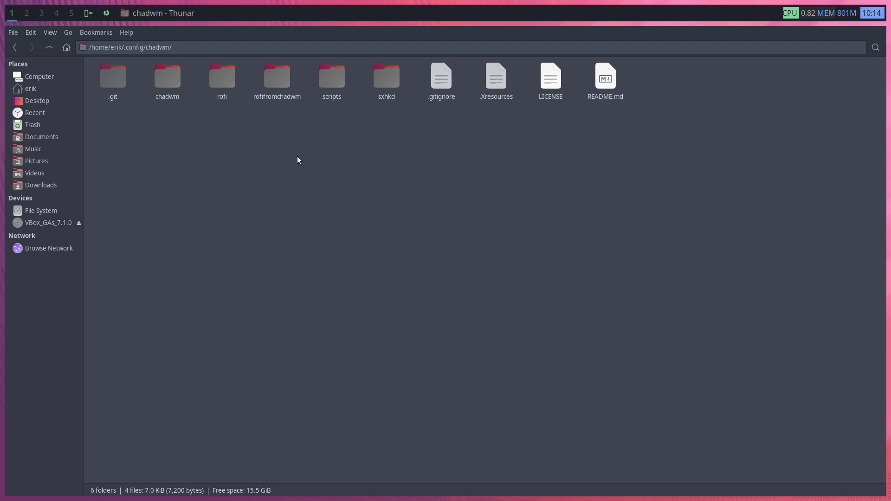
{"action": "left_click", "coordinate": [49, 46]}
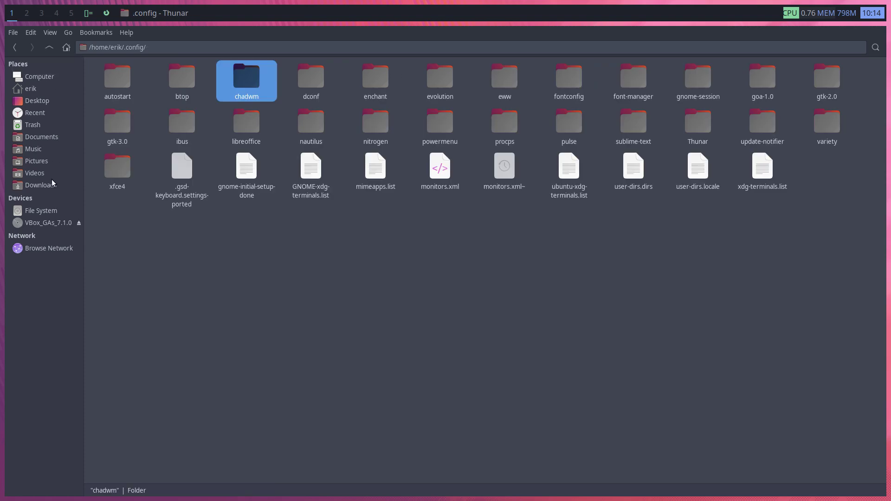
{"action": "left_click", "coordinate": [29, 88]}
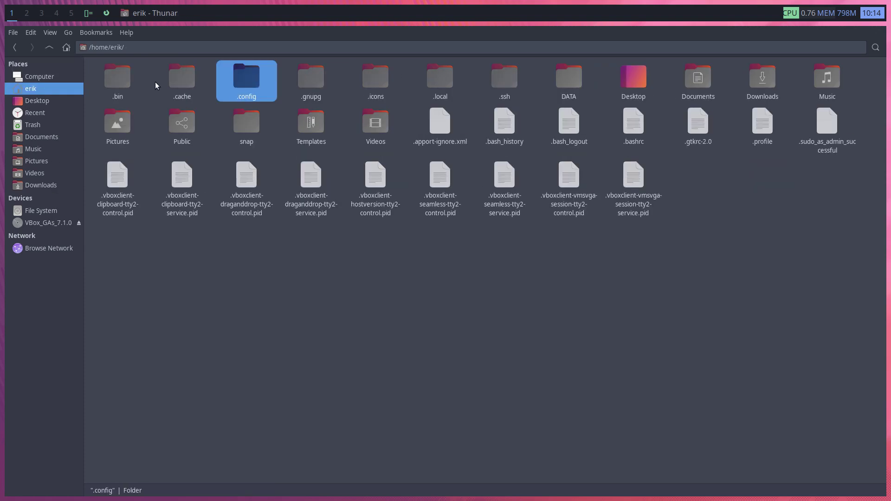
{"action": "key", "text": "ctrl+h"}
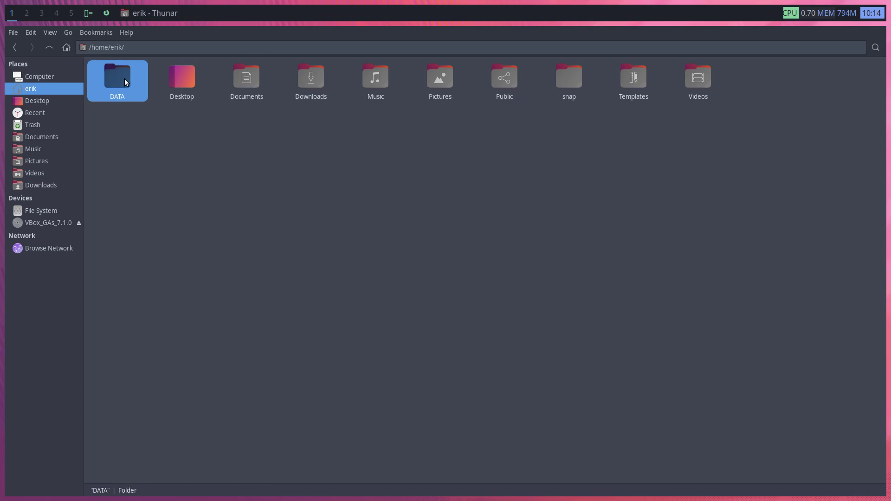
Browse DATA/arcolinux-chadwm/etc/skel/.config/arco-chadwm and pick out the picom folder to copy
{"action": "double_click", "coordinate": [124, 82]}
{"action": "double_click", "coordinate": [123, 77]}
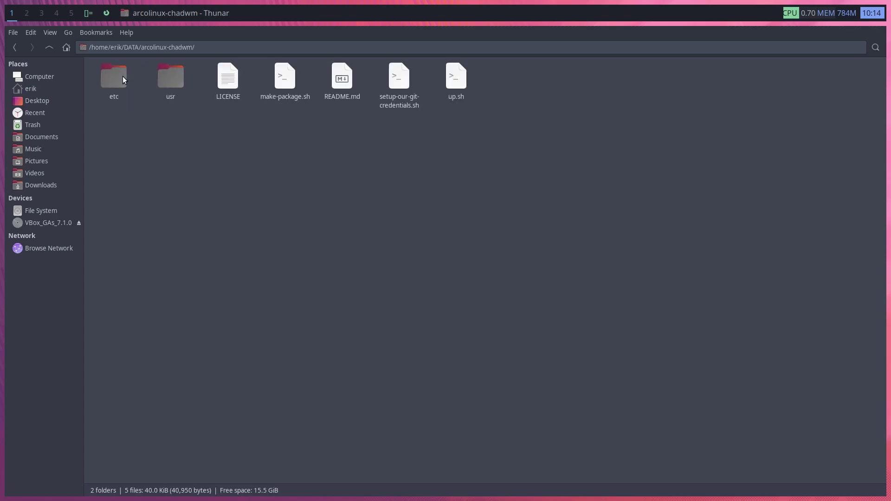
{"action": "double_click", "coordinate": [116, 83]}
{"action": "double_click", "coordinate": [109, 77]}
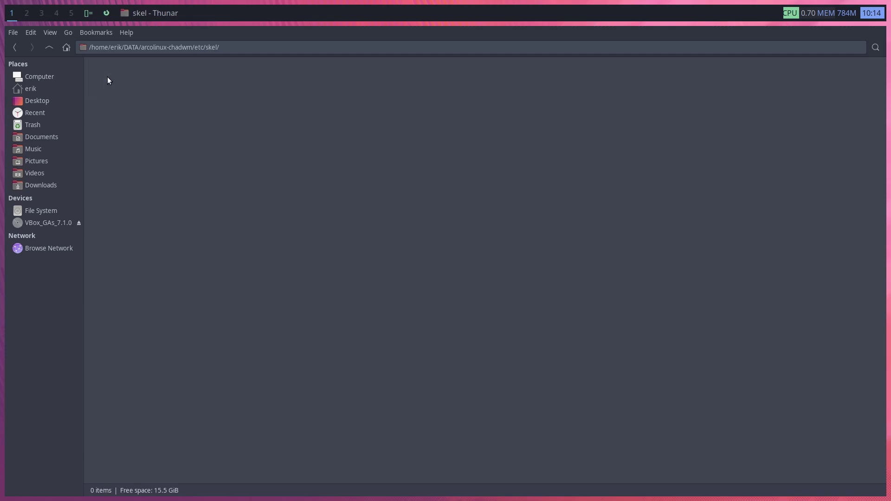
{"action": "key", "text": "ctrl+h"}
{"action": "double_click", "coordinate": [127, 77]}
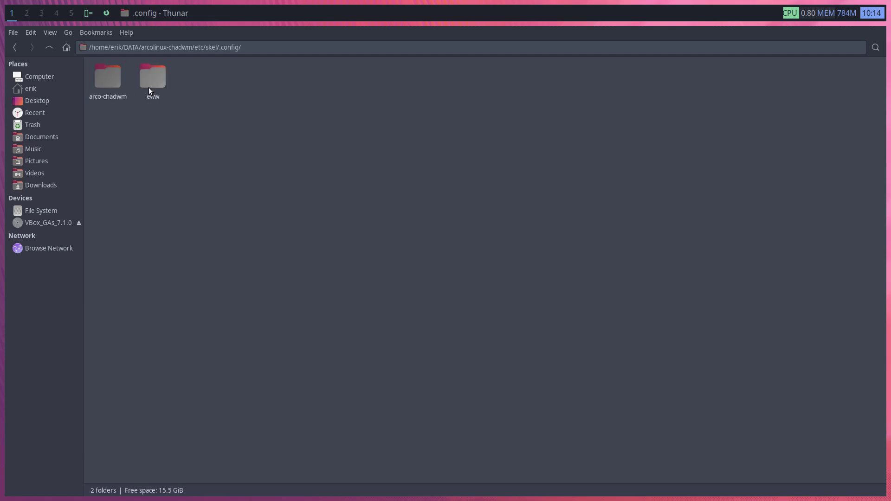
{"action": "double_click", "coordinate": [109, 77]}
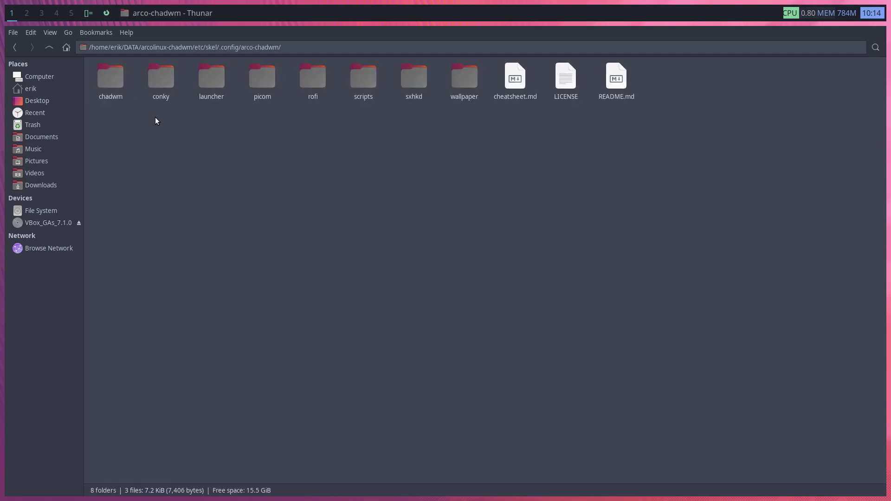
{"action": "left_click", "coordinate": [264, 84]}
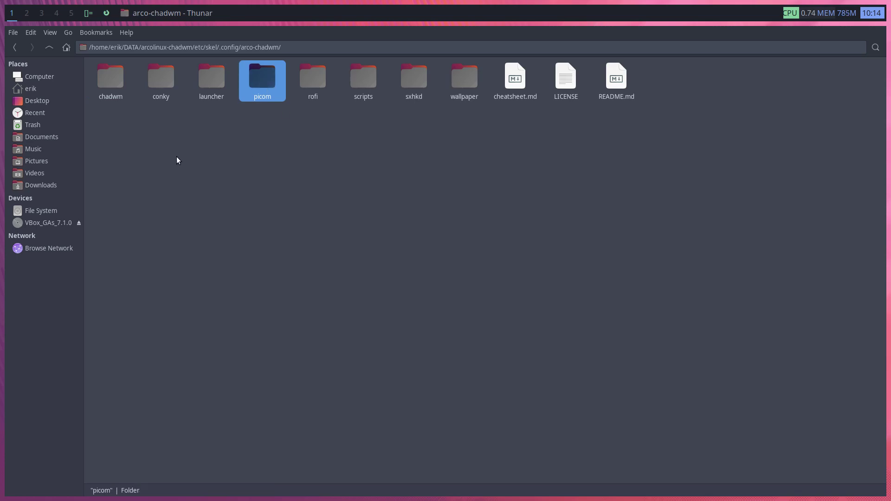
Bookmark .config and chadwm in the sidebar, and paste the picom folder into chadwm
{"action": "left_click", "coordinate": [33, 91]}
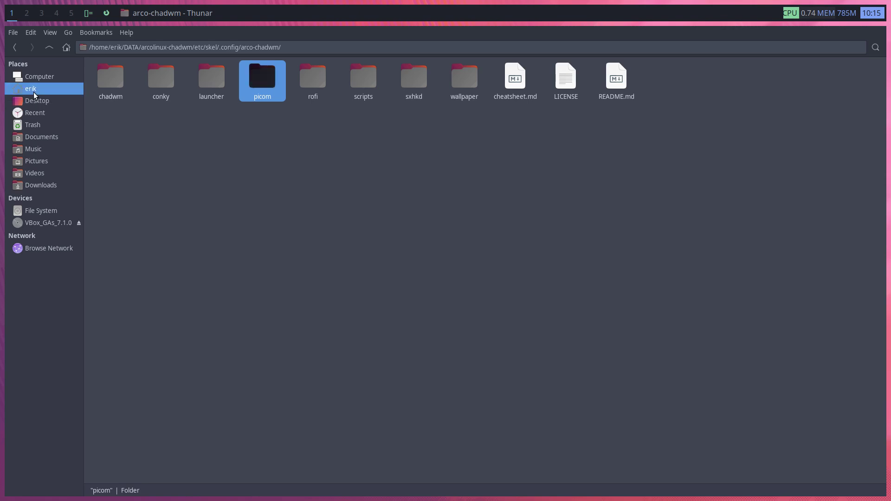
{"action": "left_click_drag", "start_coordinate": [240, 83], "coordinate": [42, 194]}
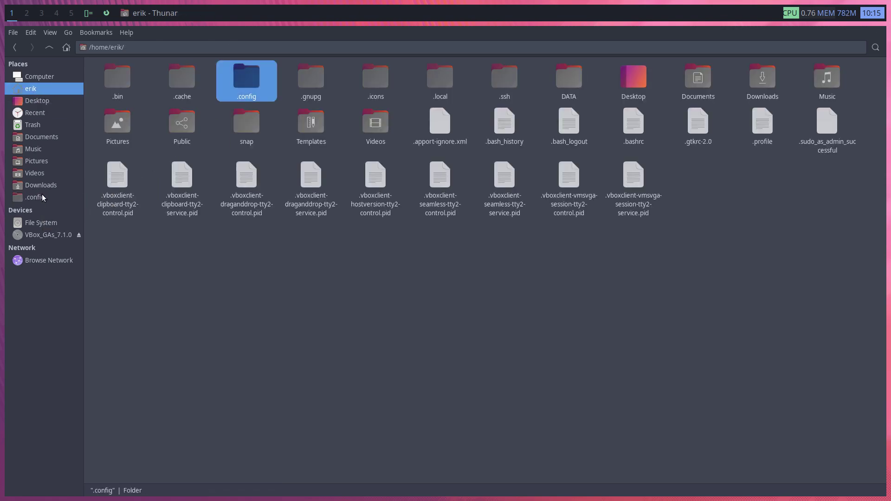
{"action": "left_click", "coordinate": [42, 197]}
{"action": "left_click_drag", "start_coordinate": [247, 80], "coordinate": [48, 209]}
{"action": "left_click", "coordinate": [42, 210]}
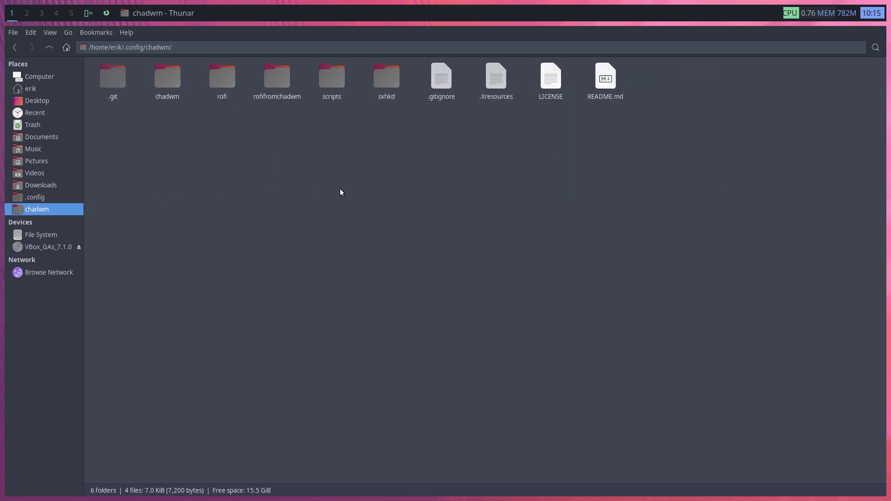
{"action": "key", "text": "ctrl+v"}
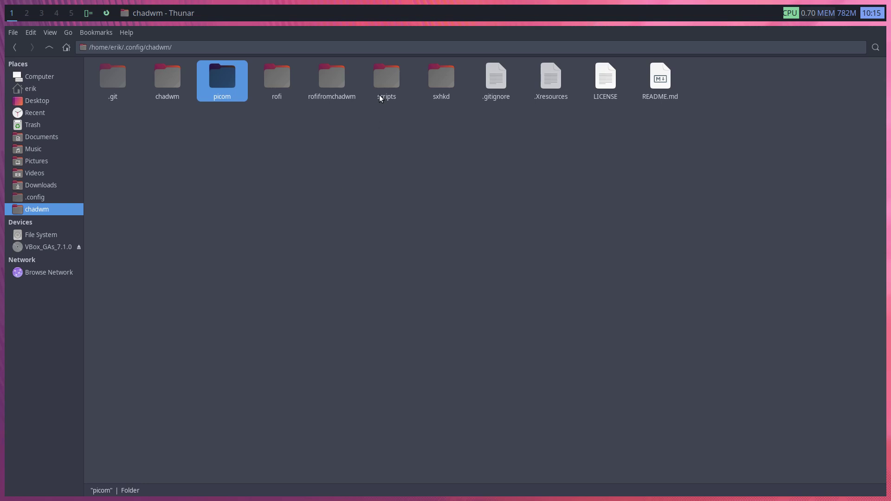
Open scripts/run.sh from the chadwm folder in the text editor
{"action": "left_click", "coordinate": [384, 79]}
{"action": "double_click", "coordinate": [385, 80]}
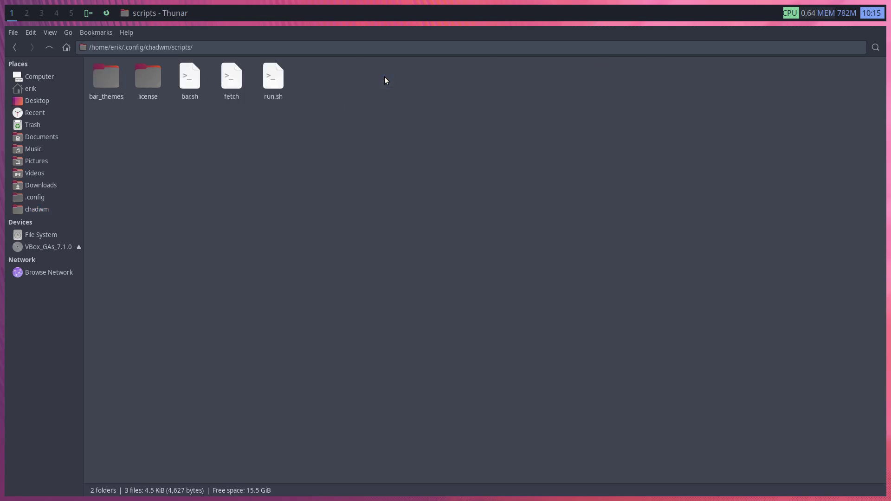
{"action": "double_click", "coordinate": [268, 80]}
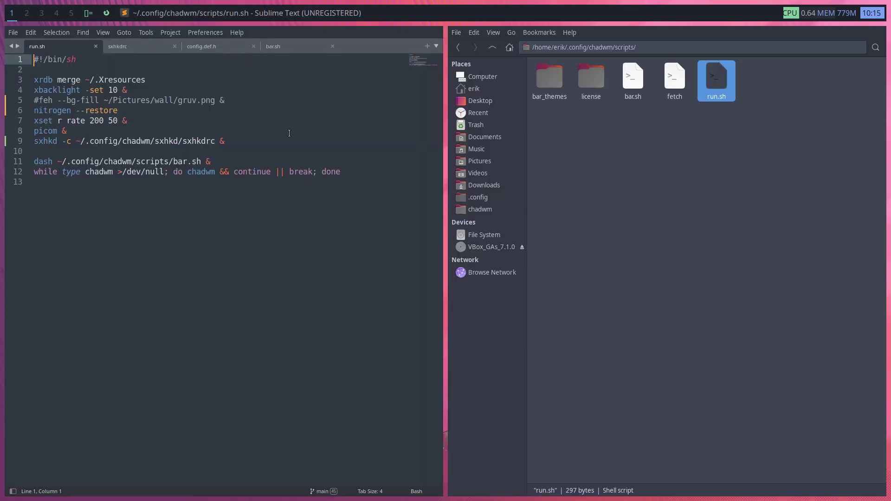
Comment out the existing picom line in run.sh and add a blank line below it
{"action": "left_click", "coordinate": [78, 131]}
{"action": "key", "text": "Home"}
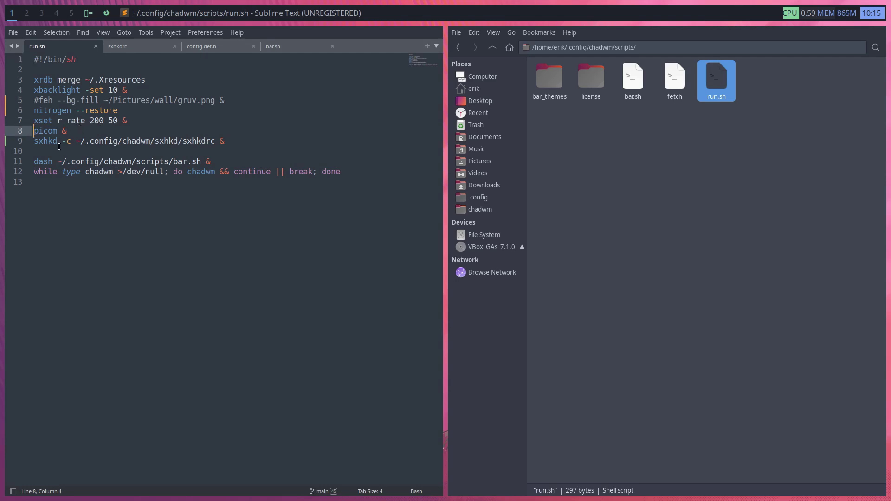
{"action": "type", "text": "#"}
{"action": "key", "text": "End"}
{"action": "key", "text": "Return"}
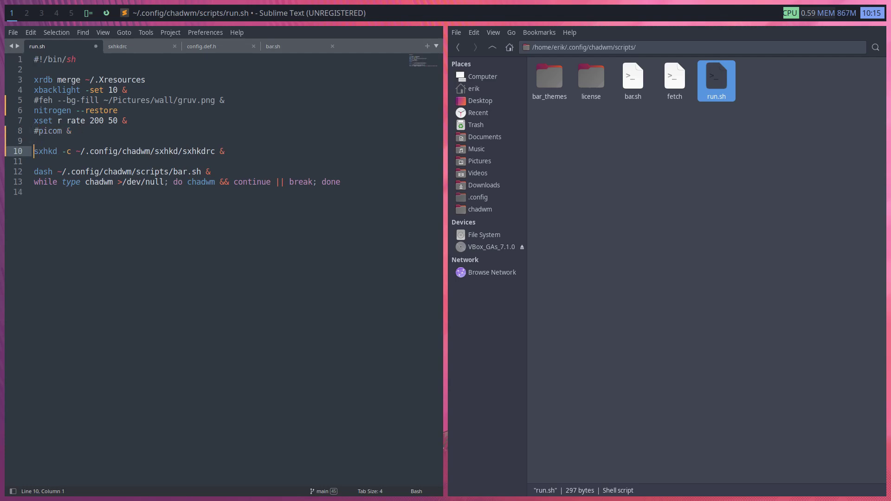
Start the new line with 'picom -c ~/.config/chadwm/', correcting typos along the way
{"action": "type", "text": "picom -c "}
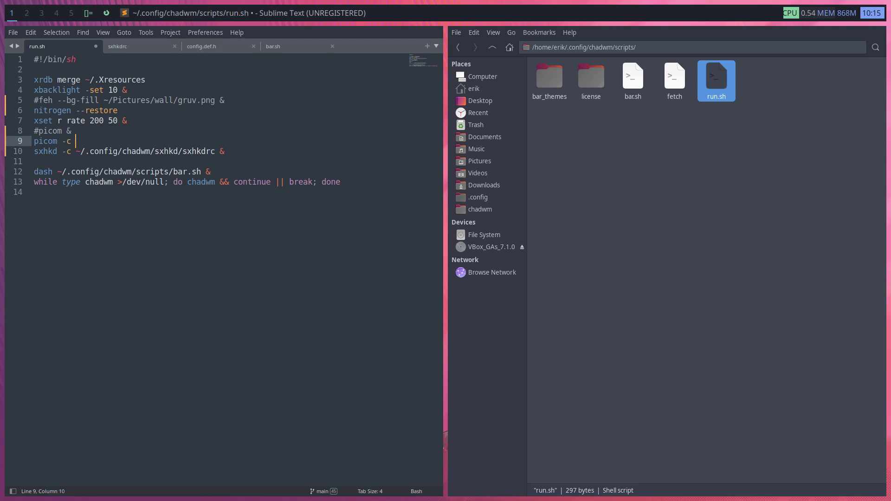
{"action": "type", "text": "~/.c"}
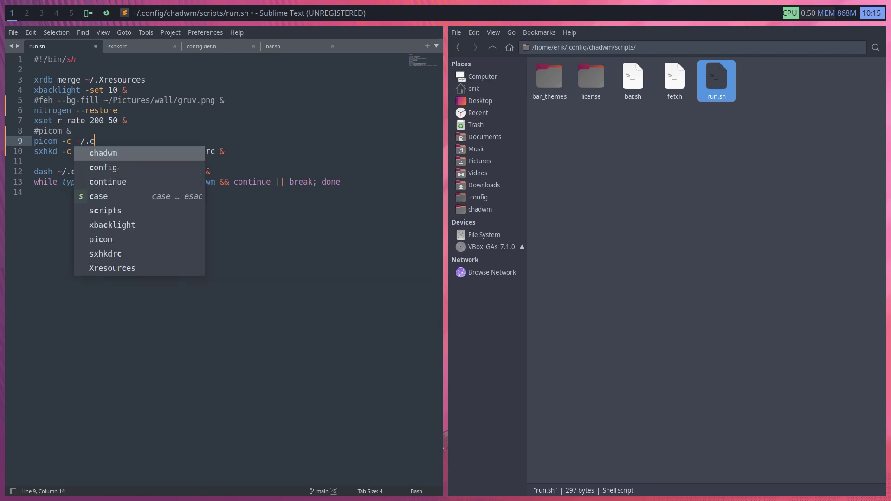
{"action": "key", "text": "Tab"}
{"action": "type", "text": "/chadmw"}
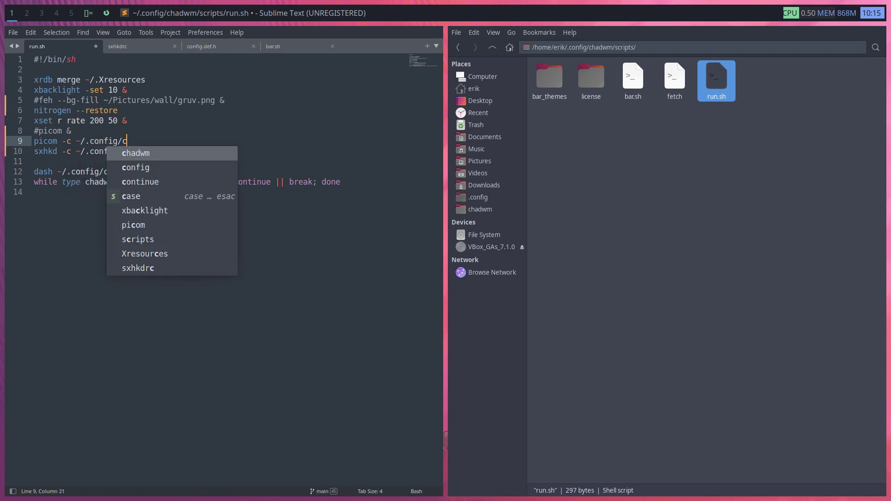
{"action": "key", "text": "BackSpace"}
{"action": "key", "text": "BackSpace"}
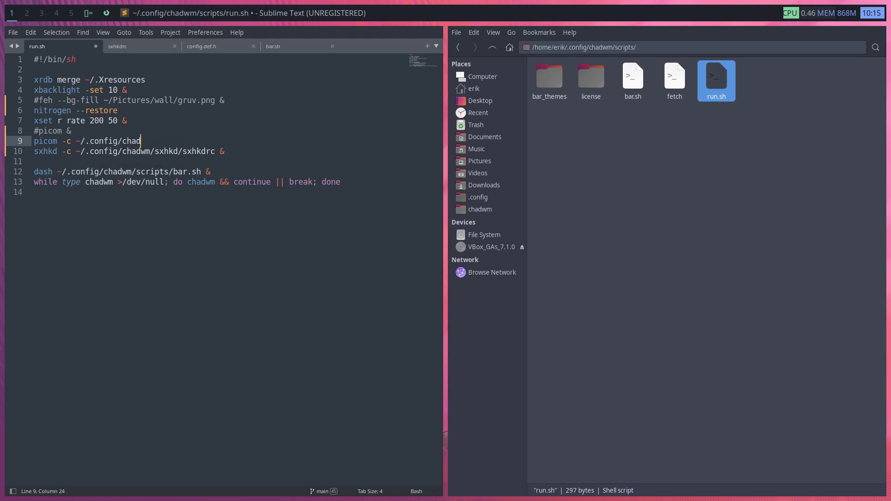
{"action": "type", "text": "wm/"}
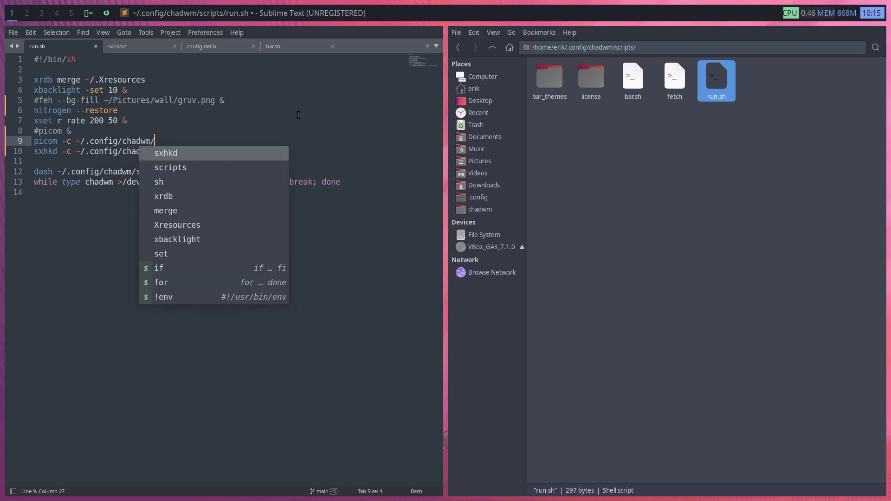
Complete the path with picom/picom.conf, checking the folder names in the file manager
{"action": "mouse_move", "coordinate": [558, 74]}
{"action": "left_click", "coordinate": [497, 45]}
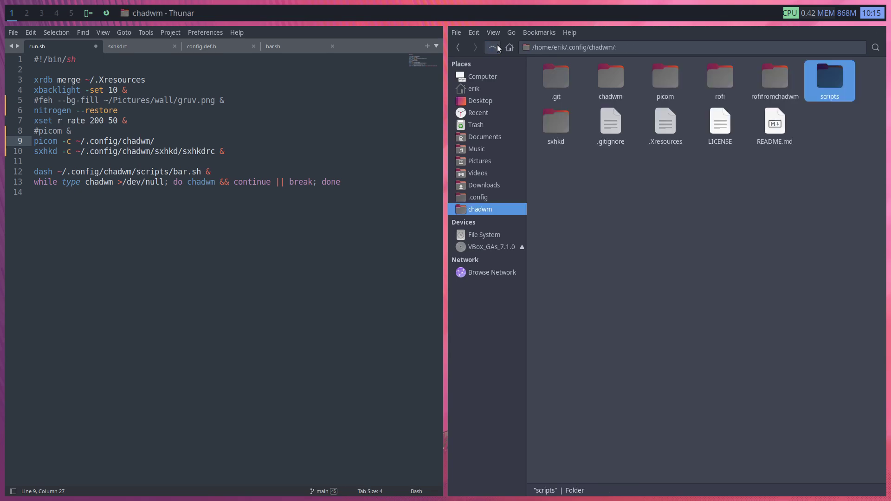
{"action": "left_click", "coordinate": [609, 86]}
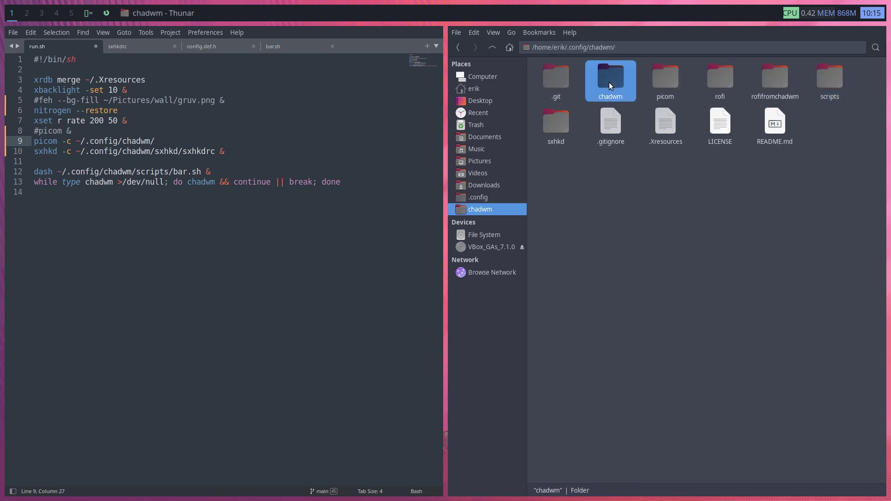
{"action": "left_click", "coordinate": [669, 79]}
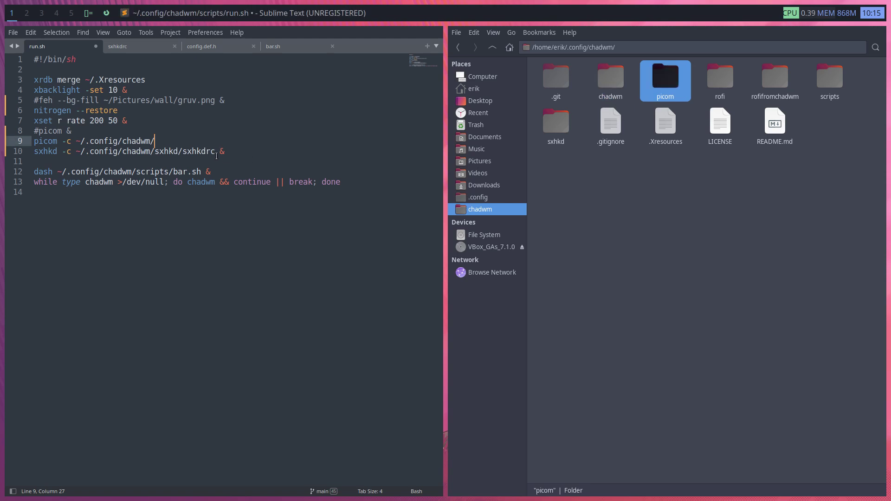
{"action": "type", "text": "picom/"}
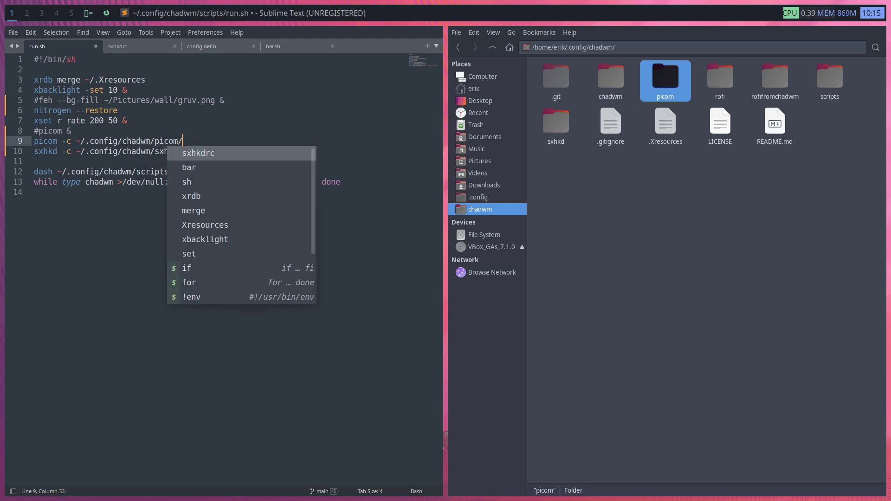
{"action": "double_click", "coordinate": [665, 76]}
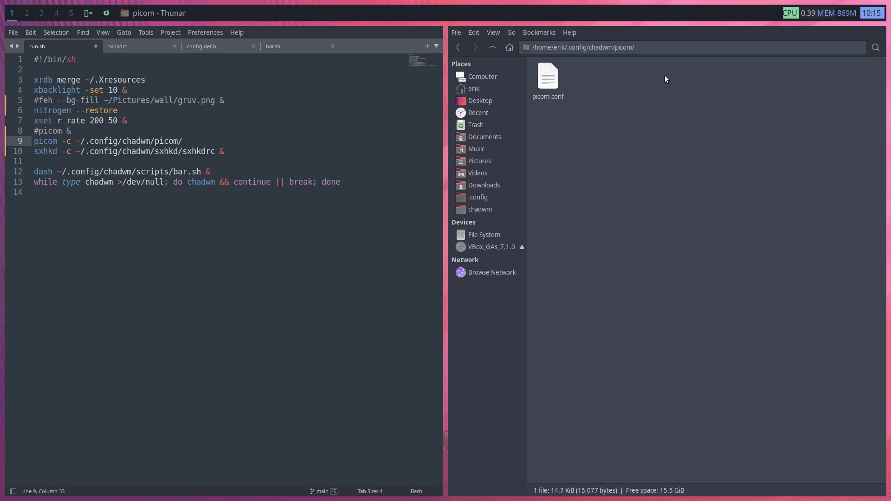
{"action": "type", "text": "picom.conf"}
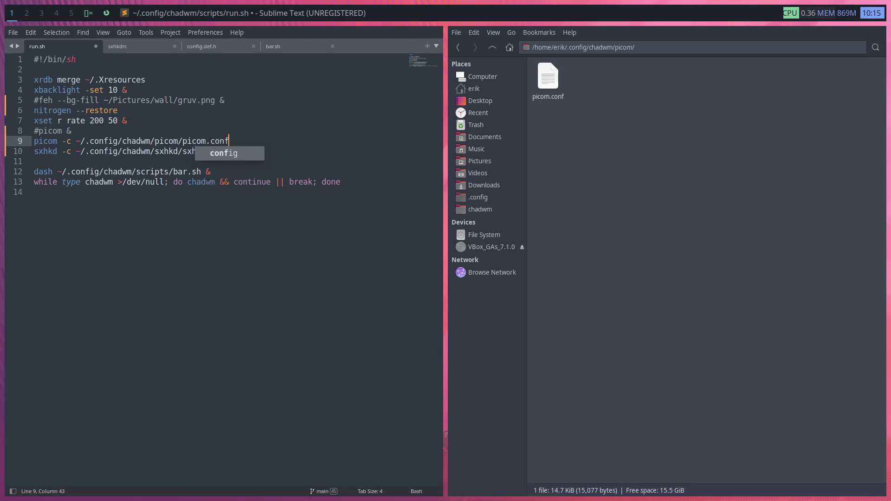
{"action": "left_click", "coordinate": [271, 122]}
{"action": "left_click", "coordinate": [557, 80]}
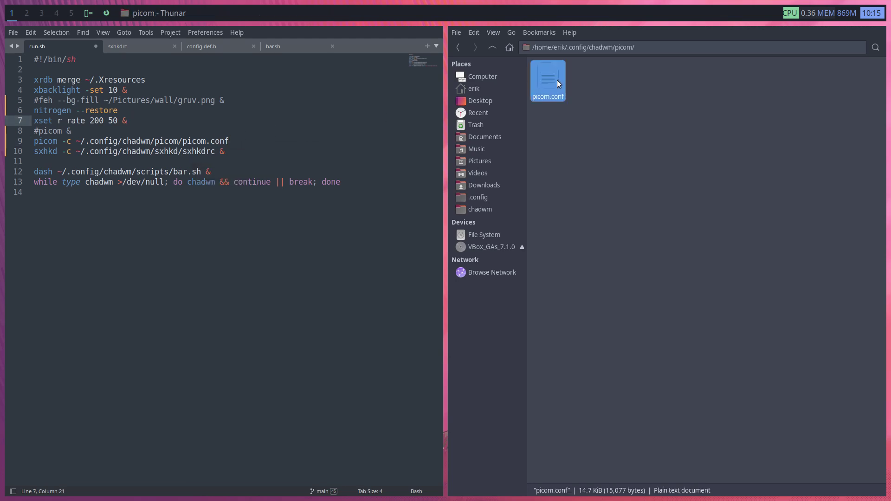
{"action": "left_click", "coordinate": [259, 151]}
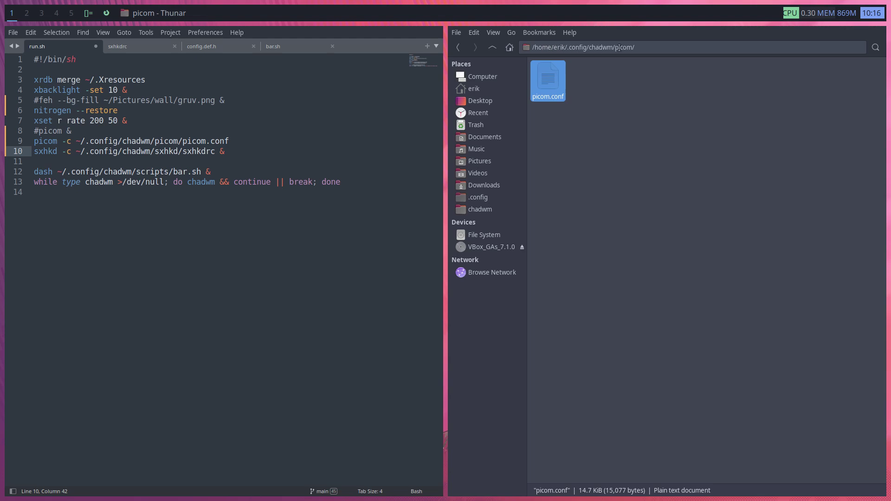
Save run.sh and log out through the power menu
{"action": "left_click", "coordinate": [285, 182]}
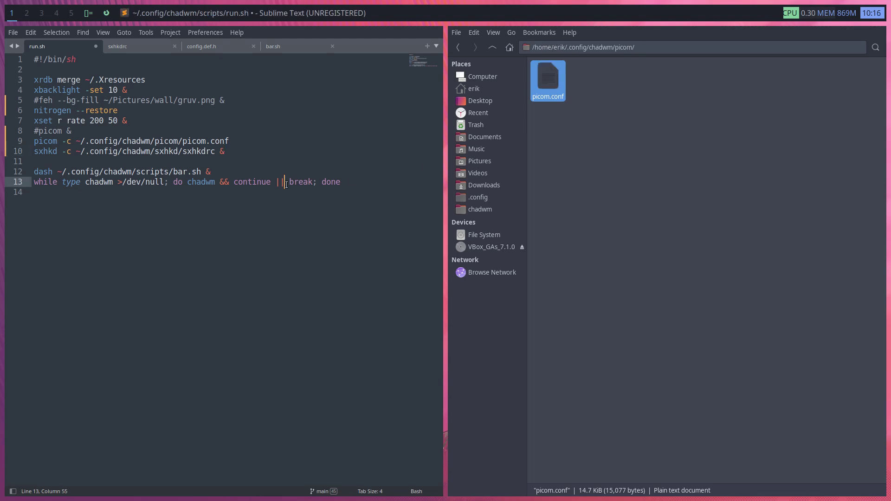
{"action": "key", "text": "ctrl+s"}
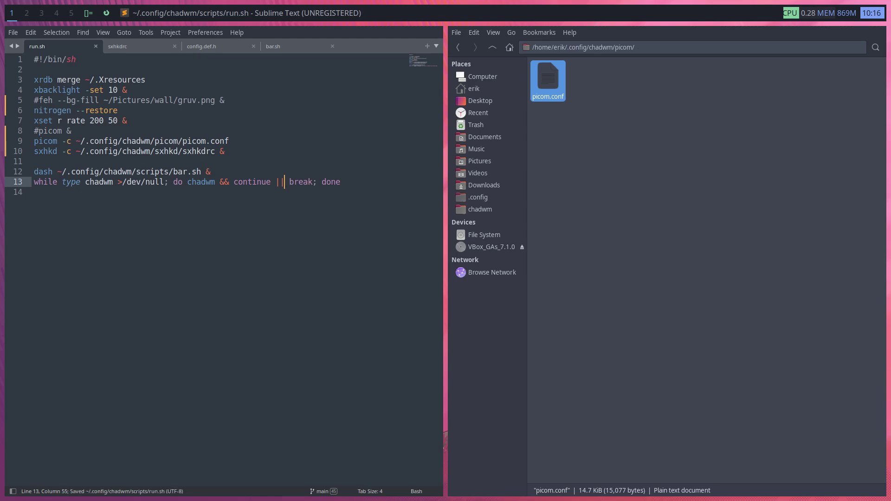
{"action": "key", "text": "super+x"}
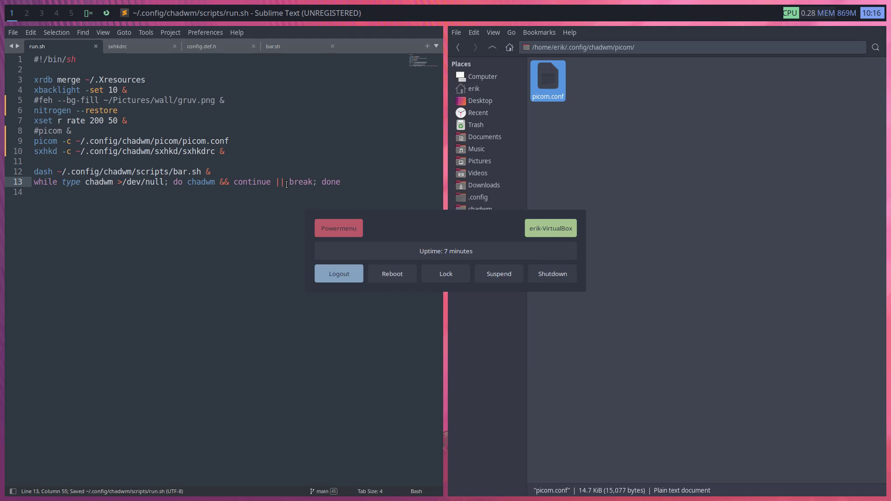
{"action": "key", "text": "Return"}
{"action": "key", "text": "Escape"}
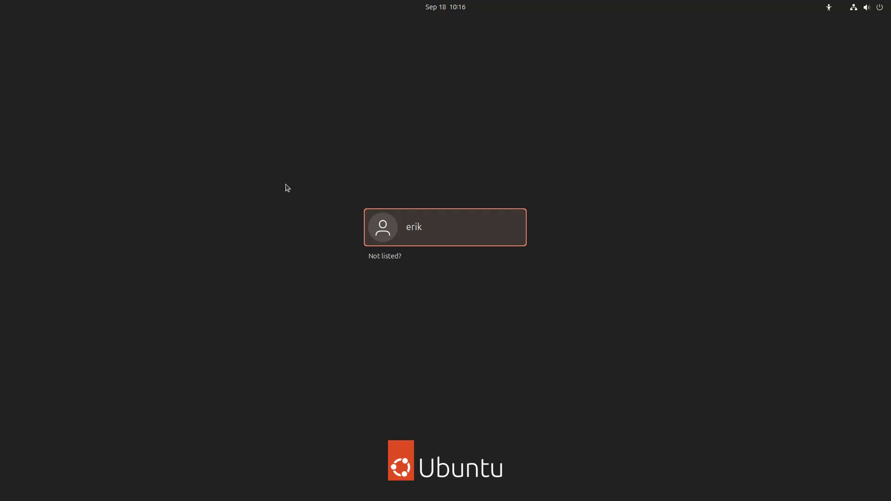
Select the user account and log back in with the password
{"action": "key", "text": "Return"}
{"action": "type", "text": "••••"}
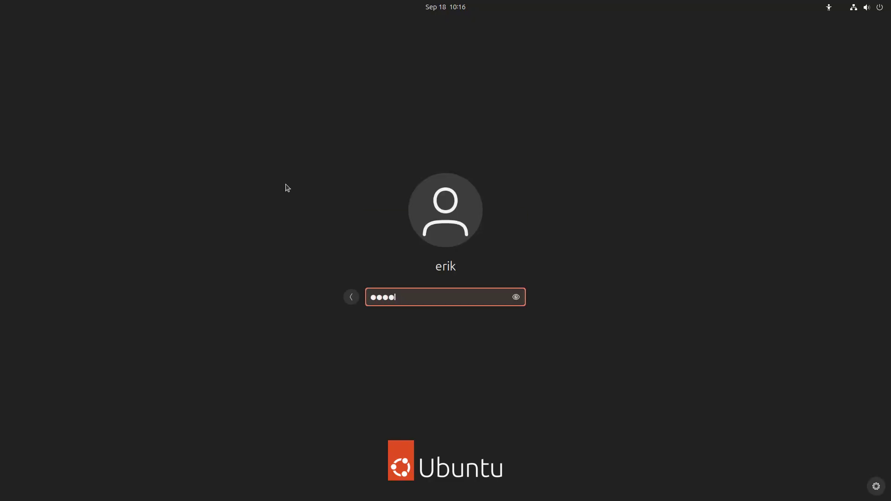
{"action": "key", "text": "Return"}
Run btop in a terminal, filter processes by 'picom' to confirm none run, then quit
{"action": "key", "text": "super+Return"}
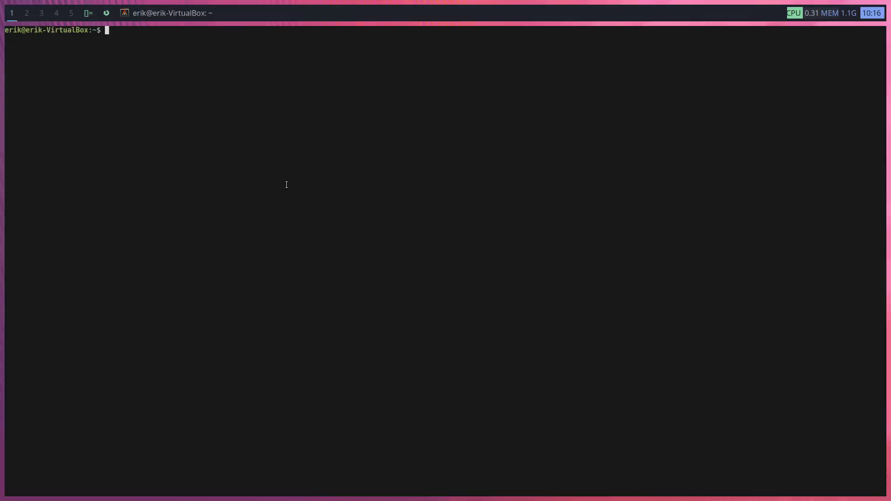
{"action": "type", "text": "btop"}
{"action": "key", "text": "Return"}
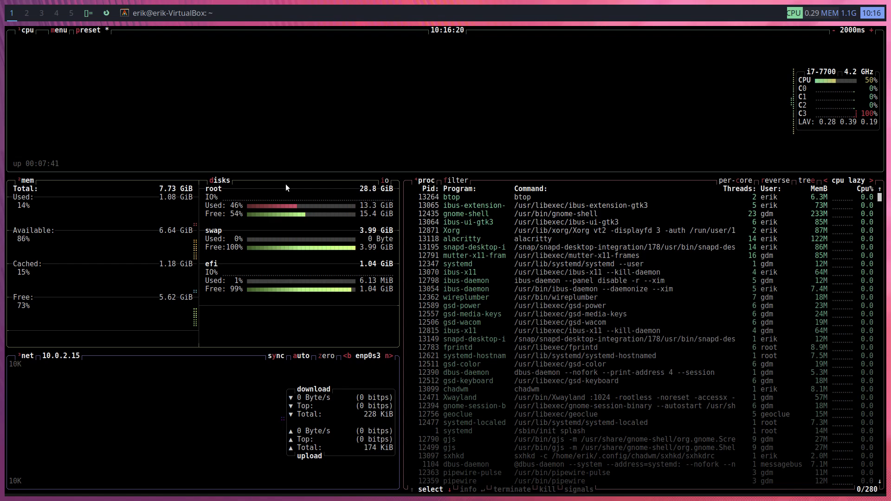
{"action": "key", "text": "f"}
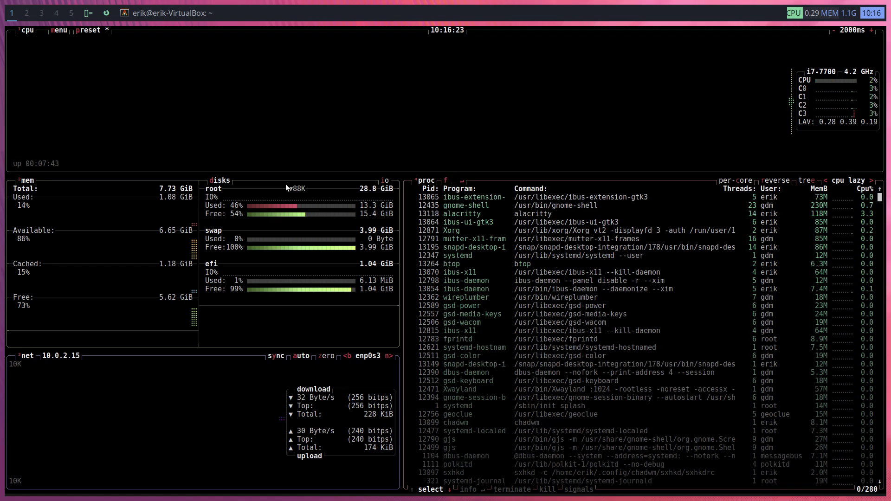
{"action": "type", "text": "picom"}
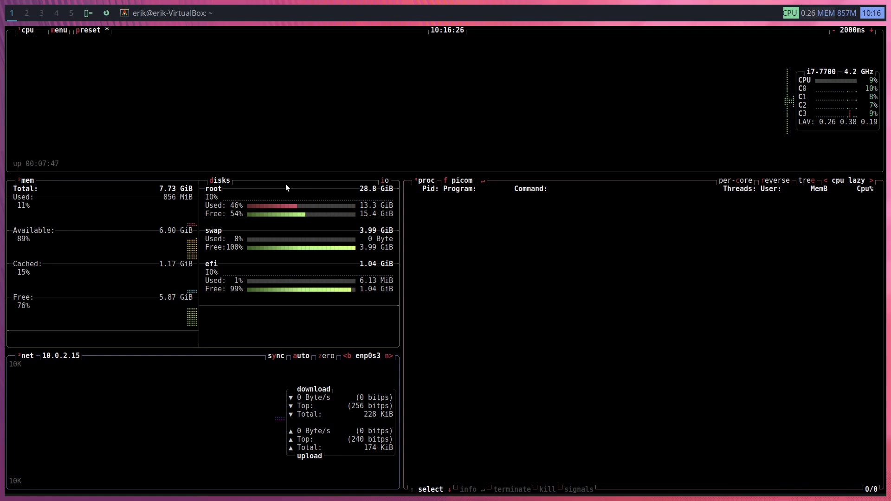
{"action": "key", "text": "BackSpace"}
{"action": "key", "text": "BackSpace"}
{"action": "key", "text": "BackSpace"}
{"action": "key", "text": "BackSpace"}
{"action": "key", "text": "BackSpace"}
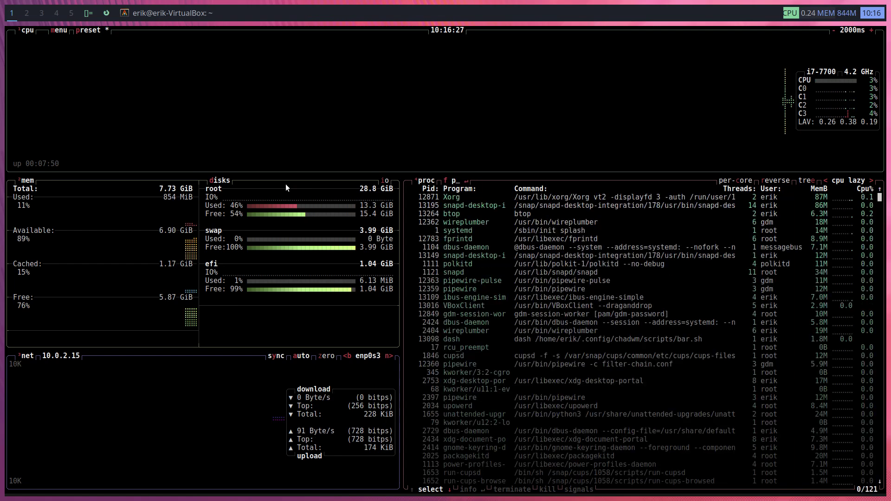
{"action": "key", "text": "super+q"}
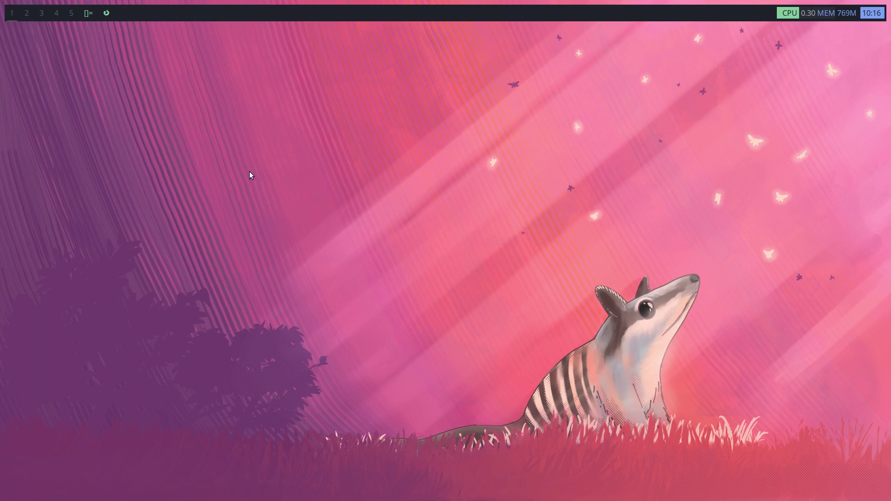
Switch to workspace 4 and launch Thunar from the launcher with 'thun'
{"action": "left_click", "coordinate": [56, 14]}
{"action": "key", "text": "super+p"}
{"action": "type", "text": "thun"}
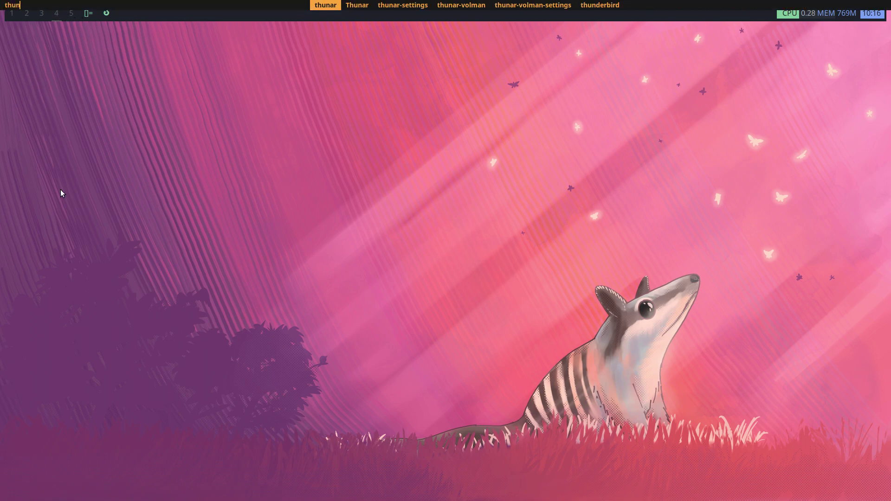
{"action": "key", "text": "Return"}
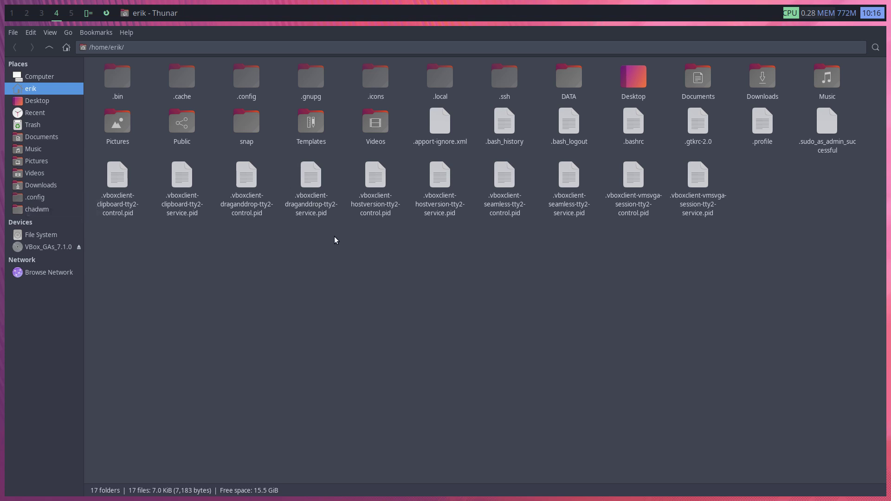
Navigate to .config/chadwm/scripts and open run.sh in the text editor
{"action": "double_click", "coordinate": [257, 86]}
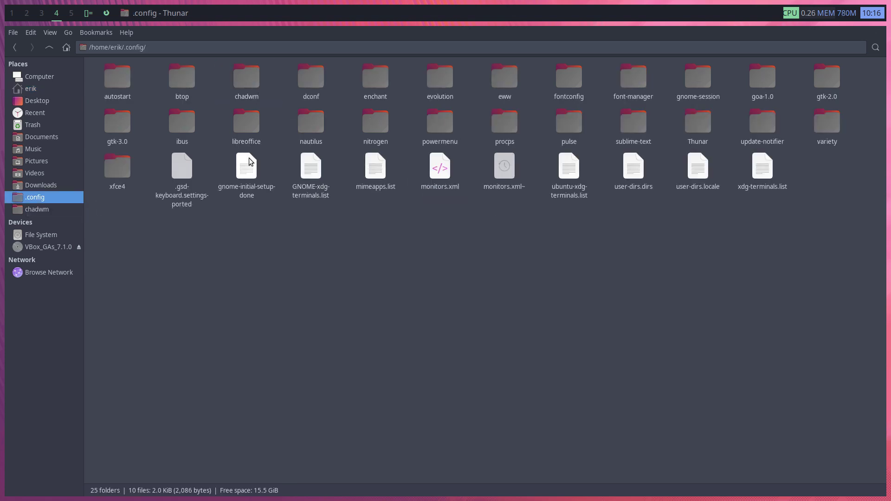
{"action": "left_click", "coordinate": [247, 77]}
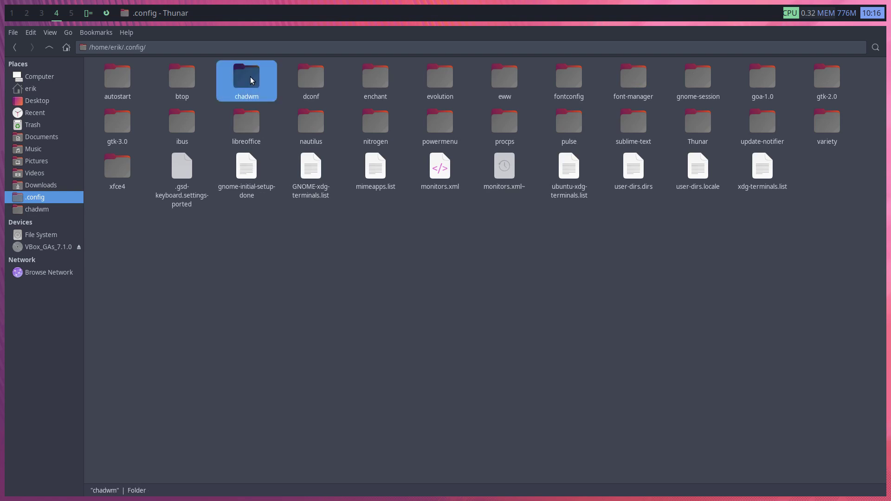
{"action": "double_click", "coordinate": [246, 76]}
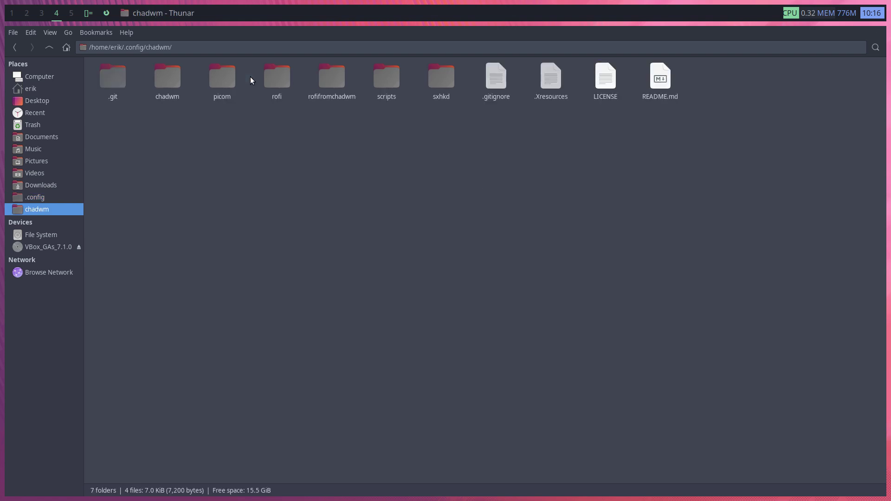
{"action": "double_click", "coordinate": [389, 79]}
{"action": "double_click", "coordinate": [286, 83]}
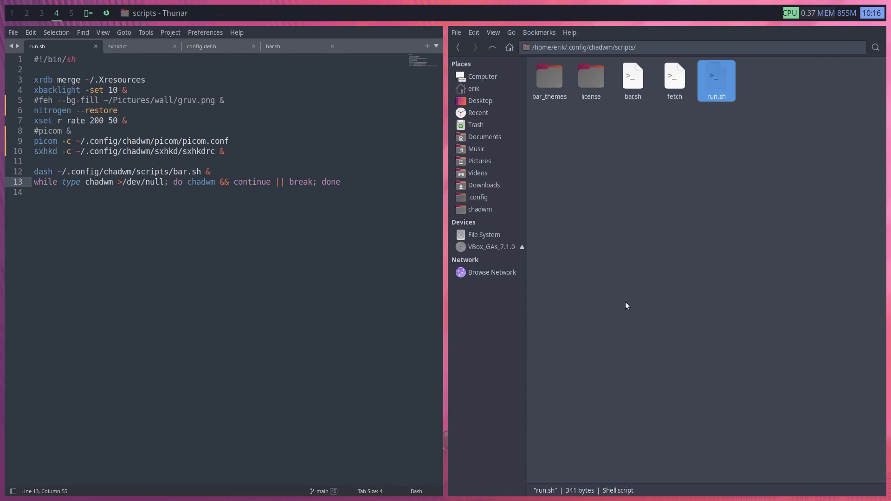
Check picom's option names, such as the config flag, with picom --help in a new terminal
{"action": "key", "text": "super+Return"}
{"action": "type", "text": "pic"}
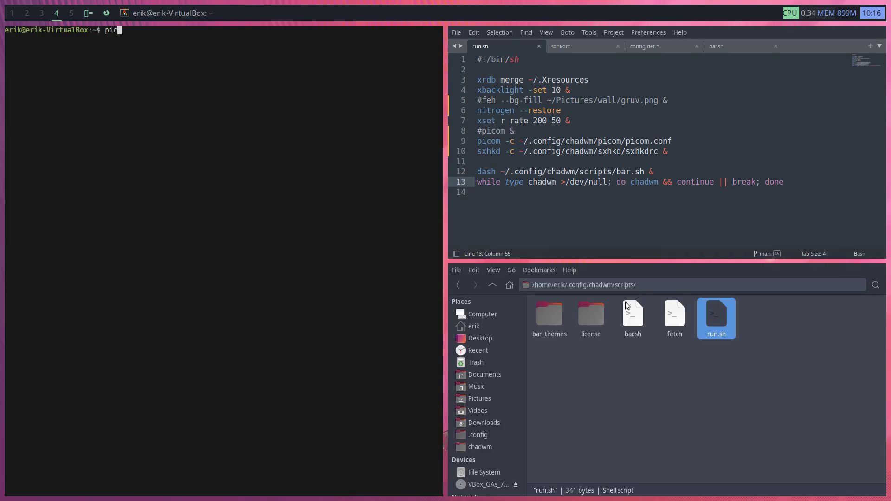
{"action": "type", "text": "om --hel"}
{"action": "type", "text": "p"}
{"action": "key", "text": "Return"}
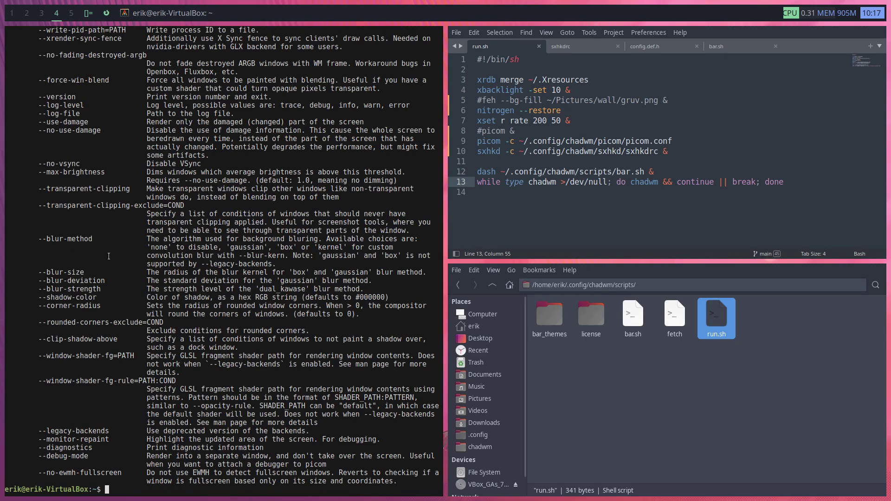
{"action": "scroll", "coordinate": [109, 256], "scroll_direction": "up", "scroll_amount": 20}
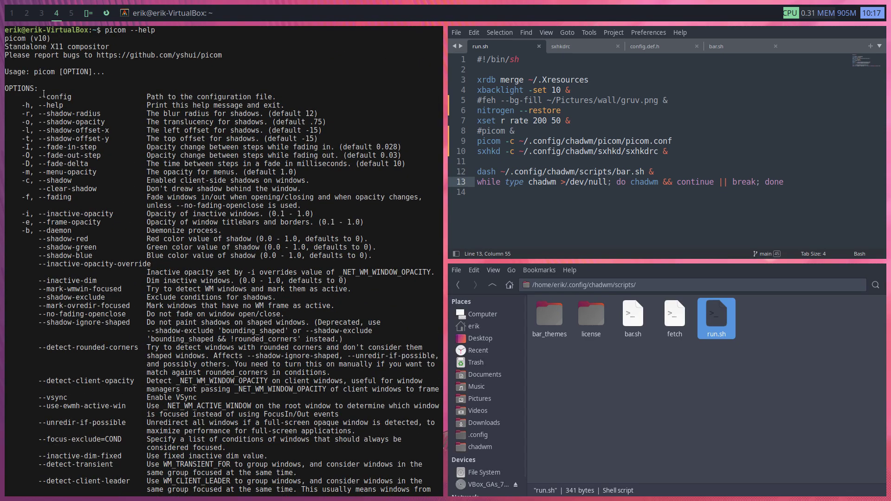
{"action": "left_click_drag", "start_coordinate": [46, 180], "coordinate": [79, 181]}
{"action": "left_click_drag", "start_coordinate": [44, 98], "coordinate": [74, 98]}
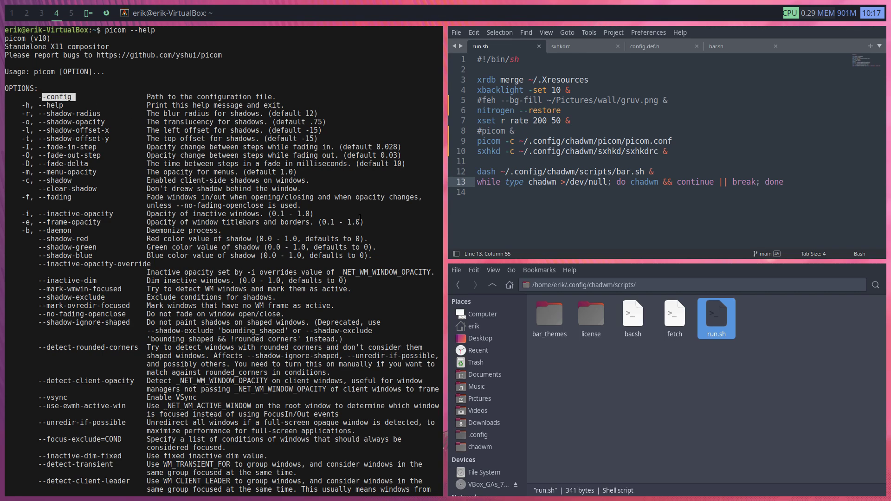
Change the picom flag on line 9 of run.sh from -c to --config and save
{"action": "left_click", "coordinate": [514, 143]}
{"action": "key", "text": "BackSpace"}
{"action": "type", "text": "-conf"}
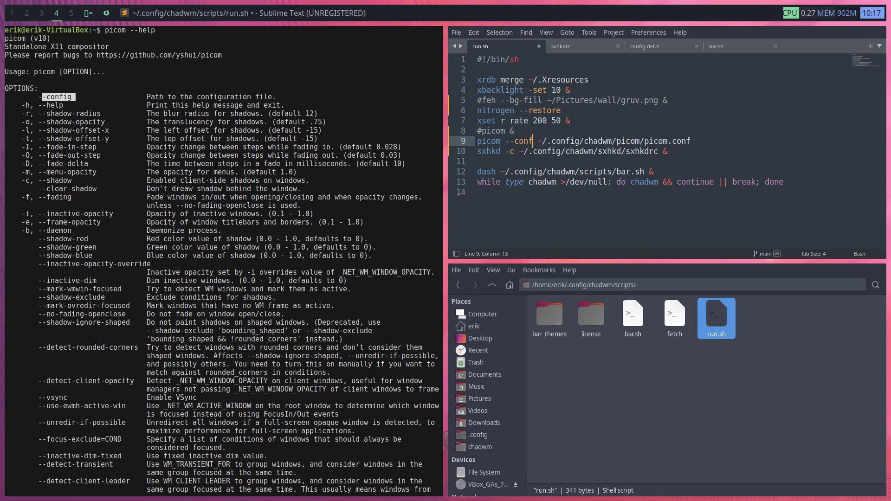
{"action": "type", "text": "ig"}
{"action": "key", "text": "ctrl+s"}
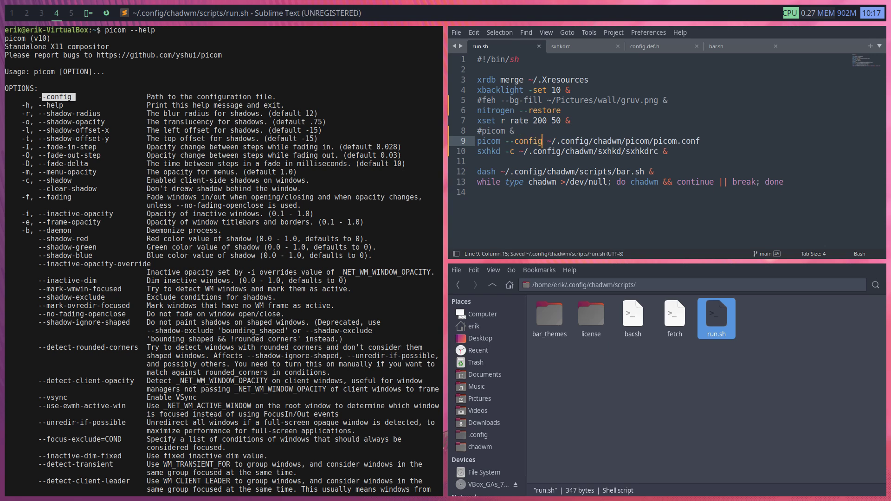
{"action": "key", "text": "super+x"}
Log out, then sign back into the user account by entering the password
{"action": "key", "text": "Return"}
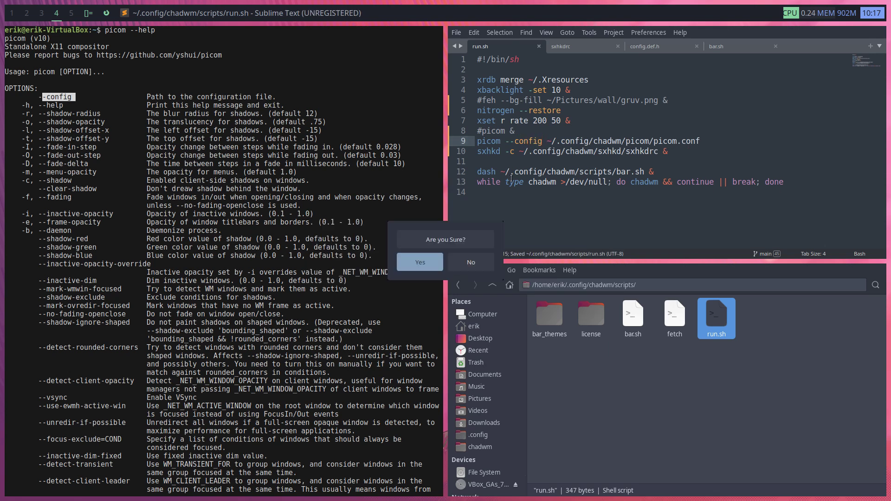
{"action": "key", "text": "Return"}
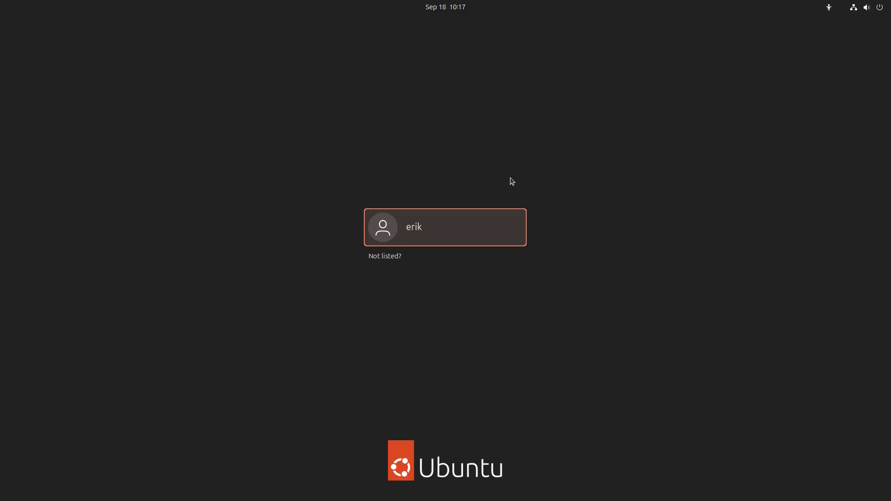
{"action": "key", "text": "Return"}
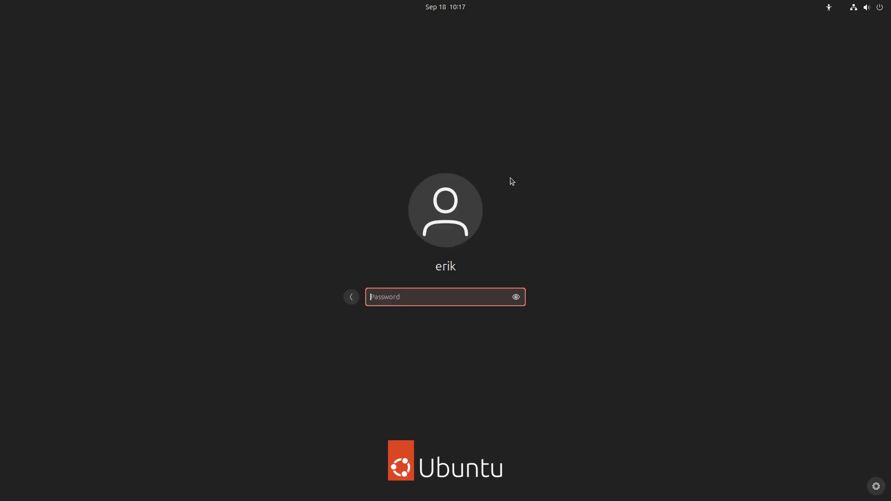
{"action": "type", "text": "•"}
{"action": "key", "text": "BackSpace"}
{"action": "type", "text": "••••"}
{"action": "key", "text": "Return"}
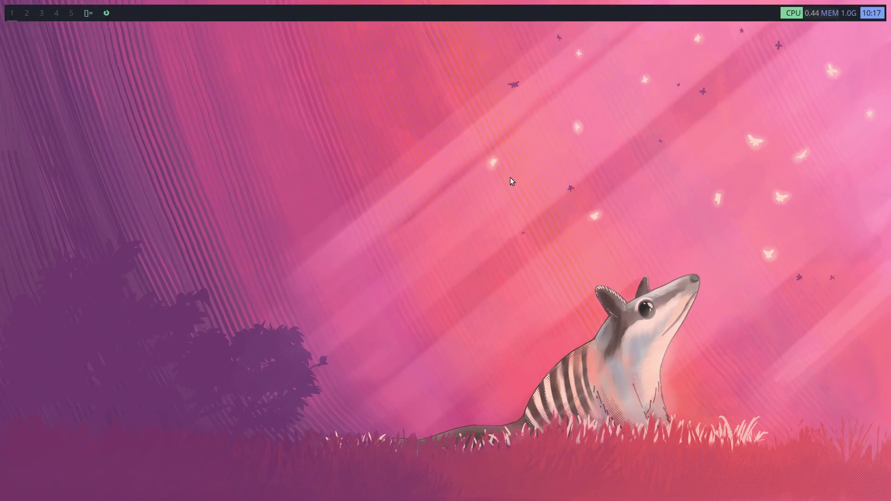
{"action": "key", "text": "super+Return"}
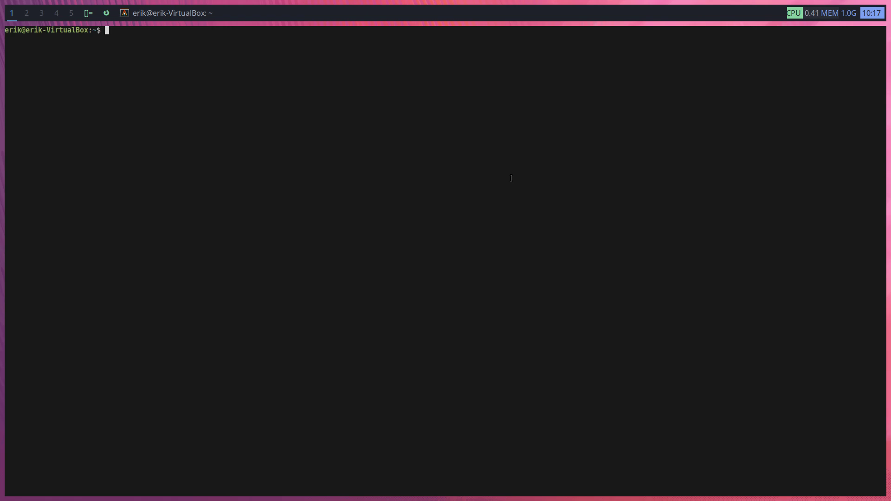
{"action": "type", "text": "btop"}
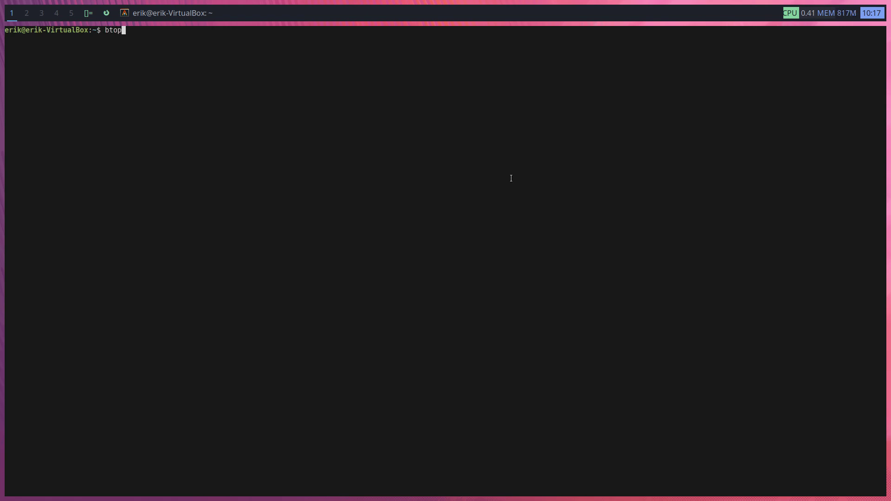
{"action": "key", "text": "Return"}
{"action": "type", "text": "fpico"}
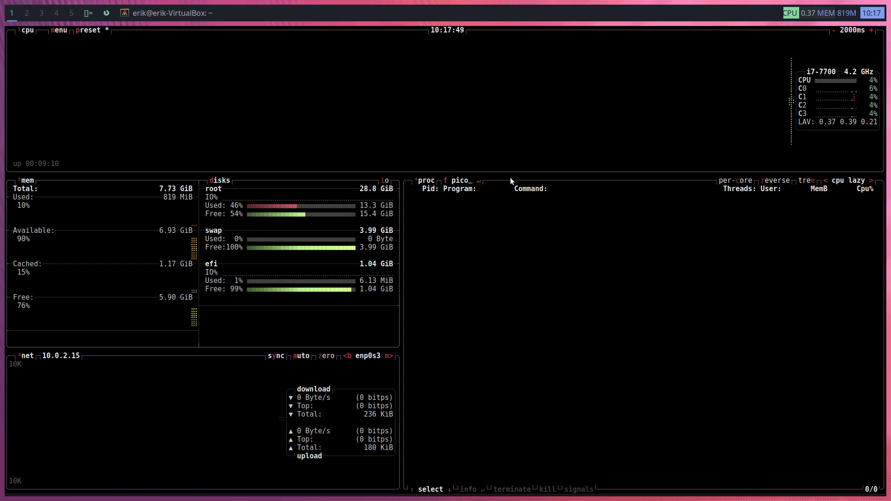
{"action": "key", "text": "BackSpace"}
{"action": "key", "text": "BackSpace"}
{"action": "key", "text": "BackSpace"}
{"action": "key", "text": "BackSpace"}
{"action": "key", "text": "super+w"}
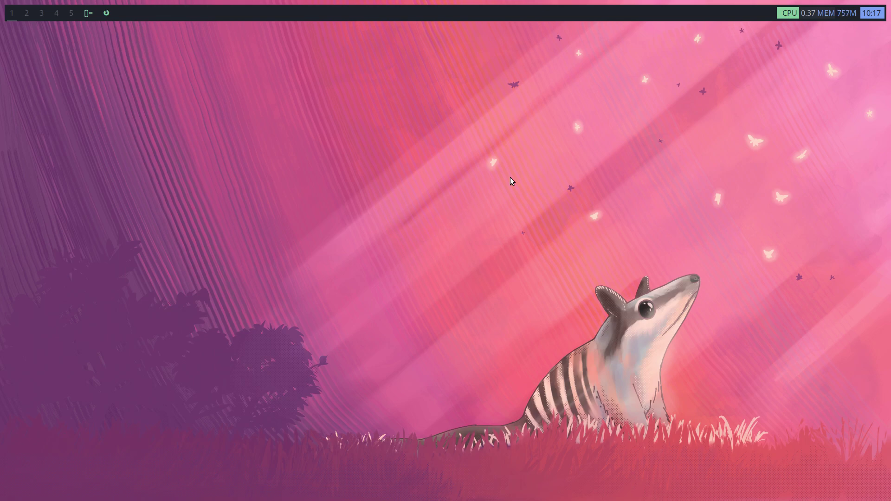
Launch Thunar and browse to .config > chadwm > scripts
{"action": "key", "text": "super+r"}
{"action": "type", "text": "thun"}
{"action": "key", "text": "Return"}
{"action": "double_click", "coordinate": [253, 83]}
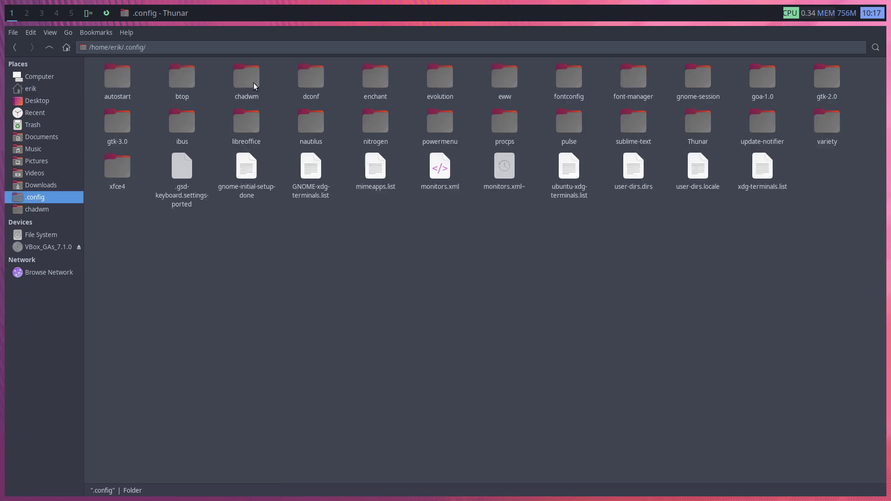
{"action": "double_click", "coordinate": [256, 82]}
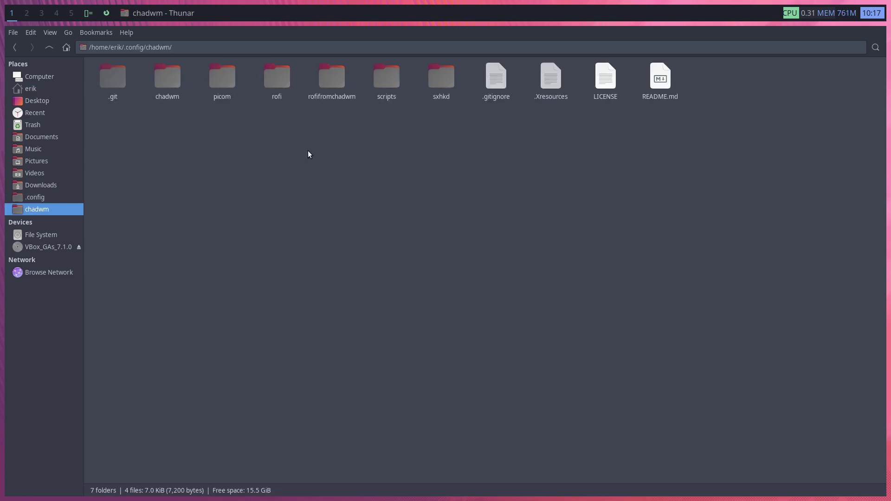
{"action": "double_click", "coordinate": [381, 79]}
Open a terminal in the scripts folder and run ./run.sh
{"action": "right_click", "coordinate": [378, 155]}
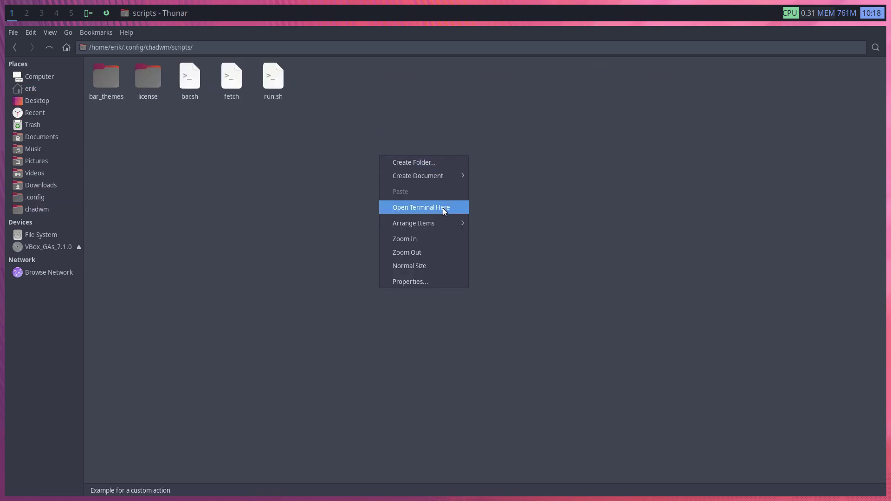
{"action": "left_click", "coordinate": [443, 208]}
{"action": "type", "text": "./run.sh"}
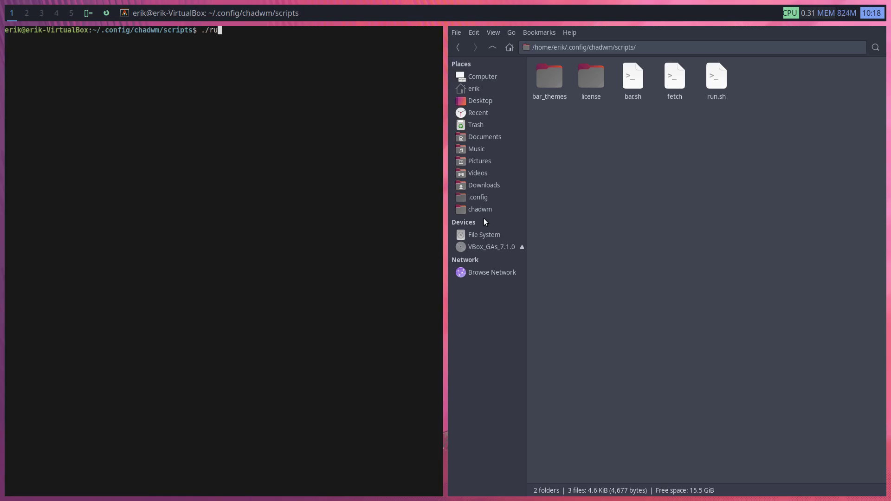
{"action": "key", "text": "Return"}
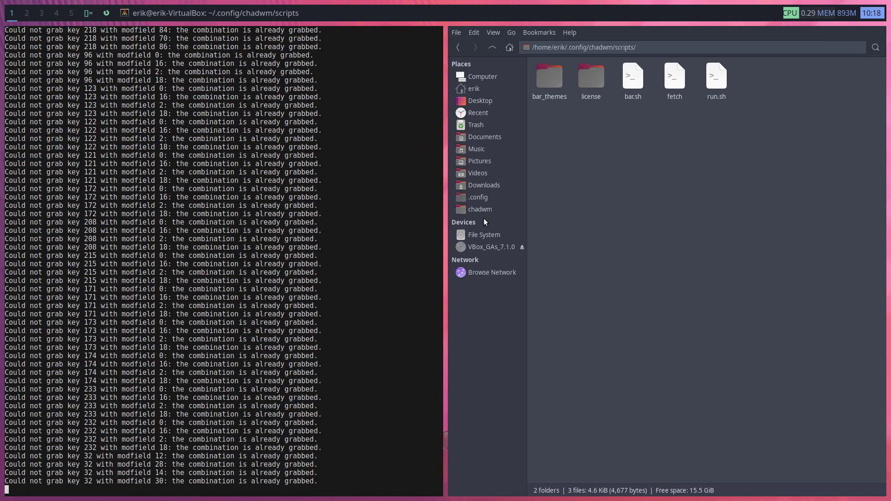
{"action": "scroll", "coordinate": [215, 204], "scroll_direction": "up", "scroll_amount": 10}
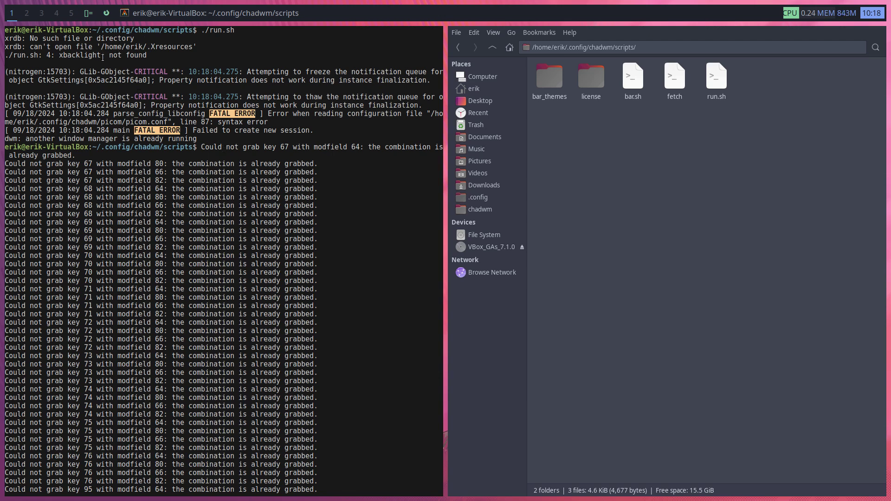
Open run.sh and compare its xbacklight line and picom config path with the startup errors
{"action": "double_click", "coordinate": [717, 82]}
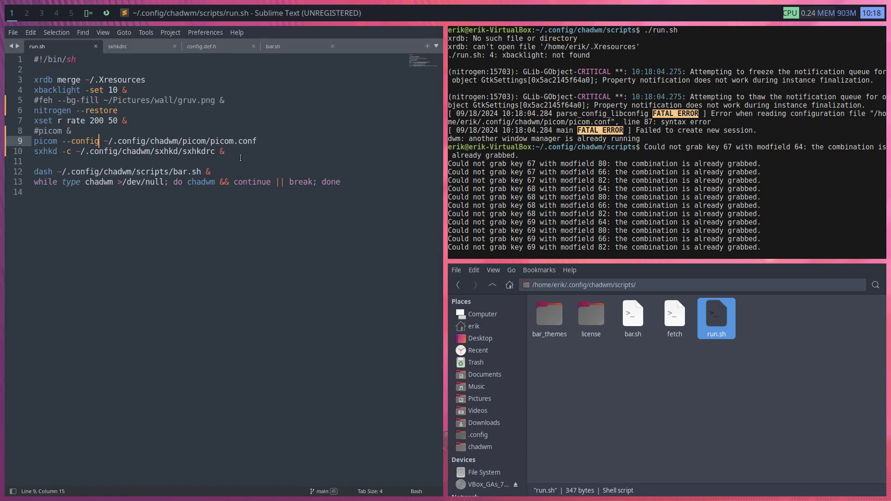
{"action": "triple_click", "coordinate": [39, 93]}
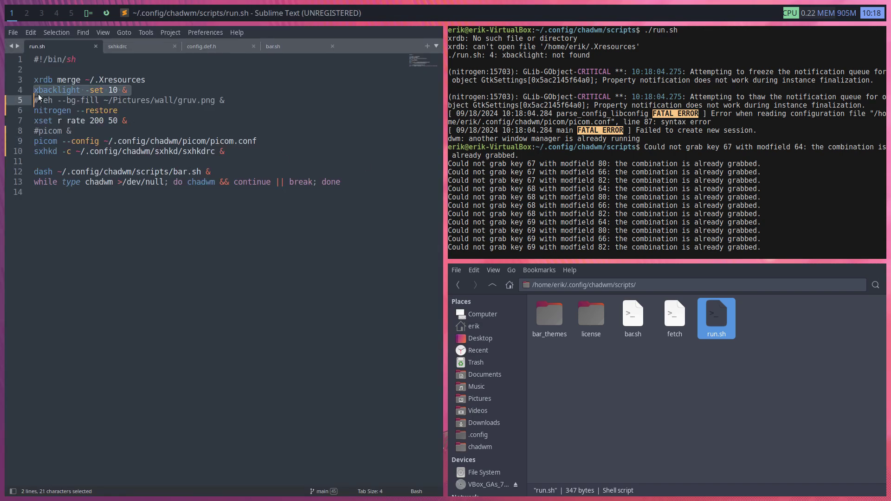
{"action": "left_click", "coordinate": [40, 93]}
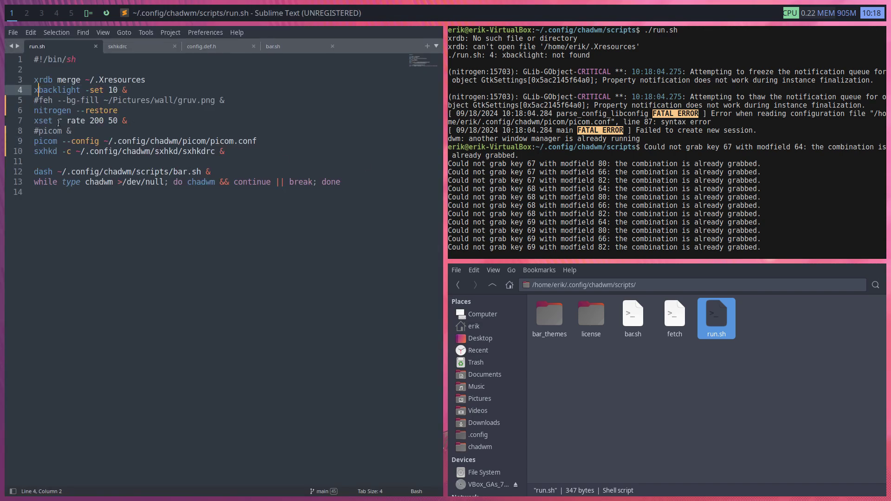
{"action": "left_click_drag", "start_coordinate": [44, 141], "coordinate": [173, 142]}
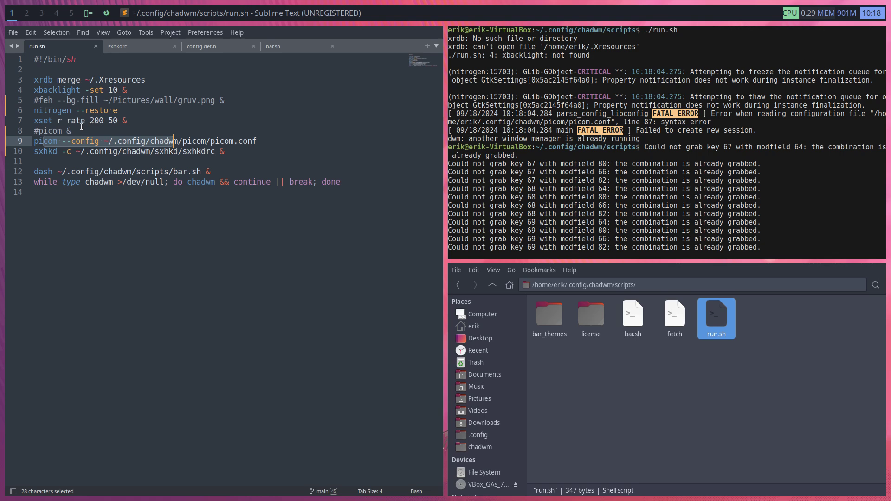
{"action": "mouse_move", "coordinate": [491, 131]}
{"action": "left_mouse_down"}
{"action": "mouse_move", "coordinate": [461, 98]}
{"action": "mouse_move", "coordinate": [493, 129]}
{"action": "left_mouse_up"}
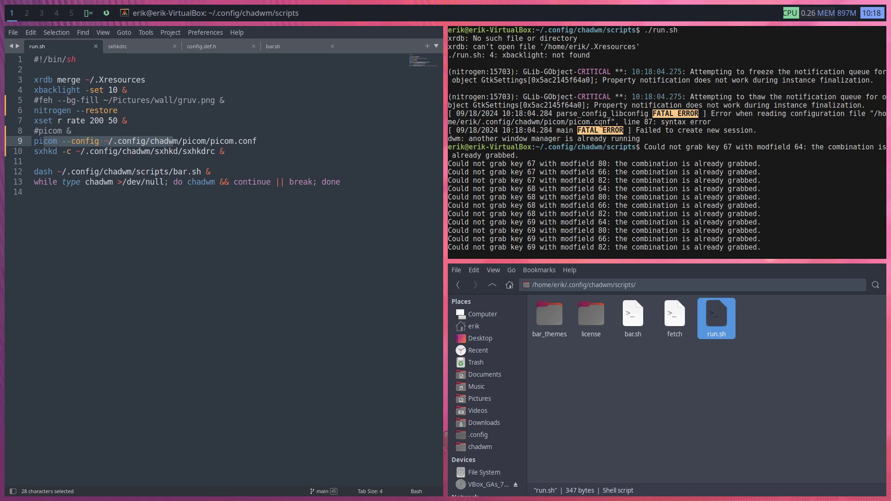
{"action": "left_click_drag", "start_coordinate": [720, 120], "coordinate": [570, 116]}
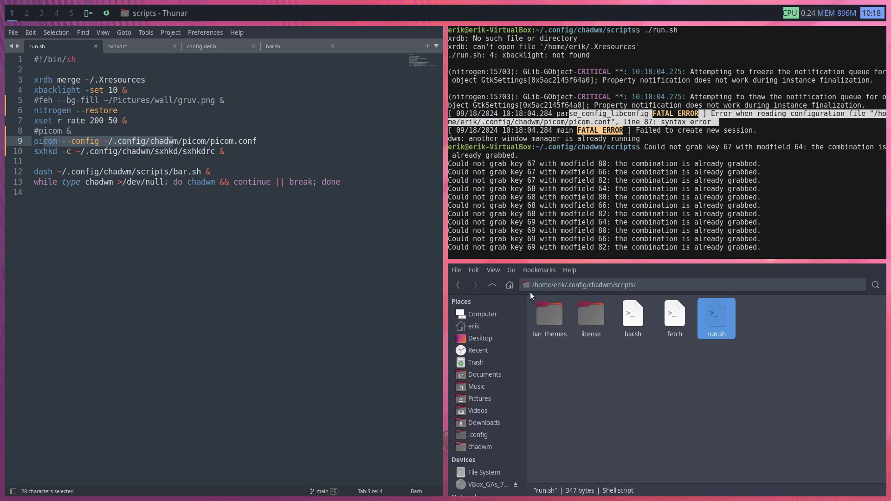
Open picom.conf from the chadwm picom folder in the editor
{"action": "left_click", "coordinate": [492, 284]}
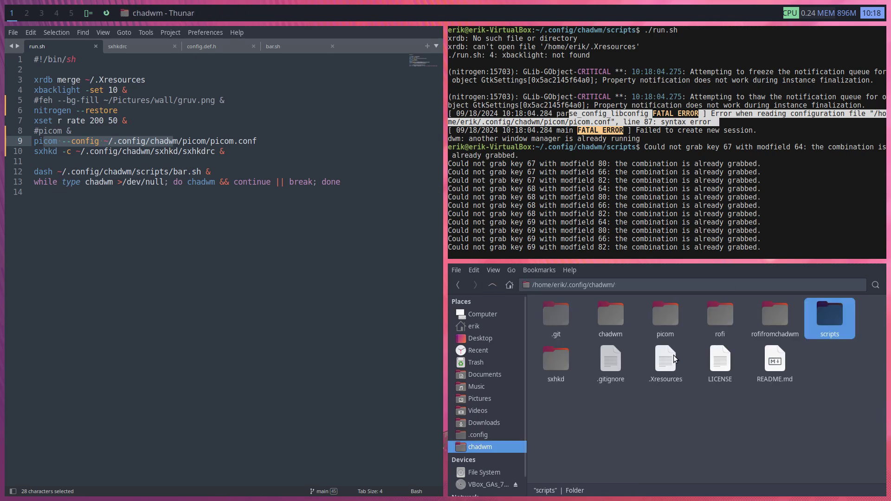
{"action": "double_click", "coordinate": [665, 318]}
{"action": "double_click", "coordinate": [563, 323]}
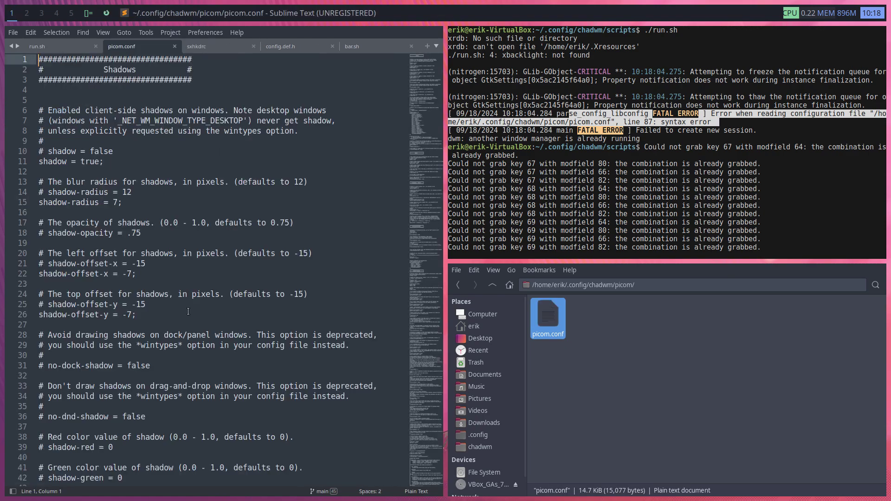